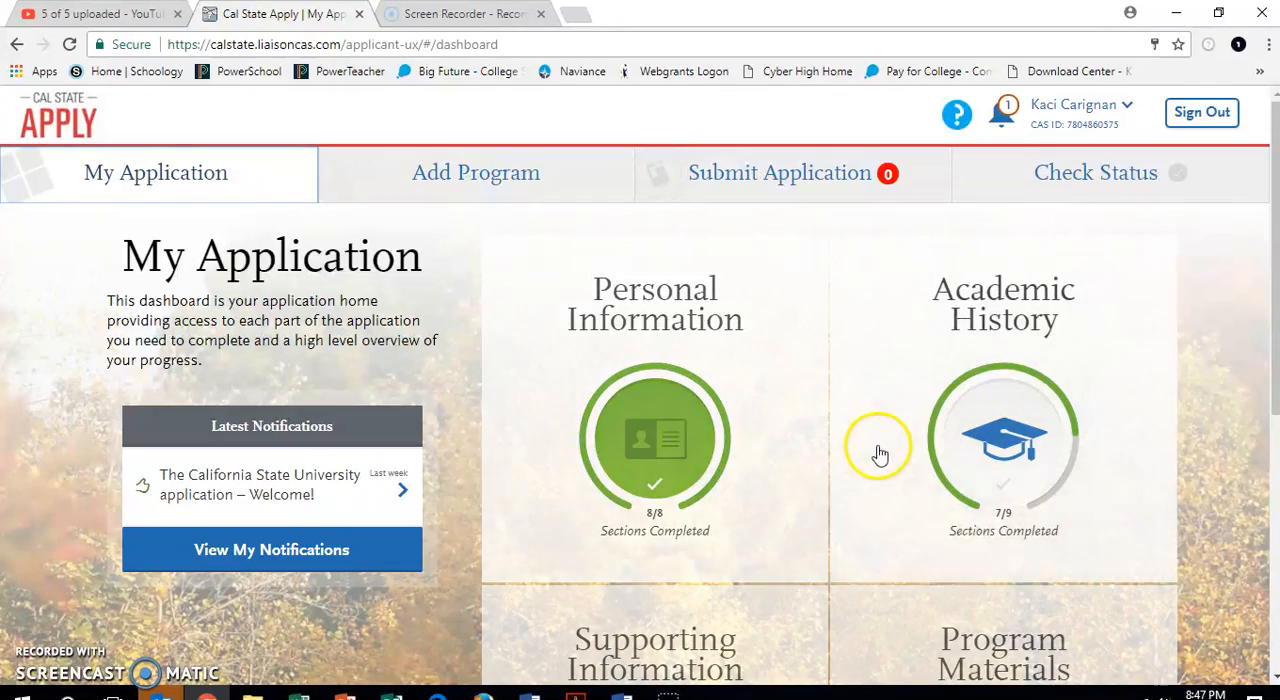
# Open High Schools Attended under Academic History and delete both existing Aspire Langston Hughes Academy entries.
pyautogui.click(989, 400)
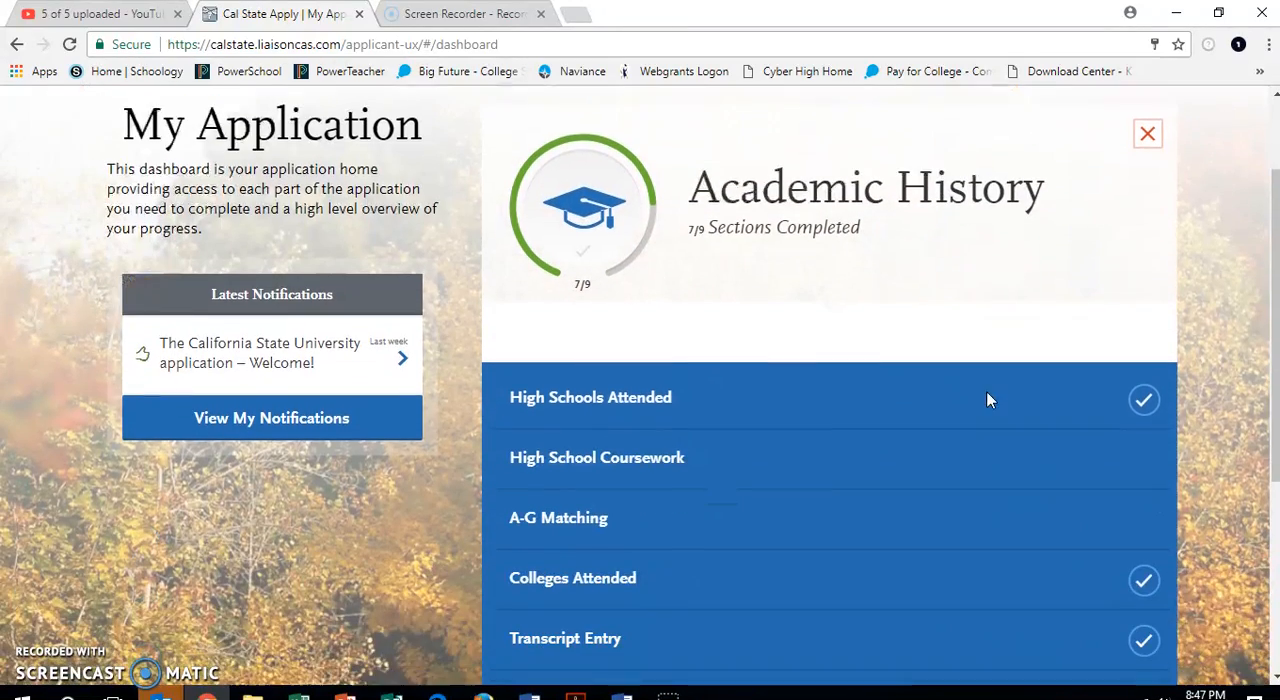
pyautogui.click(982, 398)
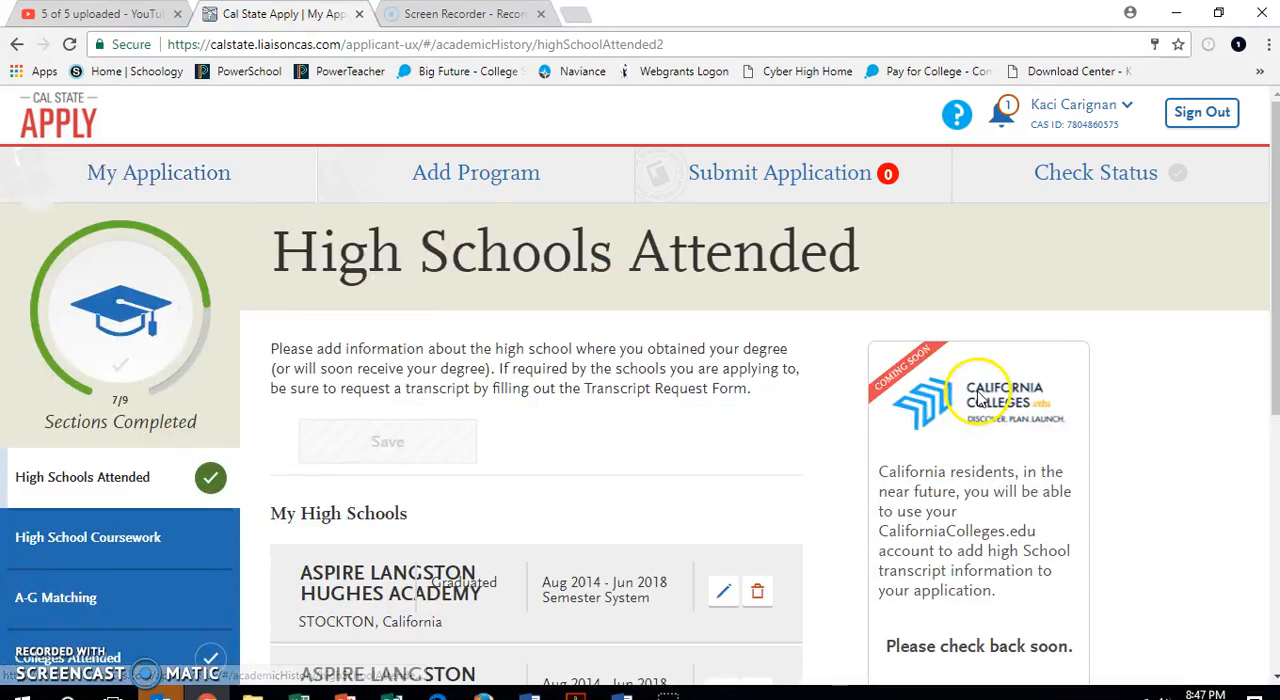
pyautogui.scroll(-4, 777, 508)
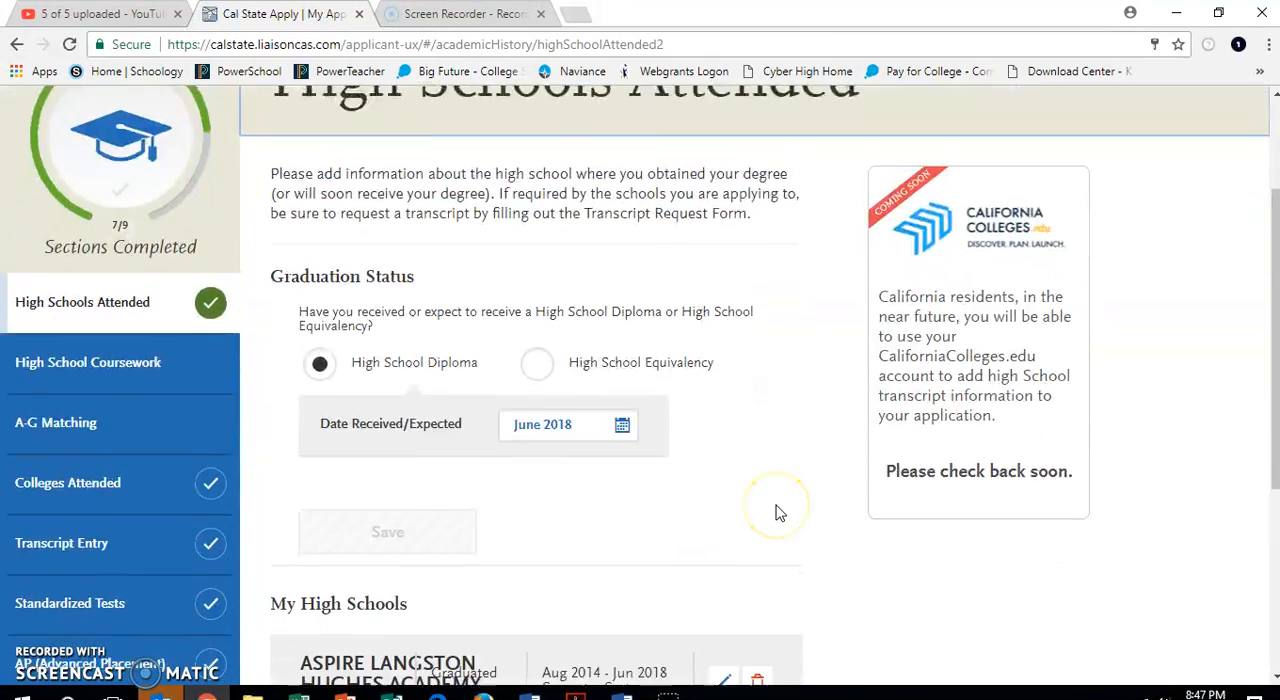
pyautogui.click(757, 506)
pyautogui.click(678, 386)
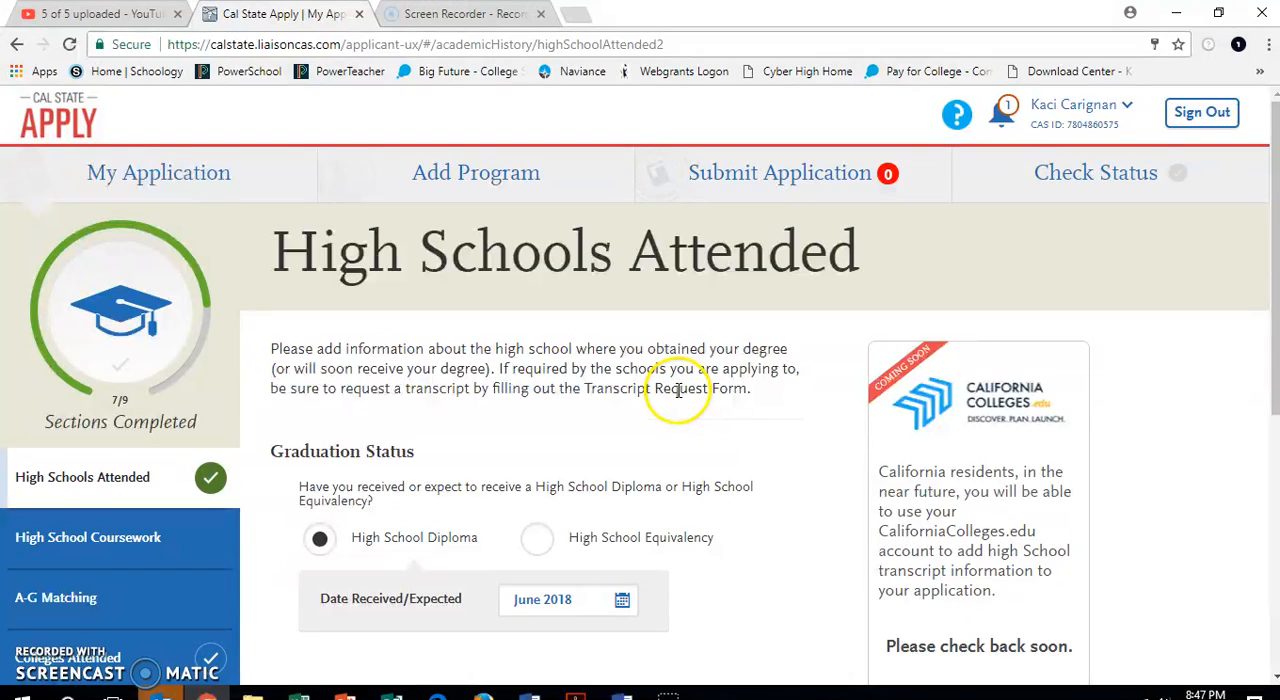
pyautogui.scroll(-5, 681, 410)
pyautogui.click(757, 370)
pyautogui.click(725, 378)
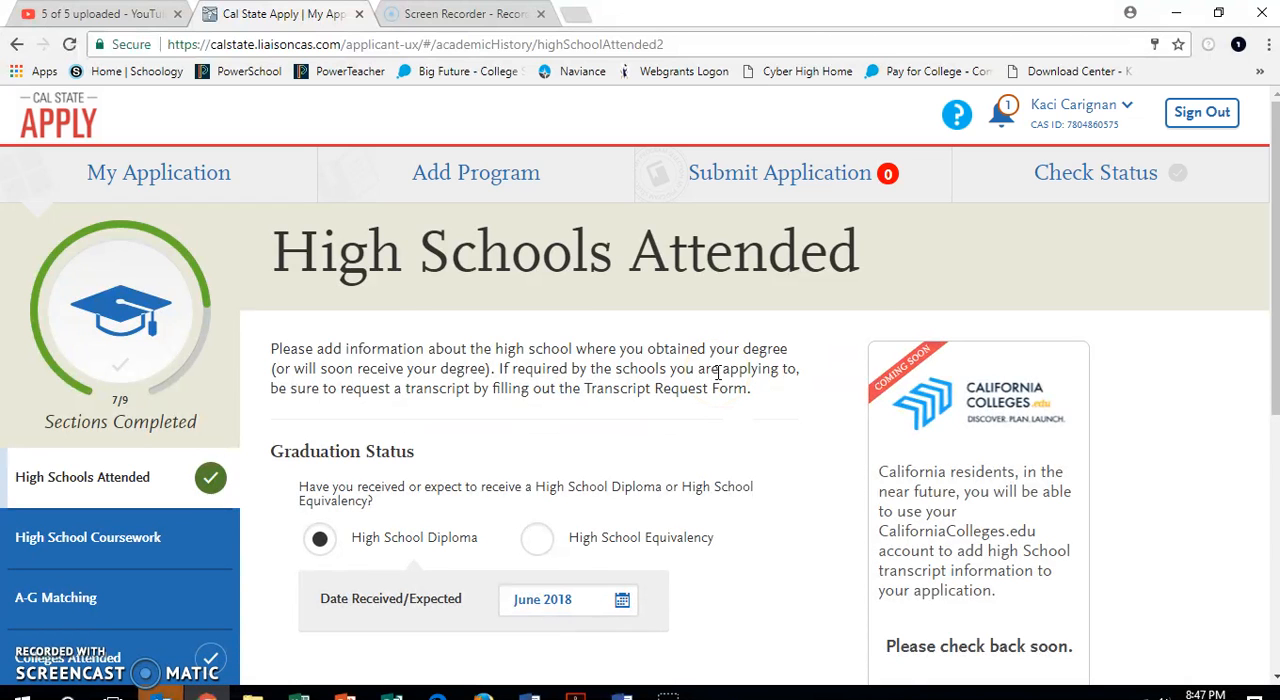
# Start adding a high school and set its location to California, with Stockton as the city.
pyautogui.scroll(-2, 718, 375)
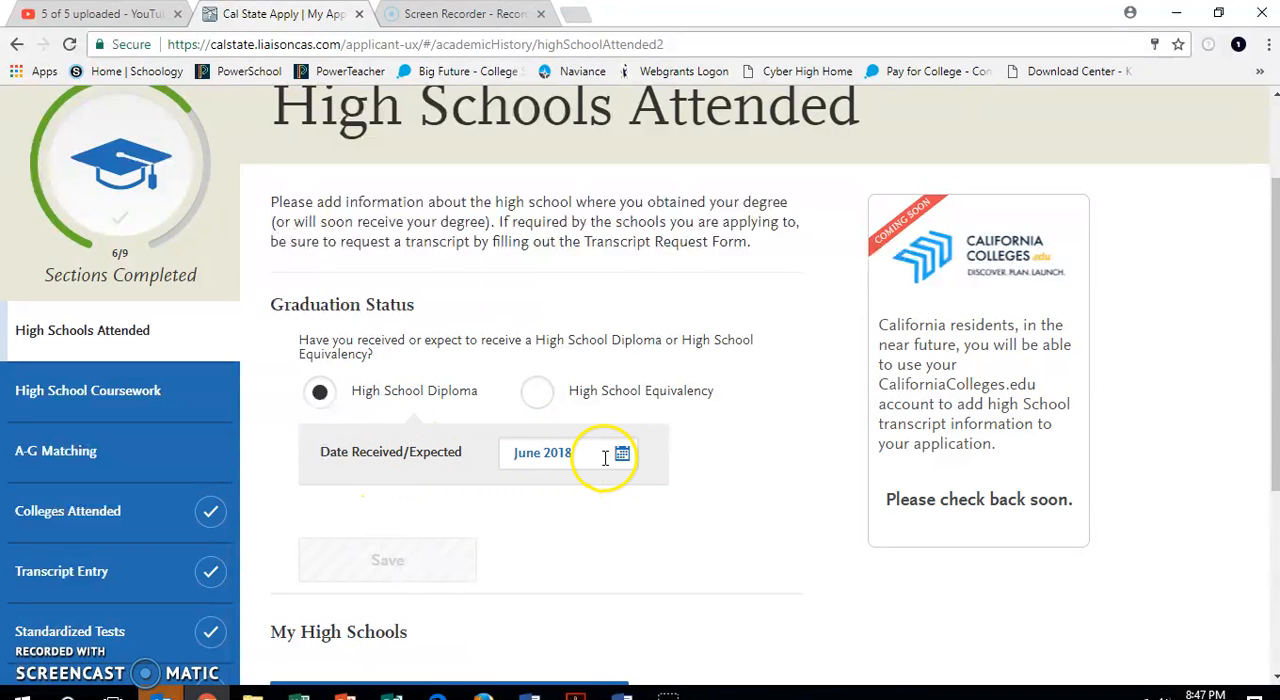
pyautogui.scroll(-2, 605, 540)
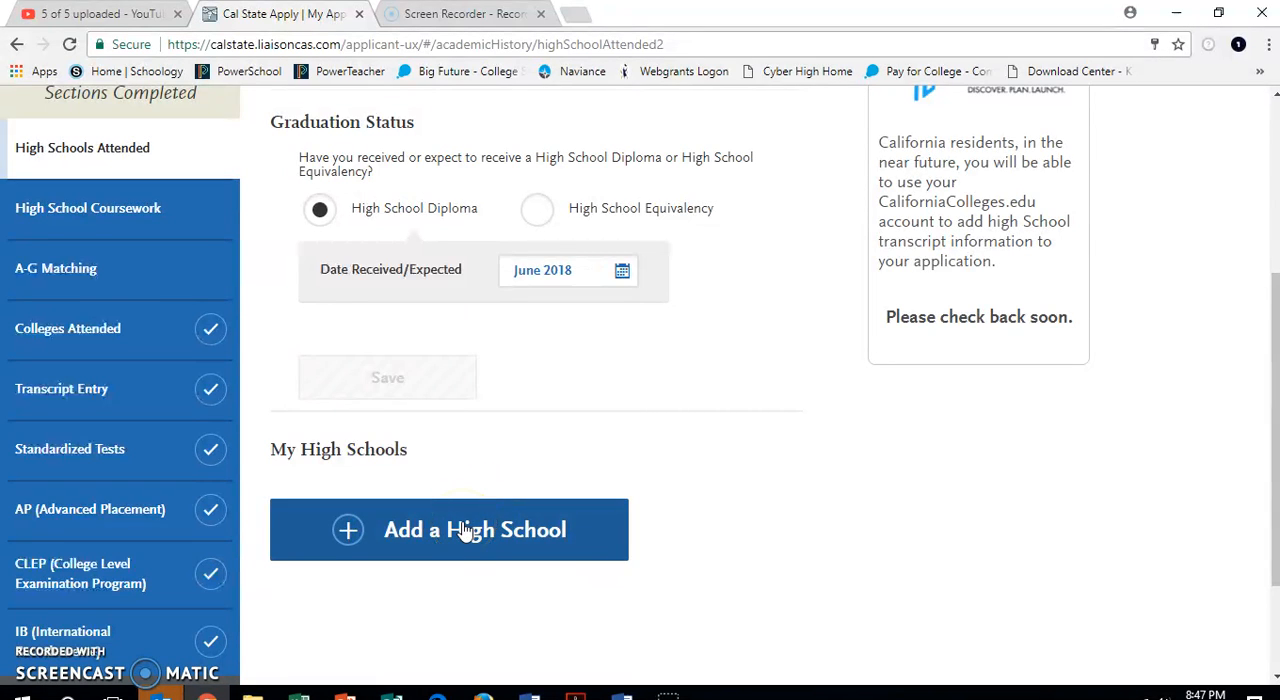
pyautogui.click(465, 531)
pyautogui.click(627, 452)
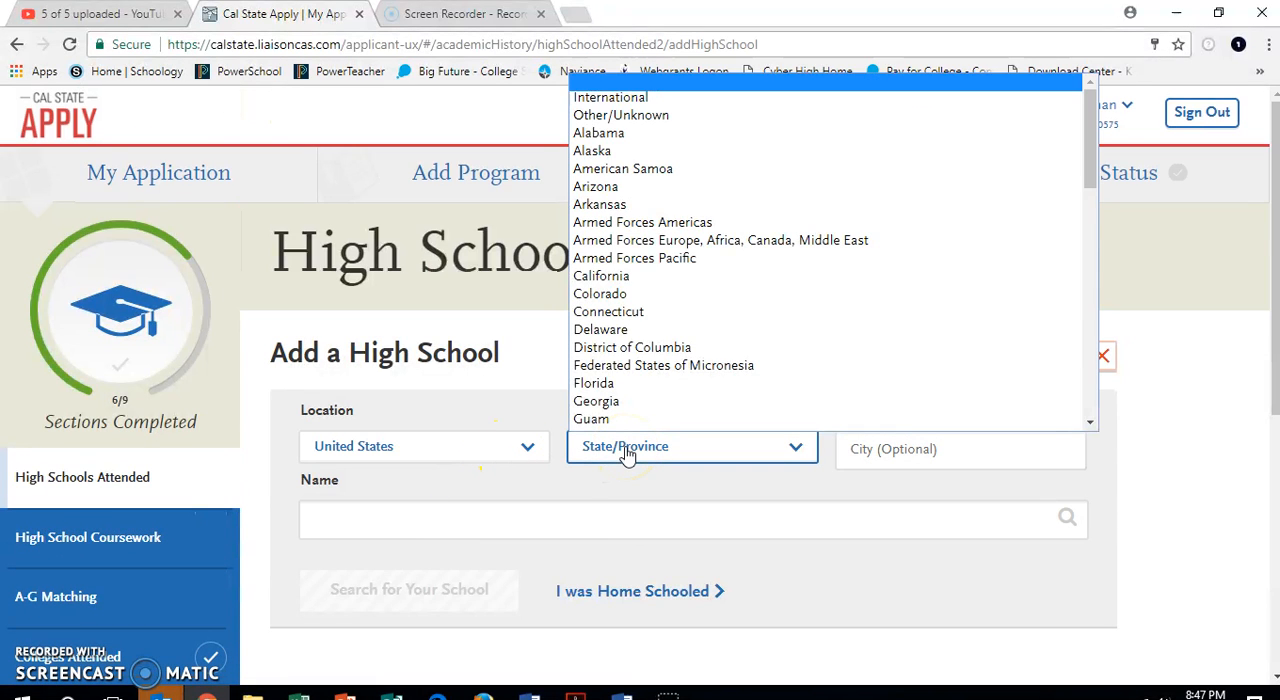
pyautogui.click(640, 276)
pyautogui.click(905, 451)
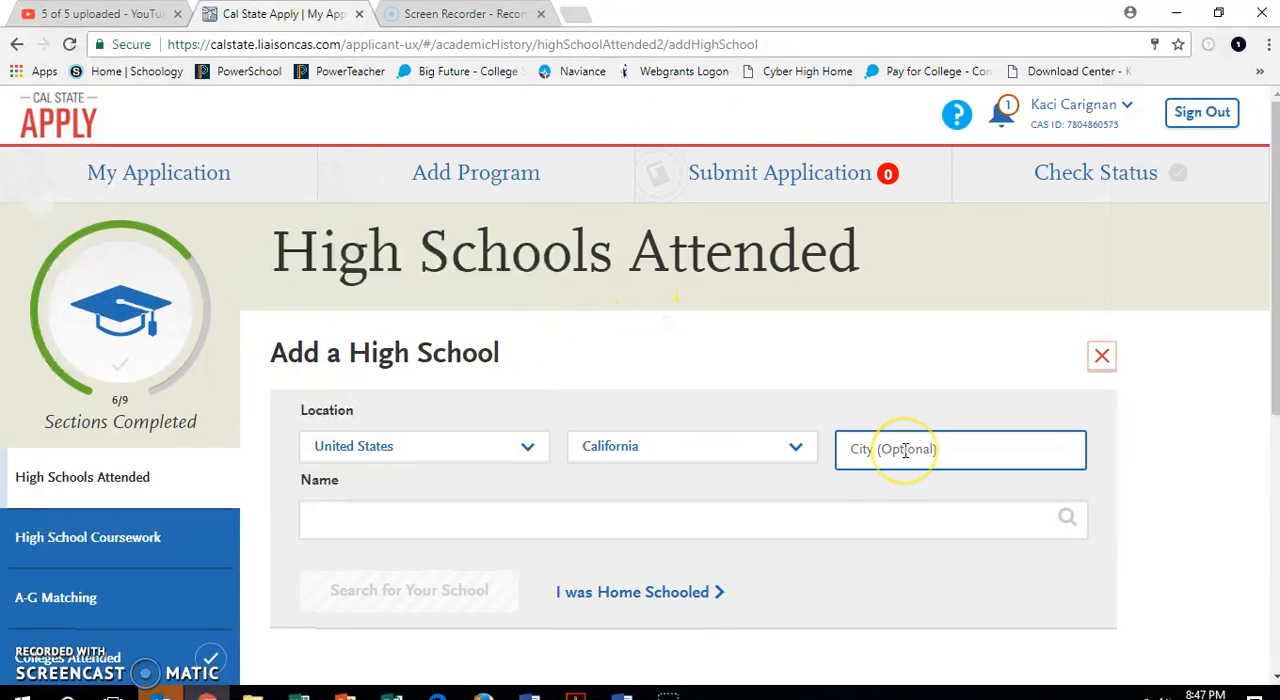
pyautogui.write('stockto')
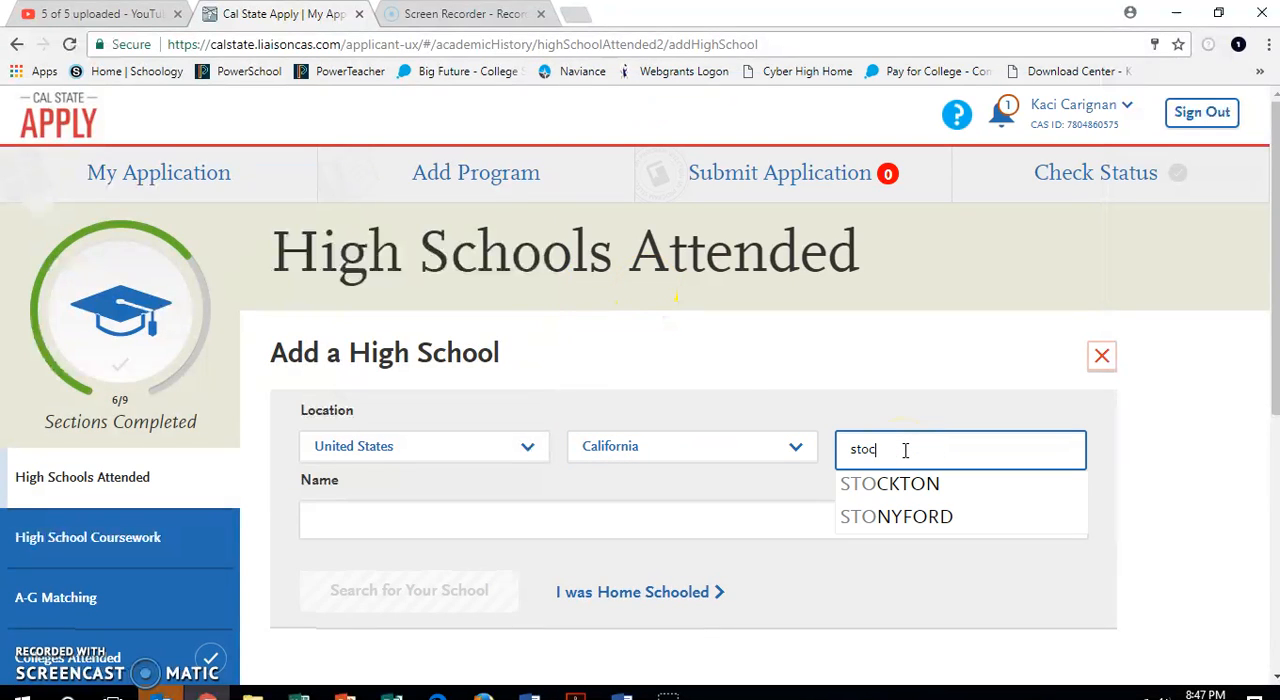
pyautogui.click(890, 484)
# Search for Aspire Langston Hughes Academy by name and choose it as the school attended.
pyautogui.click(684, 511)
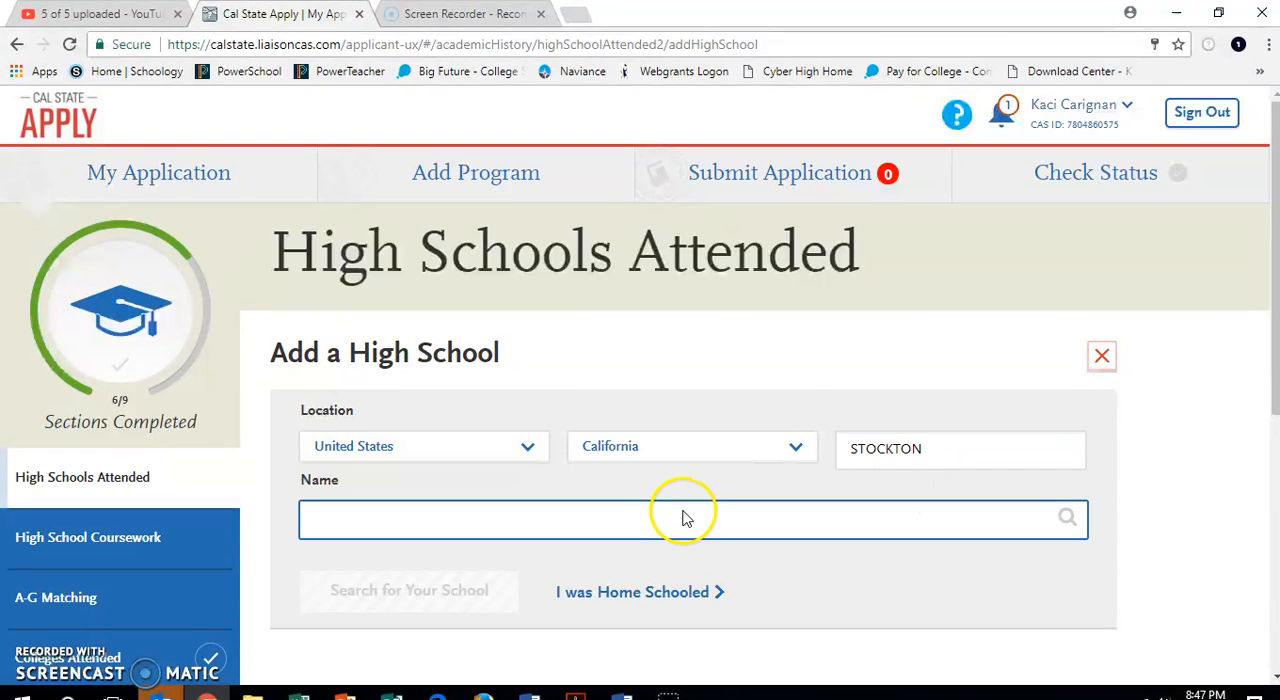
pyautogui.write('as')
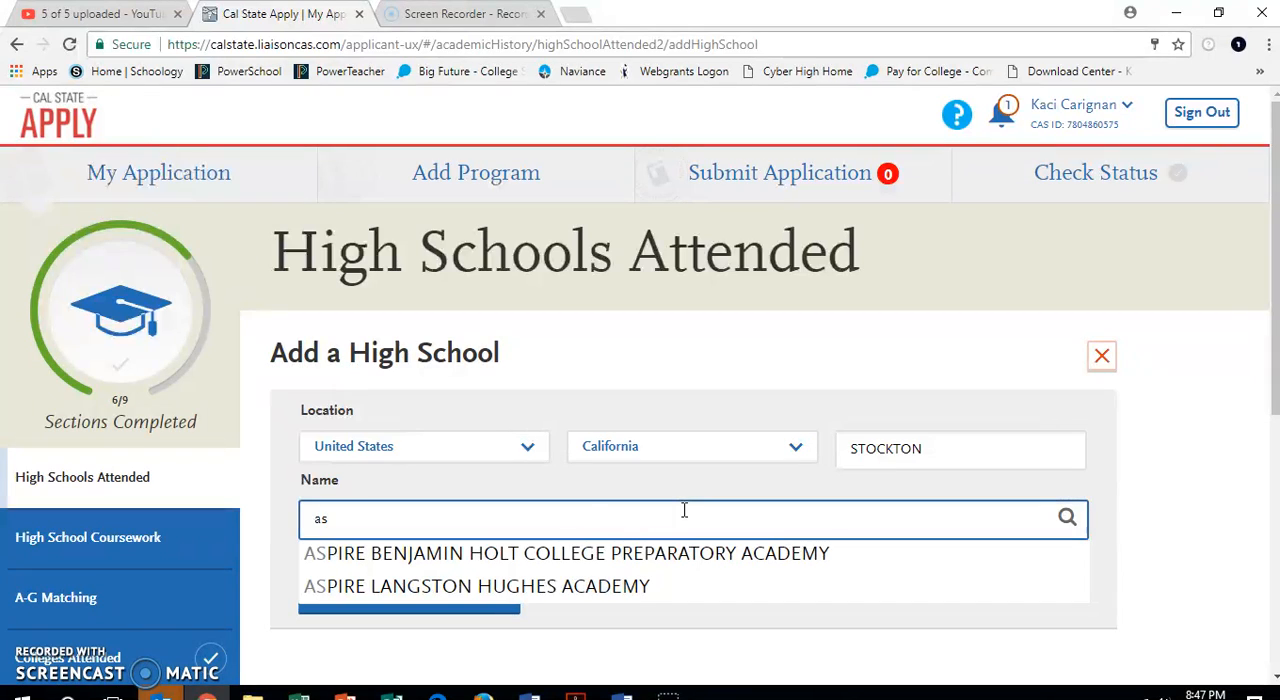
pyautogui.click(554, 589)
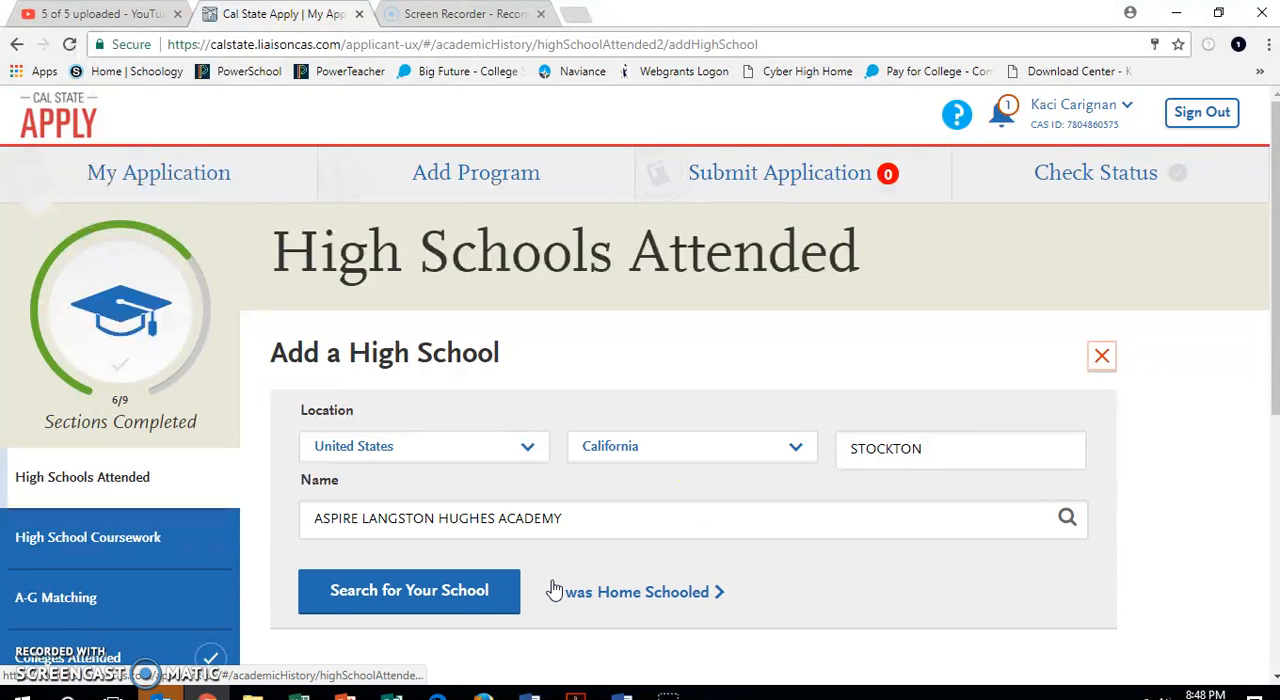
pyautogui.click(467, 595)
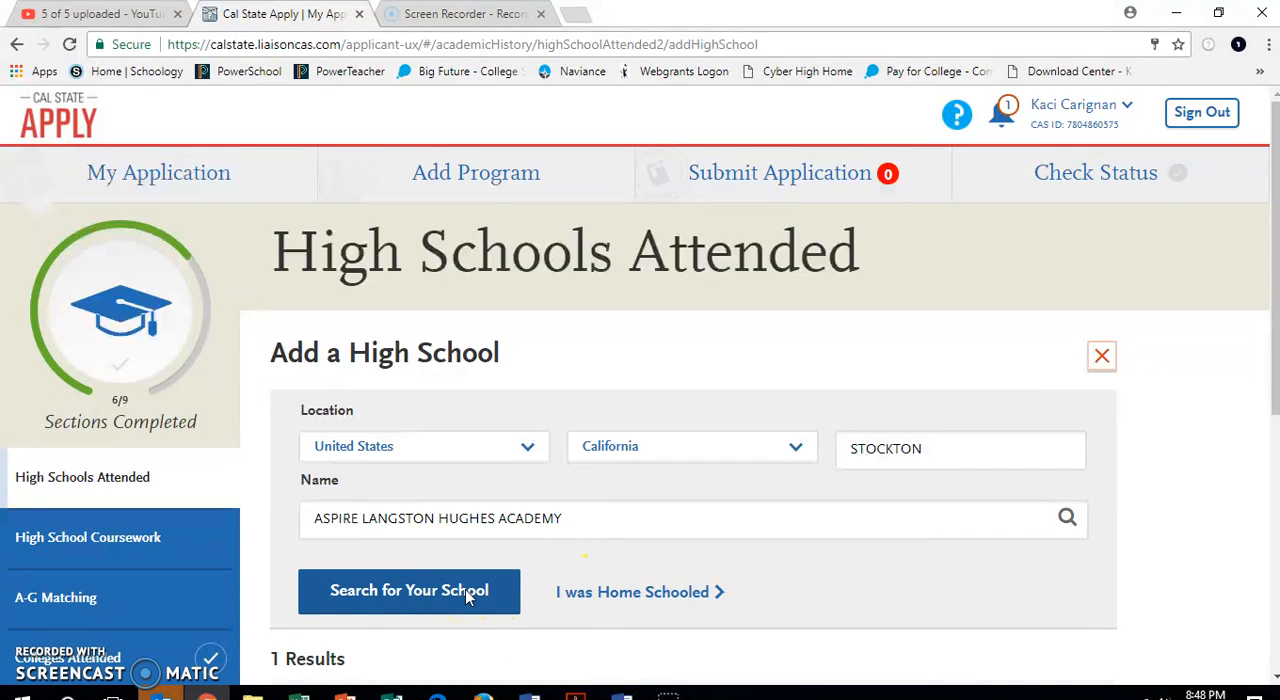
pyautogui.scroll(-2, 467, 597)
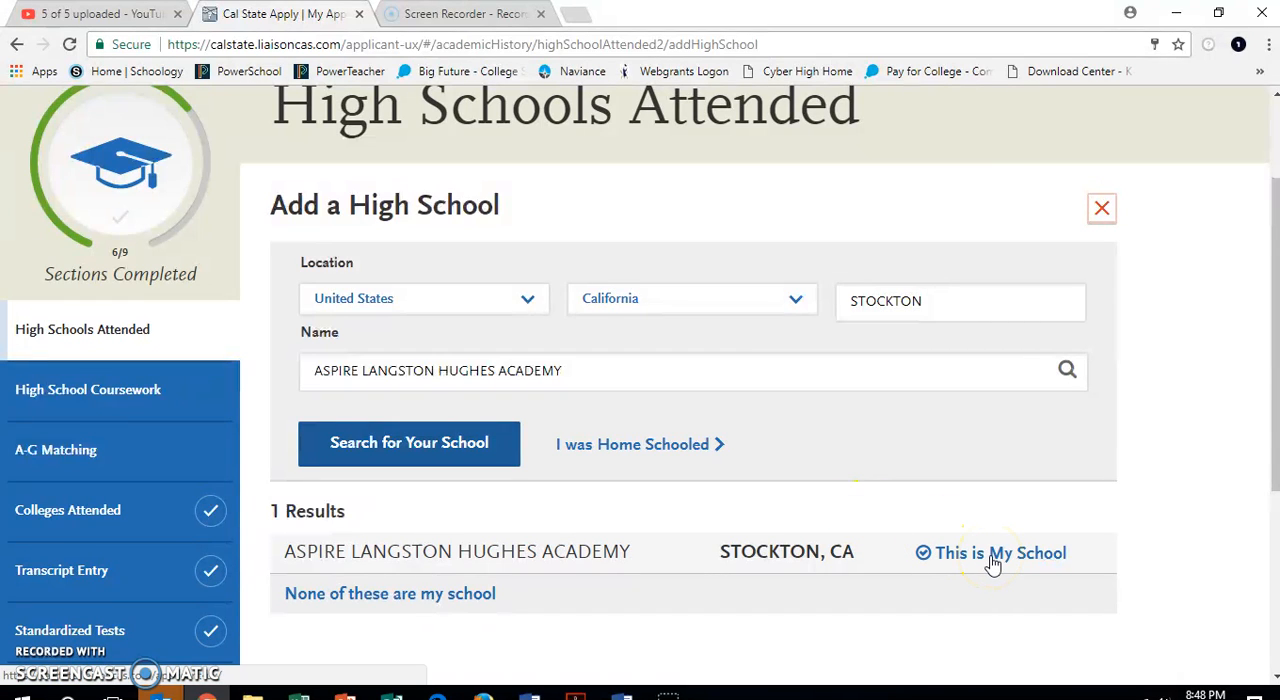
pyautogui.click(993, 555)
# Answer Yes to graduating from this school and set the term type to Semester.
pyautogui.click(340, 577)
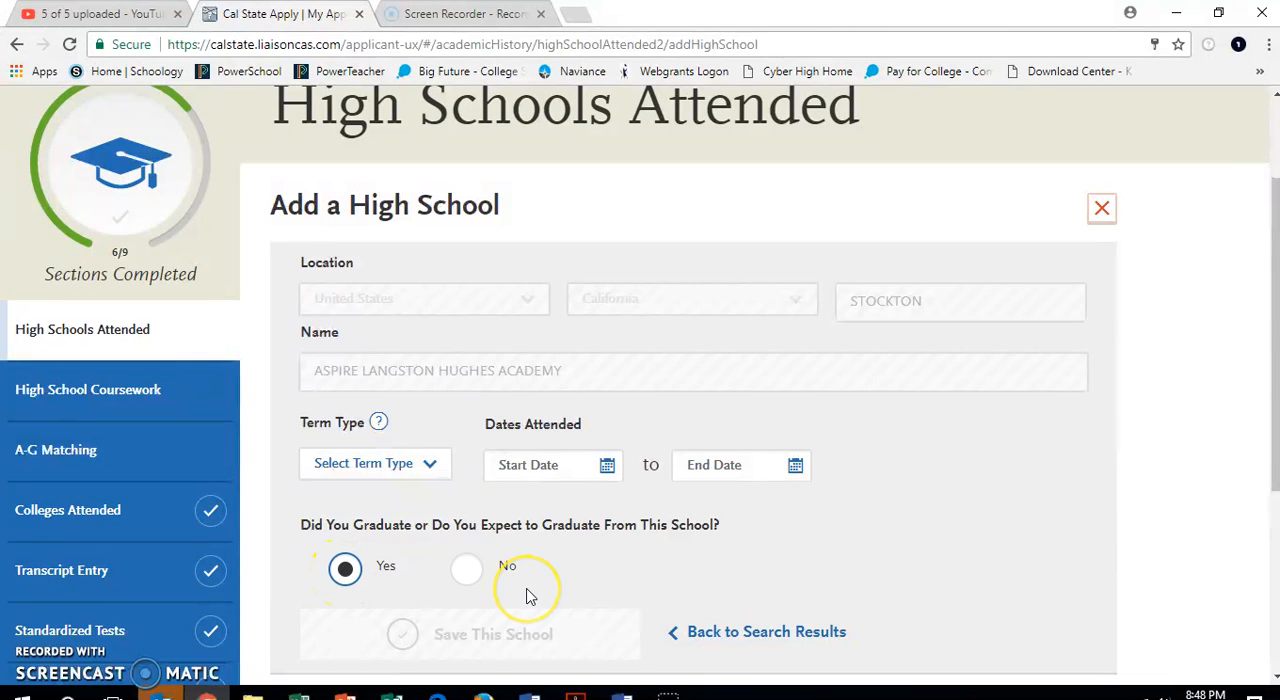
pyautogui.scroll(-2, 528, 596)
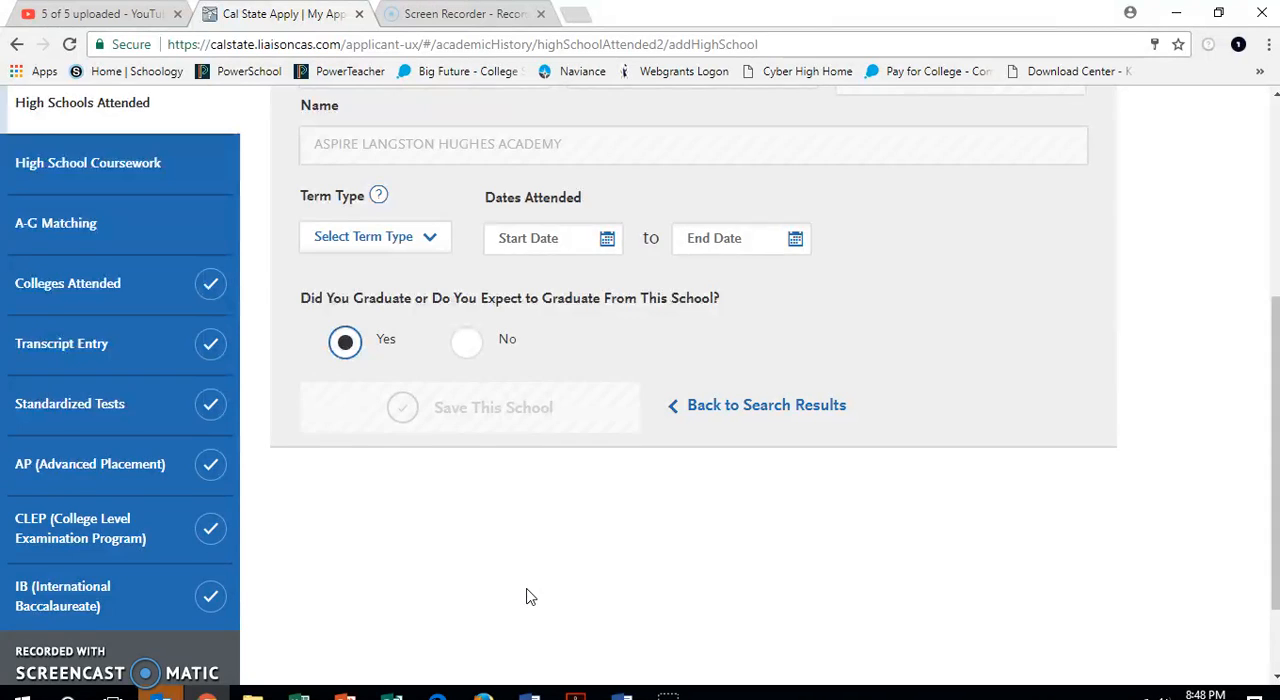
pyautogui.scroll(-1, 530, 597)
pyautogui.scroll(1, 530, 597)
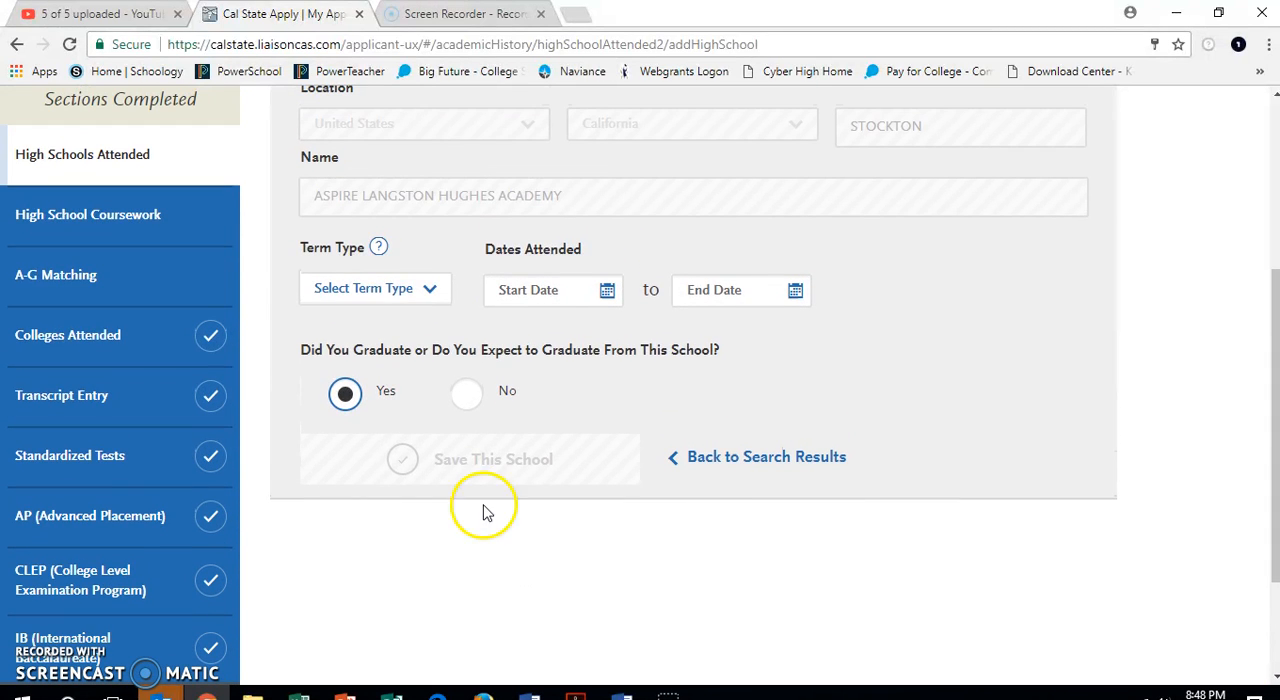
pyautogui.click(430, 290)
pyautogui.click(406, 346)
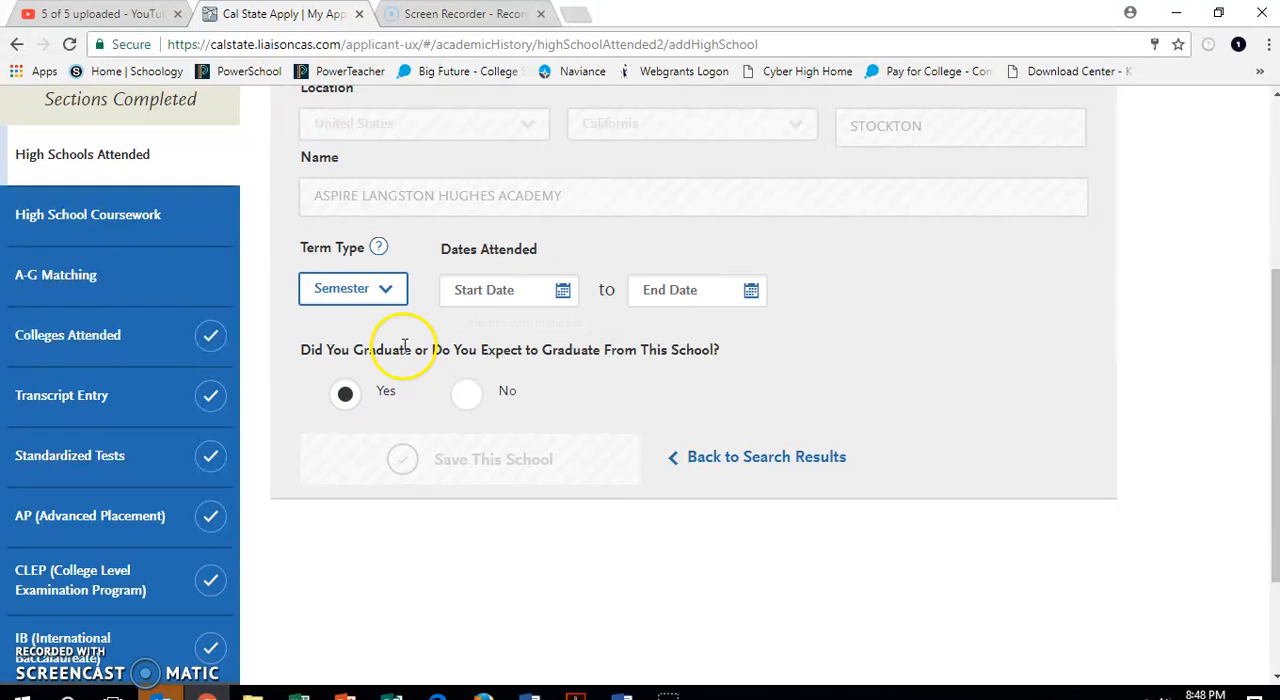
# Set the dates attended from August 2014 to June 2018 and save the school.
pyautogui.click(563, 292)
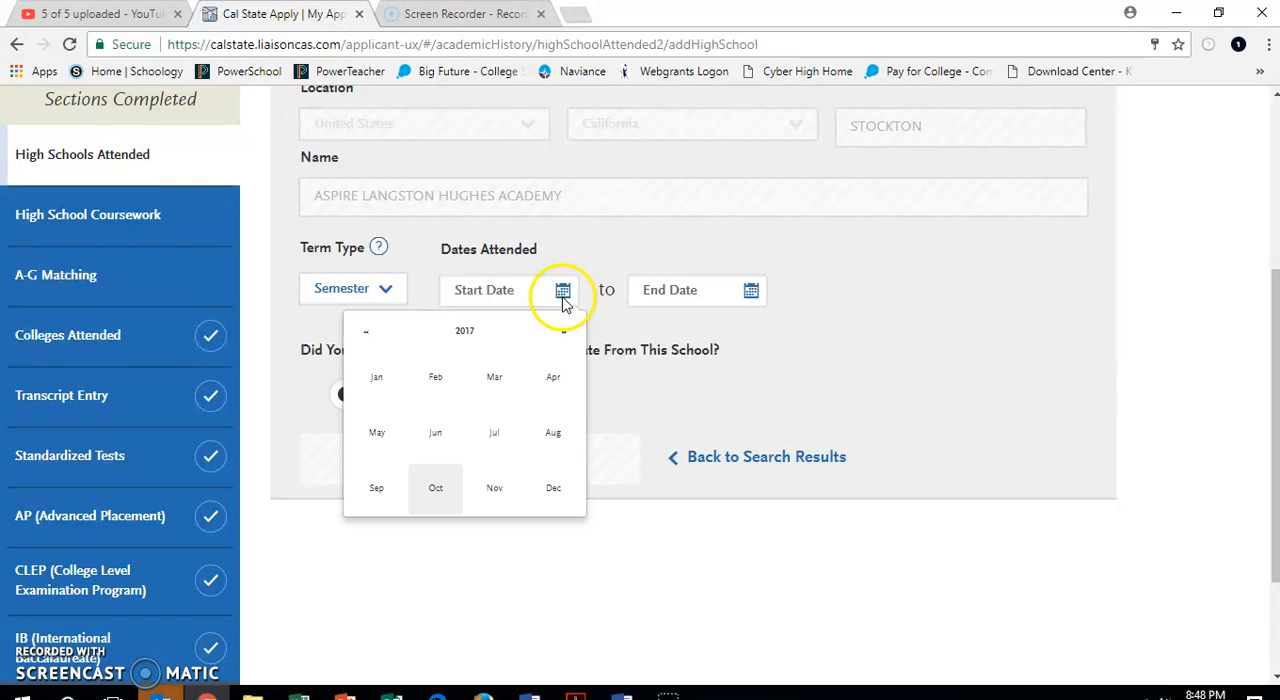
pyautogui.click(366, 340)
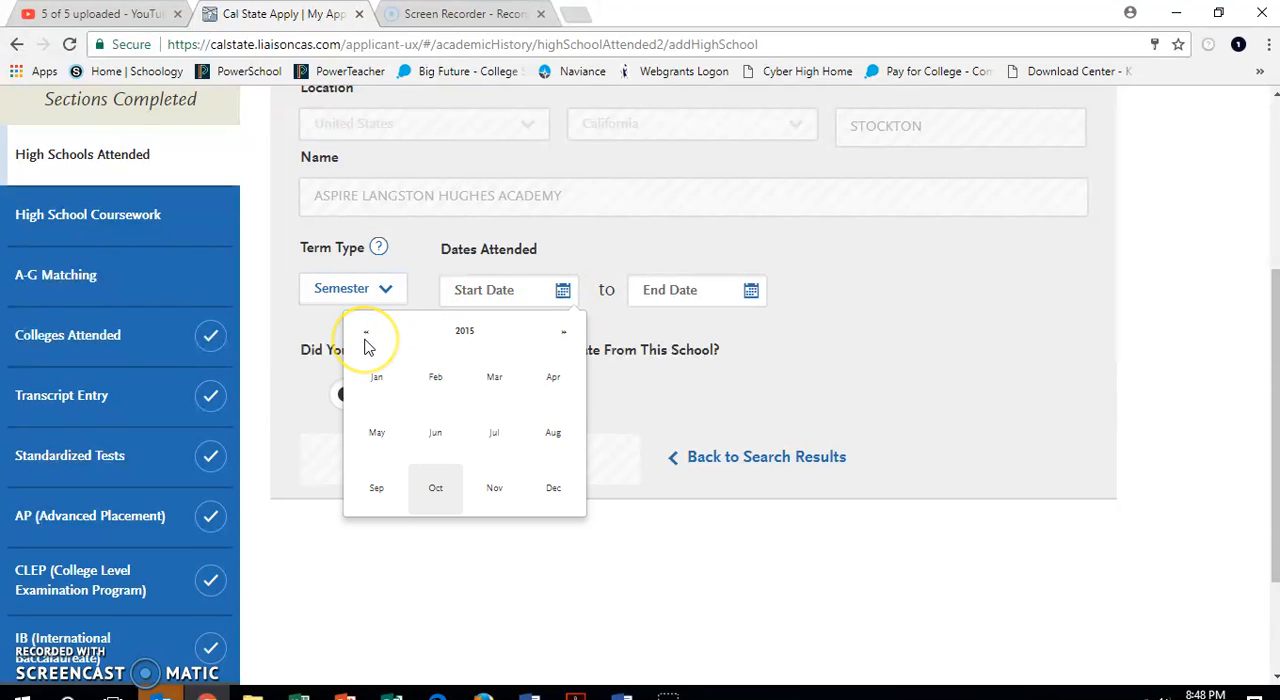
pyautogui.click(553, 435)
pyautogui.click(751, 291)
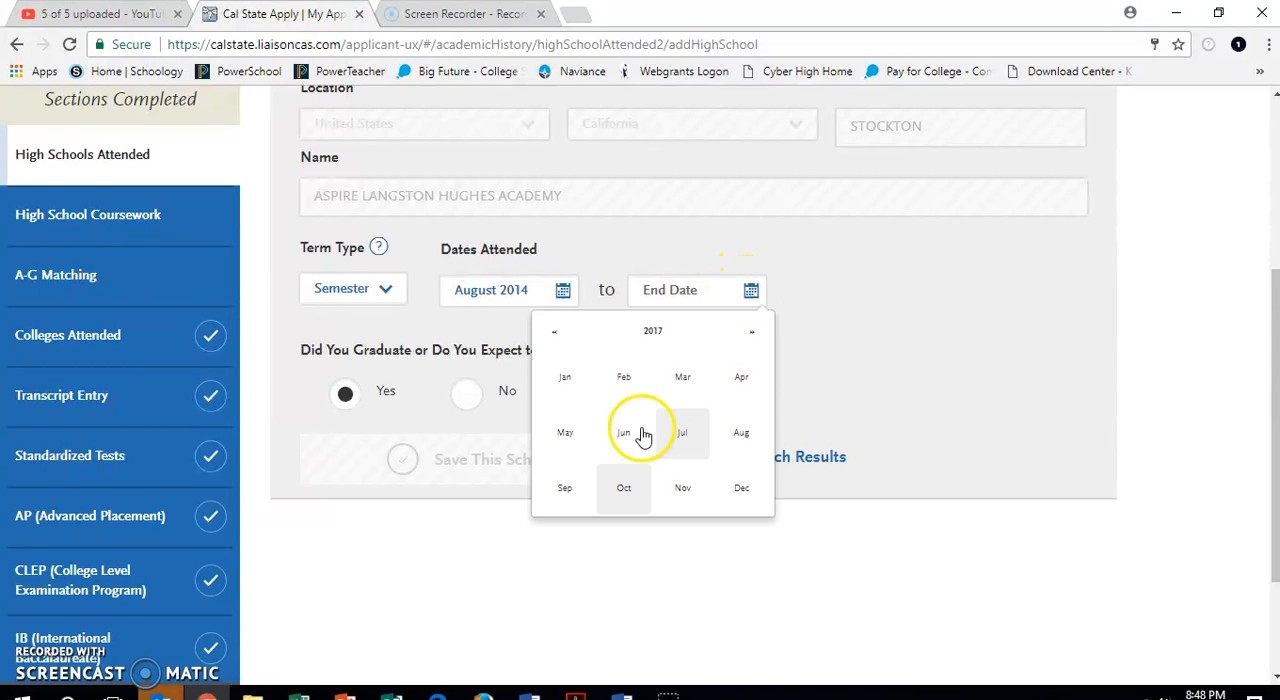
pyautogui.click(760, 338)
pyautogui.click(630, 437)
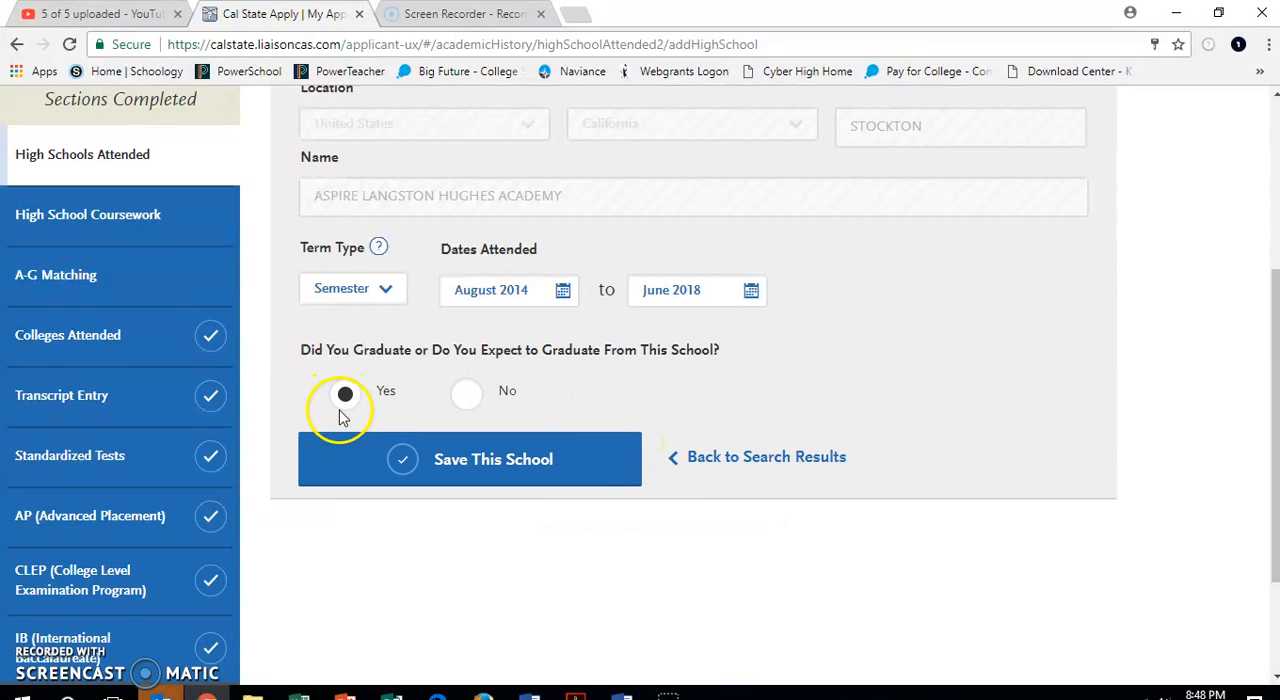
pyautogui.click(470, 458)
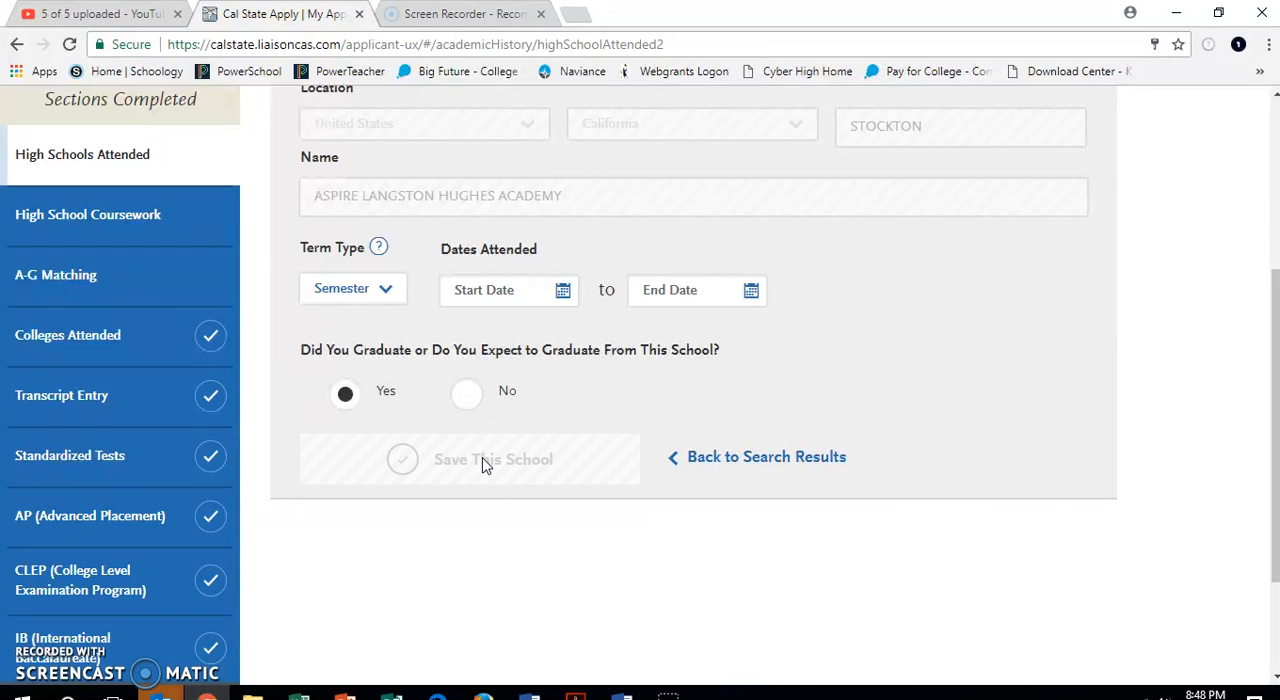
# Begin a second high school entry with its location set to California and Stockton as the city.
pyautogui.scroll(-2, 482, 466)
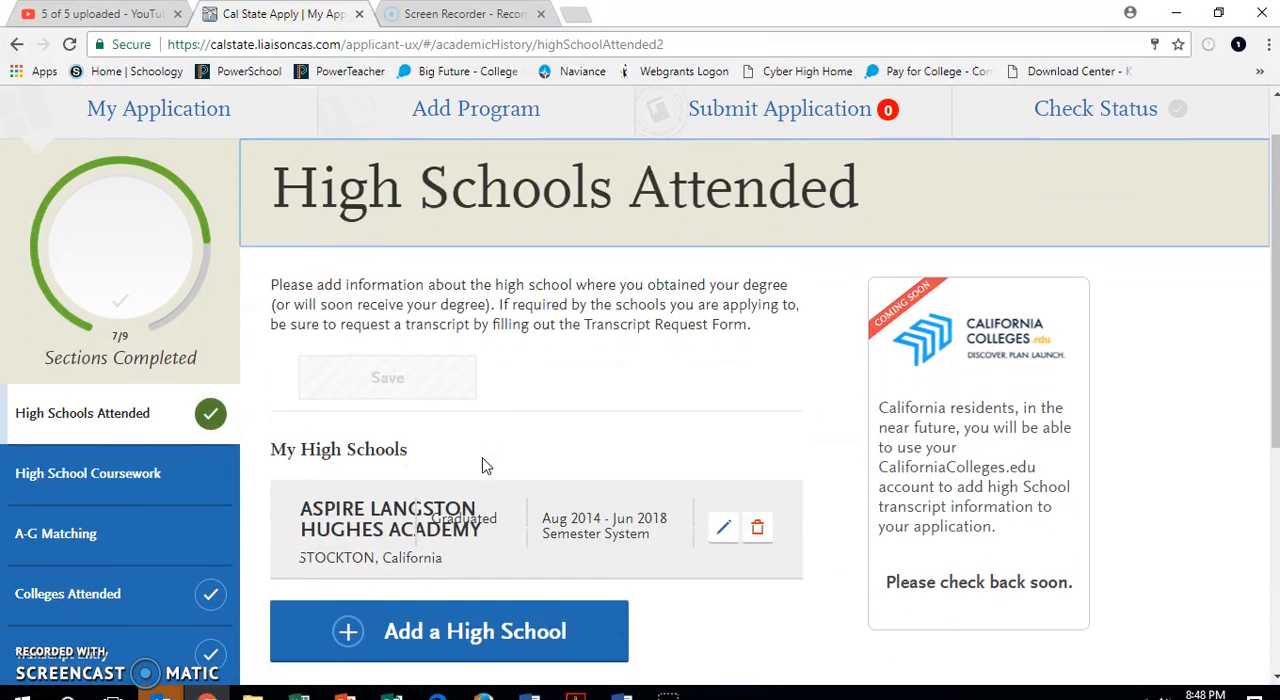
pyautogui.scroll(-3, 484, 466)
pyautogui.click(455, 522)
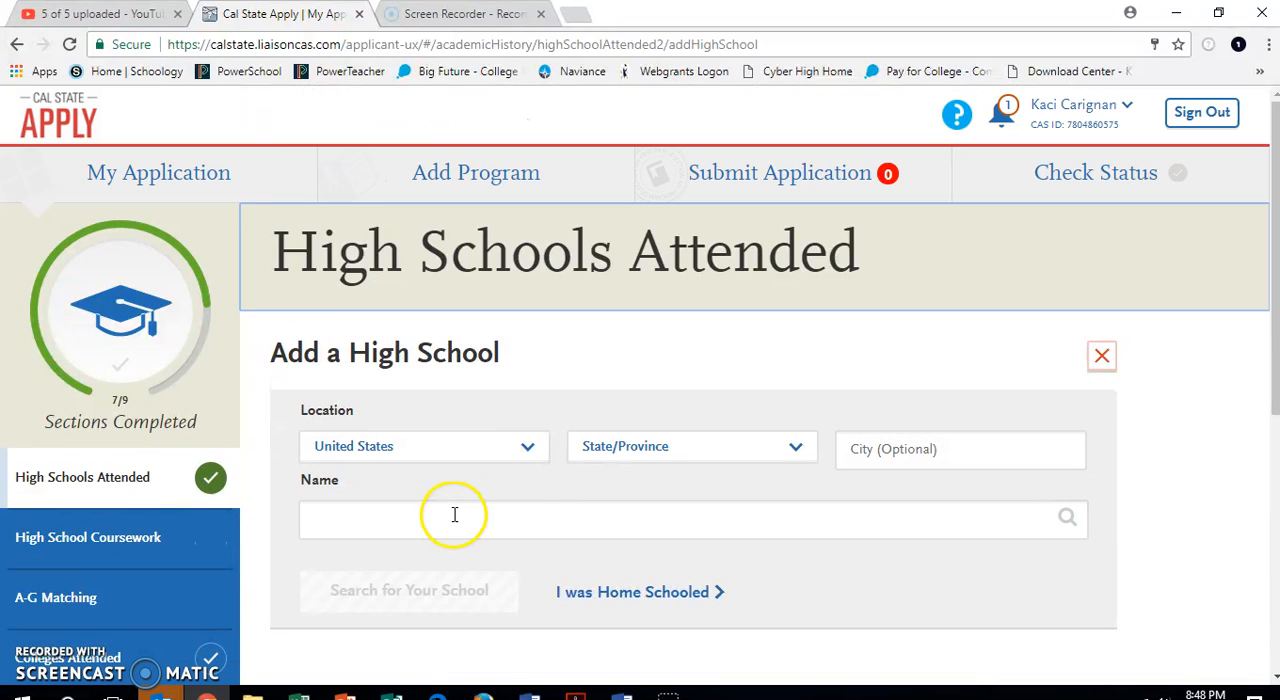
pyautogui.click(636, 451)
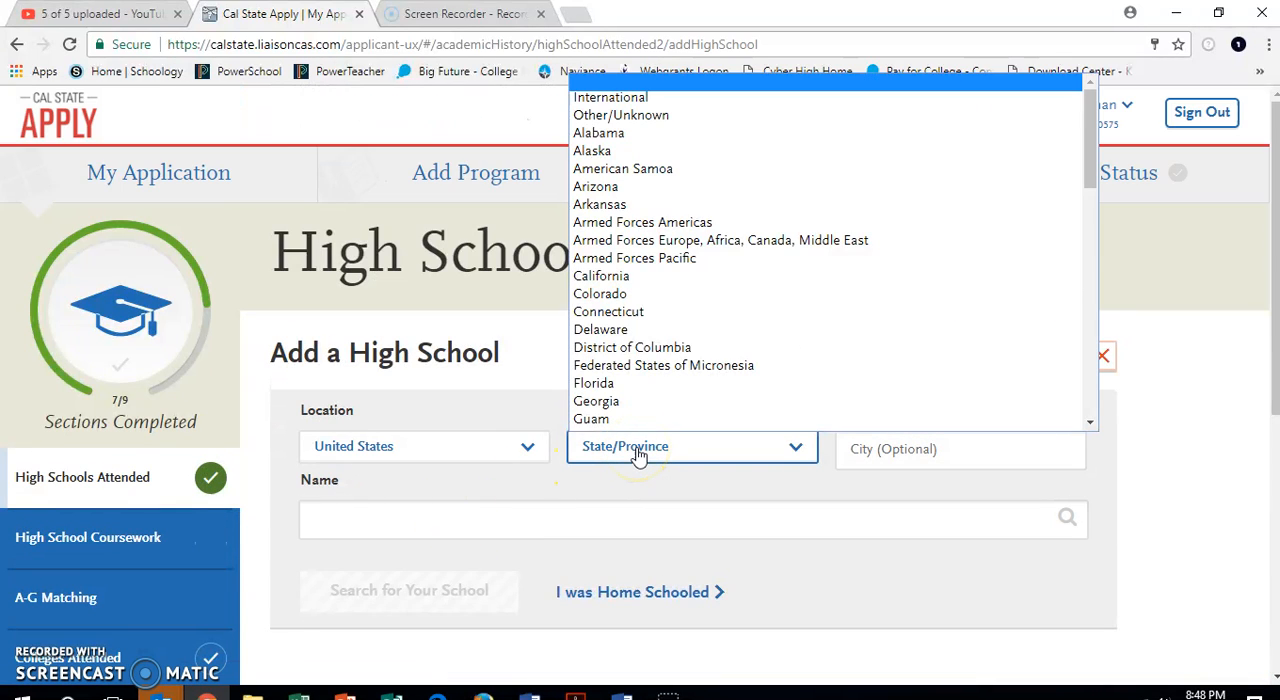
pyautogui.press('c')
pyautogui.click(662, 279)
pyautogui.click(868, 449)
pyautogui.write('sto')
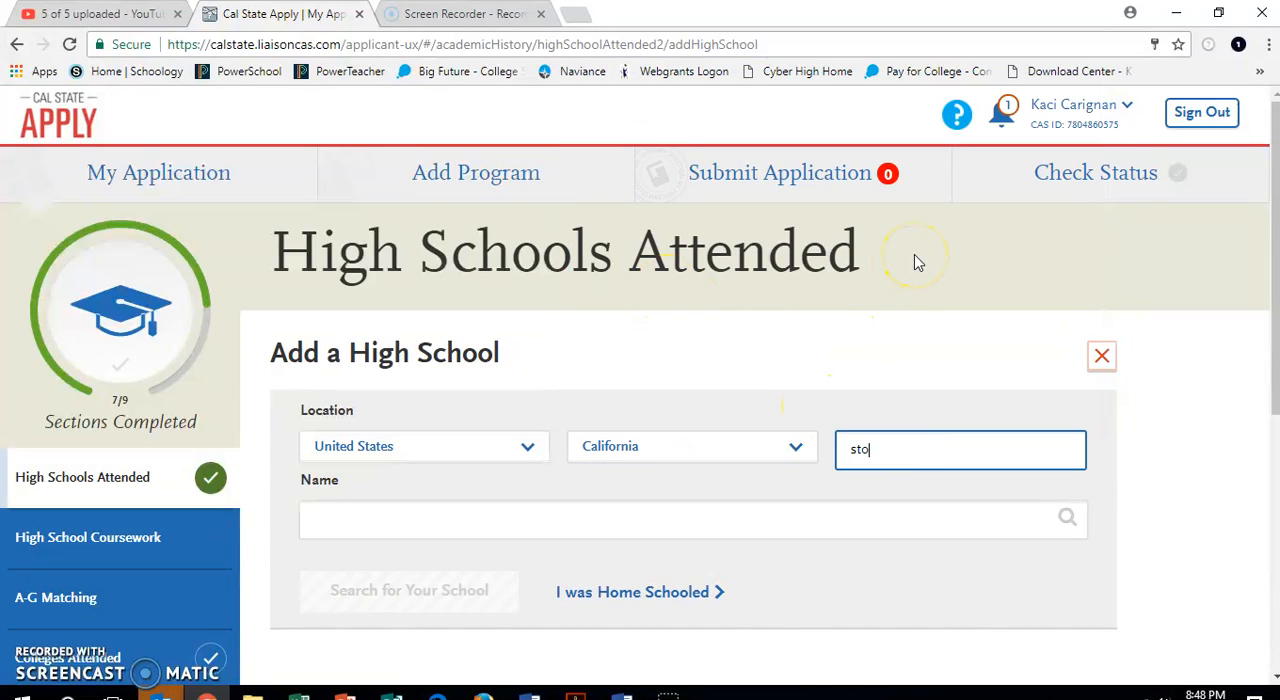
pyautogui.click(866, 484)
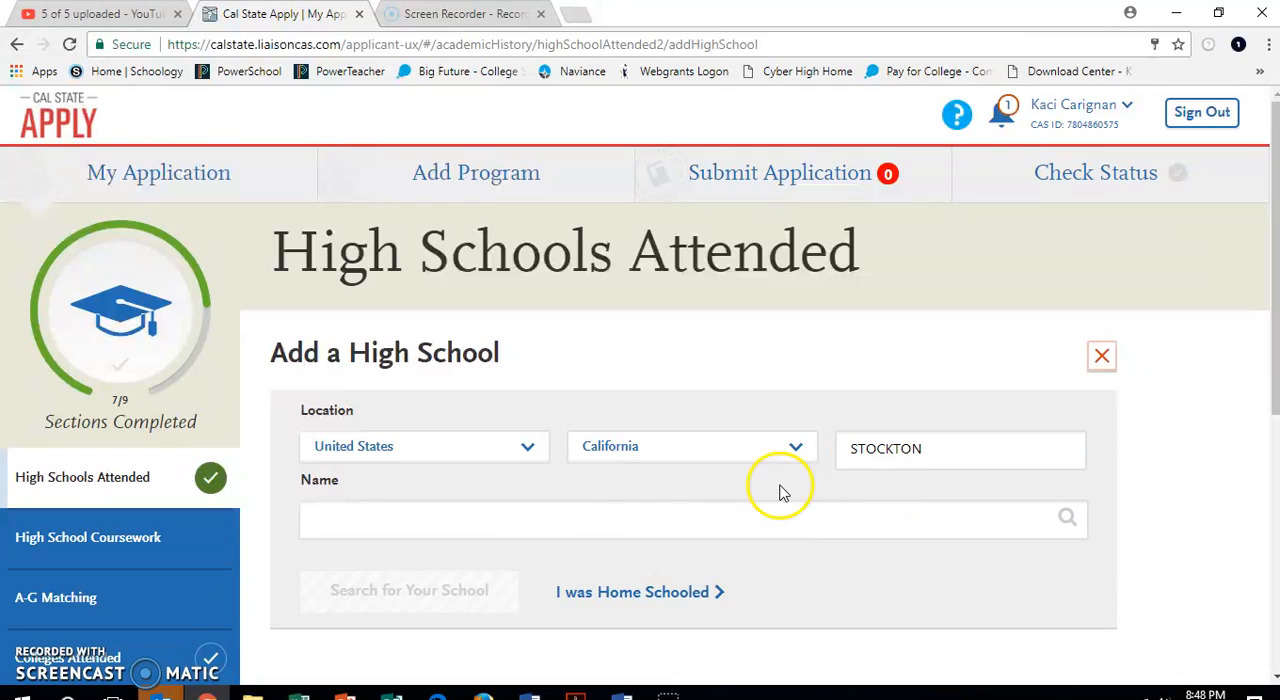
# Find Aspire Langston Hughes Academy for the second entry and confirm it as the school.
pyautogui.click(634, 520)
pyautogui.write('as')
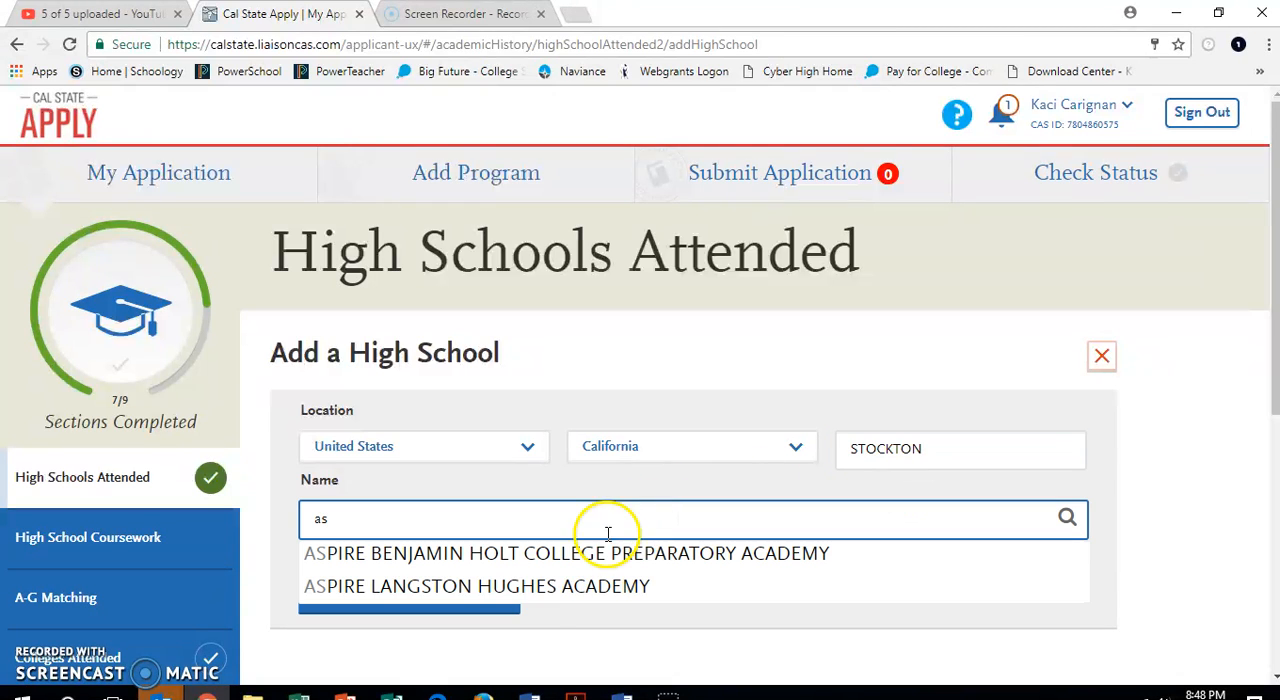
pyautogui.click(553, 592)
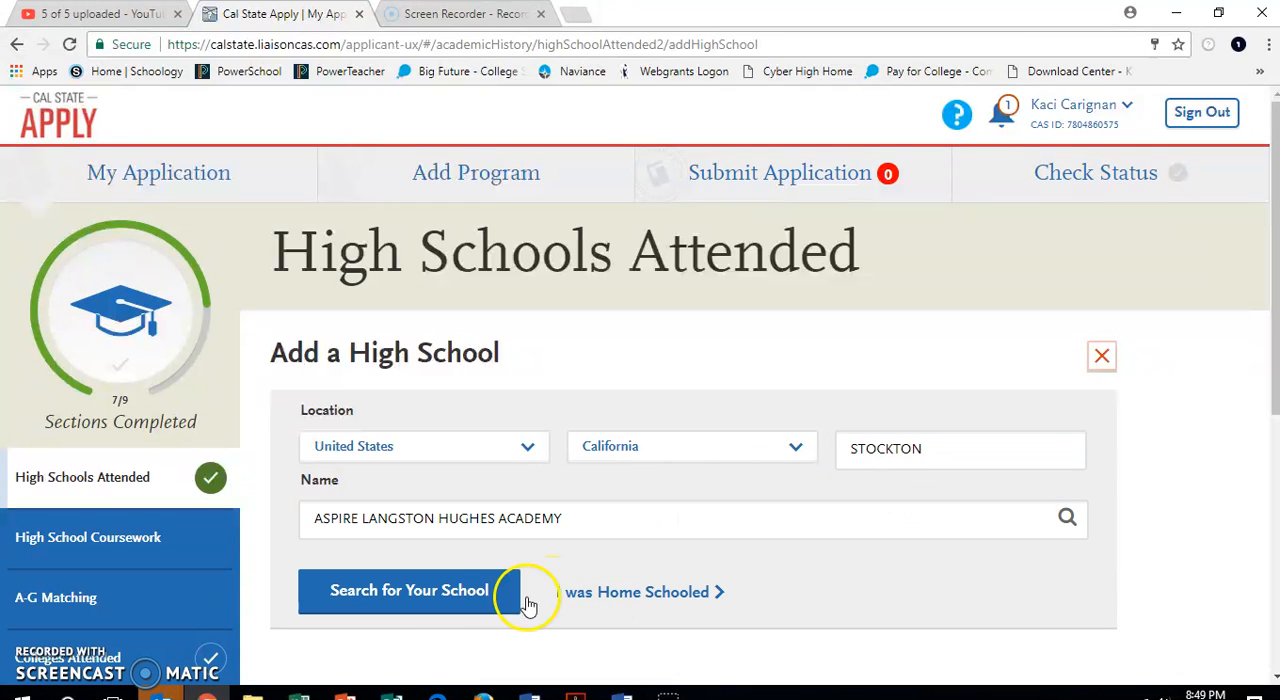
pyautogui.click(440, 604)
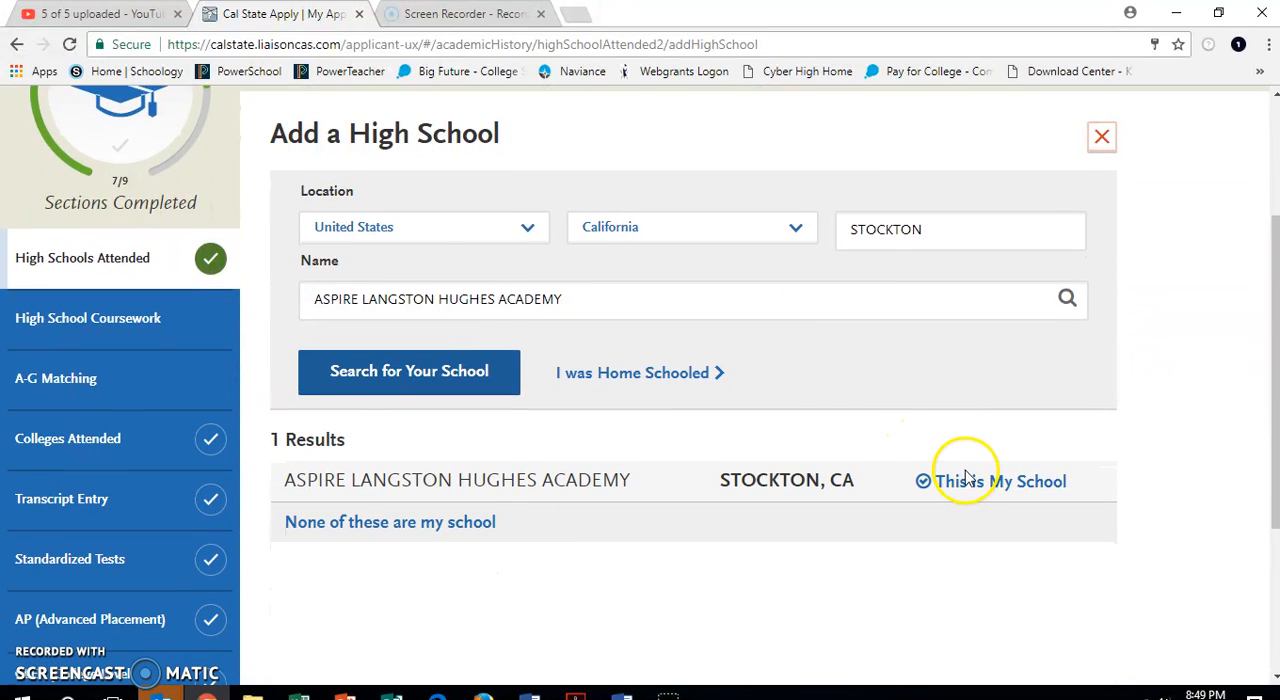
pyautogui.click(966, 479)
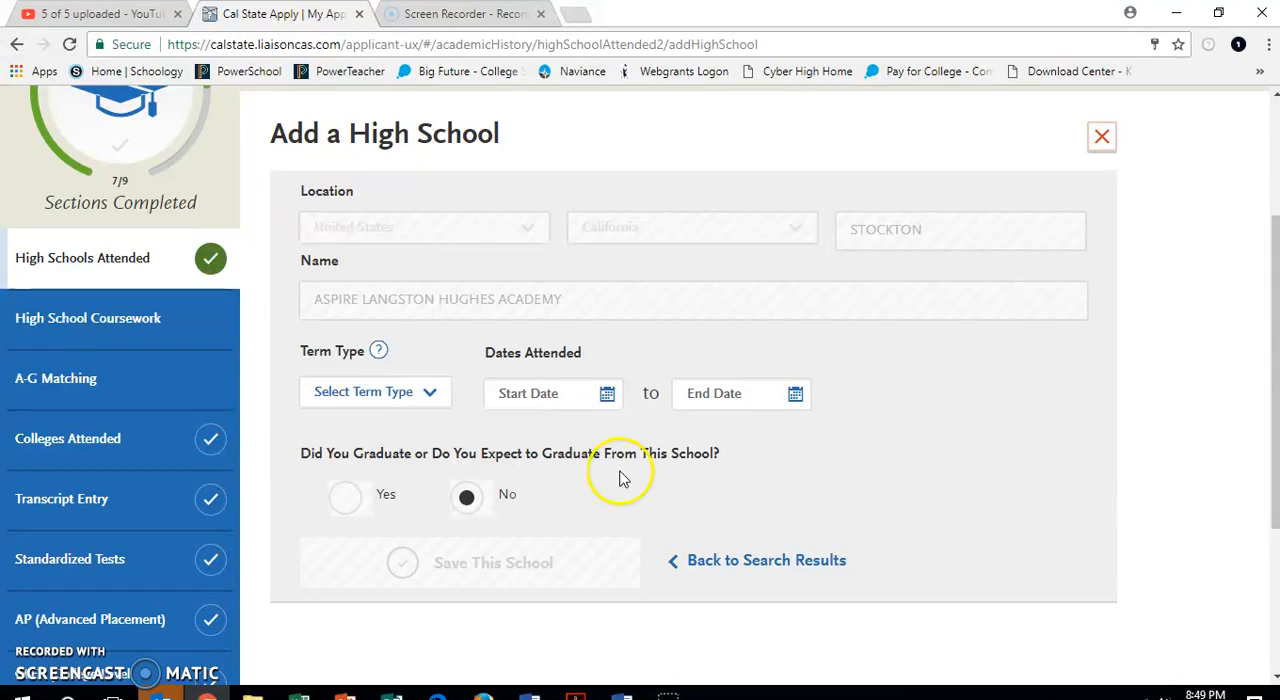
# Set the second school entry's term type to Full Year.
pyautogui.click(430, 390)
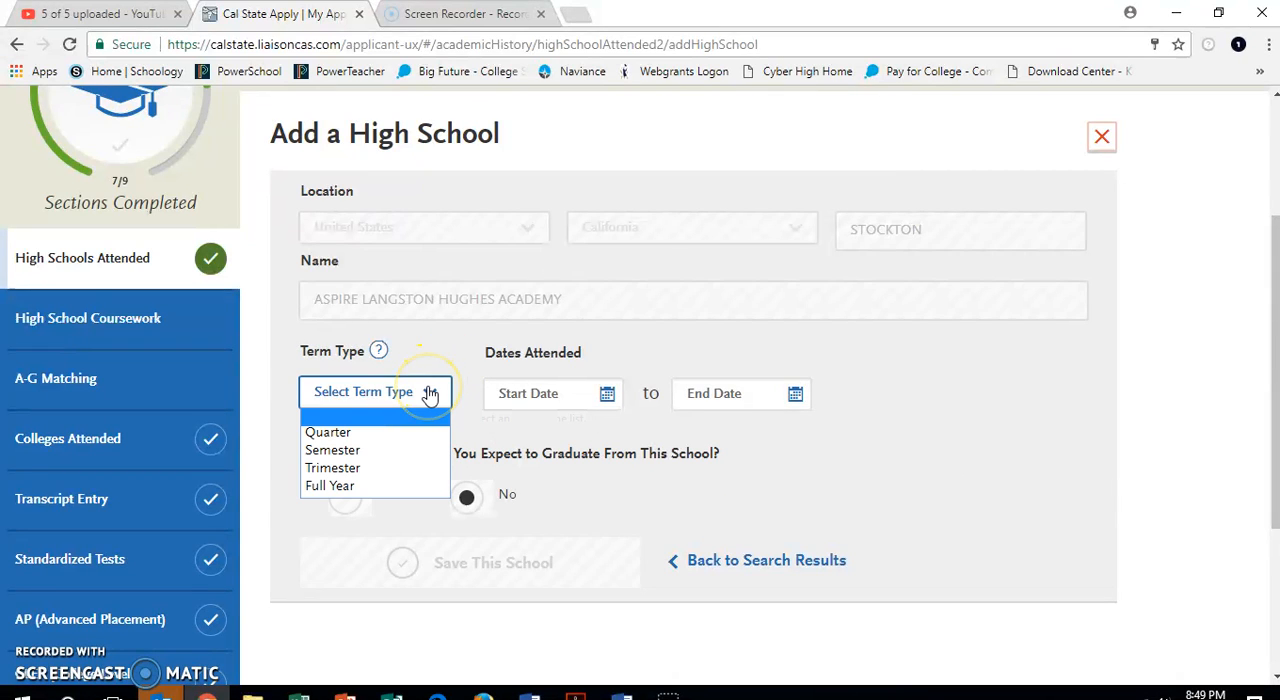
pyautogui.click(378, 488)
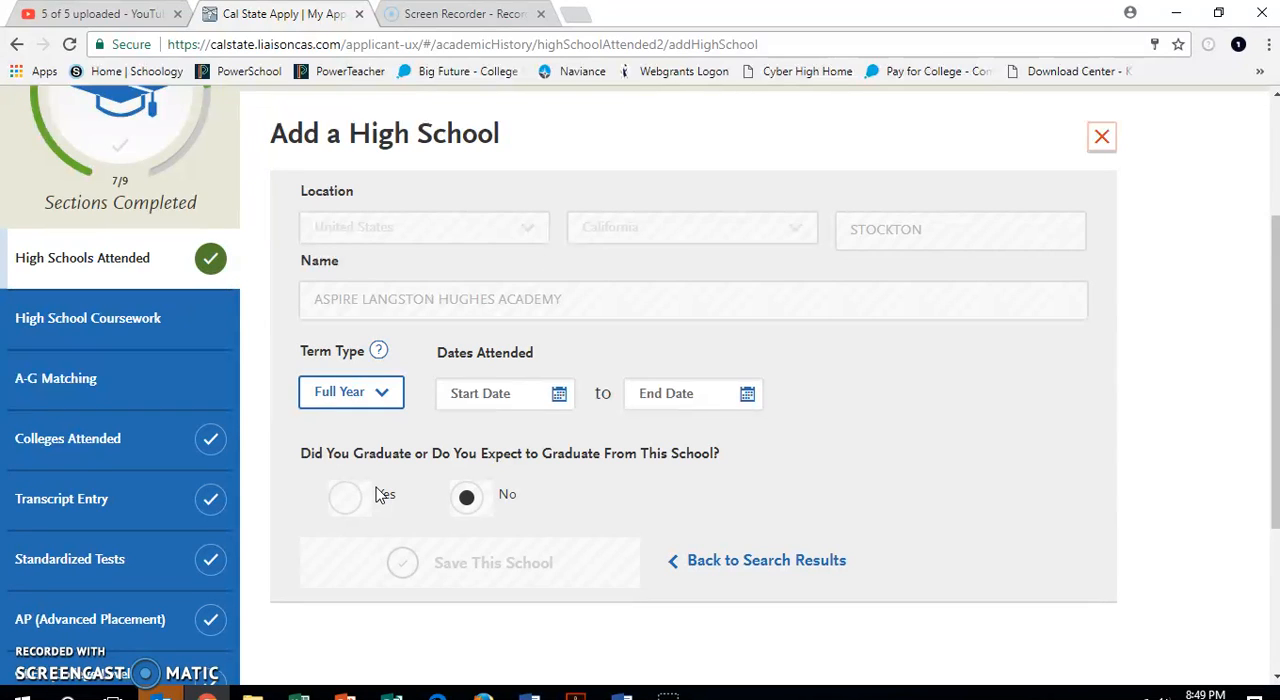
# Set the second school entry's dates attended from August 2014 to June 2018 and save the school.
pyautogui.click(559, 394)
pyautogui.click(362, 436)
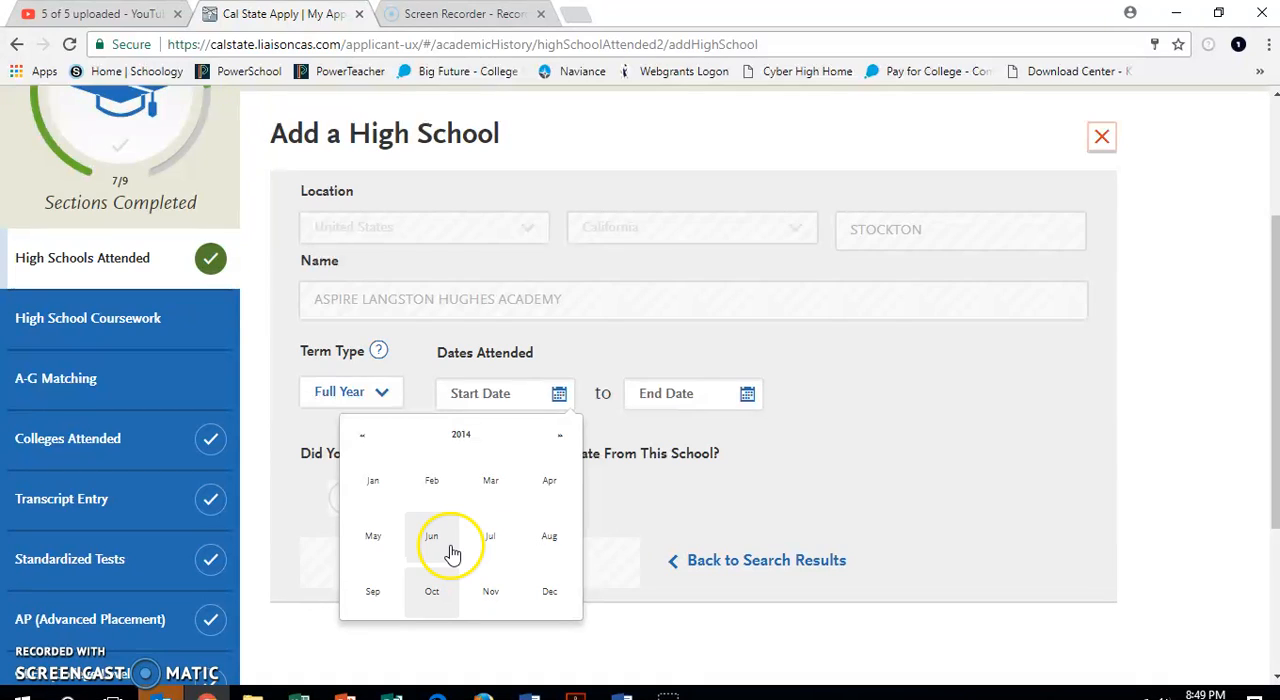
pyautogui.click(549, 537)
pyautogui.click(747, 394)
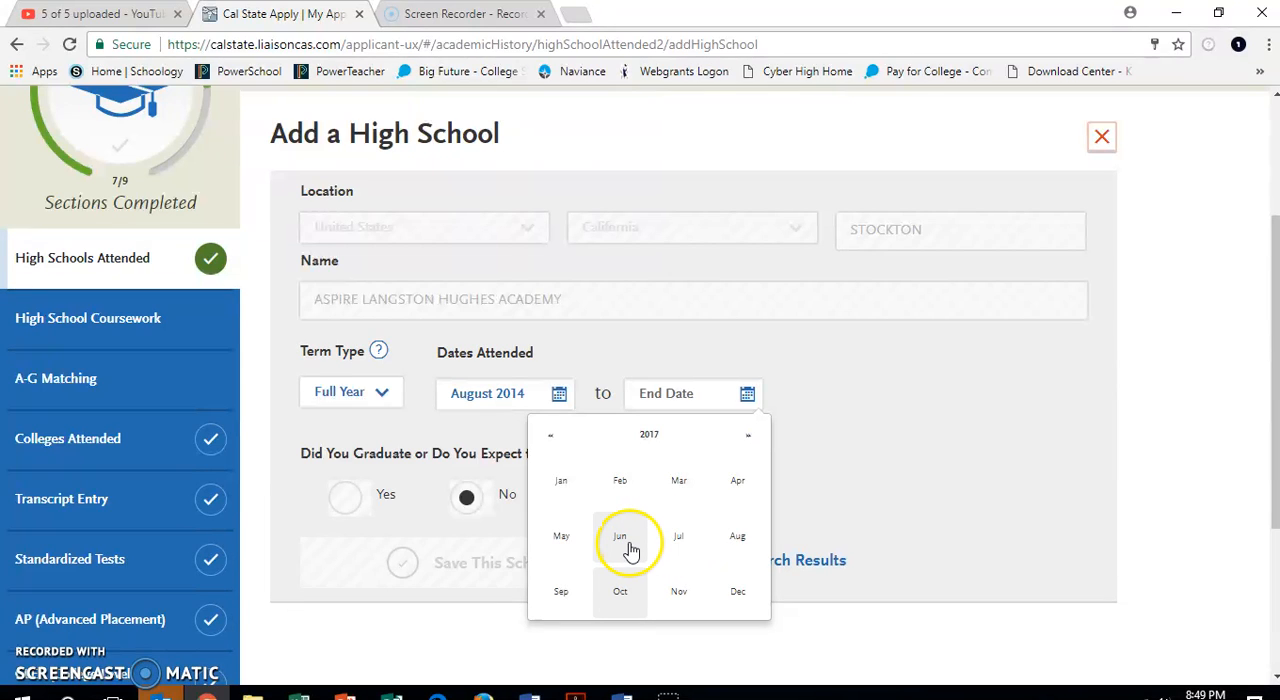
pyautogui.click(748, 435)
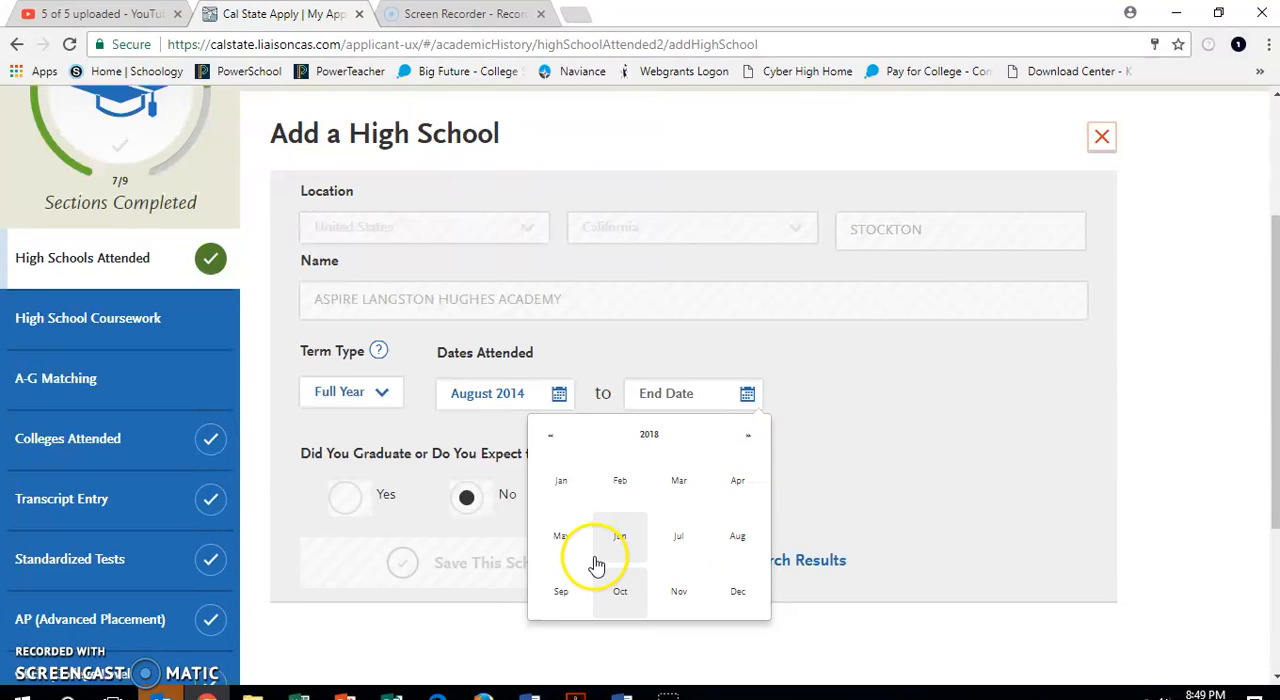
pyautogui.click(620, 540)
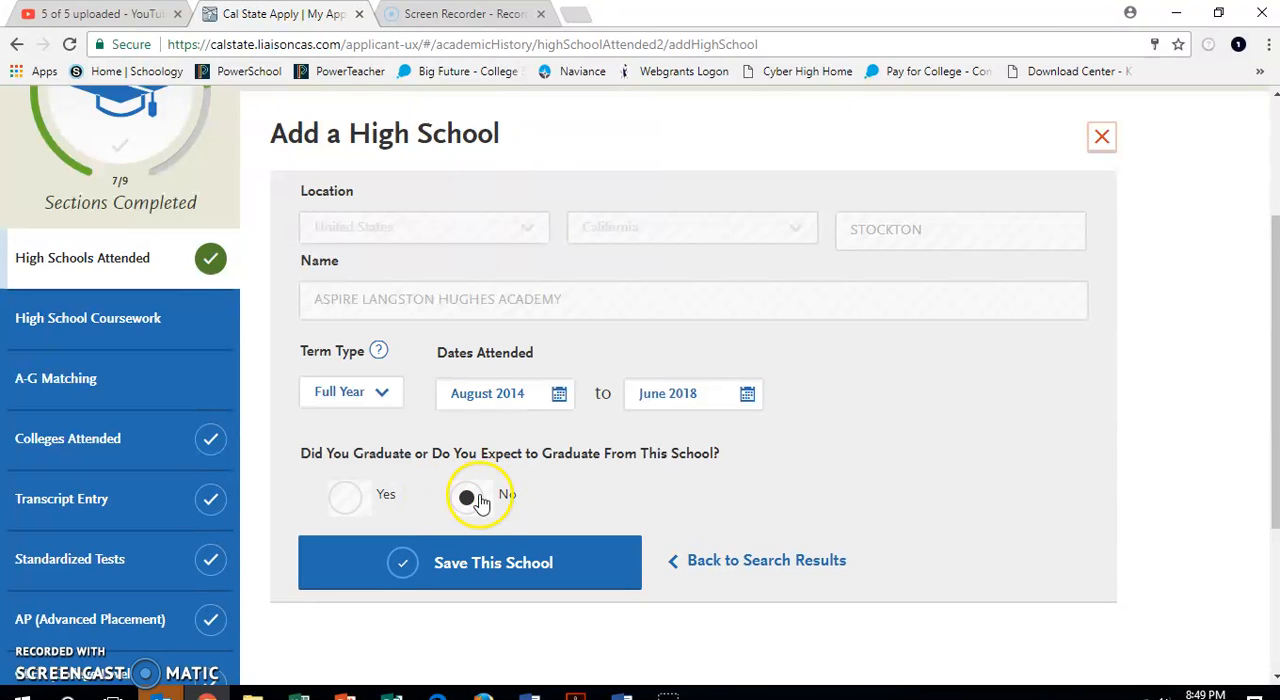
pyautogui.click(476, 561)
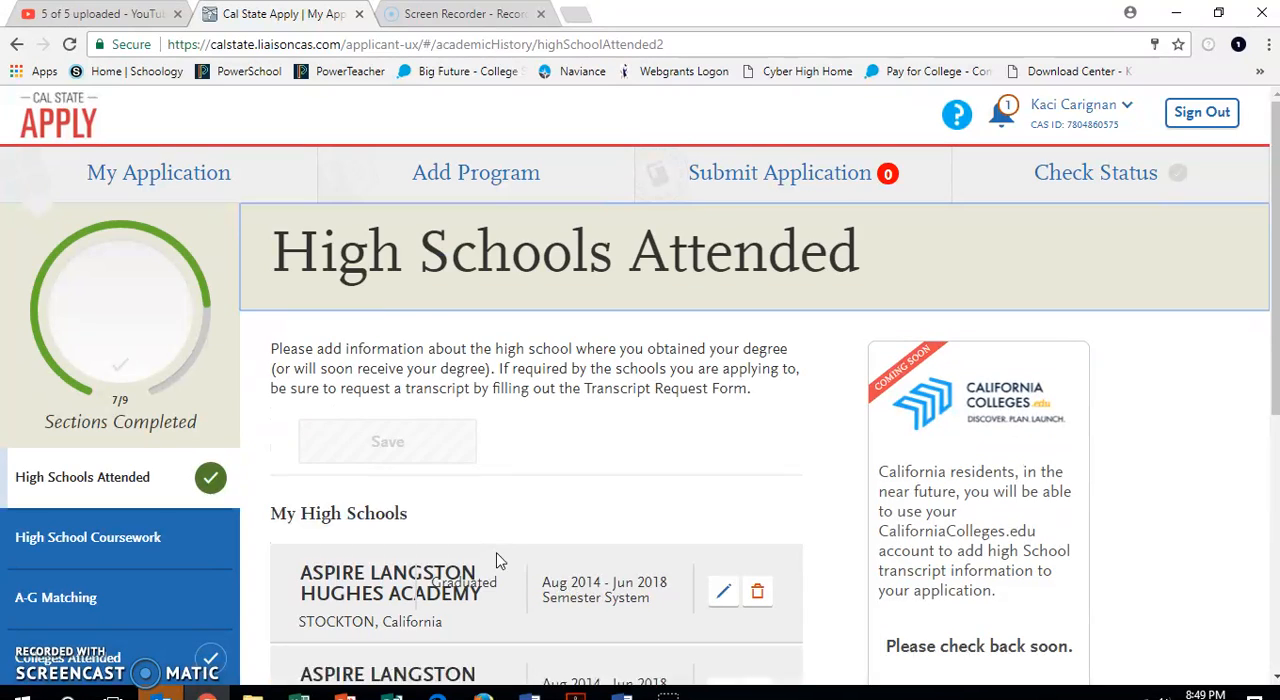
# Check the two saved entries under My High Schools and open the High School Coursework section.
pyautogui.scroll(-5, 560, 562)
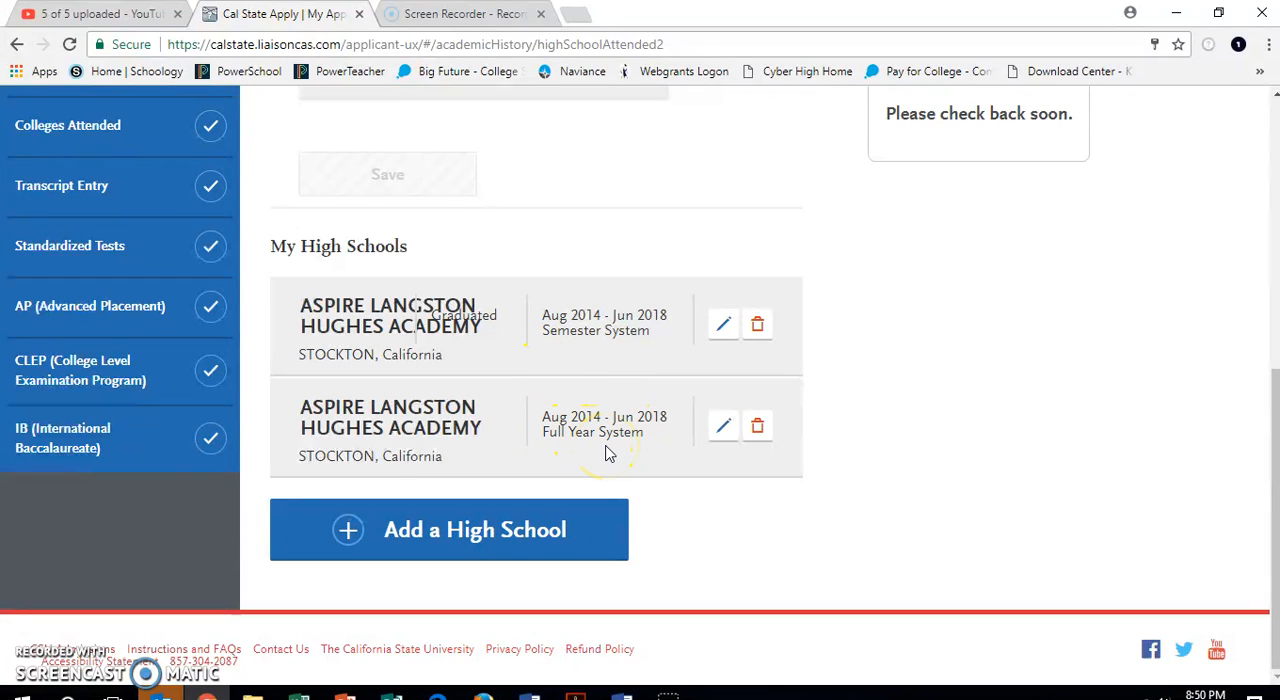
pyautogui.scroll(2, 605, 453)
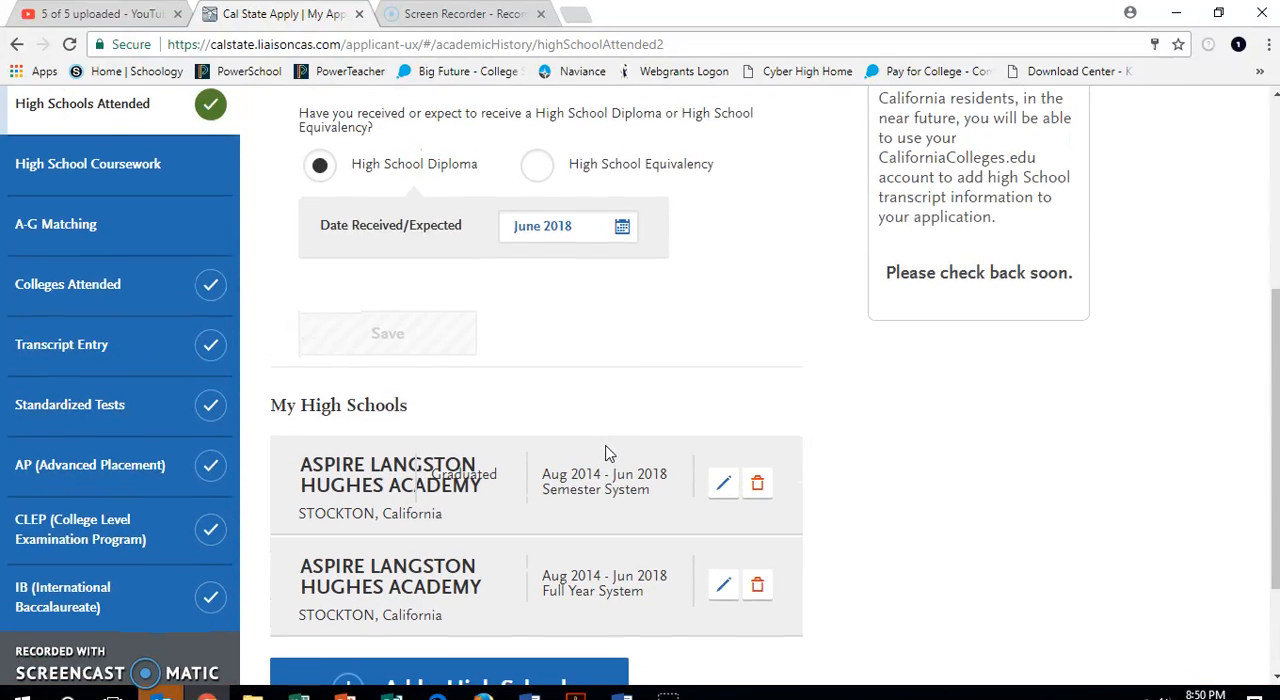
pyautogui.scroll(-2, 605, 453)
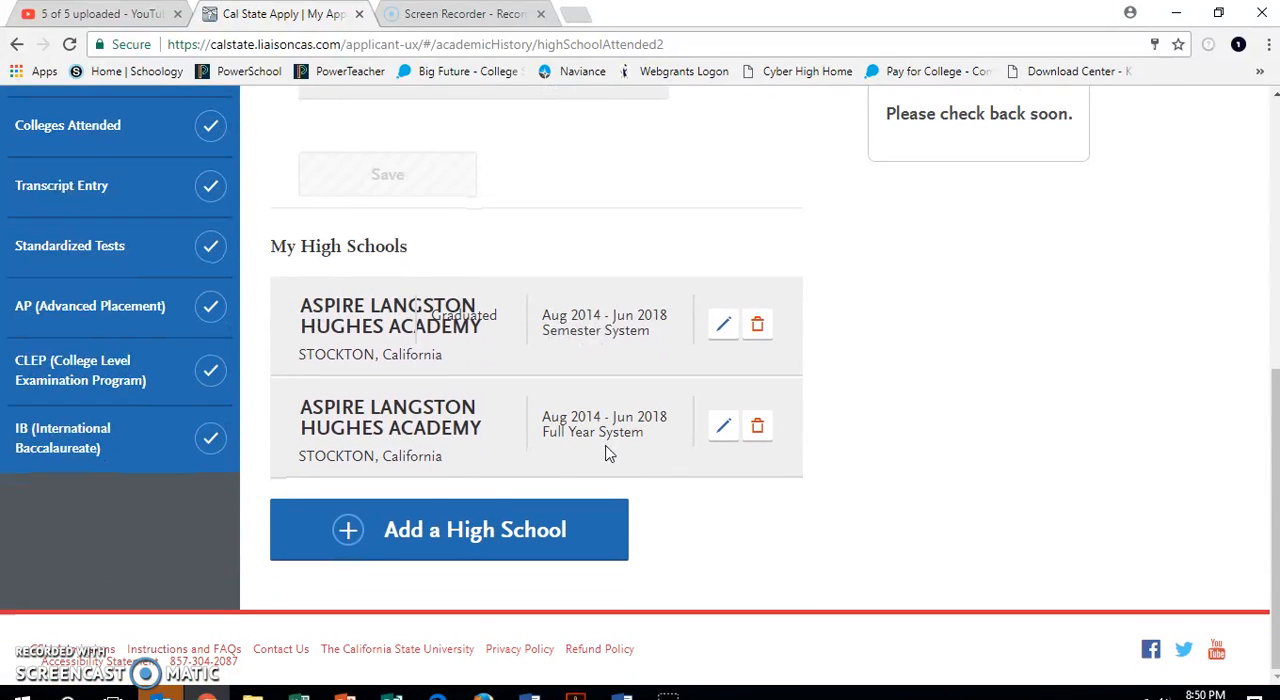
pyautogui.click(460, 528)
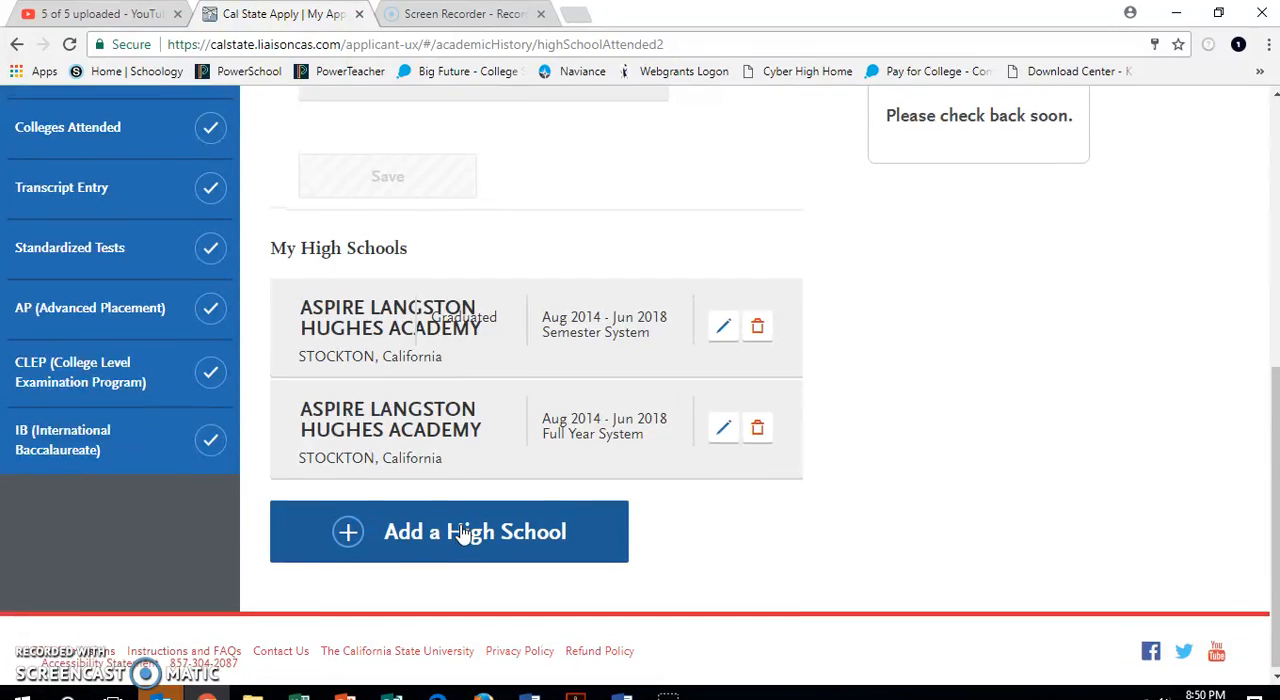
pyautogui.scroll(2, 463, 533)
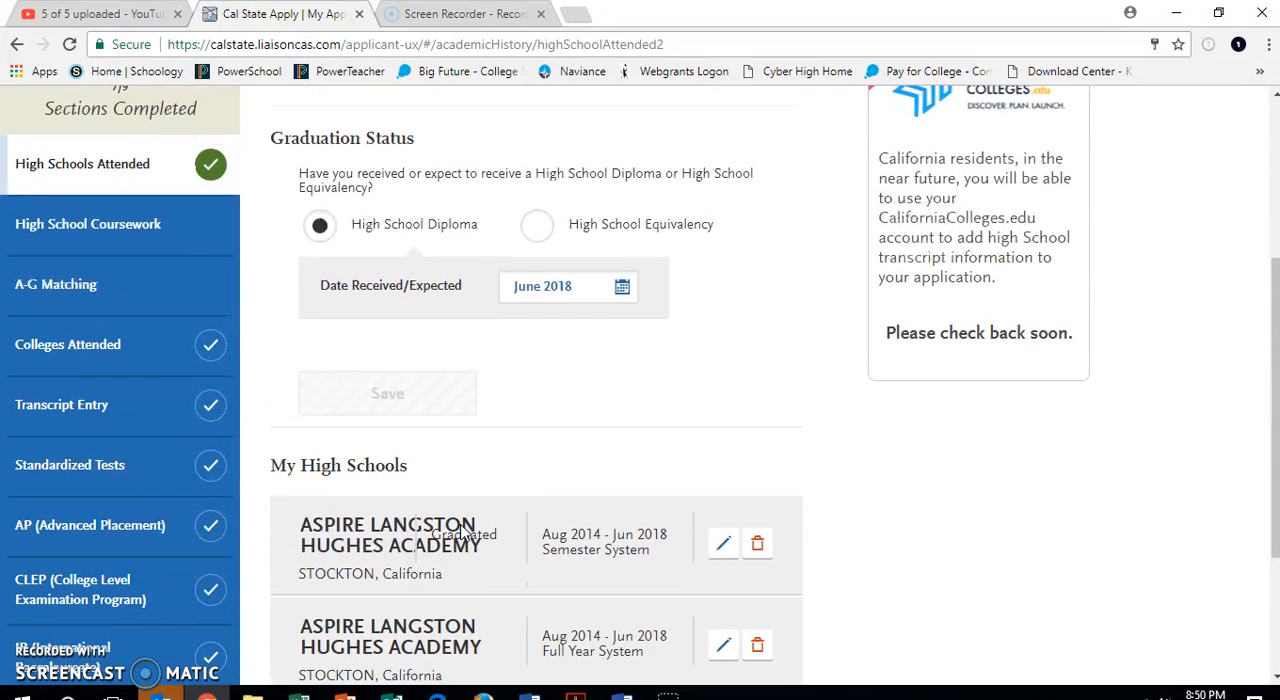
pyautogui.click(143, 228)
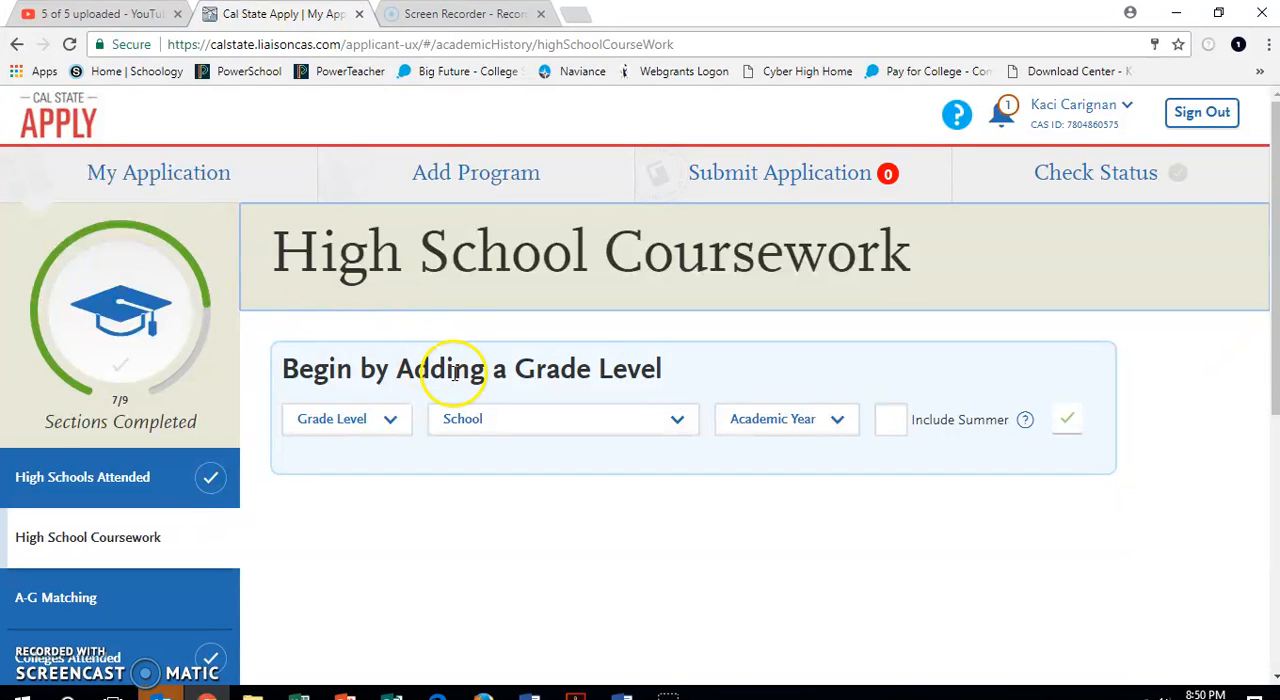
# Add grade level 9 for the first Aspire Langston Hughes Academy entry with academic year 2014-2015.
pyautogui.scroll(-3, 454, 376)
pyautogui.scroll(1, 455, 381)
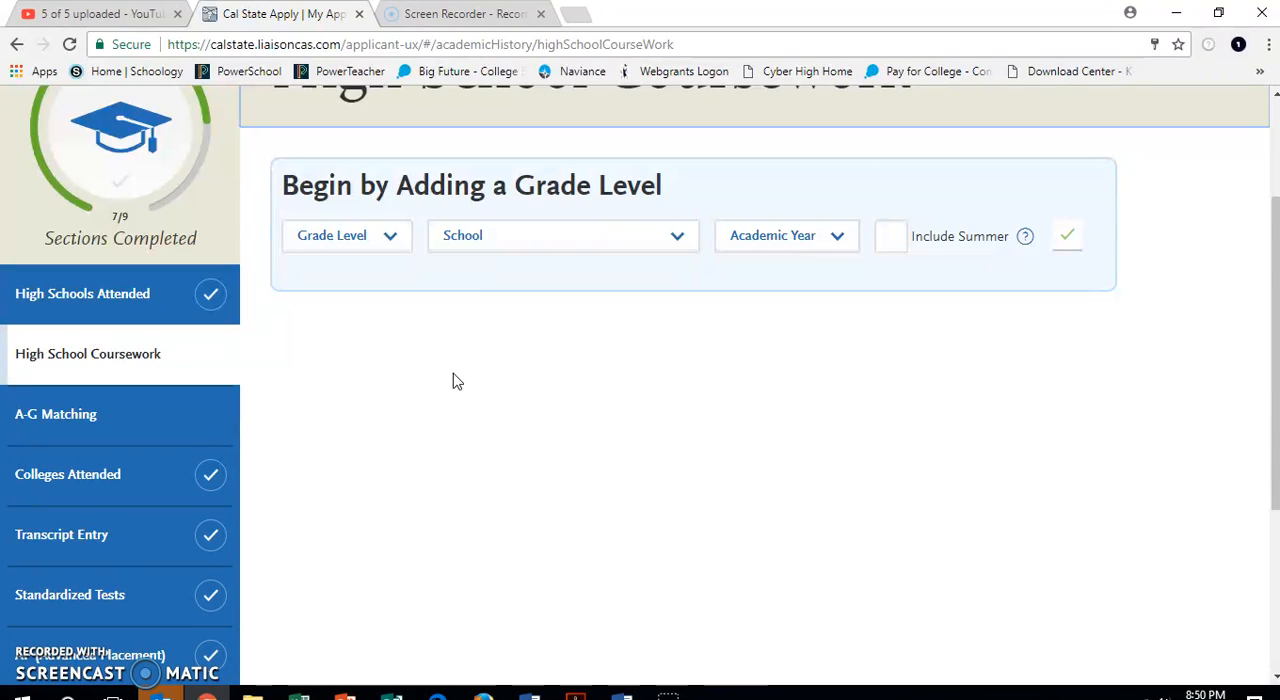
pyautogui.click(392, 240)
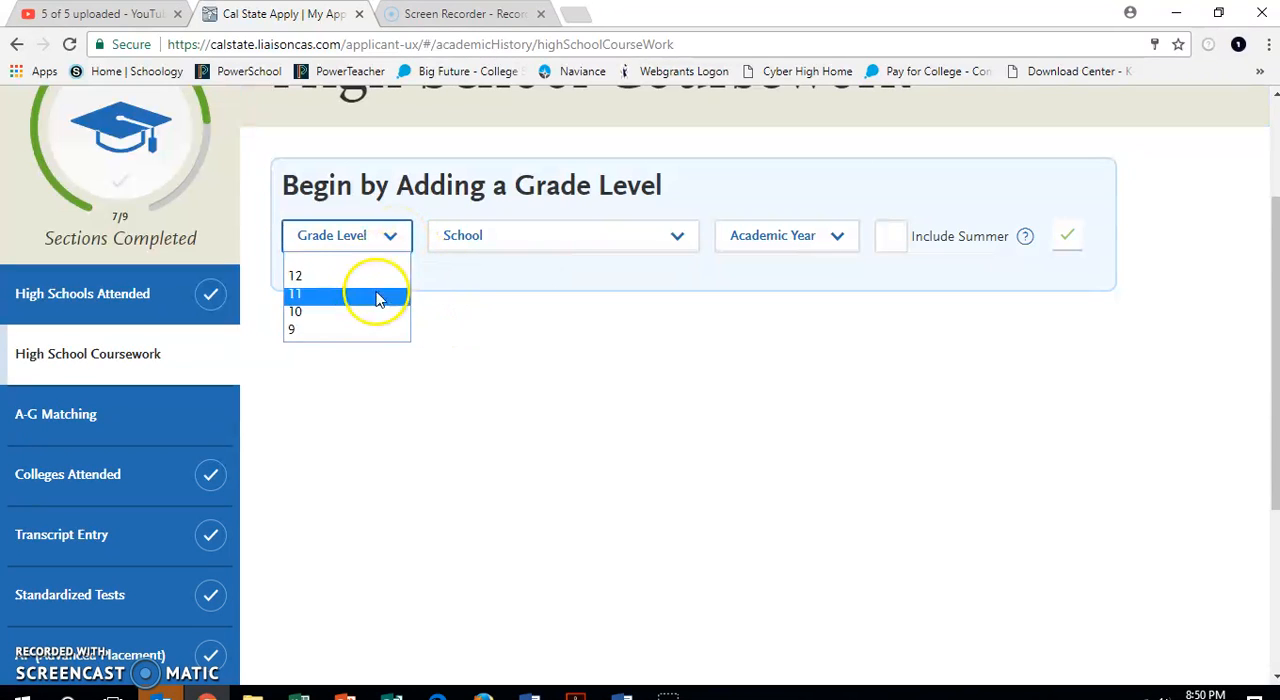
pyautogui.click(366, 332)
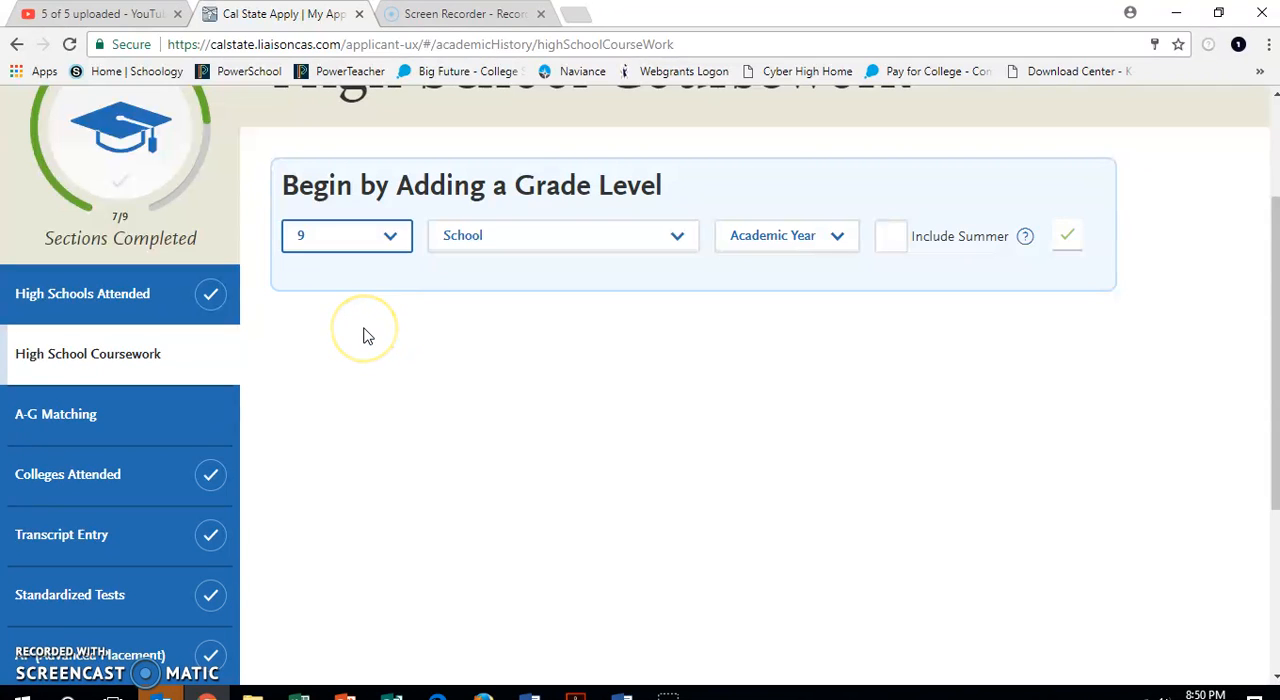
pyautogui.click(545, 243)
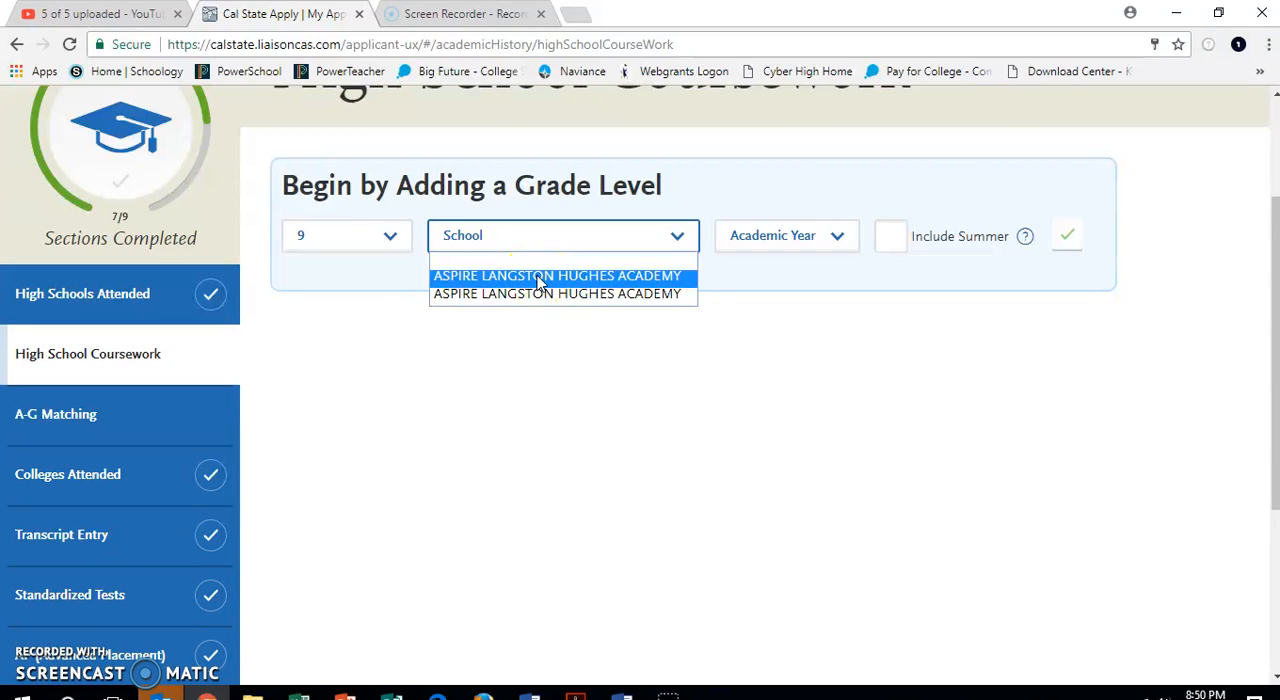
pyautogui.click(540, 277)
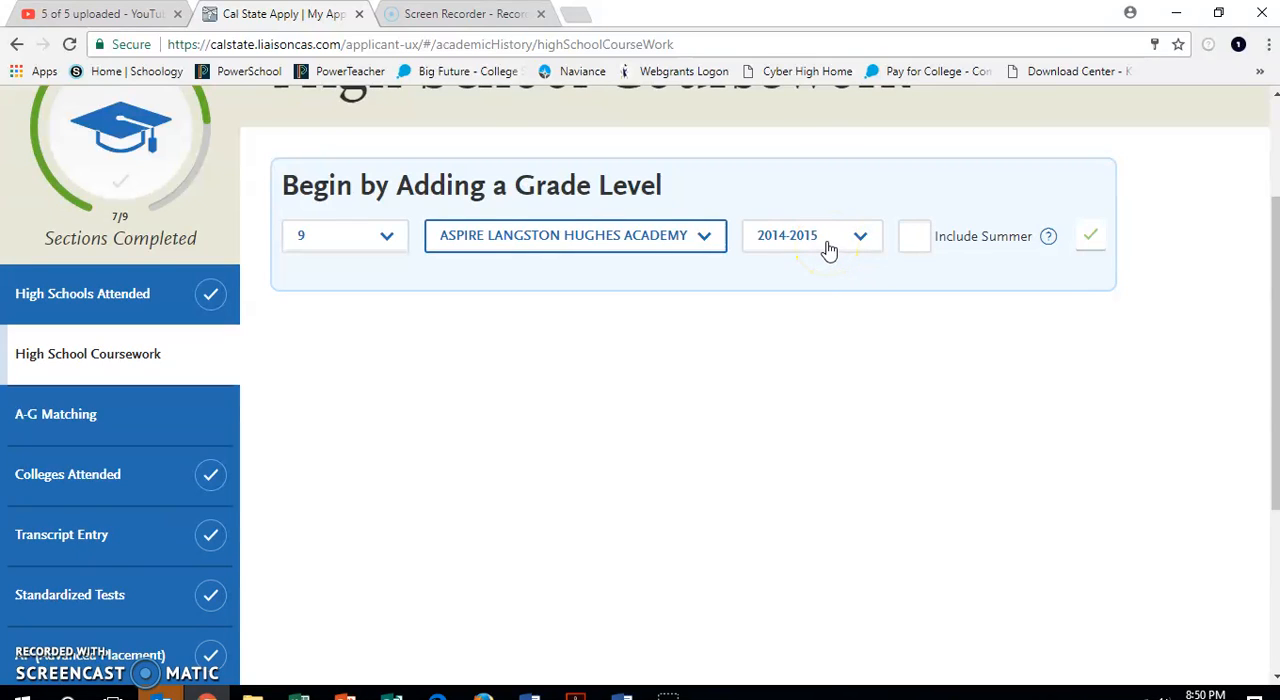
pyautogui.click(1093, 238)
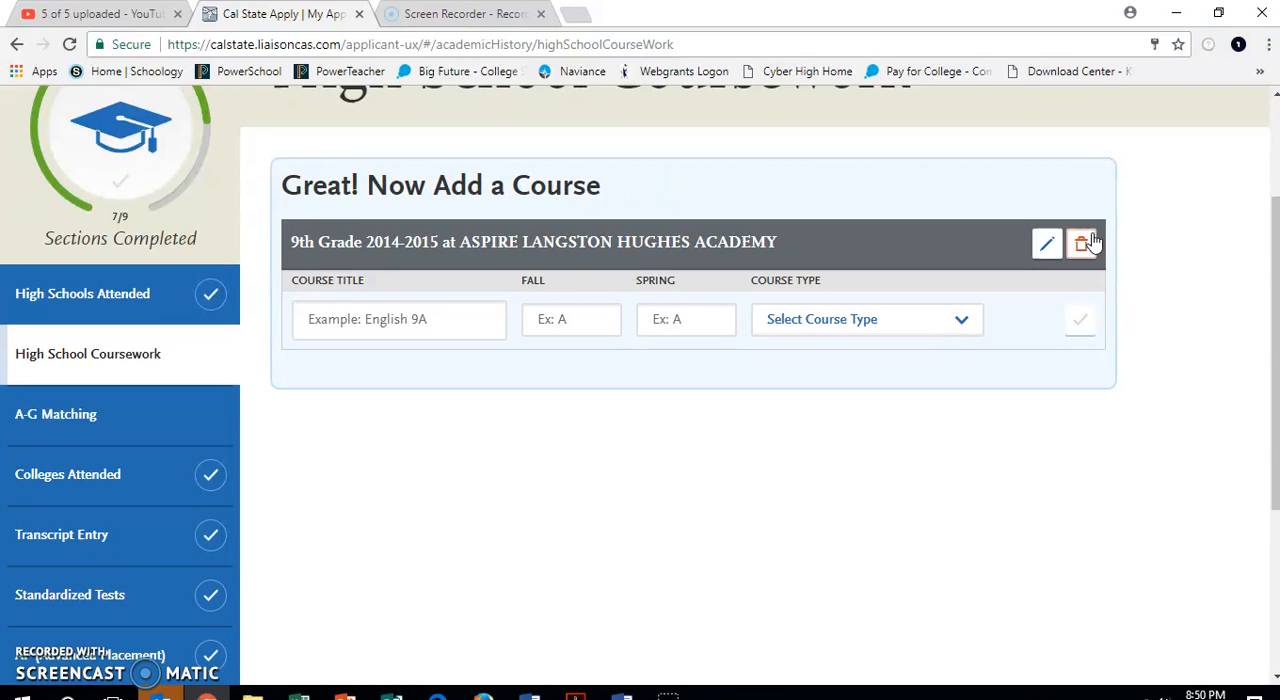
# Add the suggested course English 1 to 9th grade with fall and spring grades of A and course type None.
pyautogui.click(388, 318)
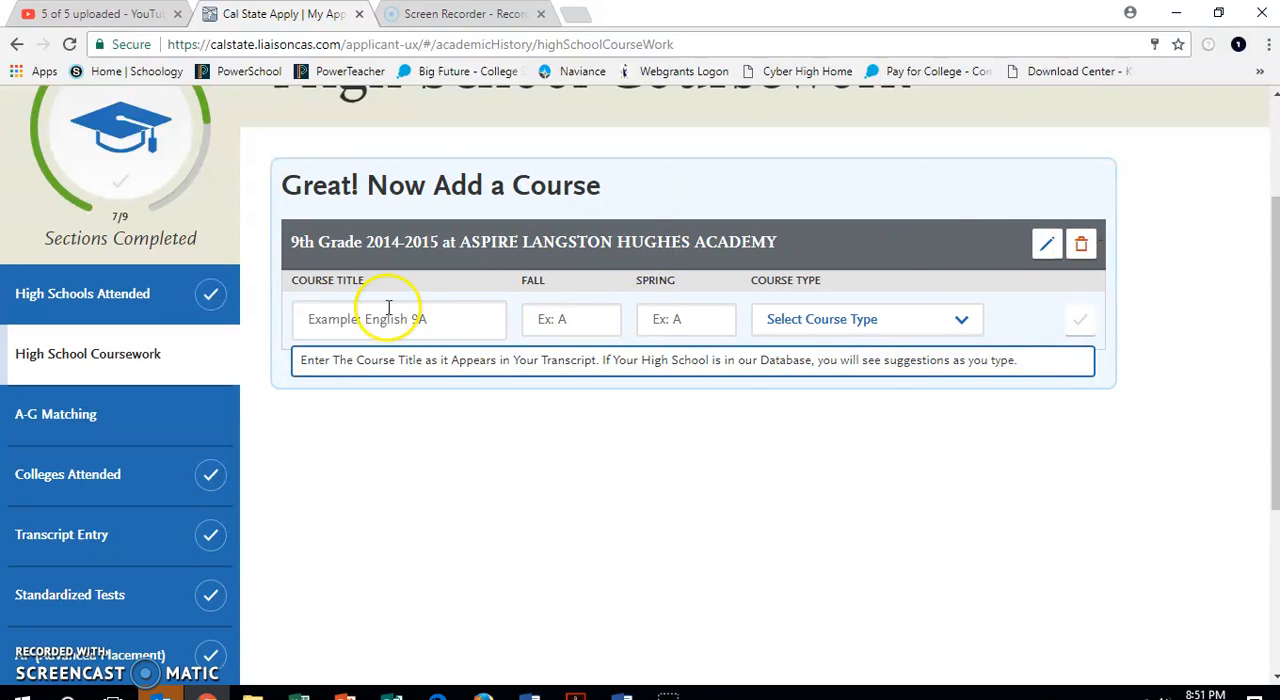
pyautogui.click(338, 328)
pyautogui.write('English')
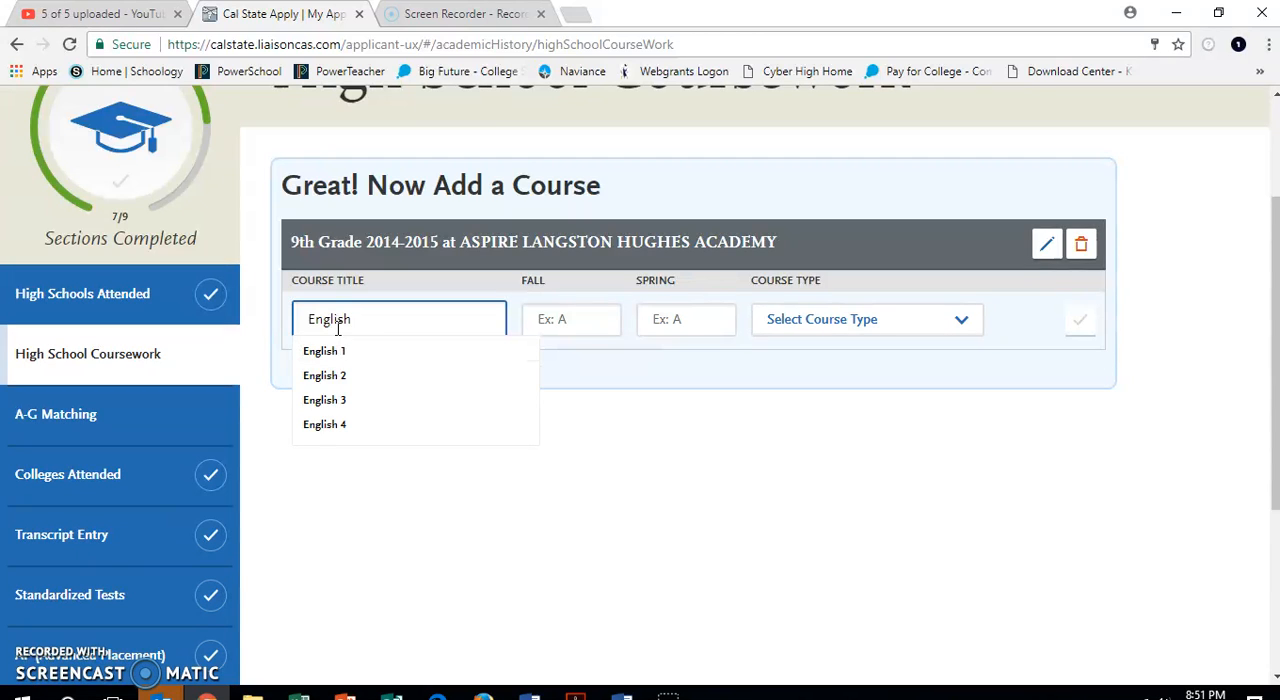
pyautogui.click(337, 351)
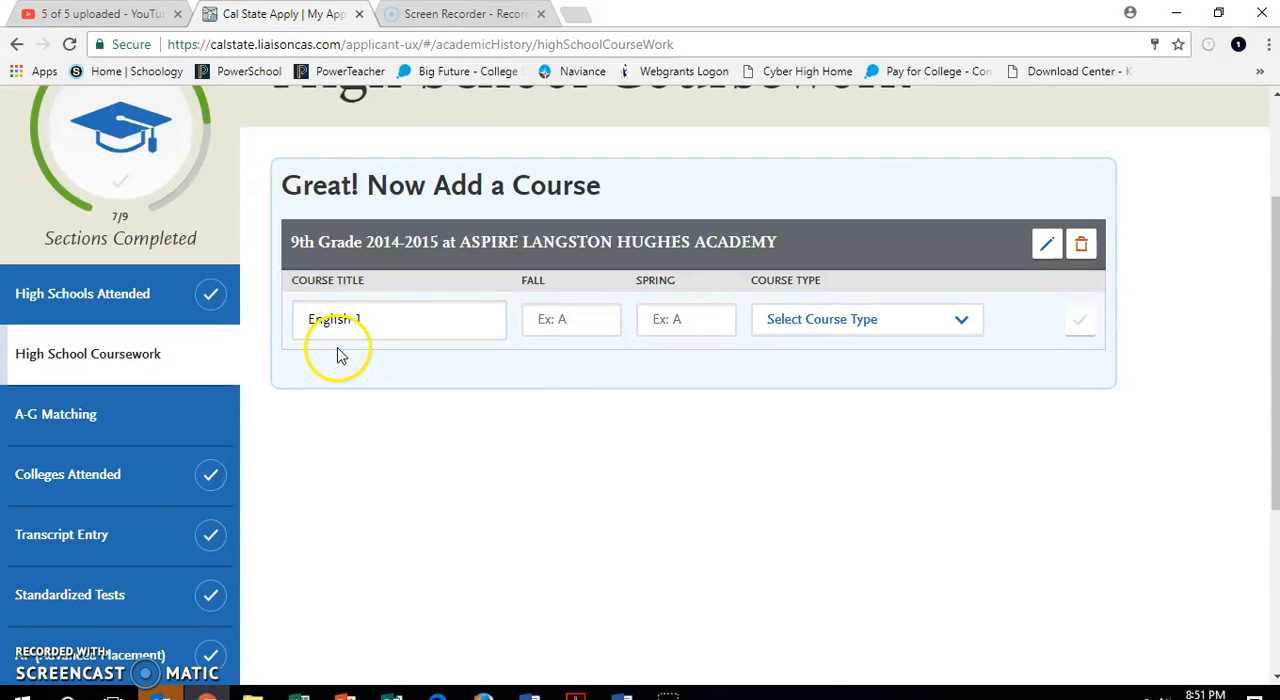
pyautogui.click(593, 324)
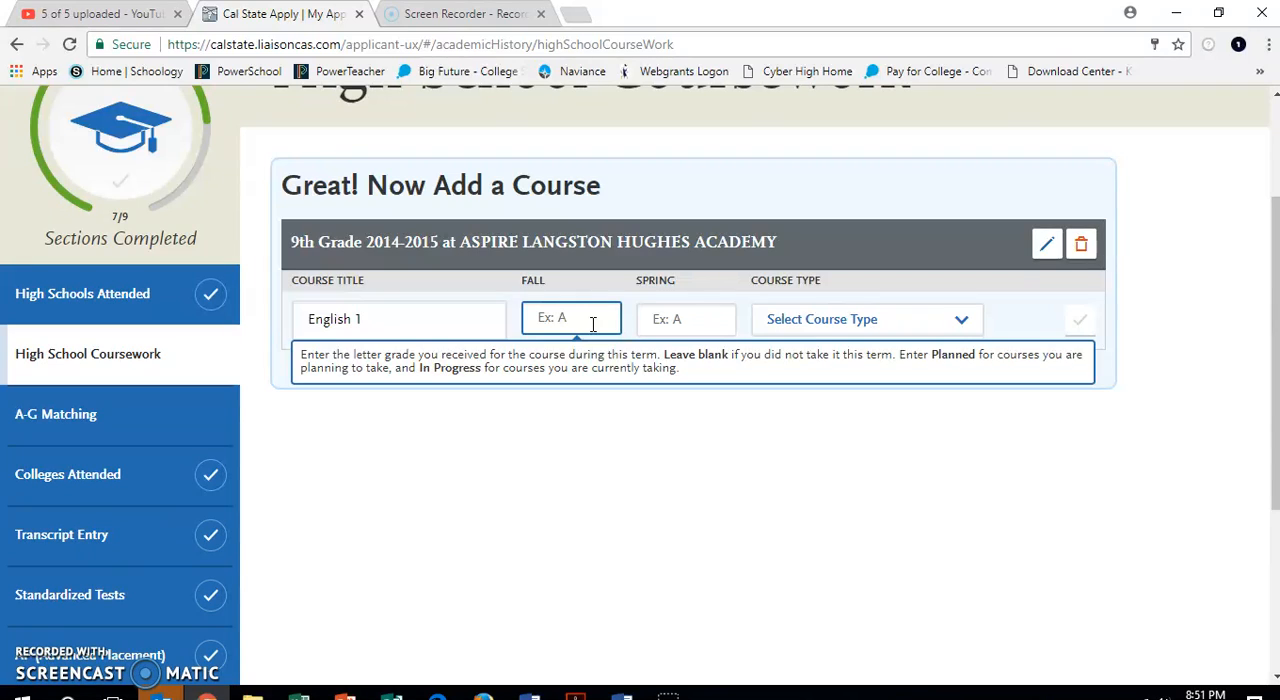
pyautogui.write('A')
pyautogui.click(690, 318)
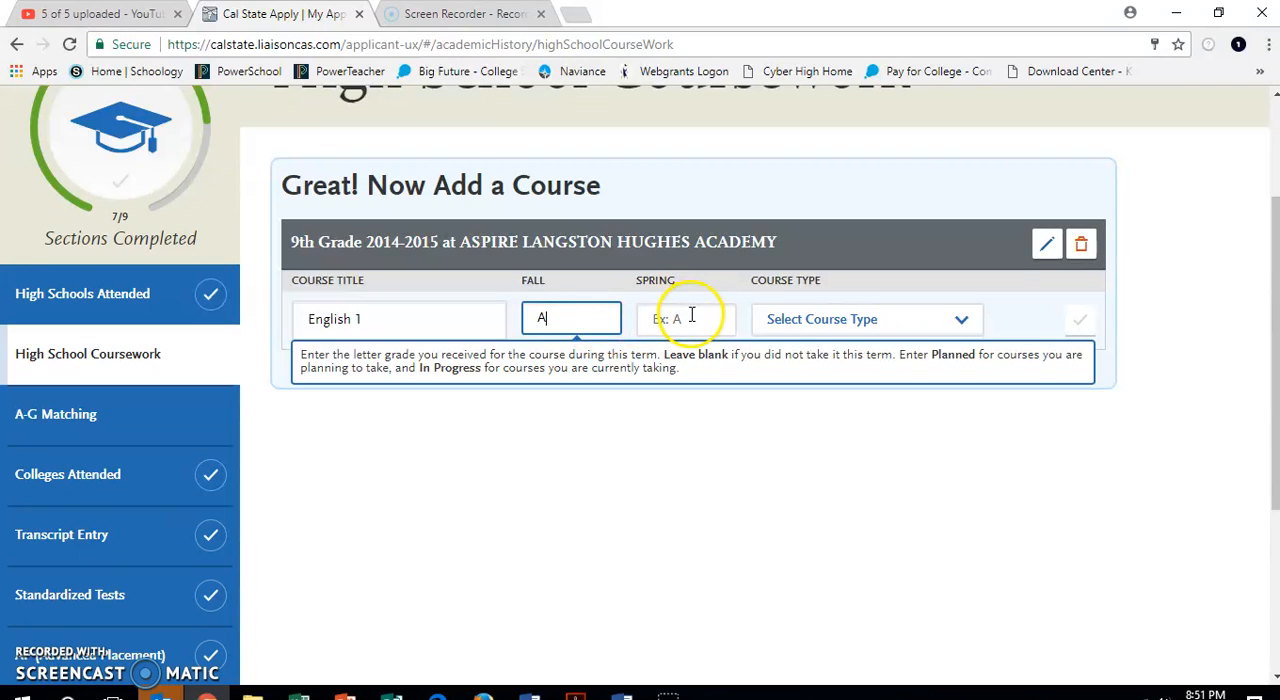
pyautogui.write('A')
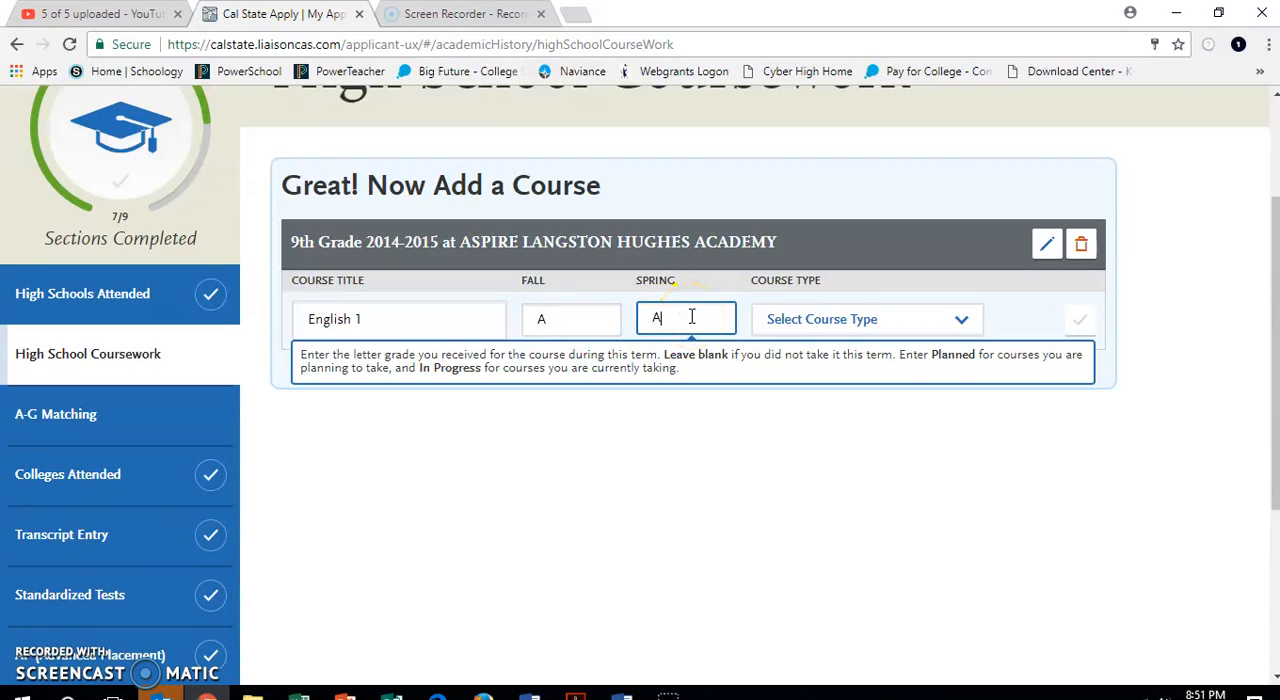
pyautogui.click(818, 320)
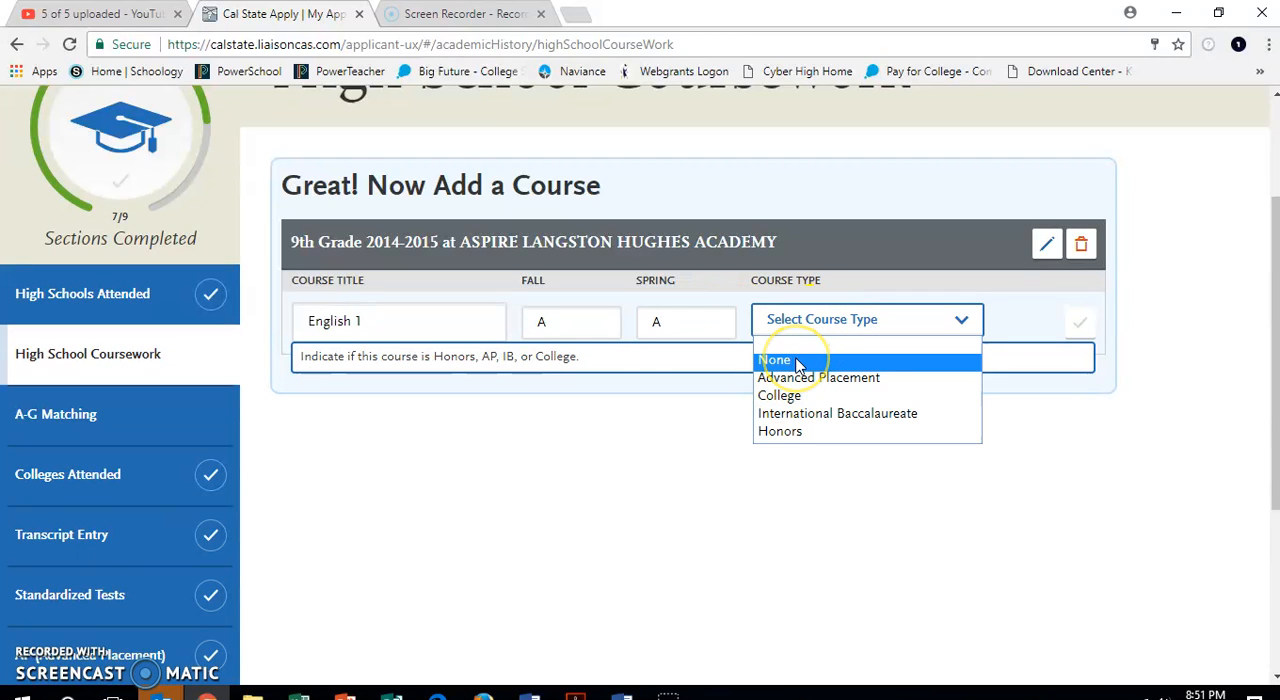
pyautogui.click(798, 362)
pyautogui.click(1084, 326)
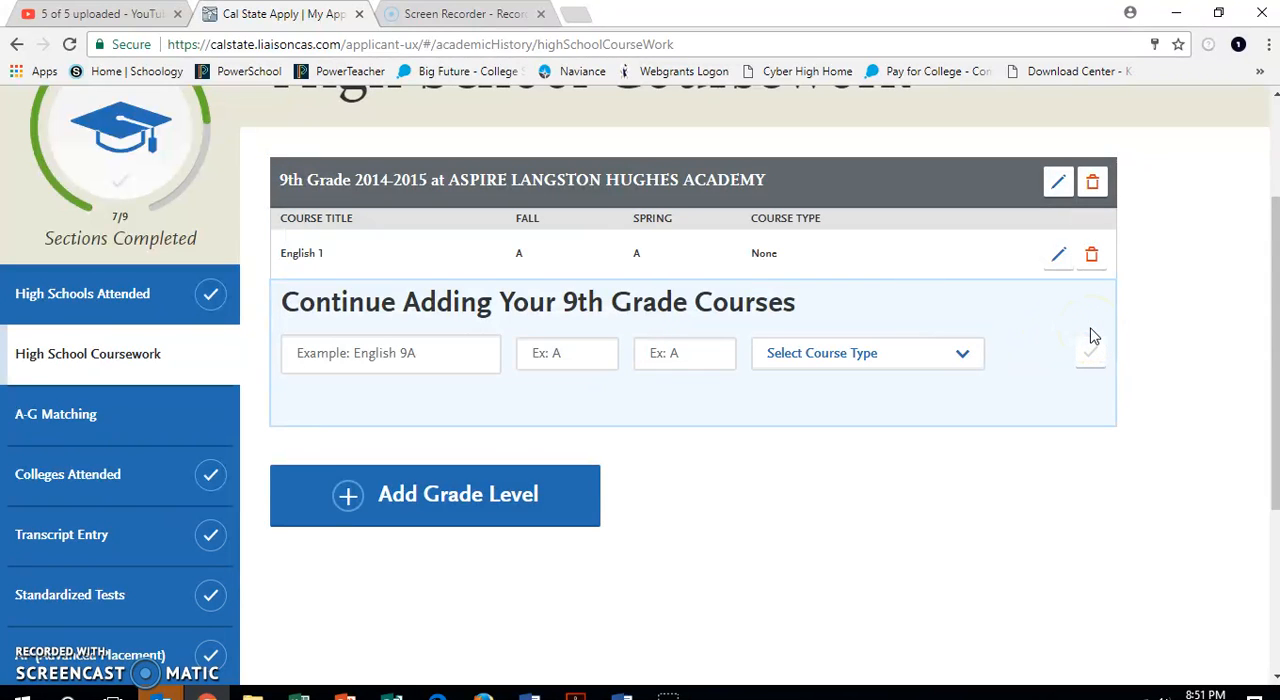
# Add Algebra 1 to the 9th grade courses with fall and spring grades of A and course type None.
pyautogui.click(429, 345)
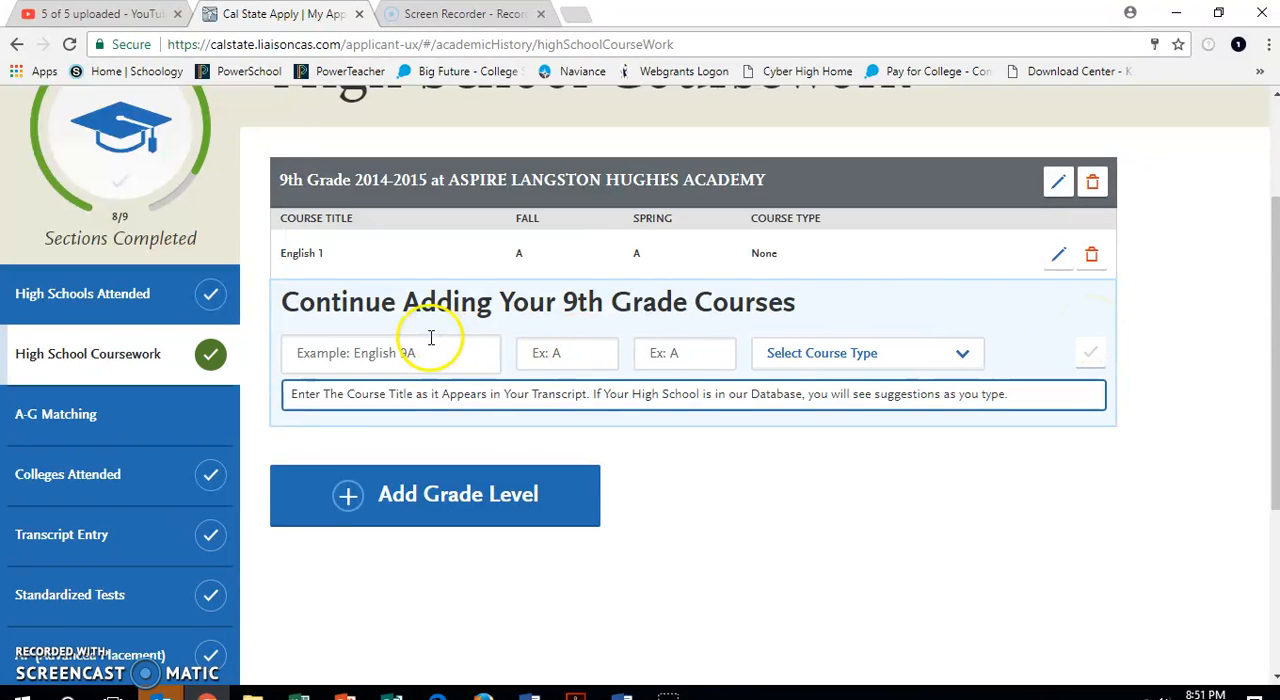
pyautogui.write('Algeb')
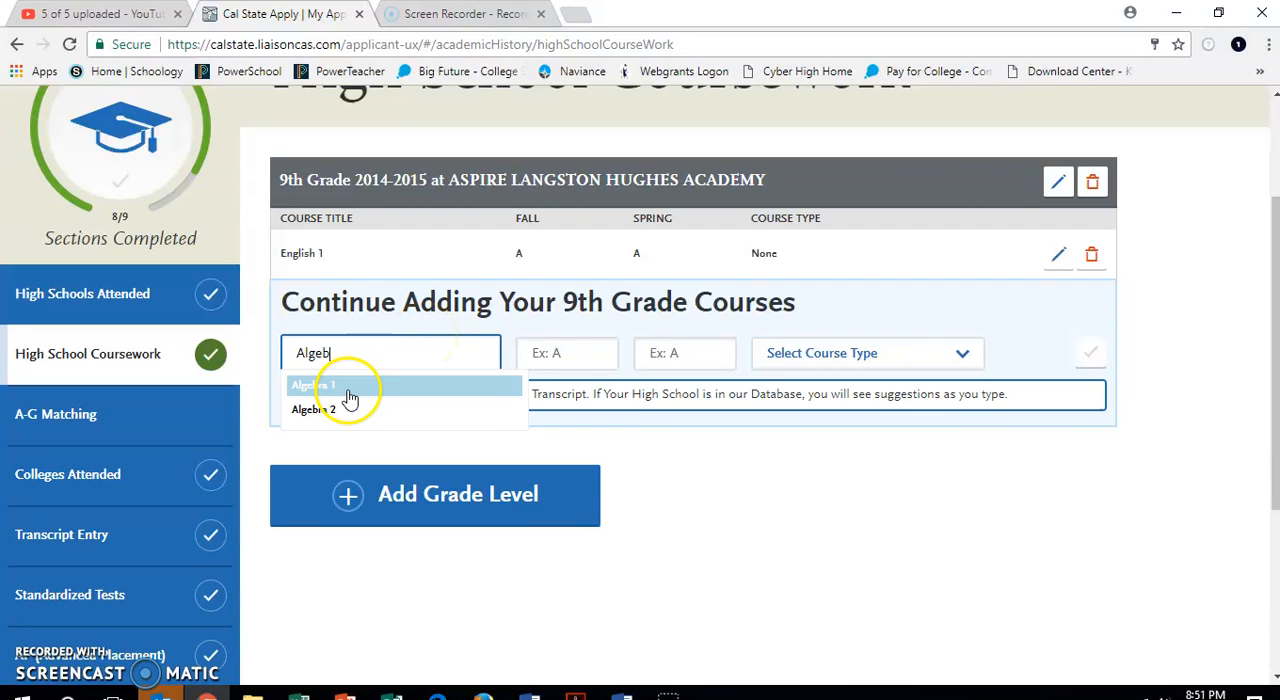
pyautogui.click(346, 382)
pyautogui.click(588, 357)
pyautogui.write('A')
pyautogui.click(655, 362)
pyautogui.write('A')
pyautogui.click(808, 366)
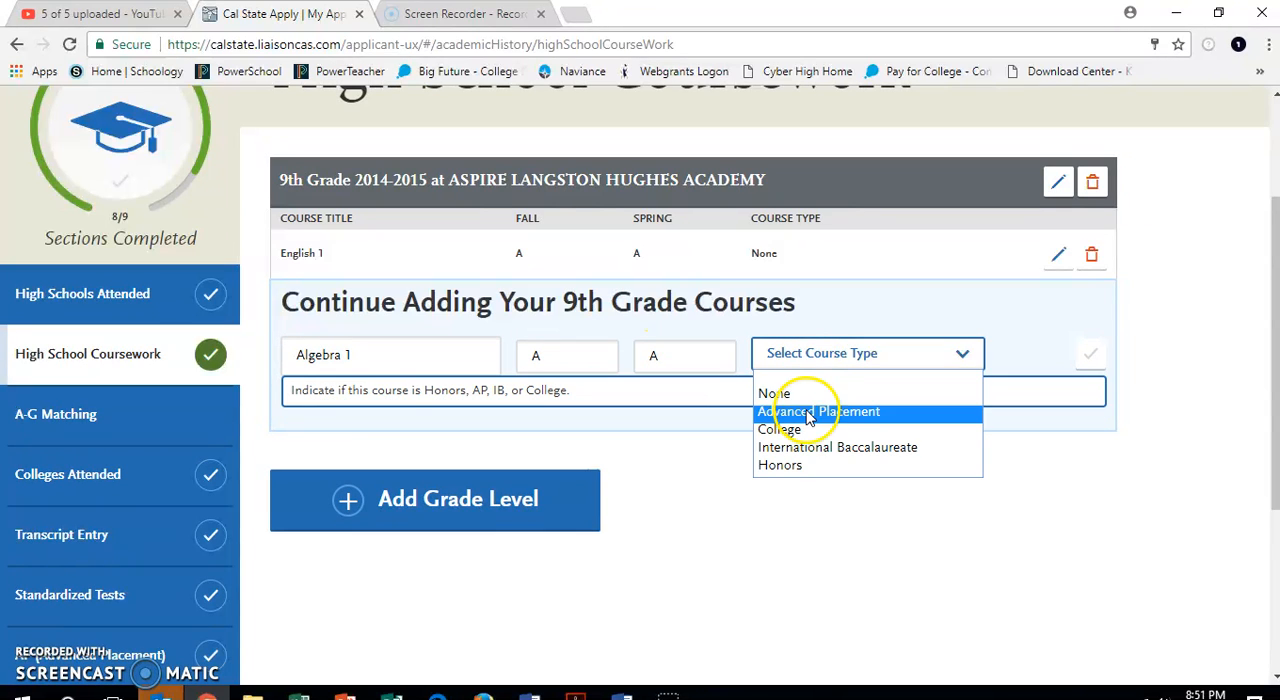
pyautogui.click(818, 396)
pyautogui.click(1086, 355)
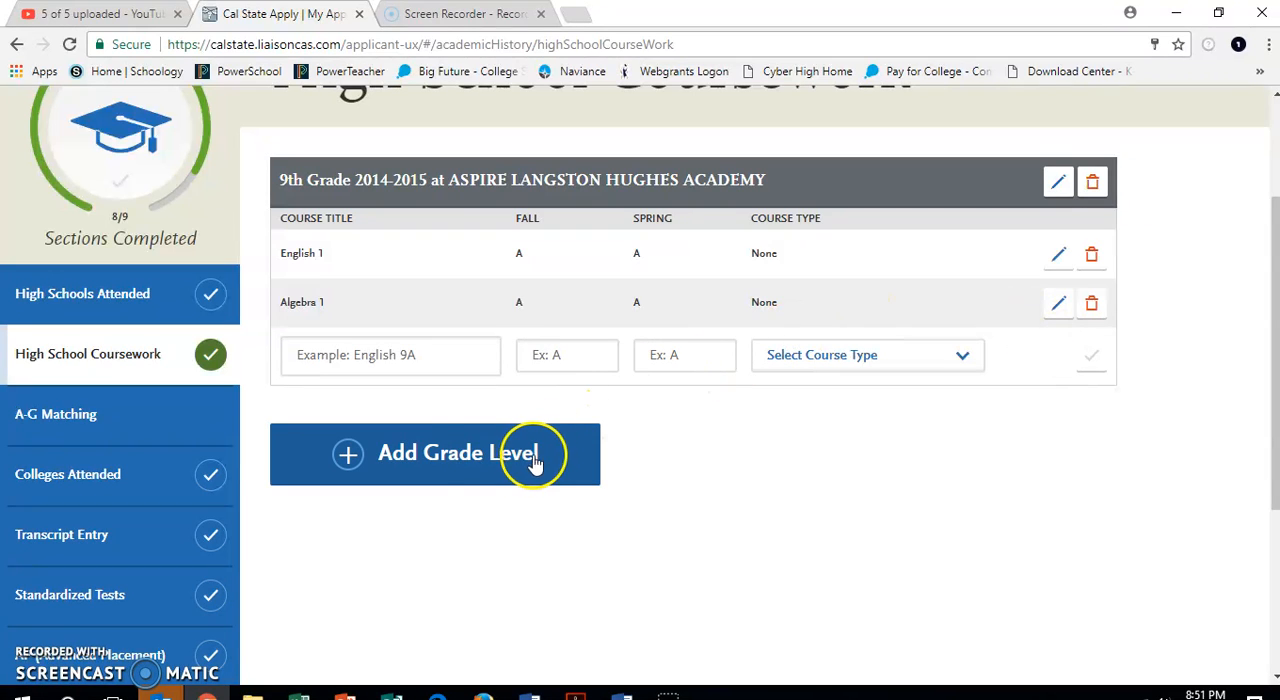
# Add another grade level 9 for 2014-2015 using the second, full-year Aspire Langston Hughes Academy entry.
pyautogui.click(472, 462)
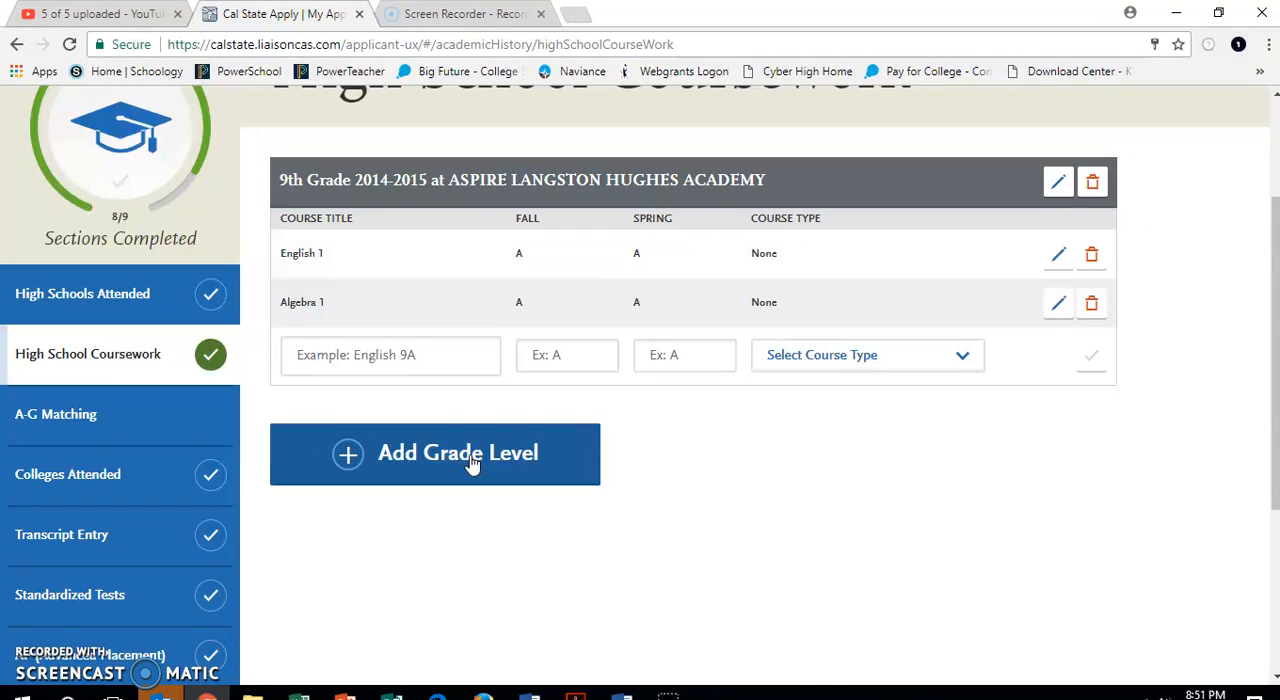
pyautogui.moveTo(388, 449); pyautogui.dragTo(323, 541)
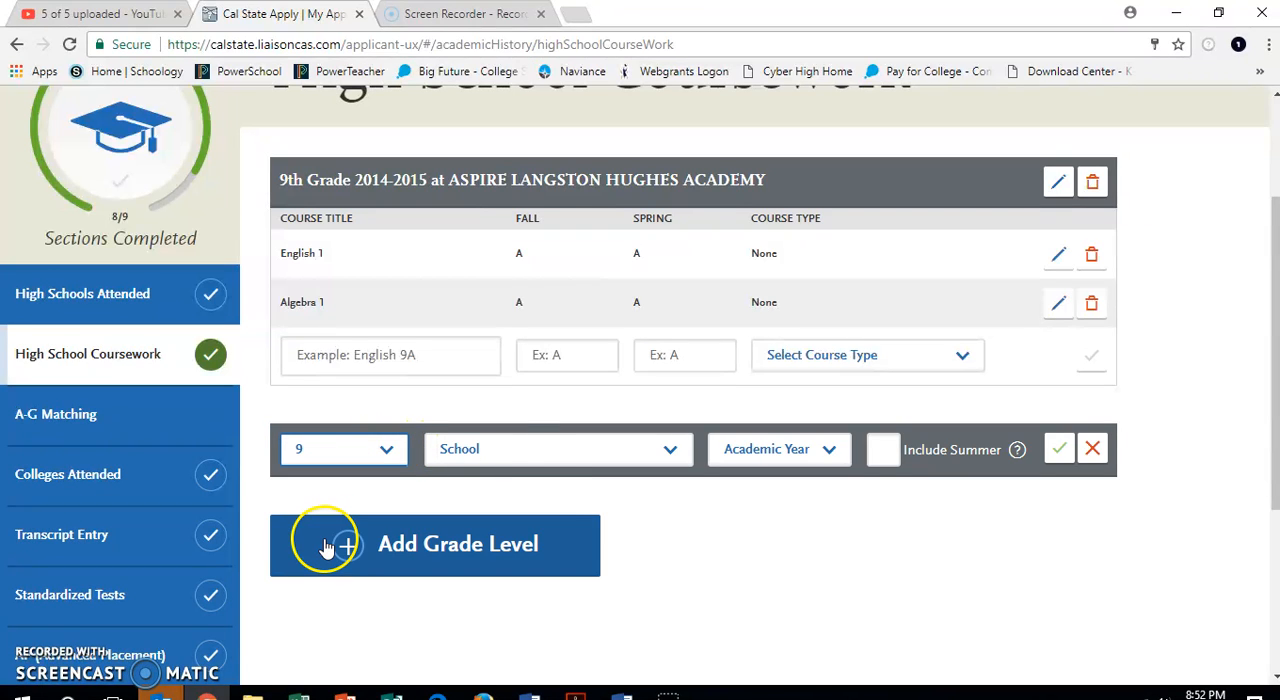
pyautogui.click(538, 458)
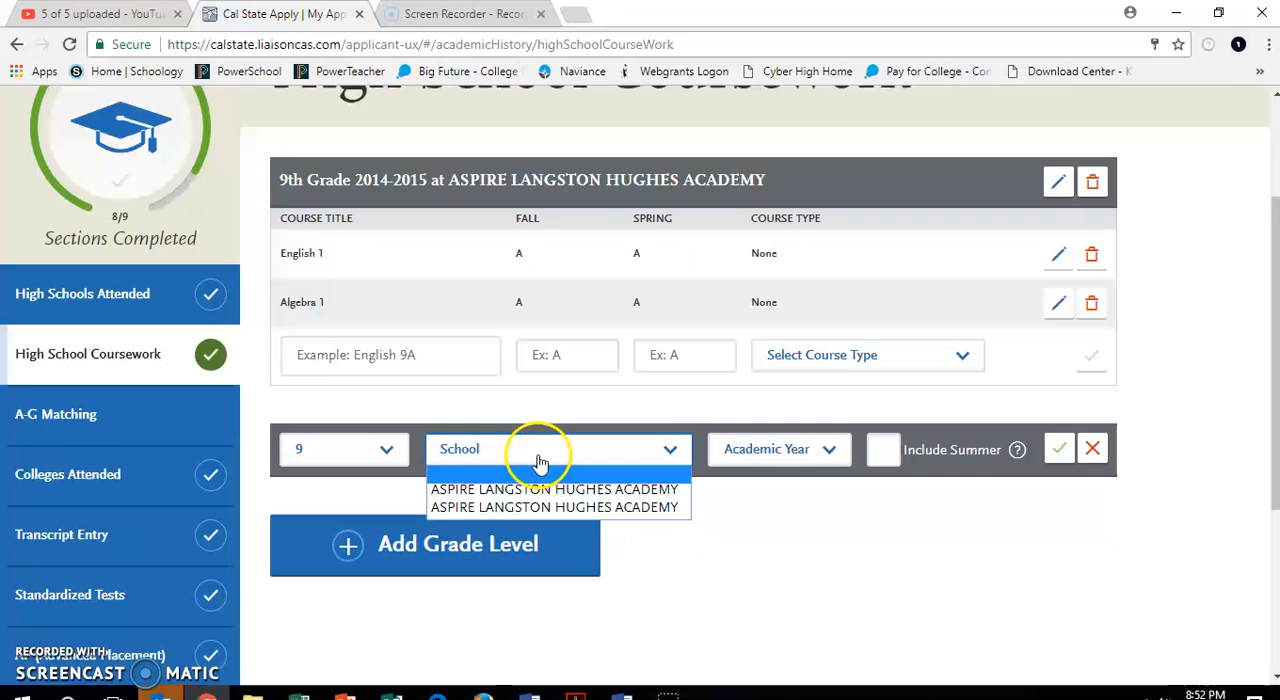
pyautogui.click(525, 508)
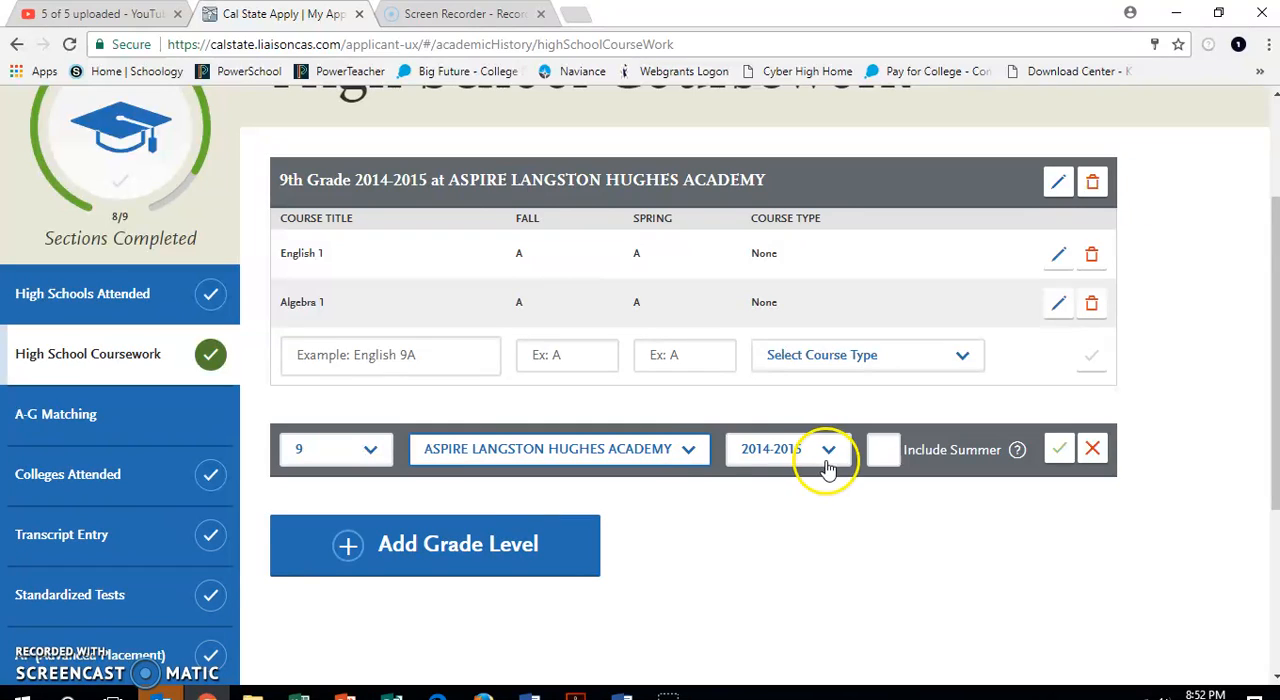
pyautogui.click(1058, 450)
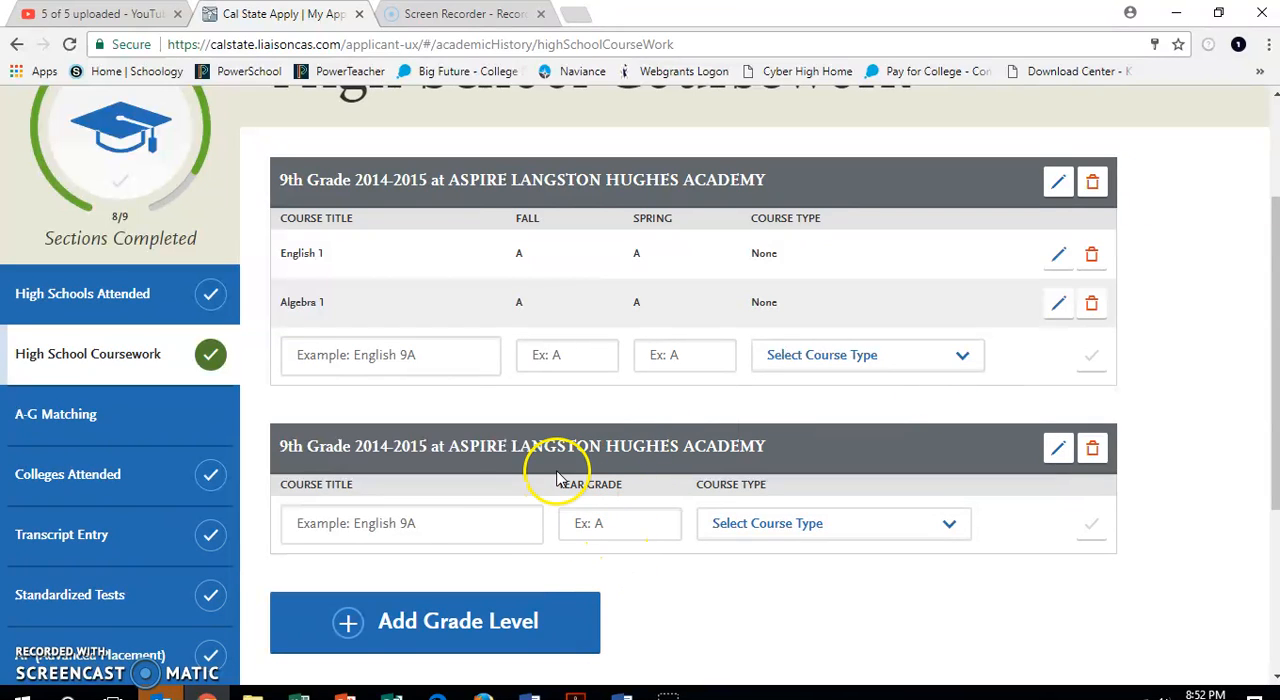
# Add the suggested course Biology to the full-year 9th grade entry with year grade A and course type None.
pyautogui.click(380, 530)
pyautogui.click(380, 530)
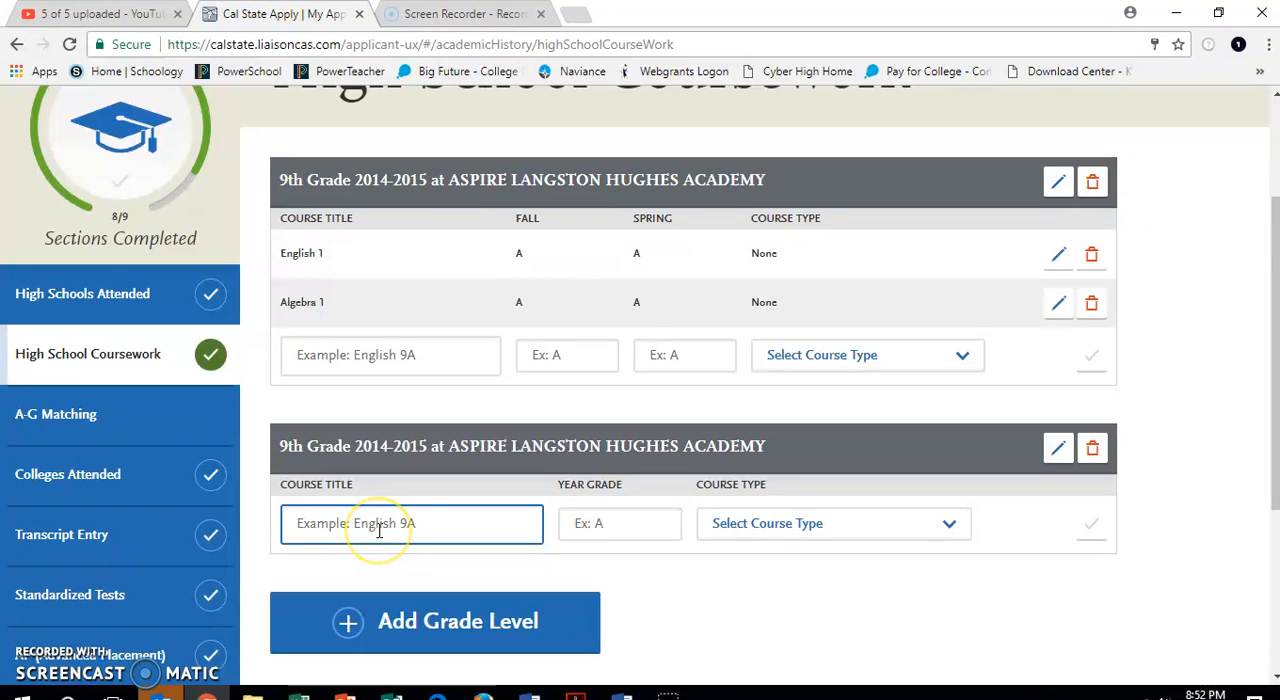
pyautogui.write('Biol')
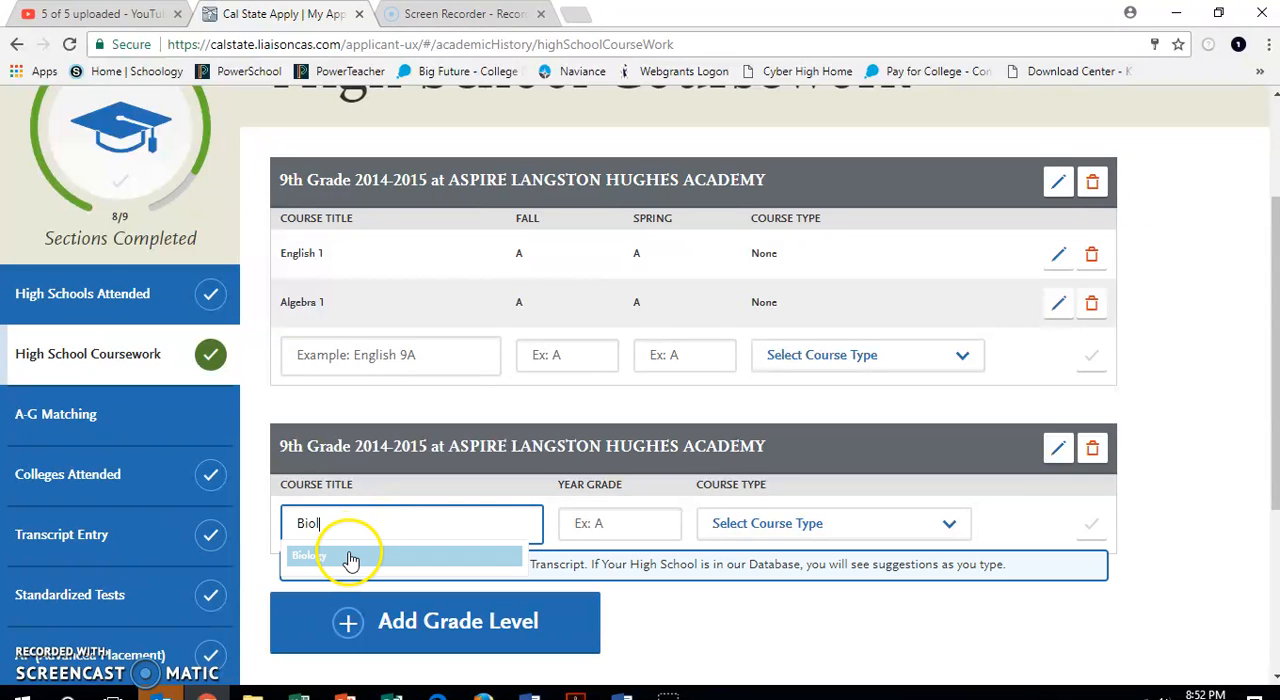
pyautogui.click(343, 558)
pyautogui.click(563, 524)
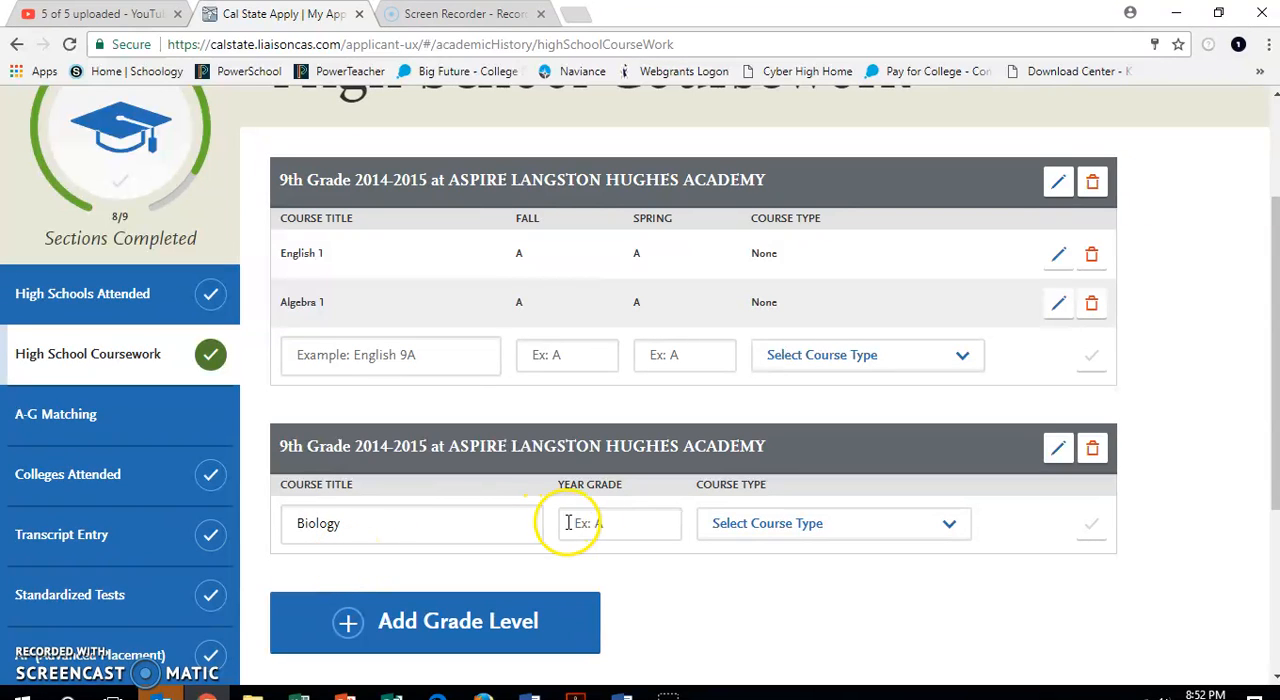
pyautogui.write('A')
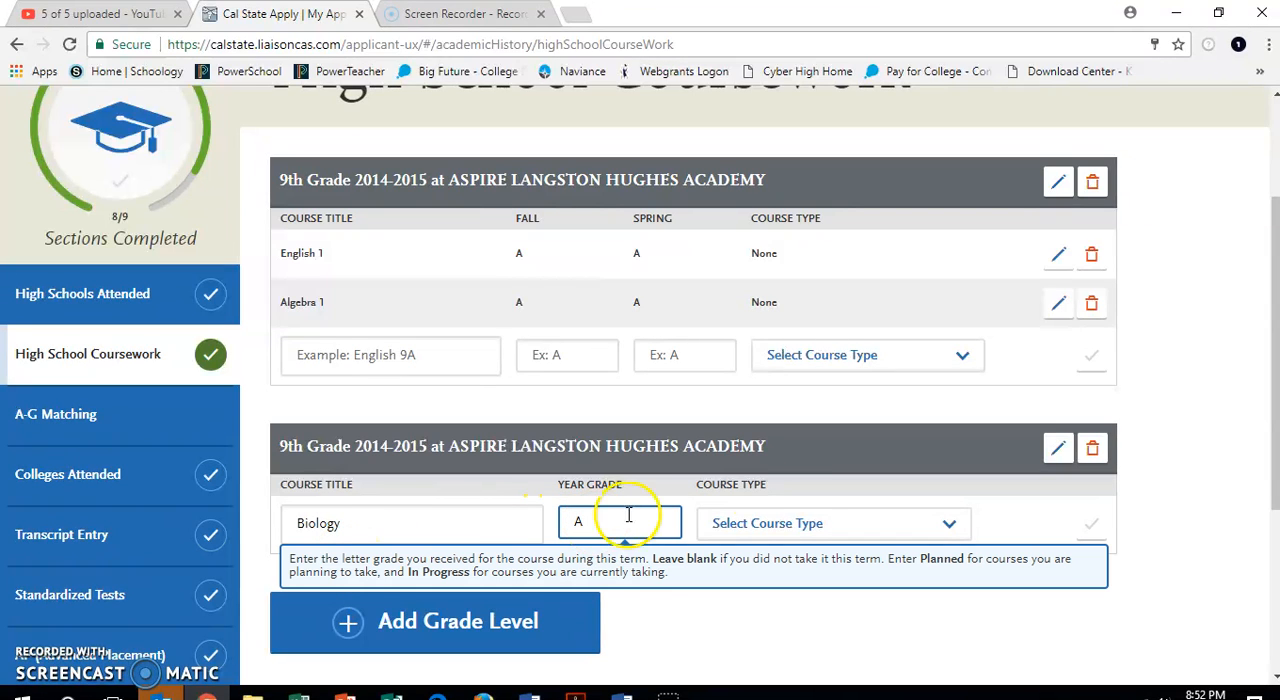
pyautogui.click(772, 523)
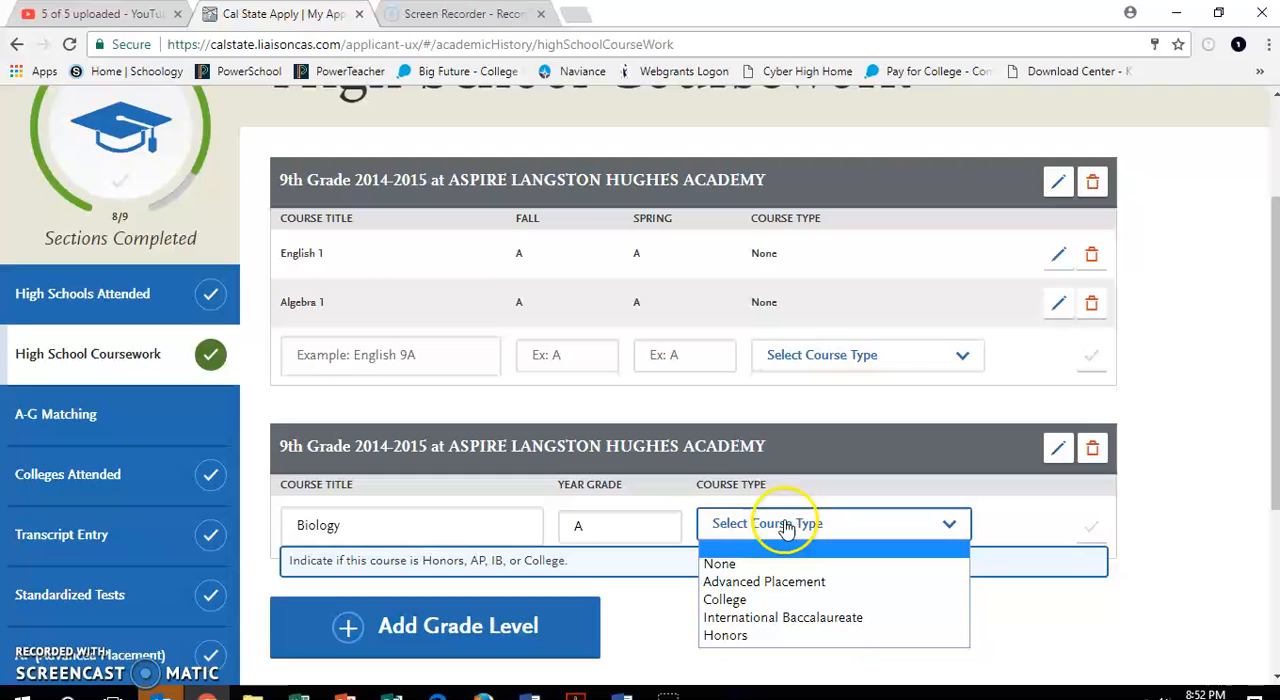
pyautogui.click(782, 567)
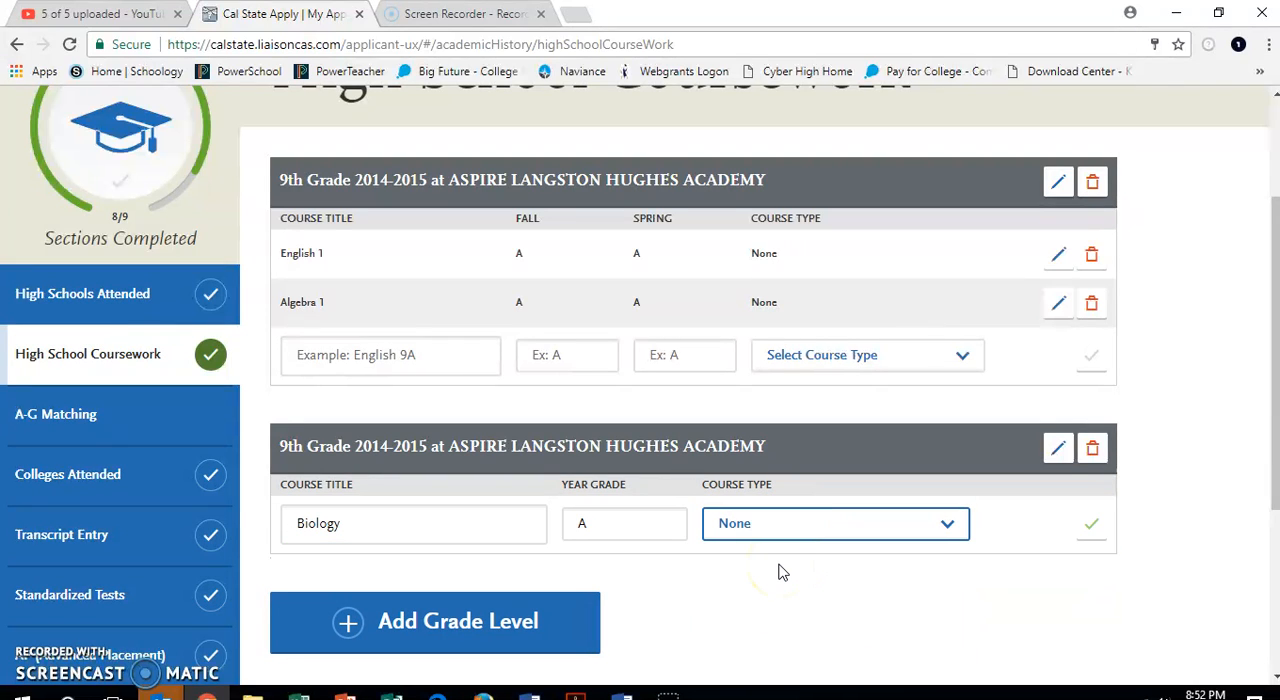
pyautogui.click(1090, 527)
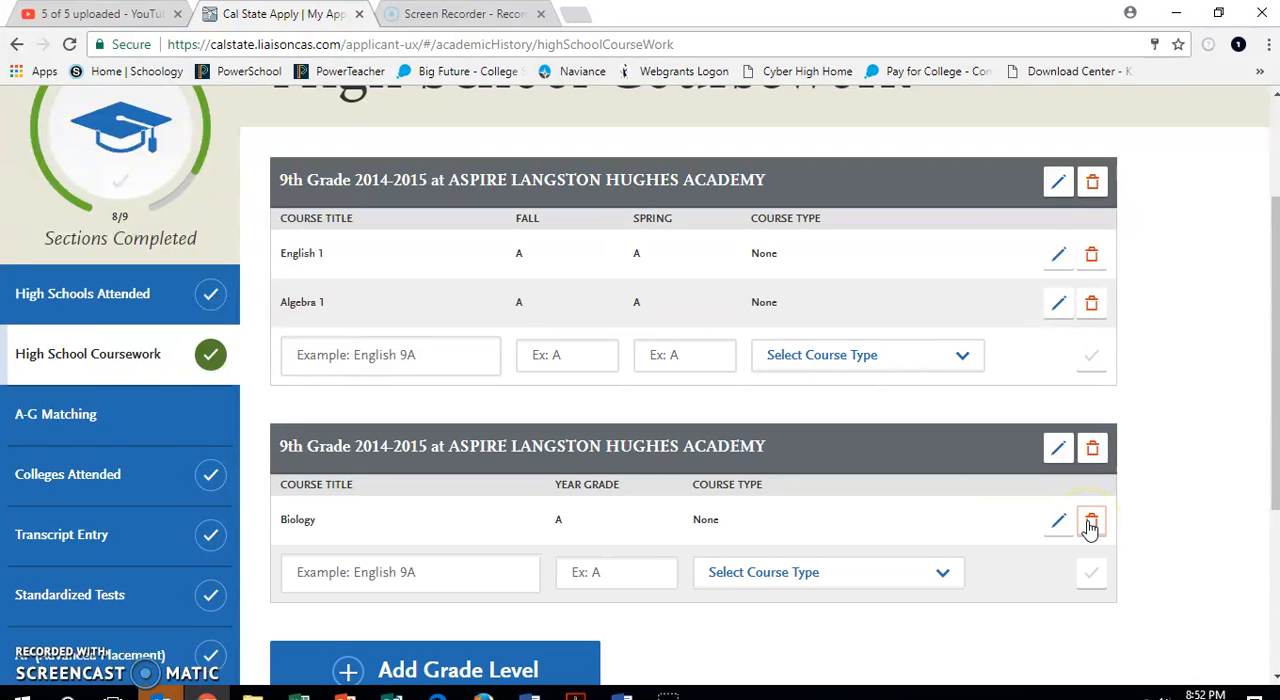
# Add the suggested course Spanish 1 to the full-year 9th grade entry with year grade A and course type None.
pyautogui.click(366, 576)
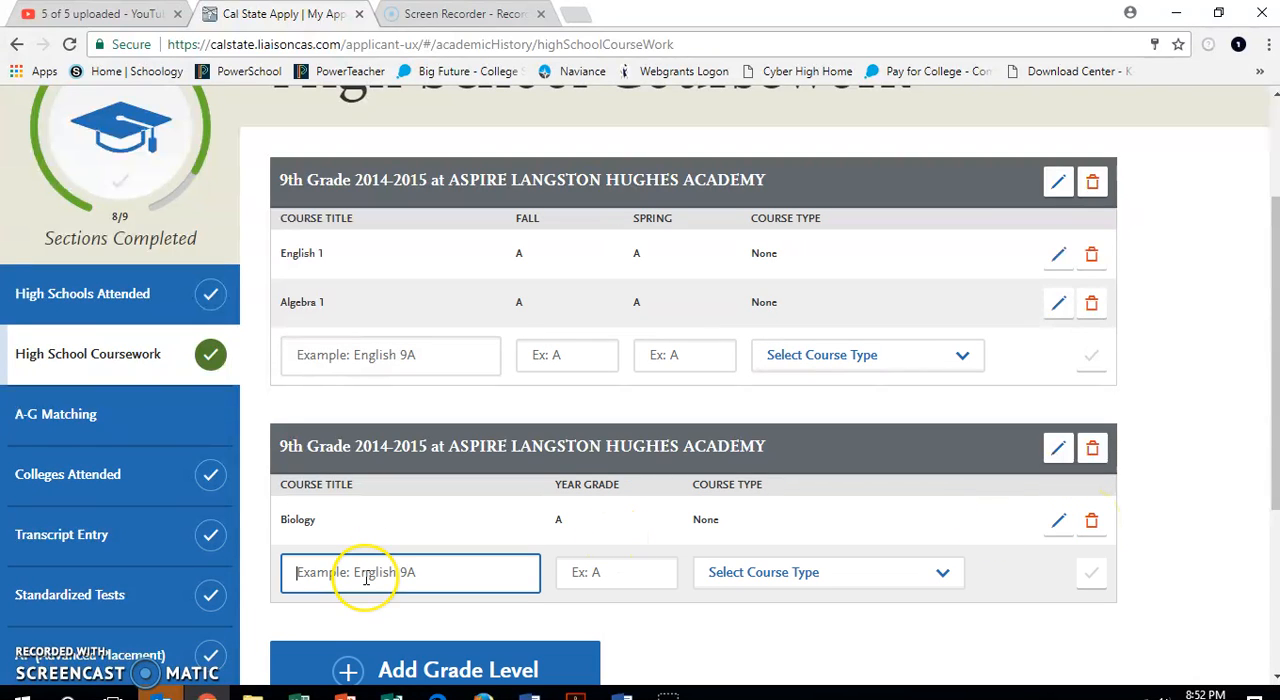
pyautogui.write('Spa')
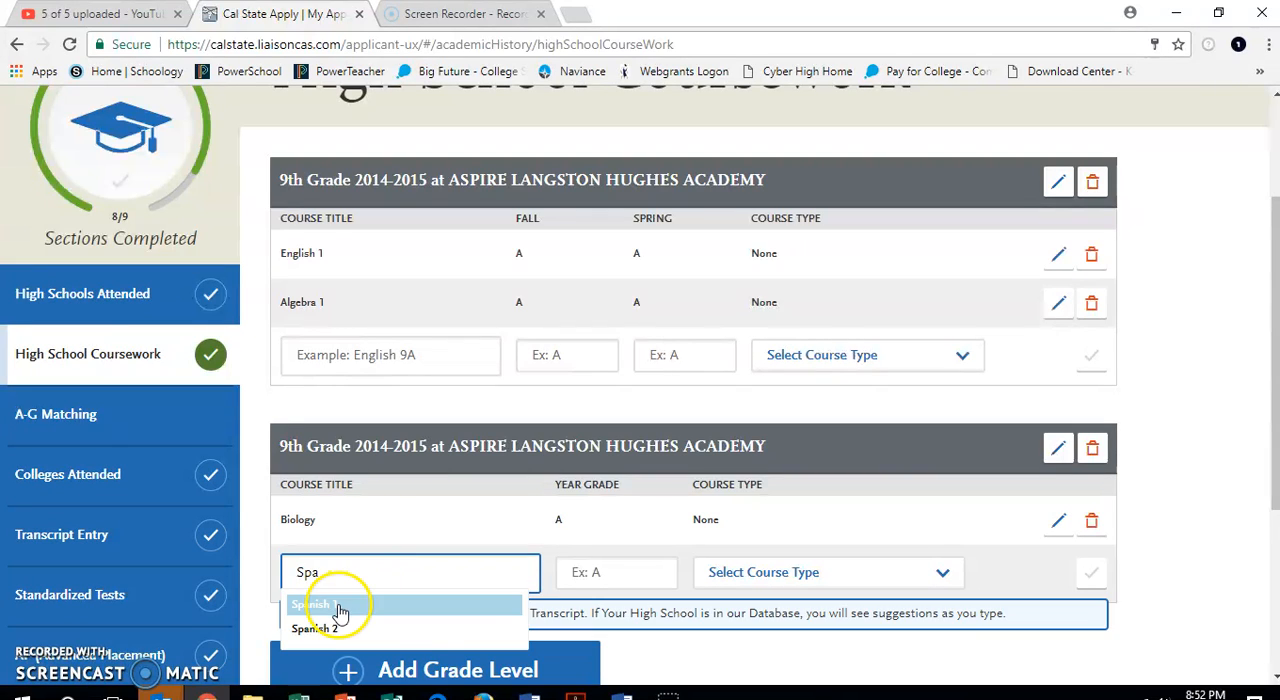
pyautogui.click(335, 605)
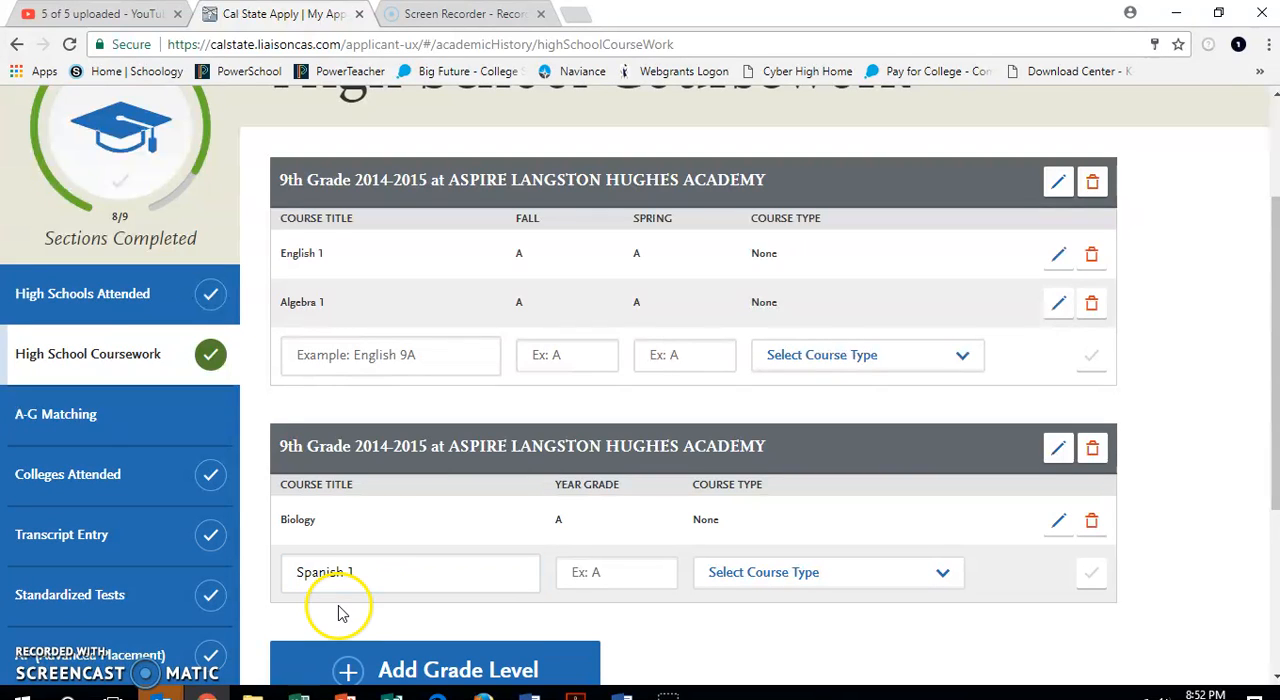
pyautogui.click(650, 567)
pyautogui.write('4')
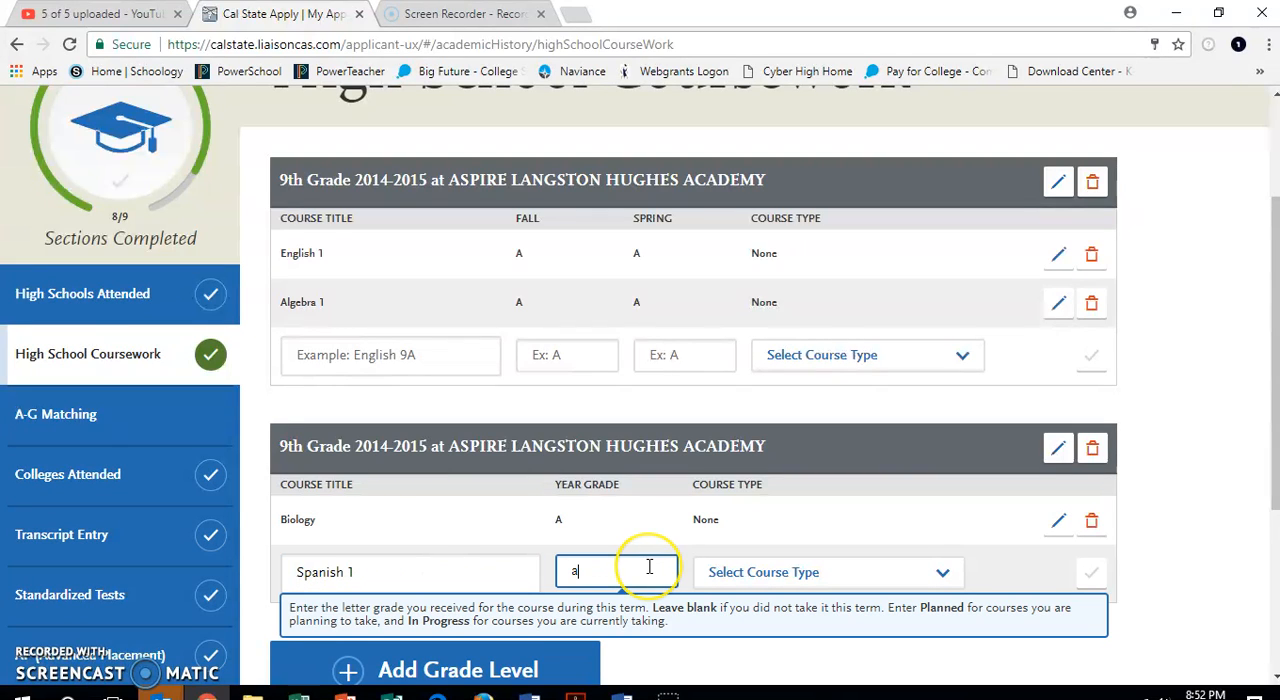
pyautogui.press('BackSpace')
pyautogui.write('A')
pyautogui.click(771, 560)
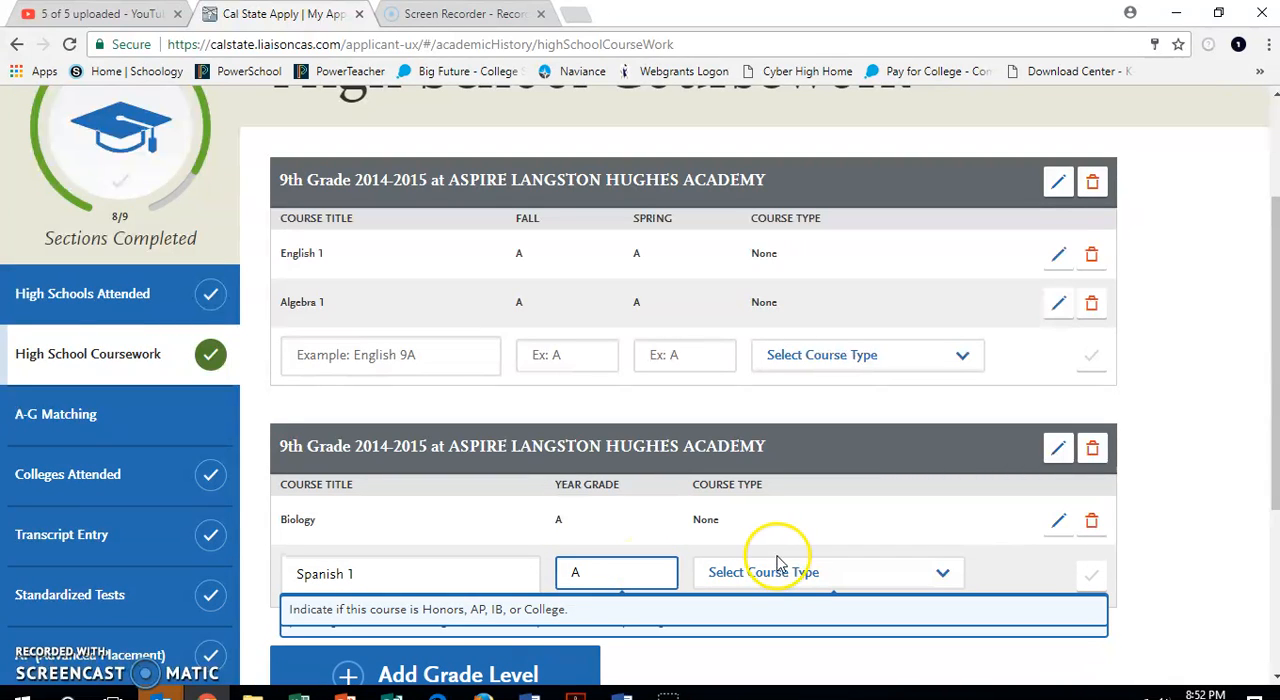
pyautogui.click(772, 474)
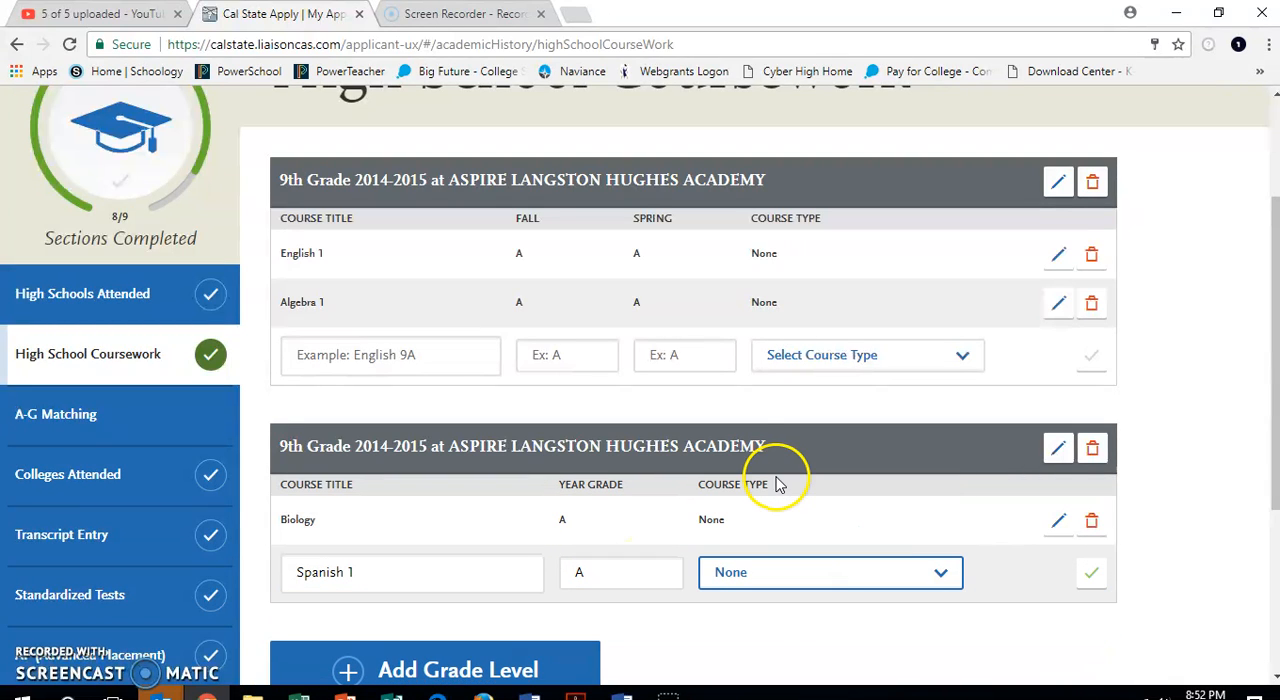
pyautogui.click(1090, 578)
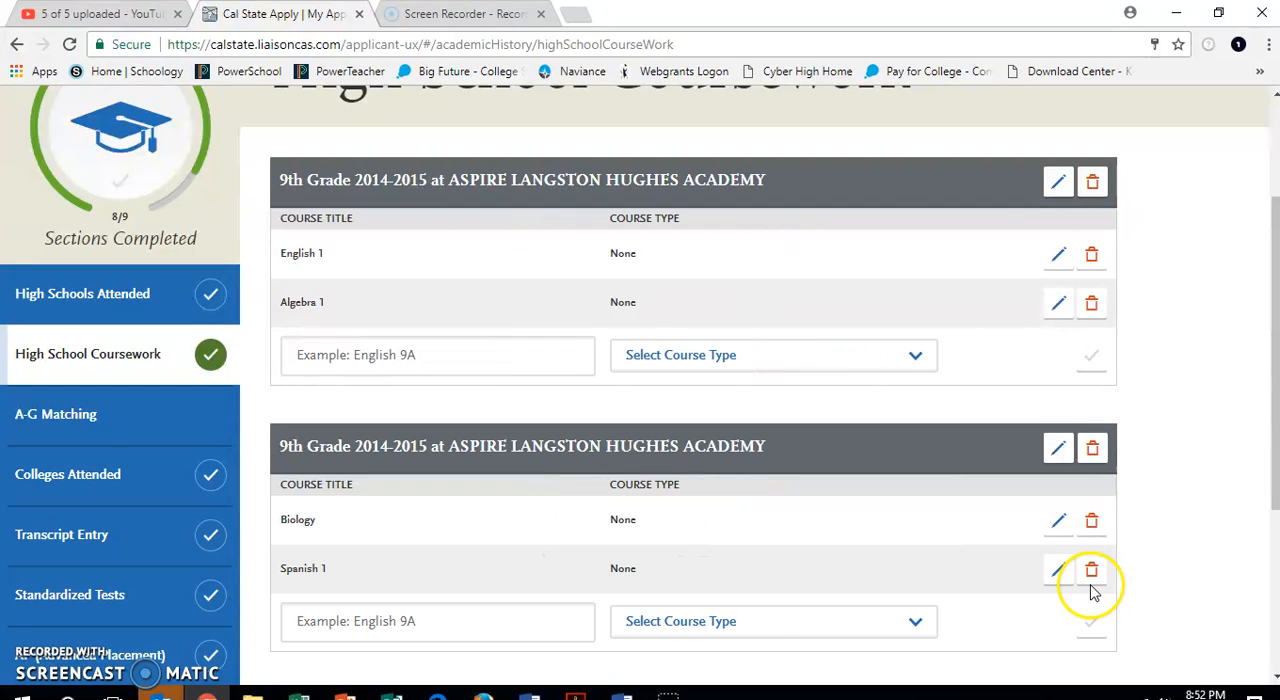
# Add the course Fine Art to the full-year 9th grade entry with year grade A and course type College.
pyautogui.scroll(-1, 760, 530)
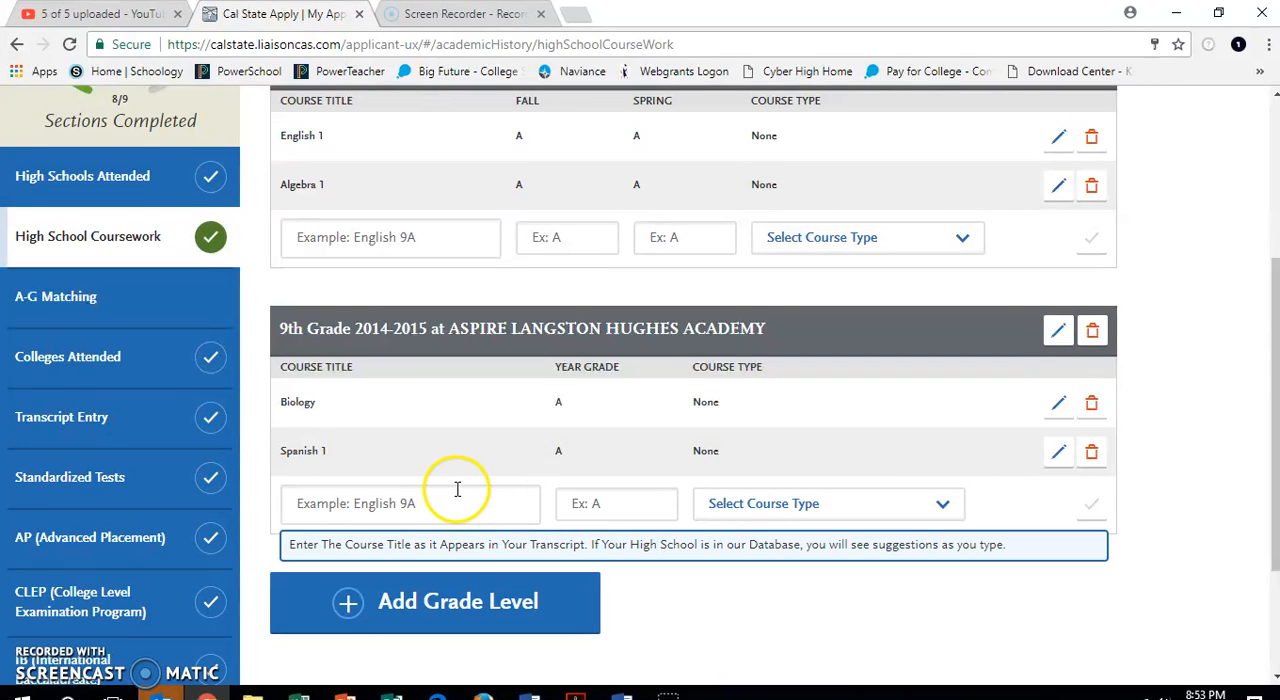
pyautogui.click(423, 503)
pyautogui.write('Finw')
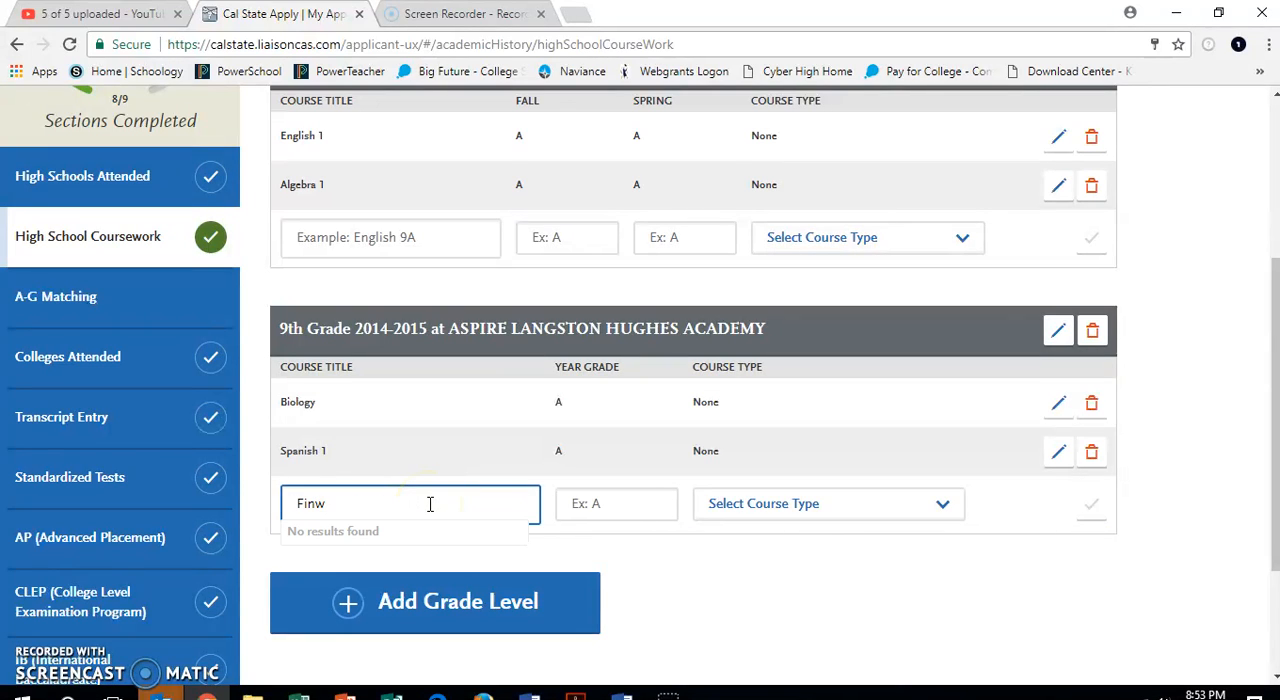
pyautogui.press('BackSpace')
pyautogui.write('e Art')
pyautogui.click(590, 507)
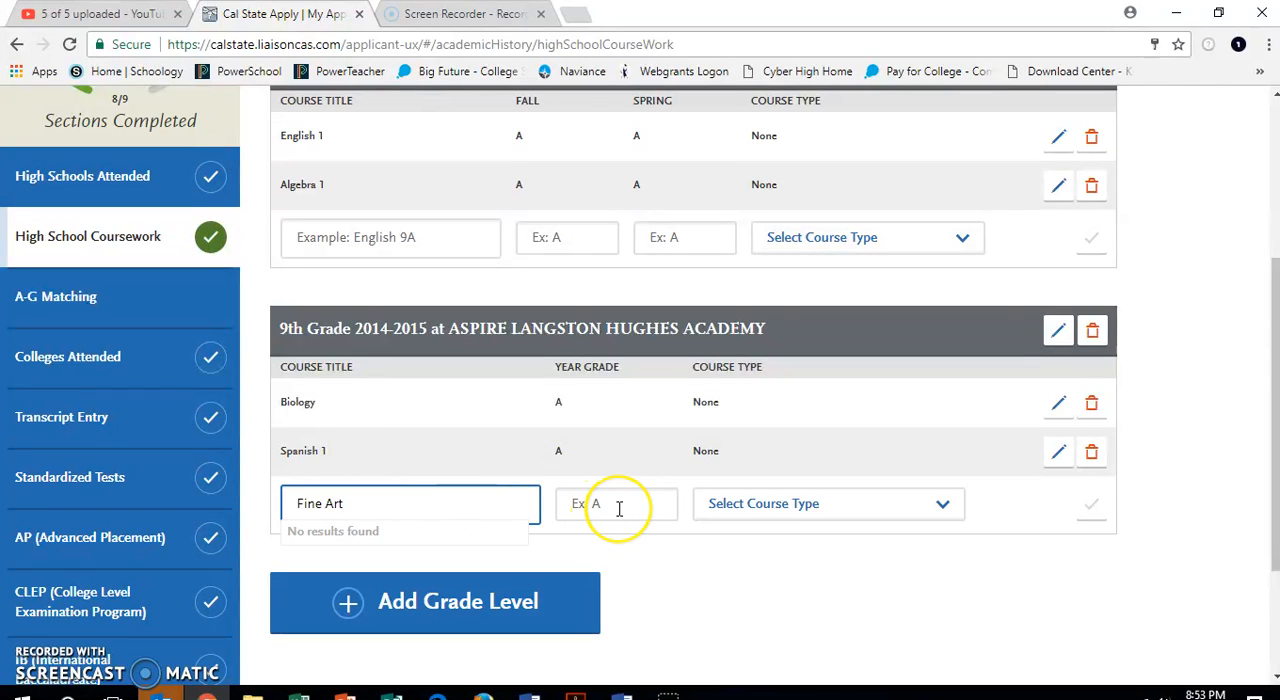
pyautogui.click(619, 508)
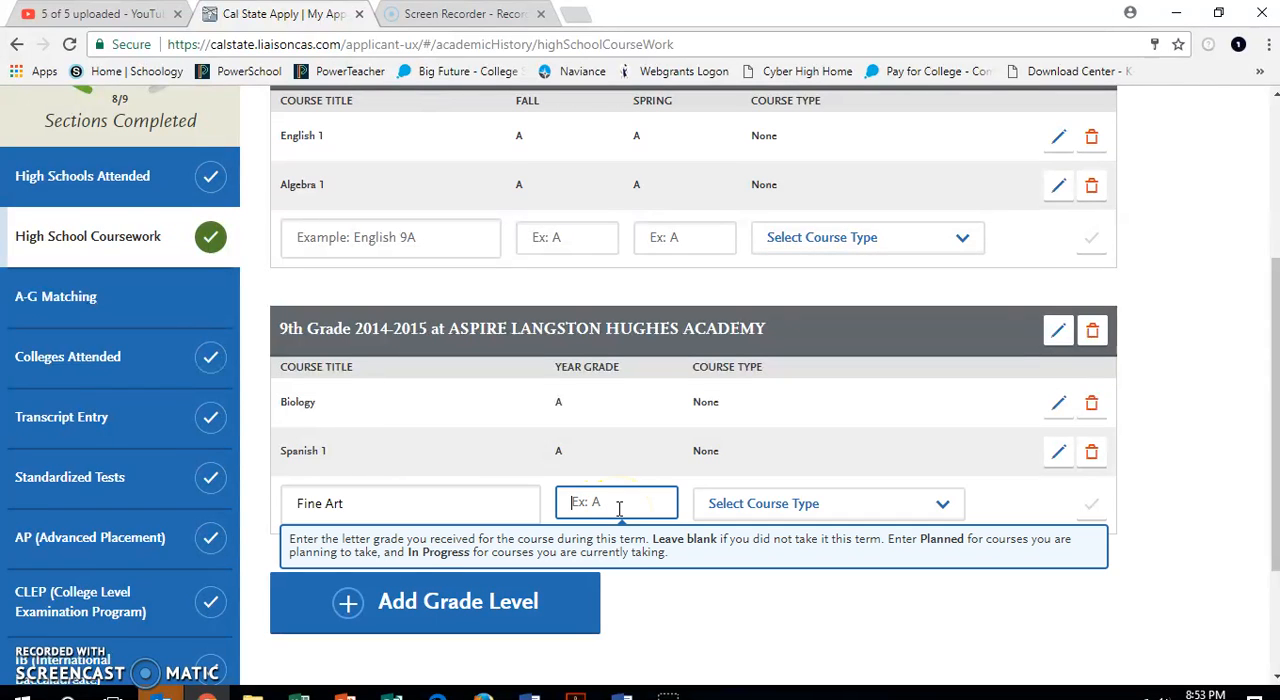
pyautogui.write('A')
pyautogui.press('Tab')
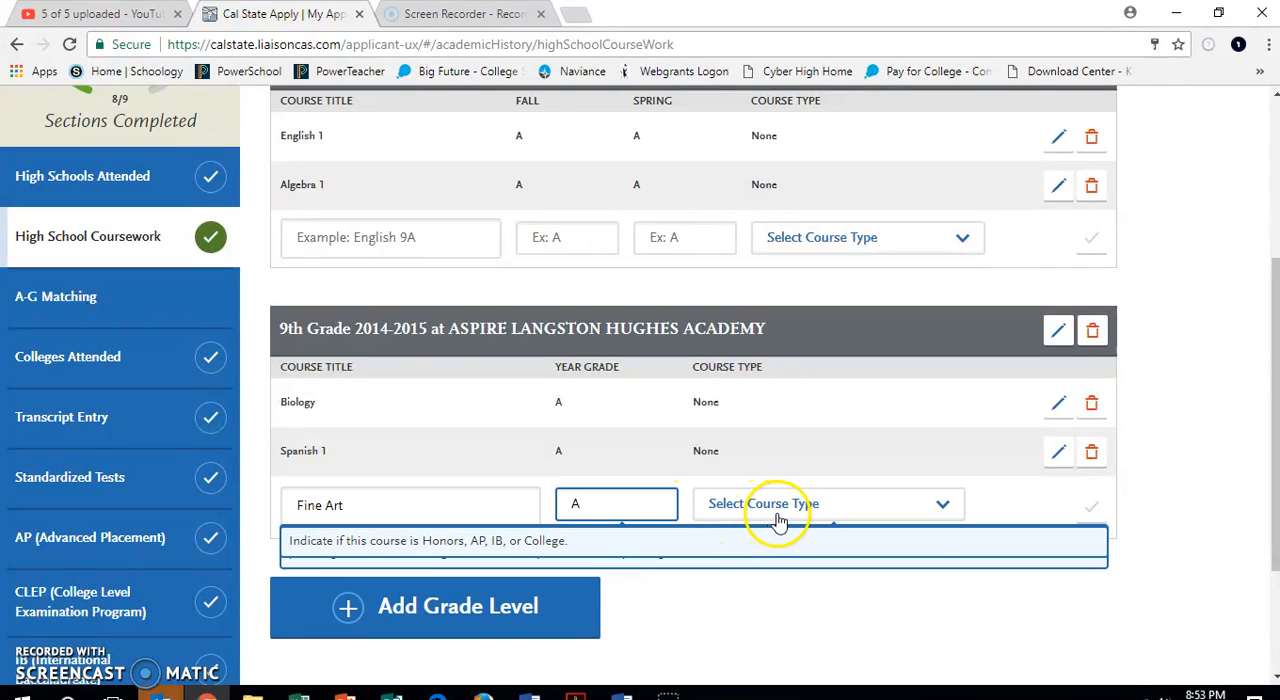
pyautogui.click(785, 512)
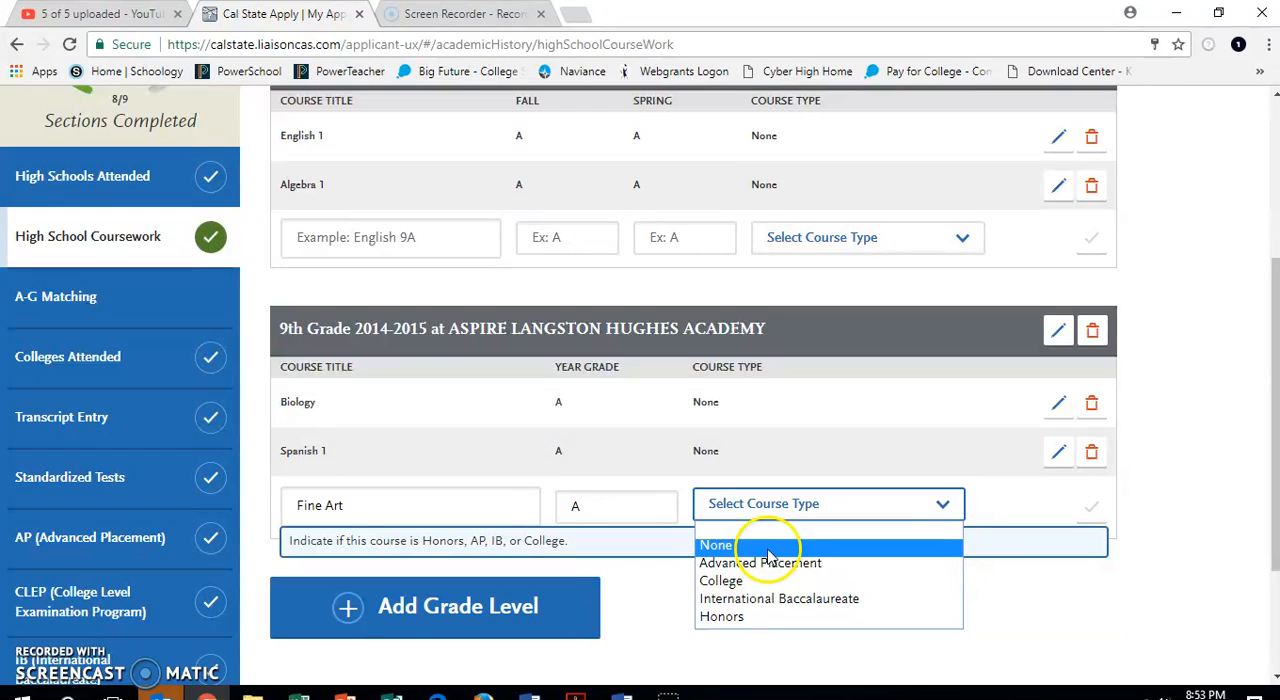
pyautogui.click(760, 588)
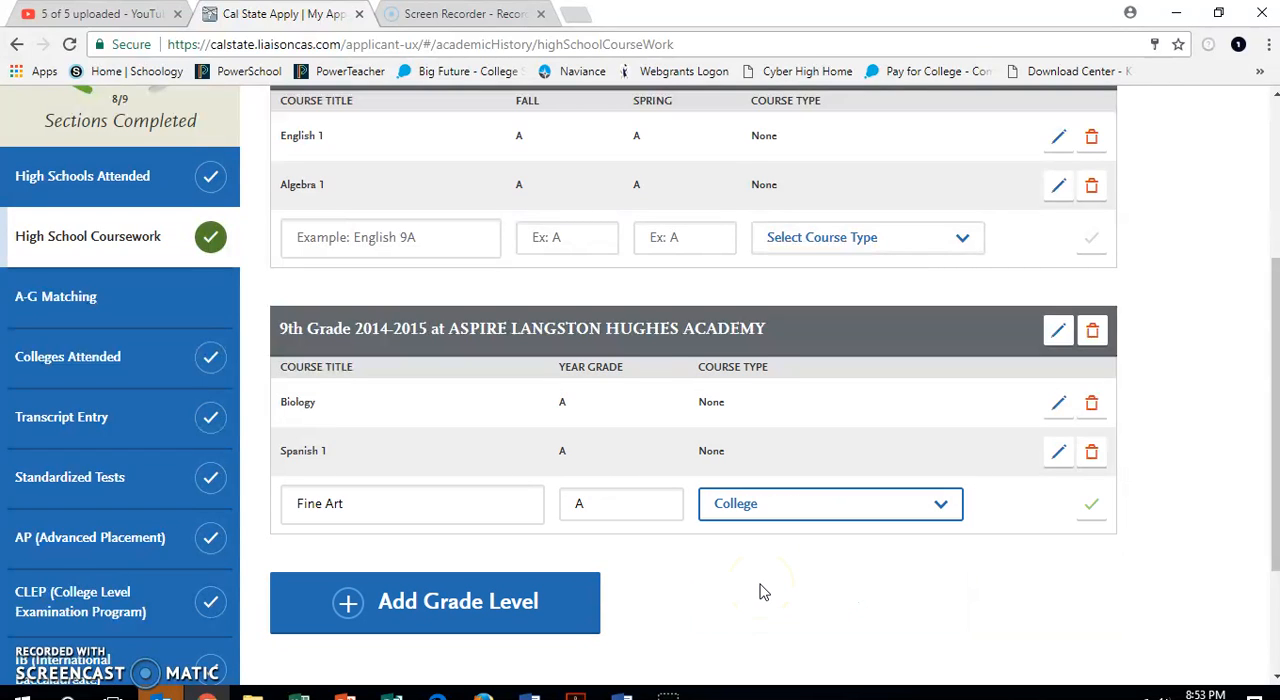
pyautogui.click(1089, 505)
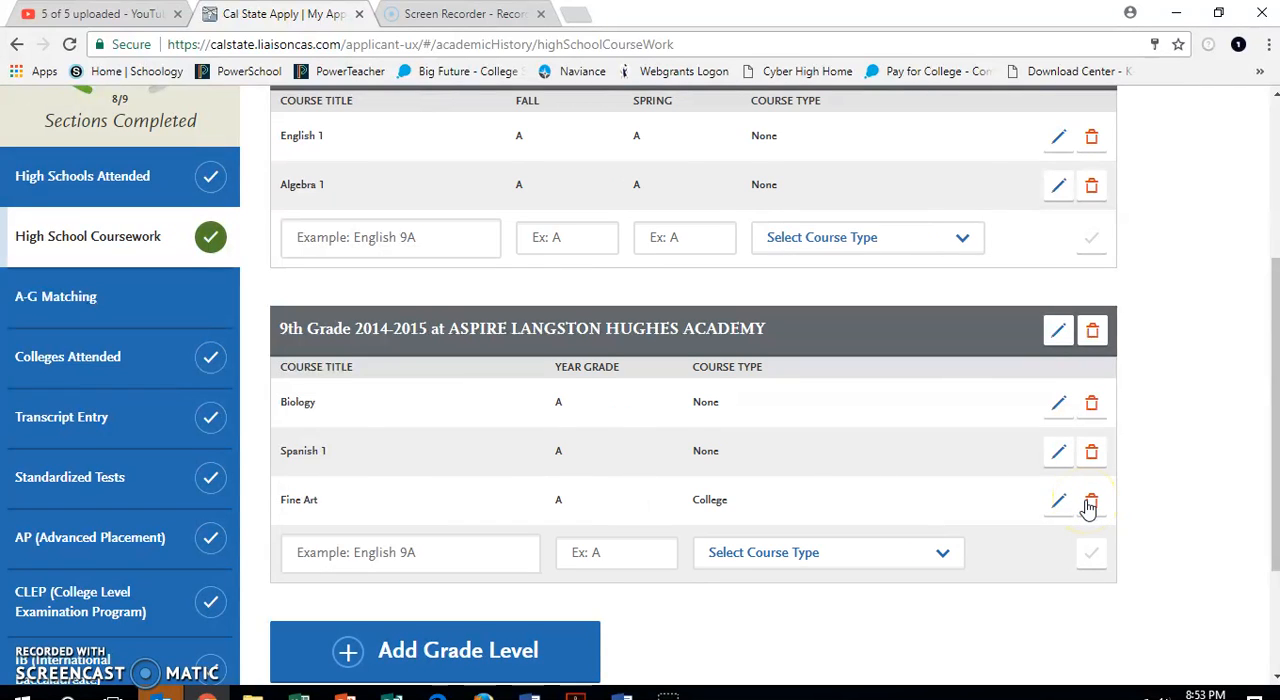
# Add the course AVID to the full-year 9th grade entry with year grade A and course type None.
pyautogui.click(428, 560)
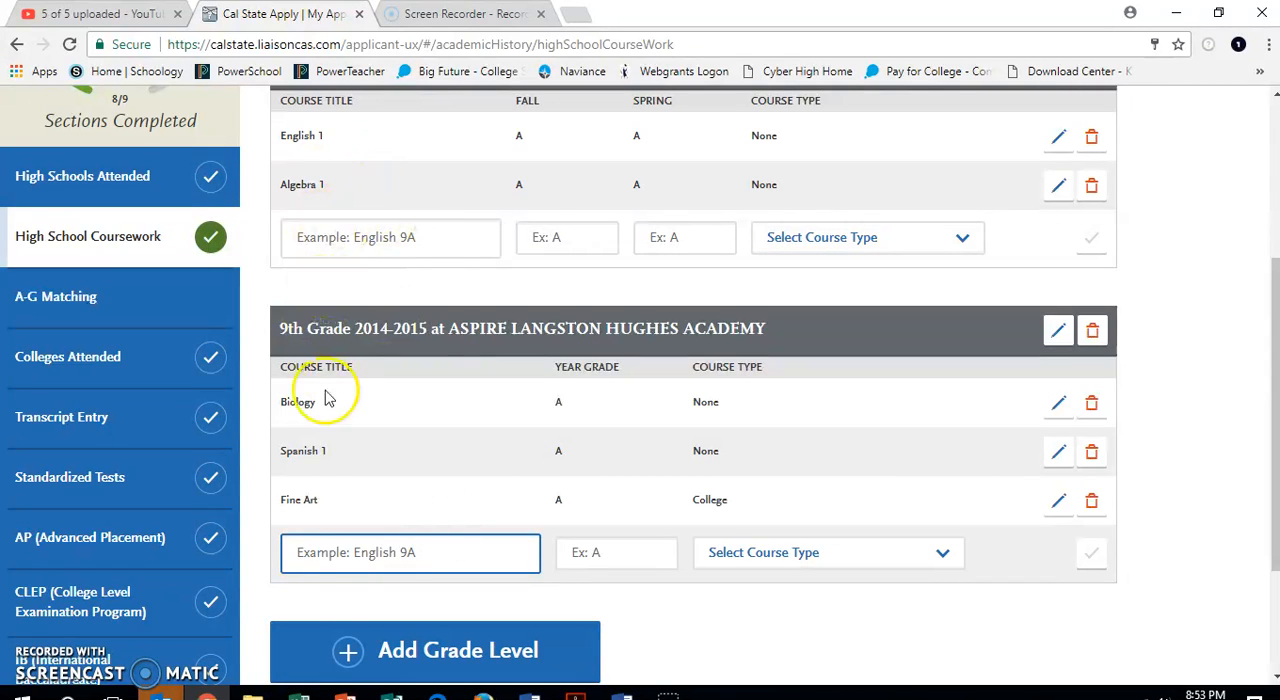
pyautogui.click(375, 567)
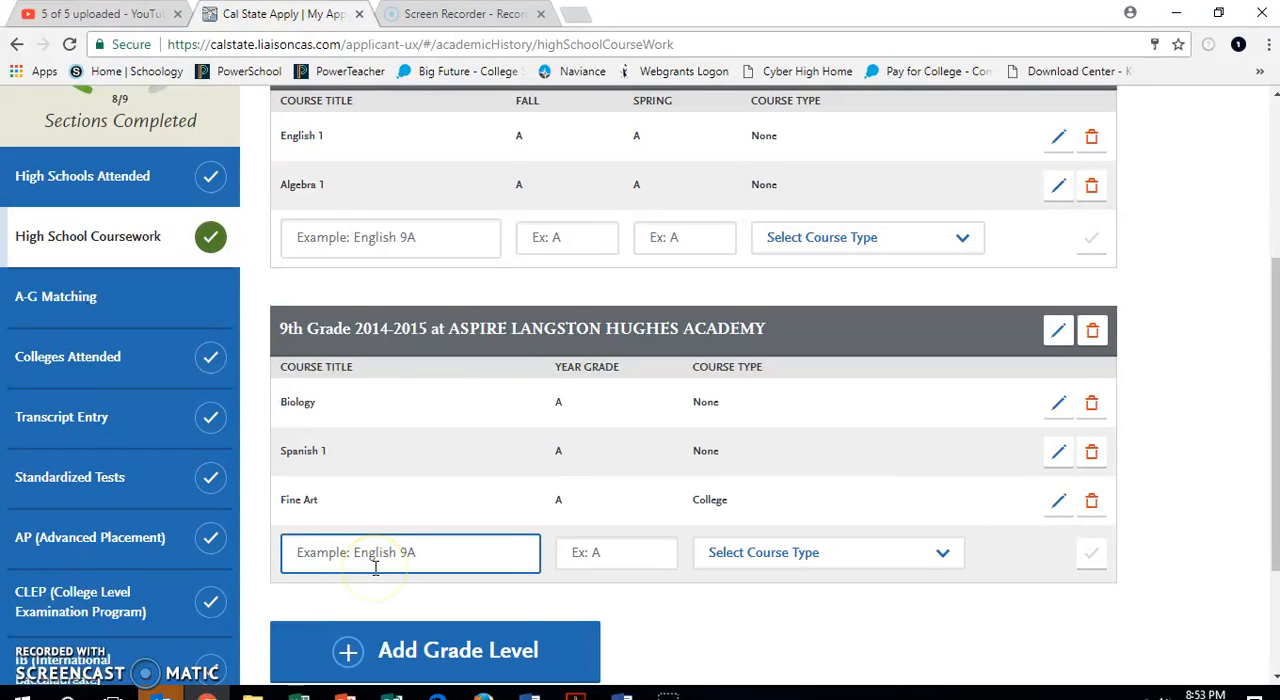
pyautogui.write('AVID')
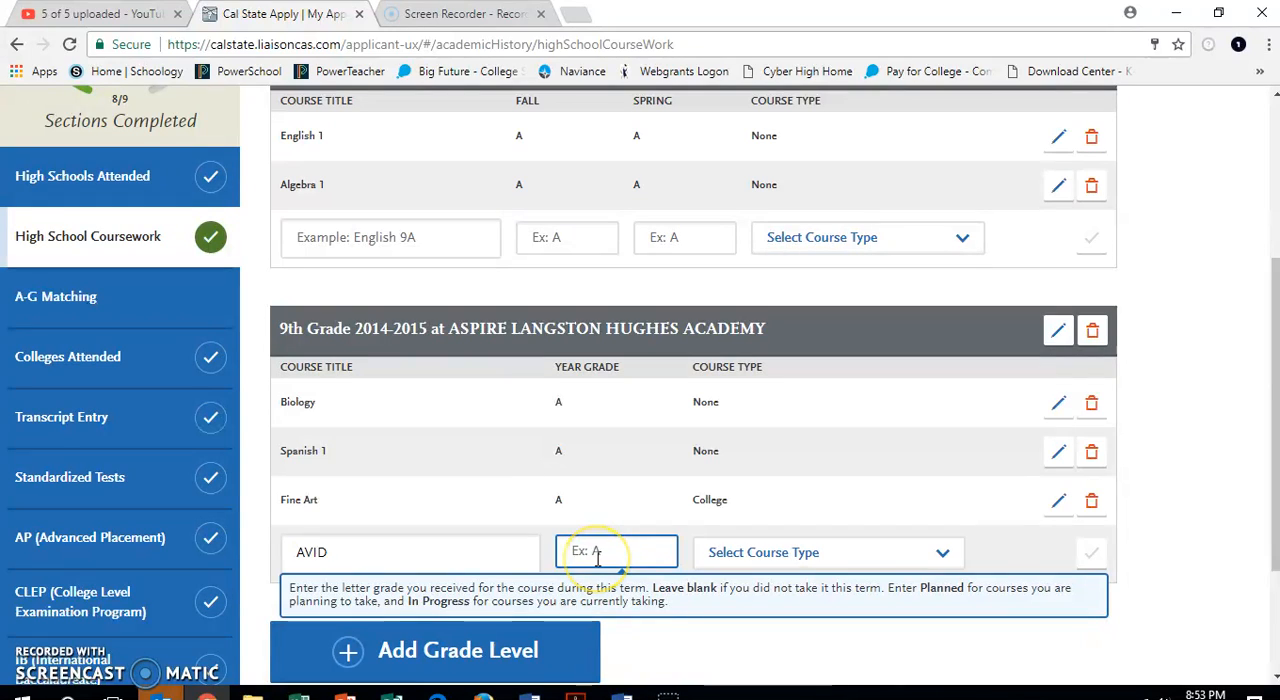
pyautogui.click(837, 562)
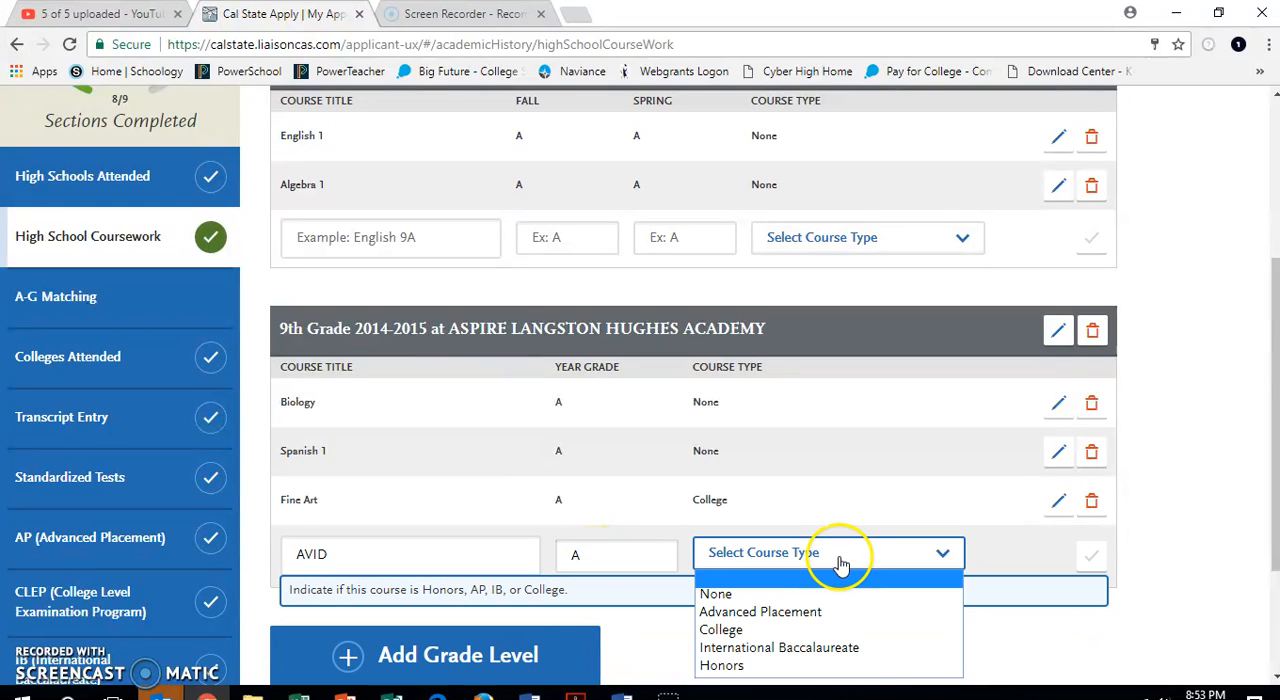
pyautogui.click(810, 592)
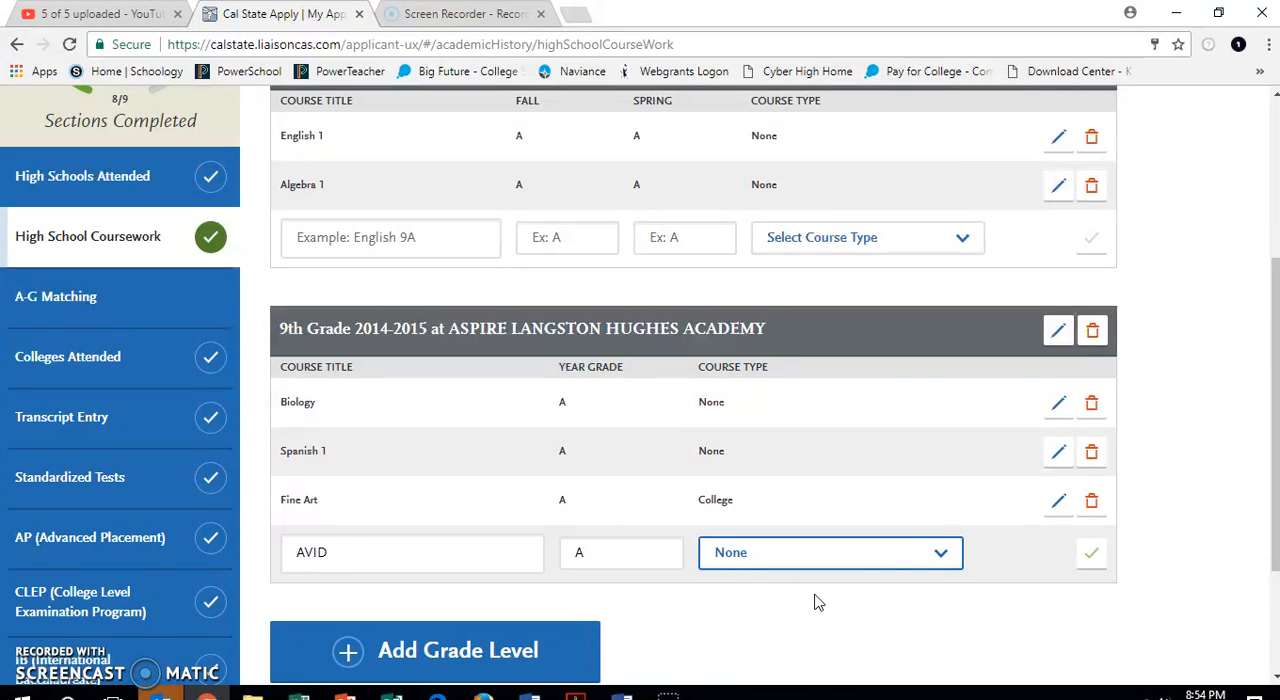
pyautogui.click(1092, 556)
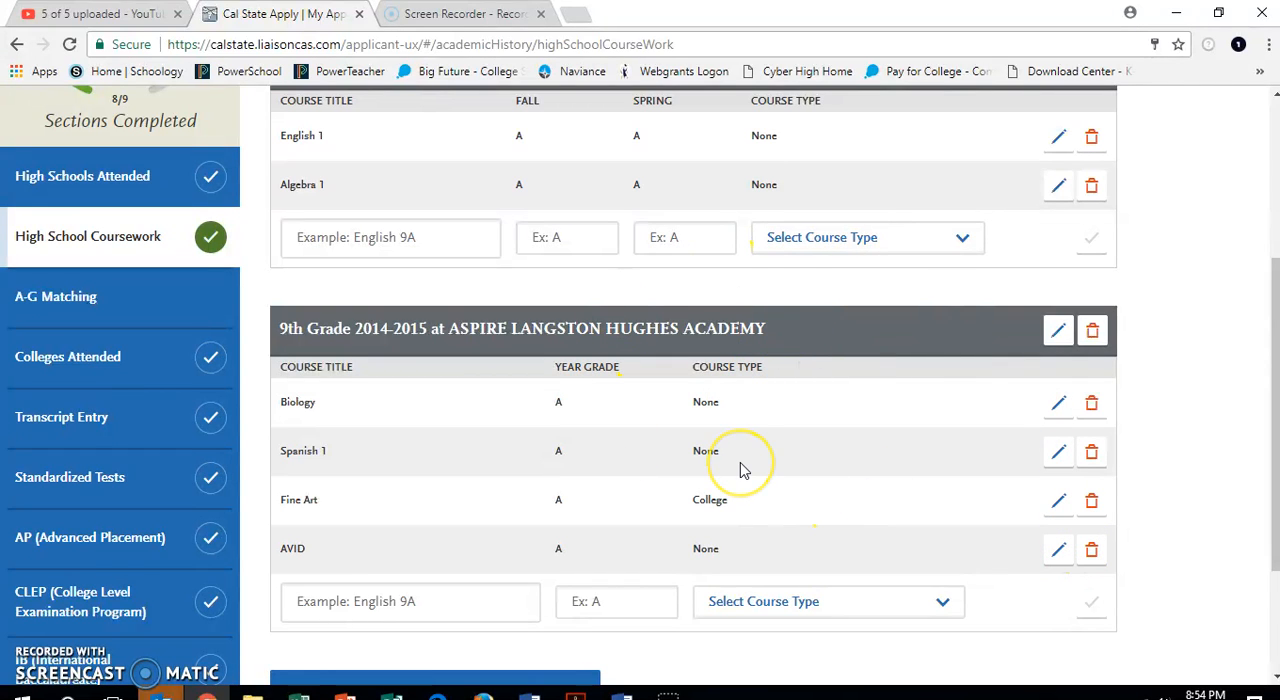
# Add grade level 10 using the first Aspire Langston Hughes Academy entry with academic year 2015-2016, leaving summer out.
pyautogui.scroll(-3, 744, 470)
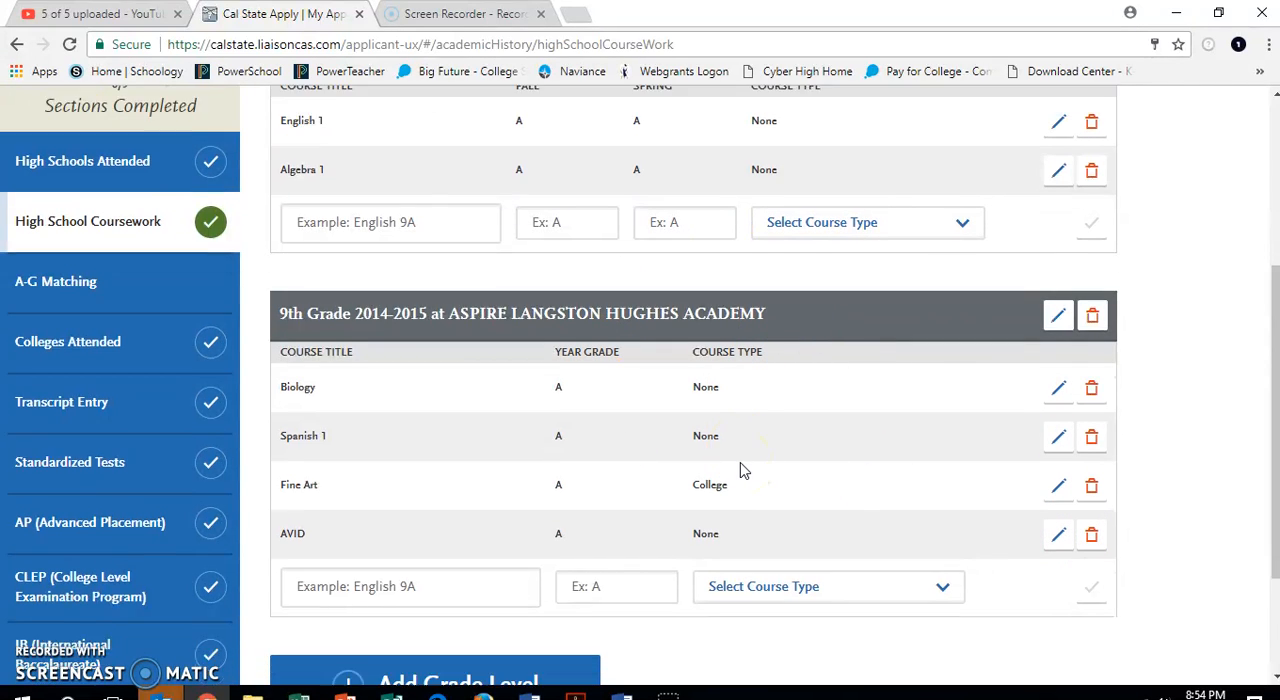
pyautogui.click(443, 525)
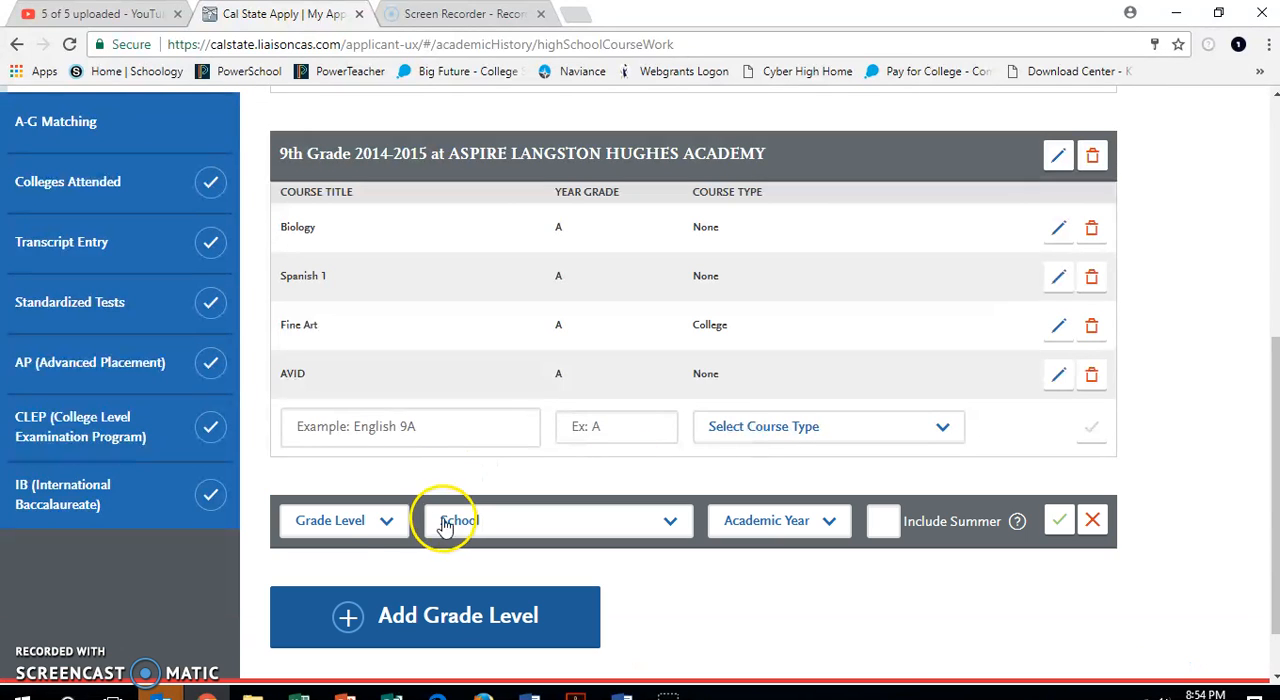
pyautogui.click(380, 522)
pyautogui.click(318, 597)
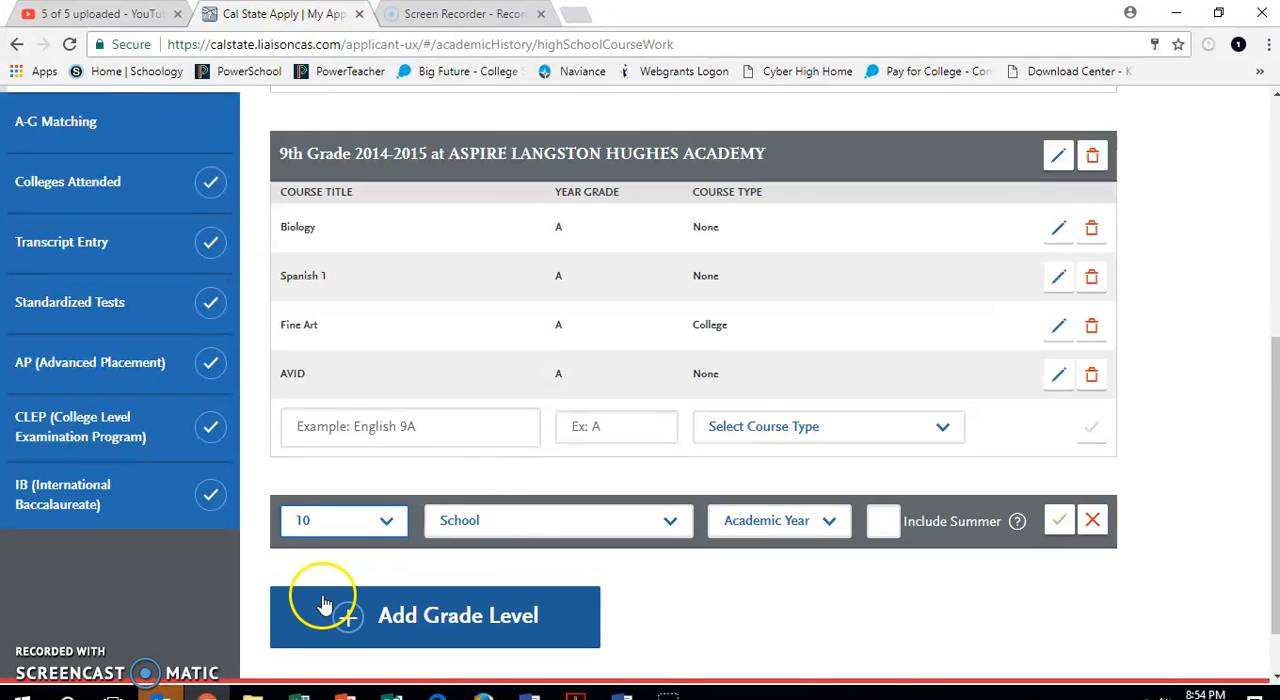
pyautogui.click(520, 528)
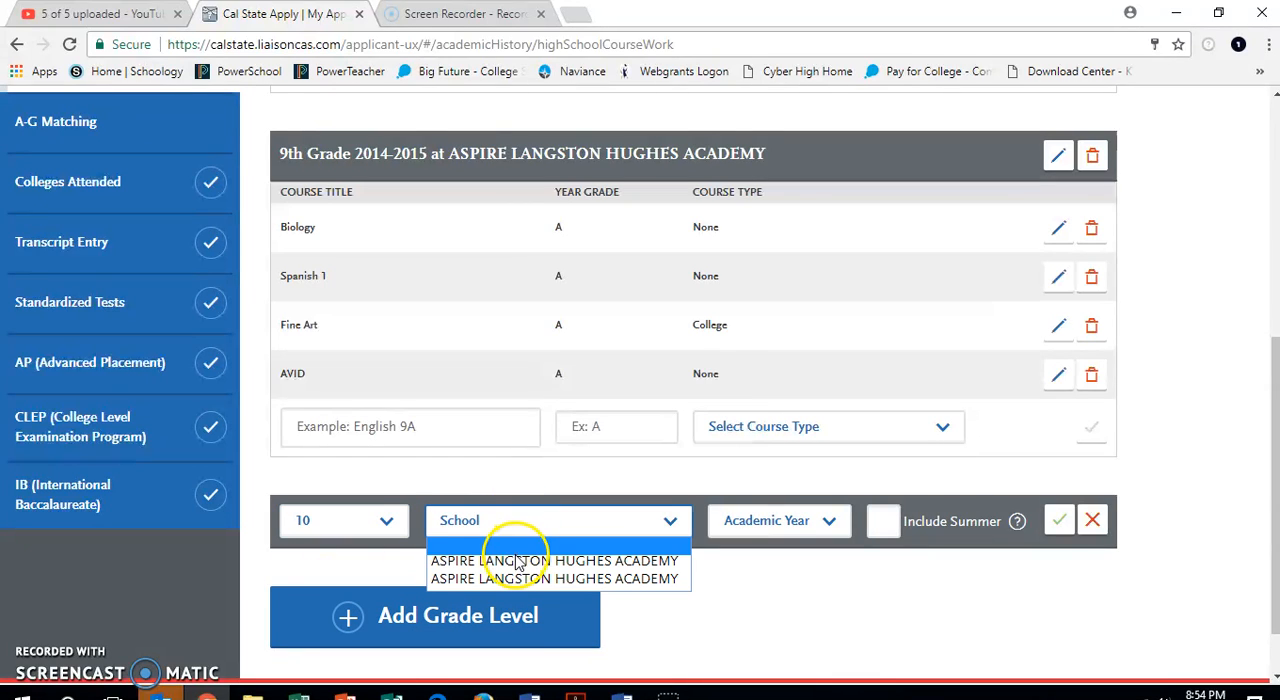
pyautogui.click(518, 563)
pyautogui.click(793, 523)
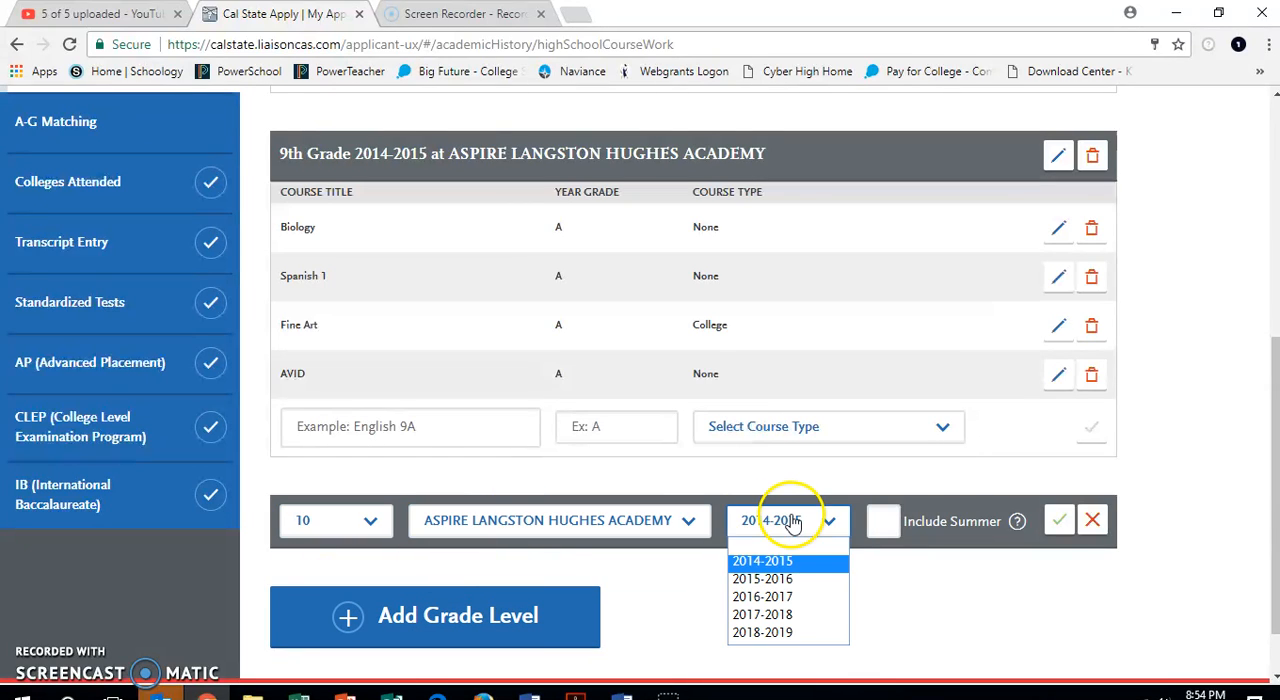
pyautogui.click(779, 579)
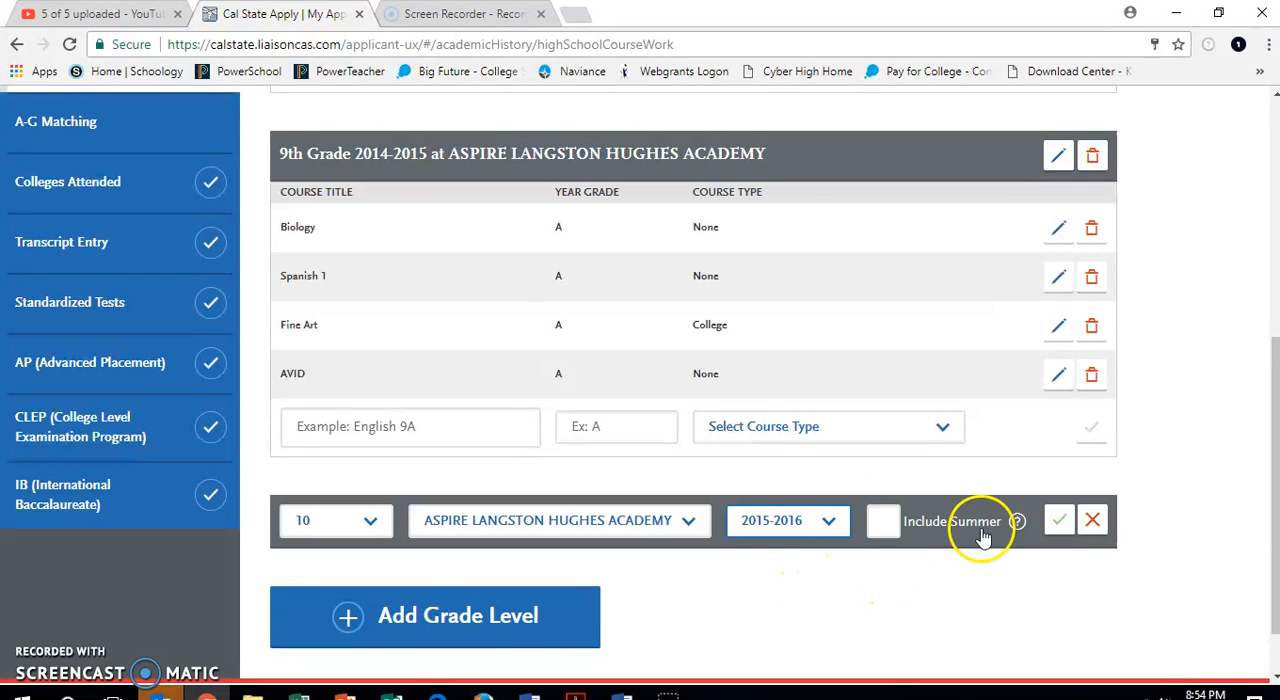
pyautogui.click(1061, 522)
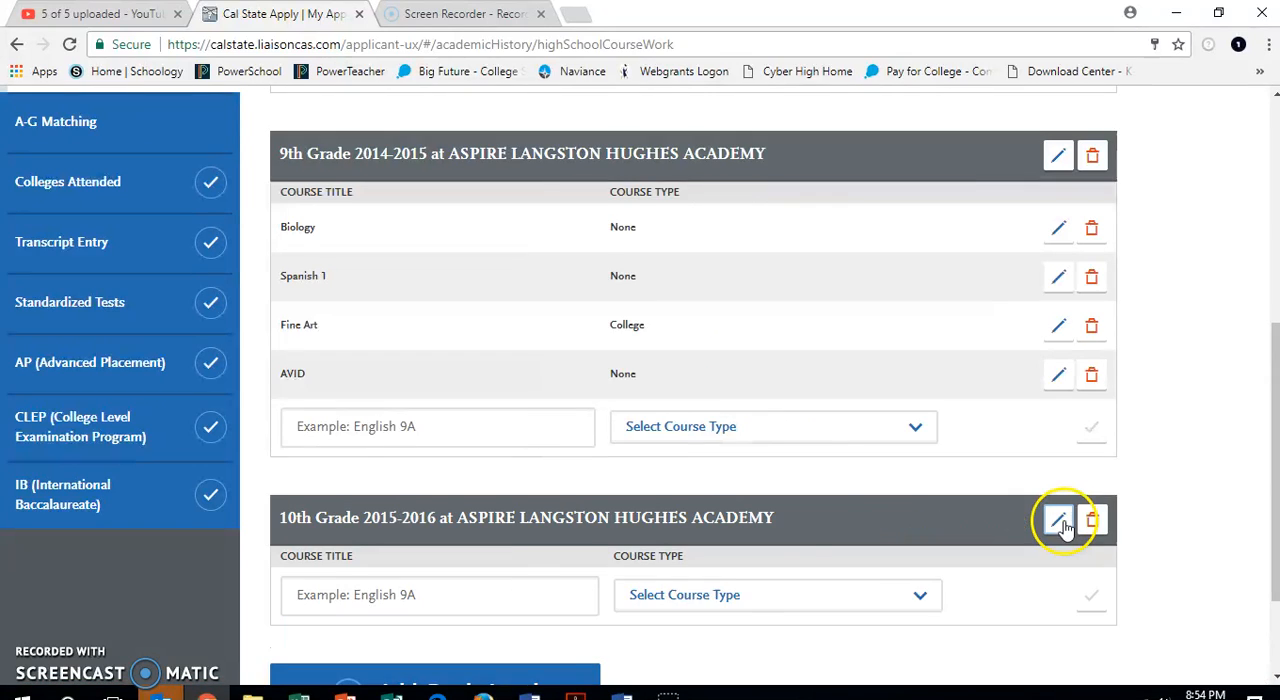
# Add the suggested course English 2 to the 10th grade semester entry with fall grade A, spring grade A and course type None.
pyautogui.click(372, 594)
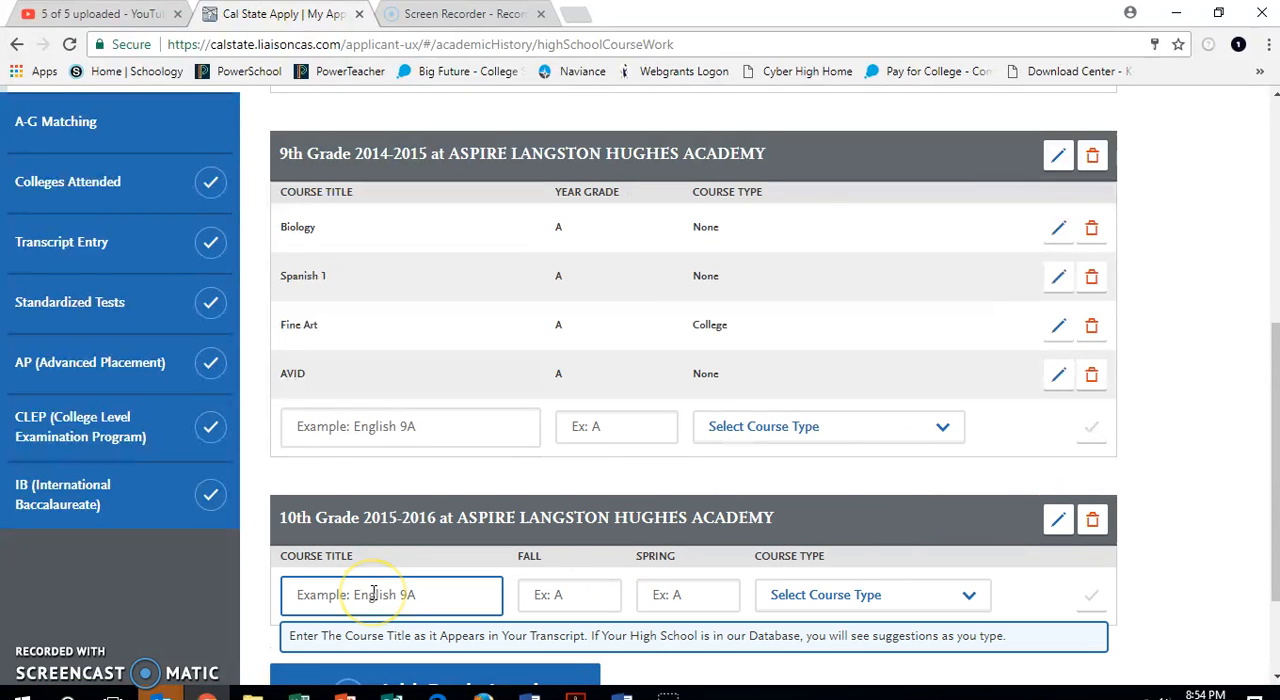
pyautogui.write('Eng')
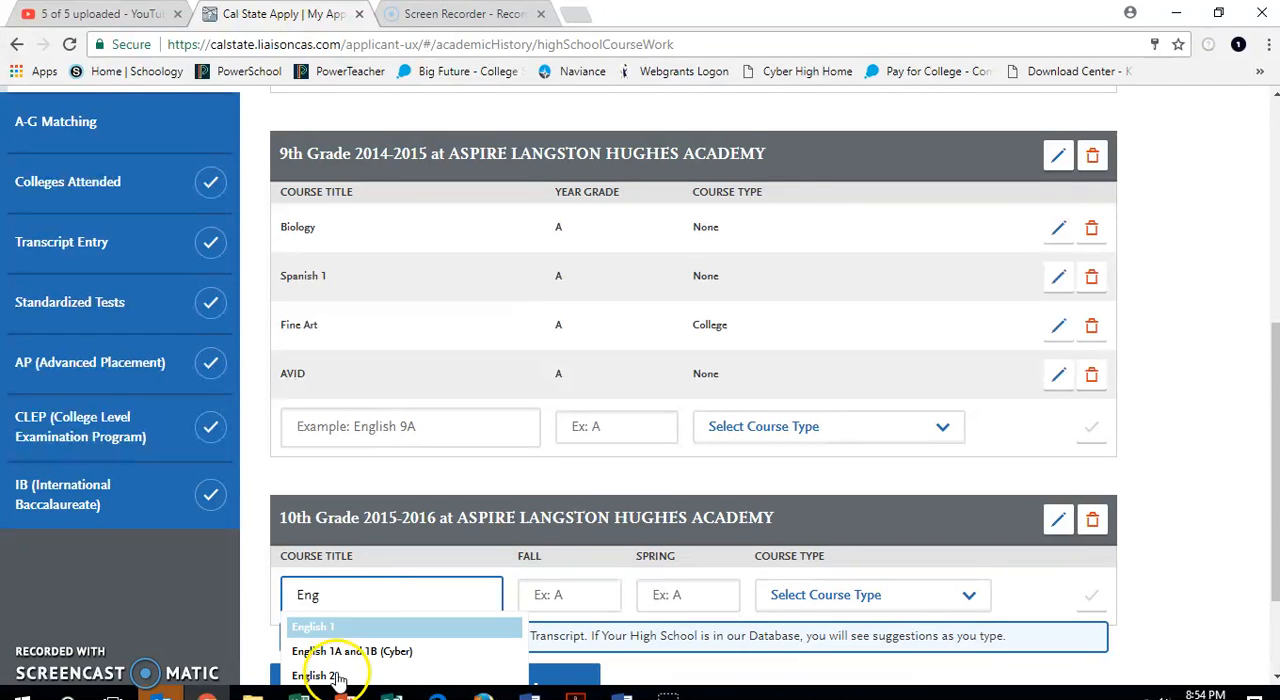
pyautogui.click(334, 675)
pyautogui.click(577, 586)
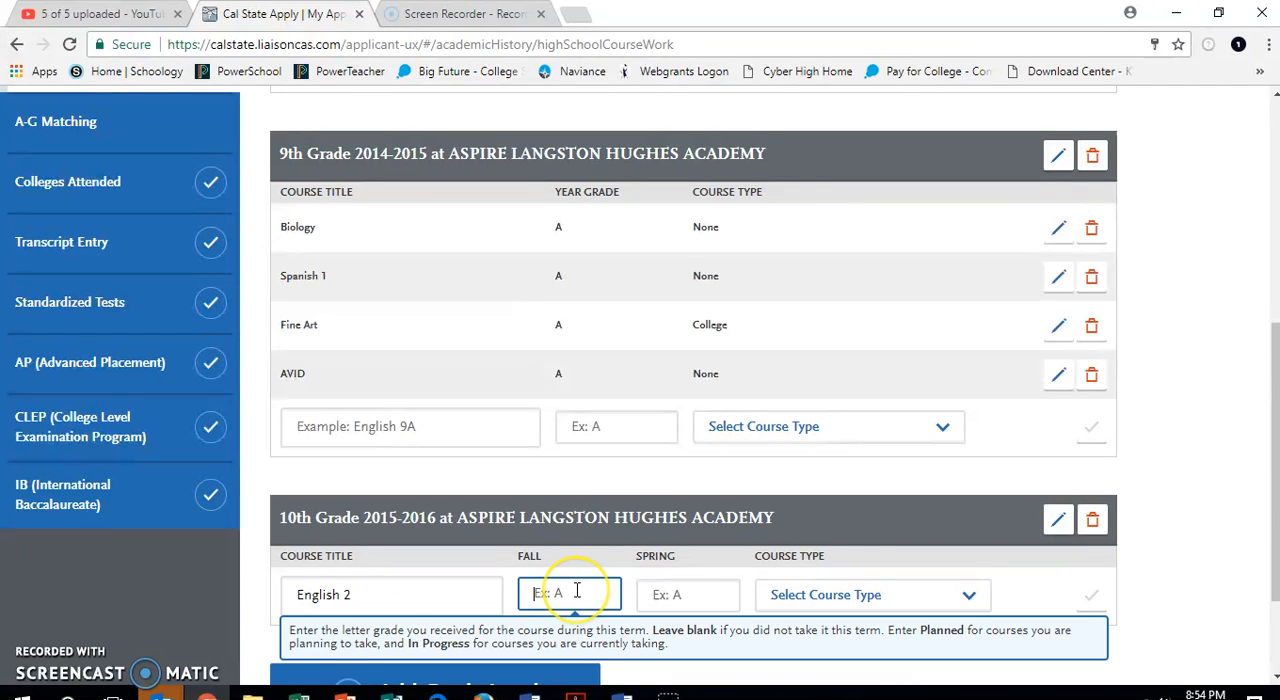
pyautogui.click(669, 594)
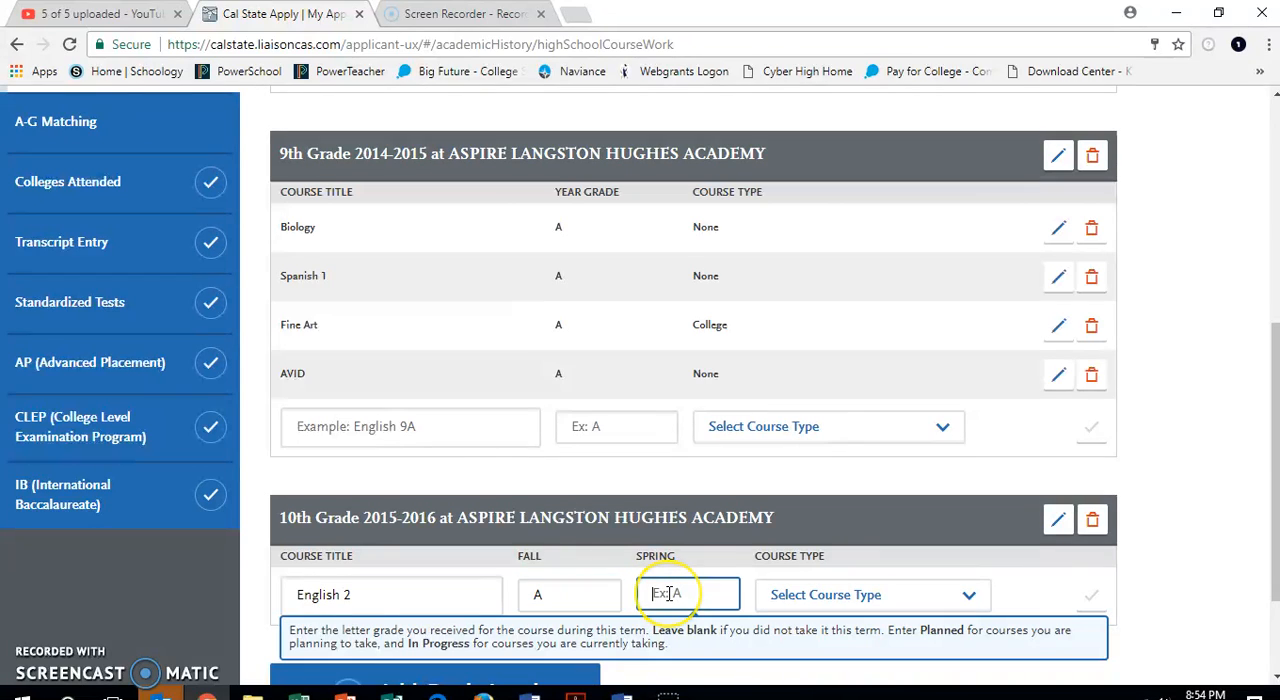
pyautogui.press('Tab')
pyautogui.click(829, 594)
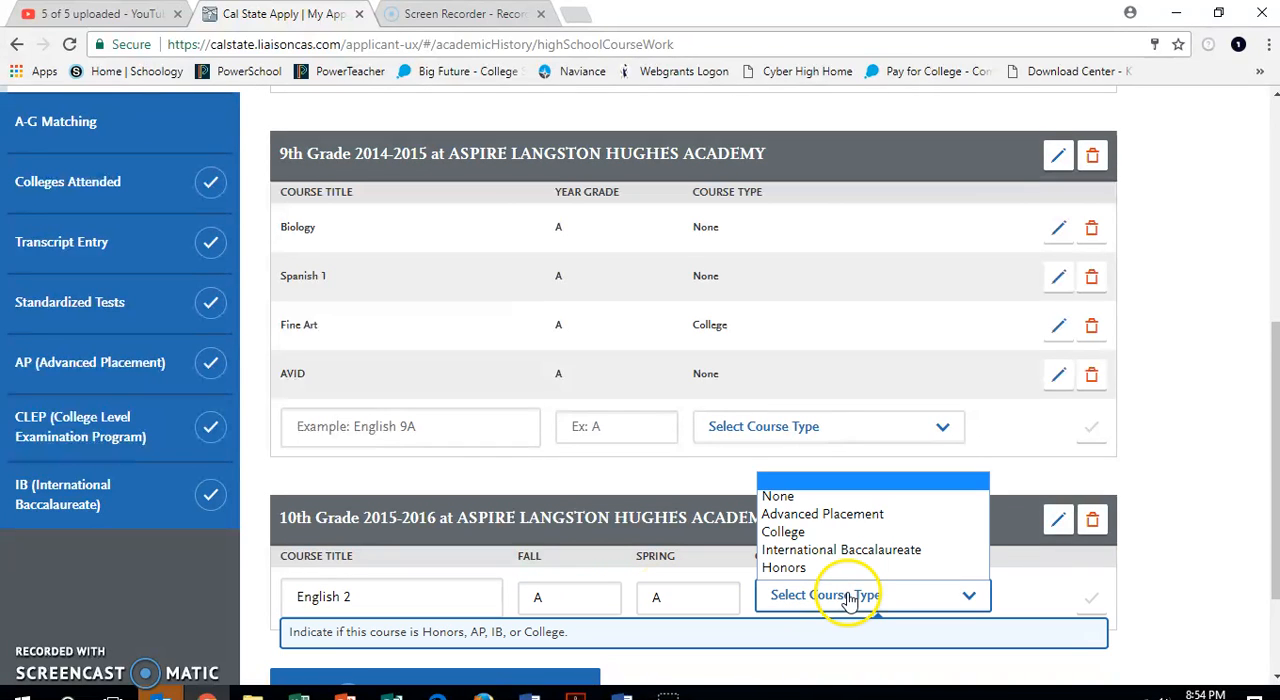
pyautogui.click(860, 497)
pyautogui.click(1093, 523)
# Add the suggested course Geometry to the 10th grade semester entry with fall and spring grades A and course type None.
pyautogui.click(410, 571)
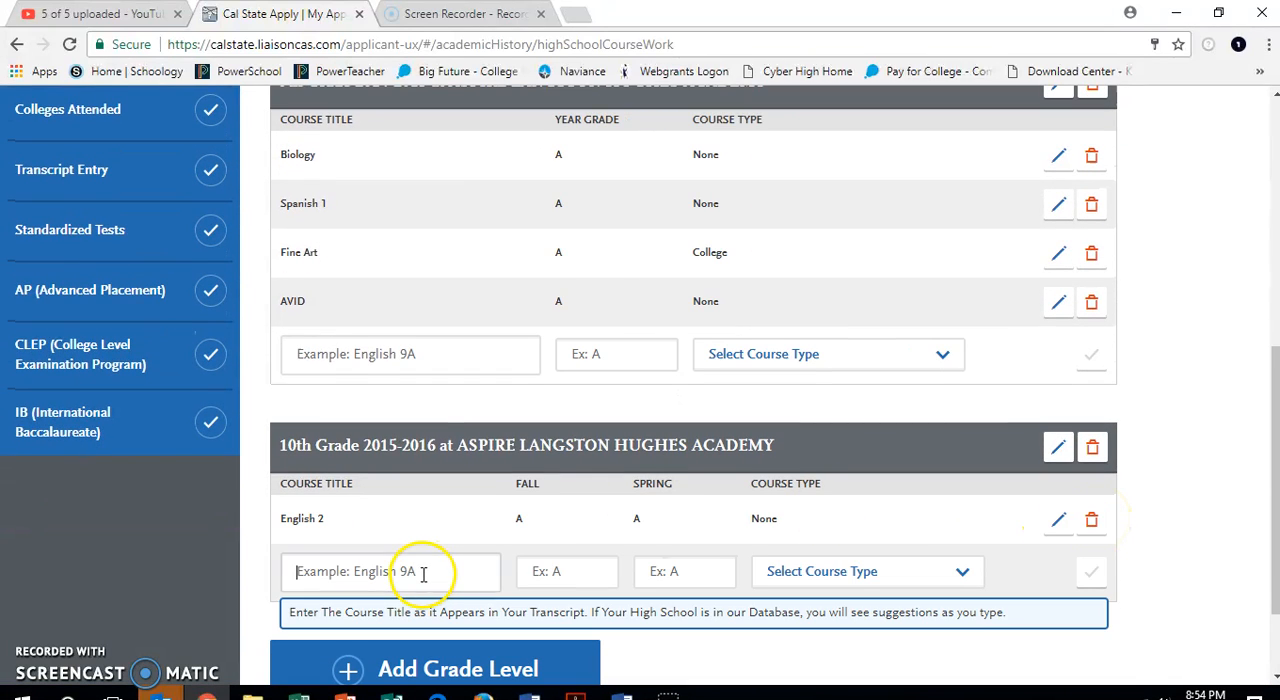
pyautogui.write('Geo')
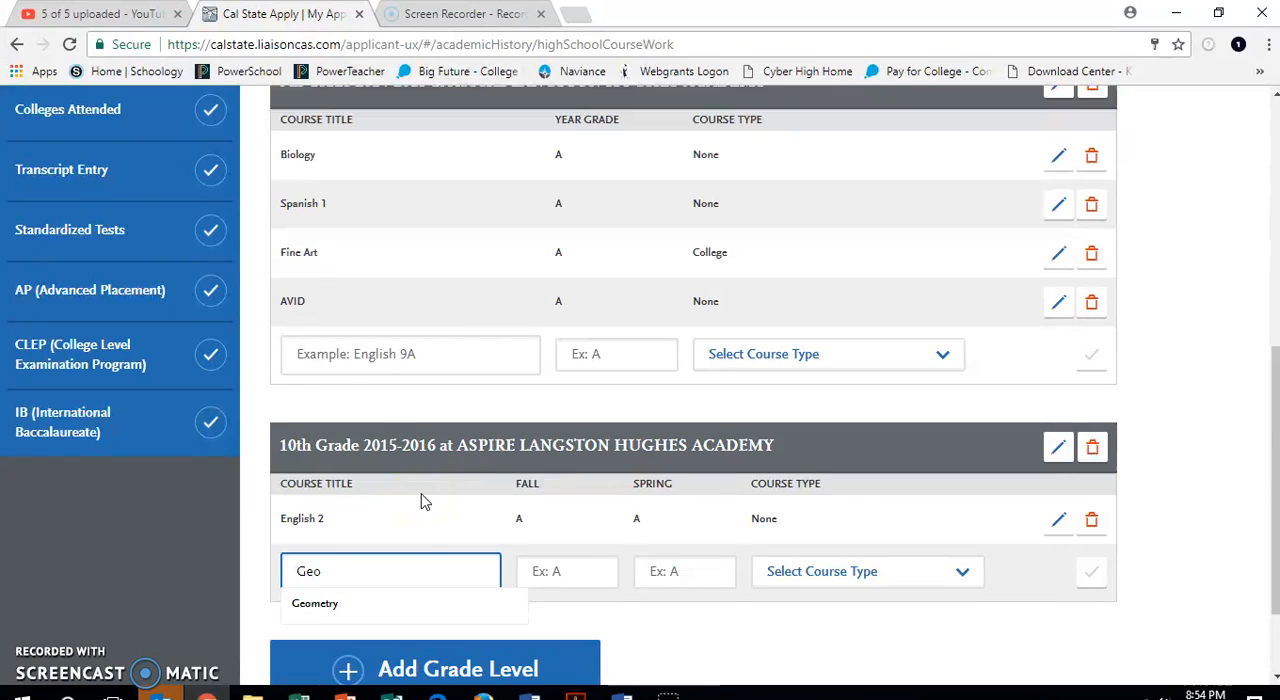
pyautogui.click(358, 608)
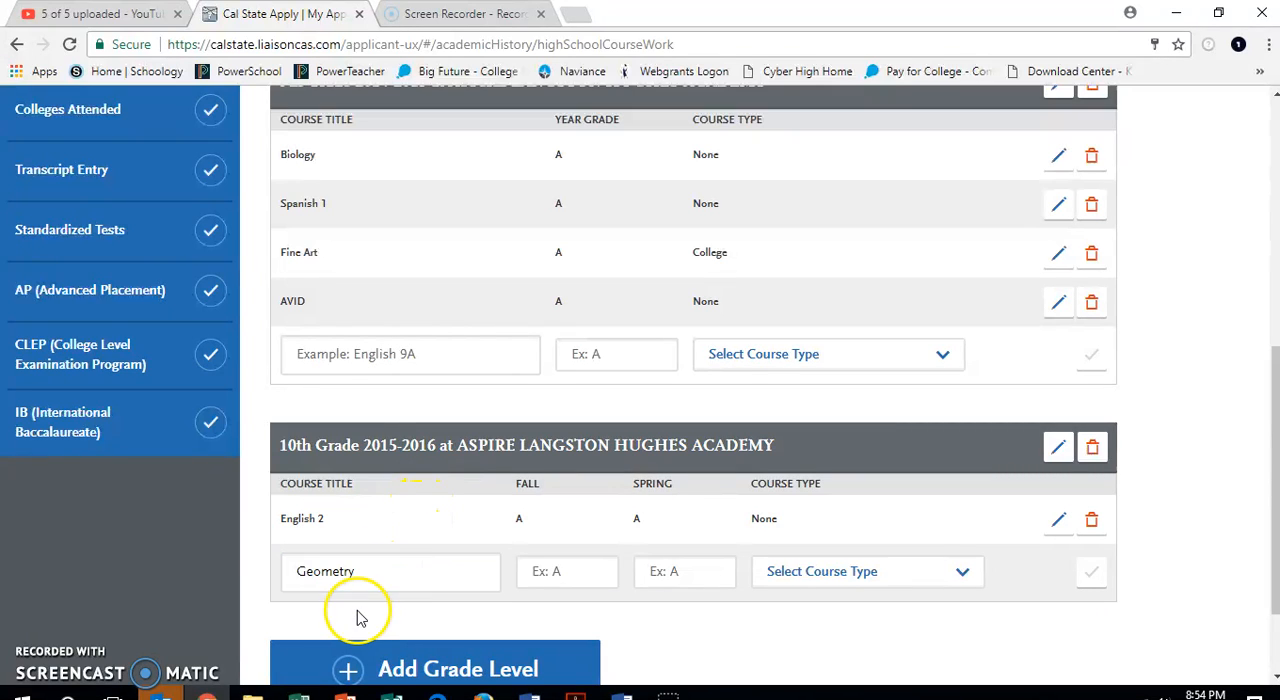
pyautogui.click(545, 570)
pyautogui.click(660, 571)
pyautogui.write('A')
pyautogui.press('Tab')
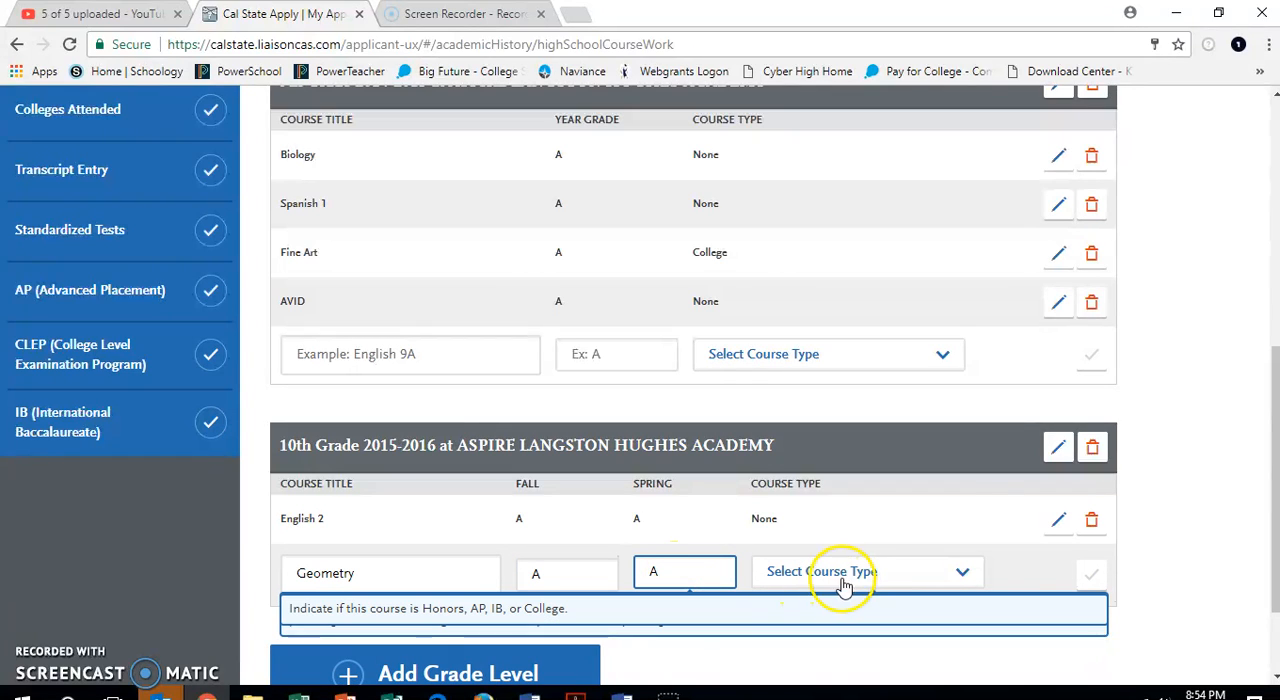
pyautogui.click(855, 571)
pyautogui.click(838, 479)
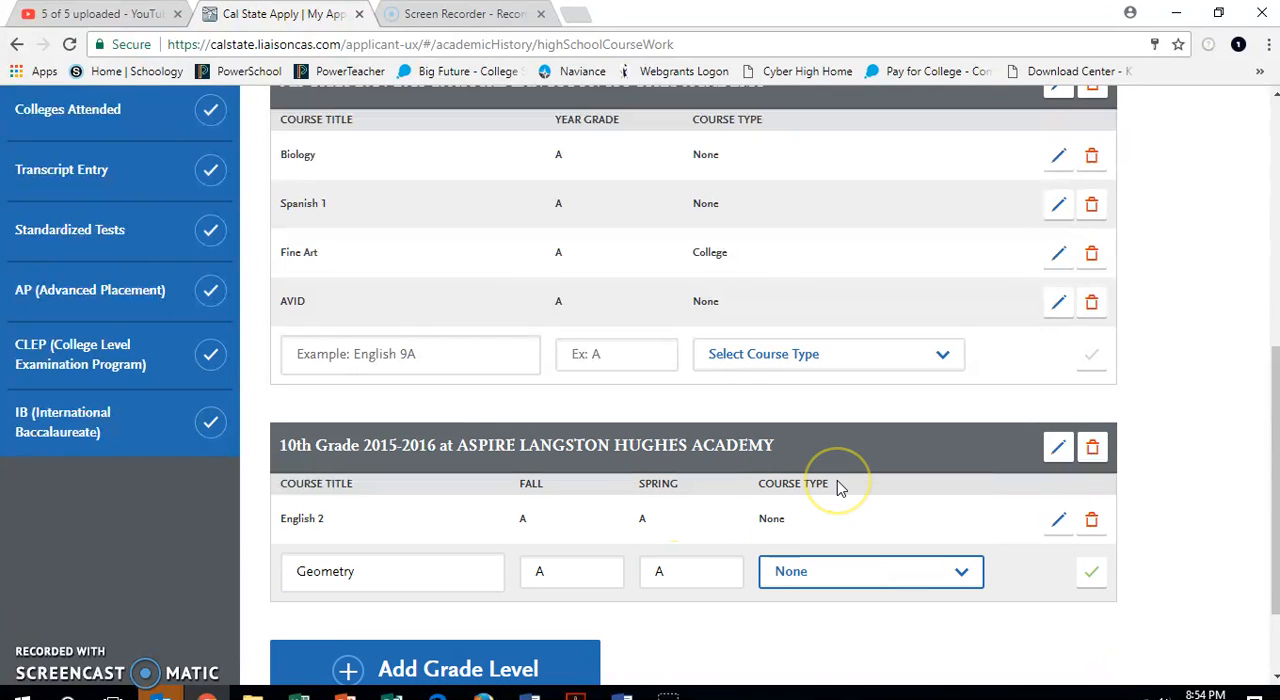
pyautogui.click(1091, 571)
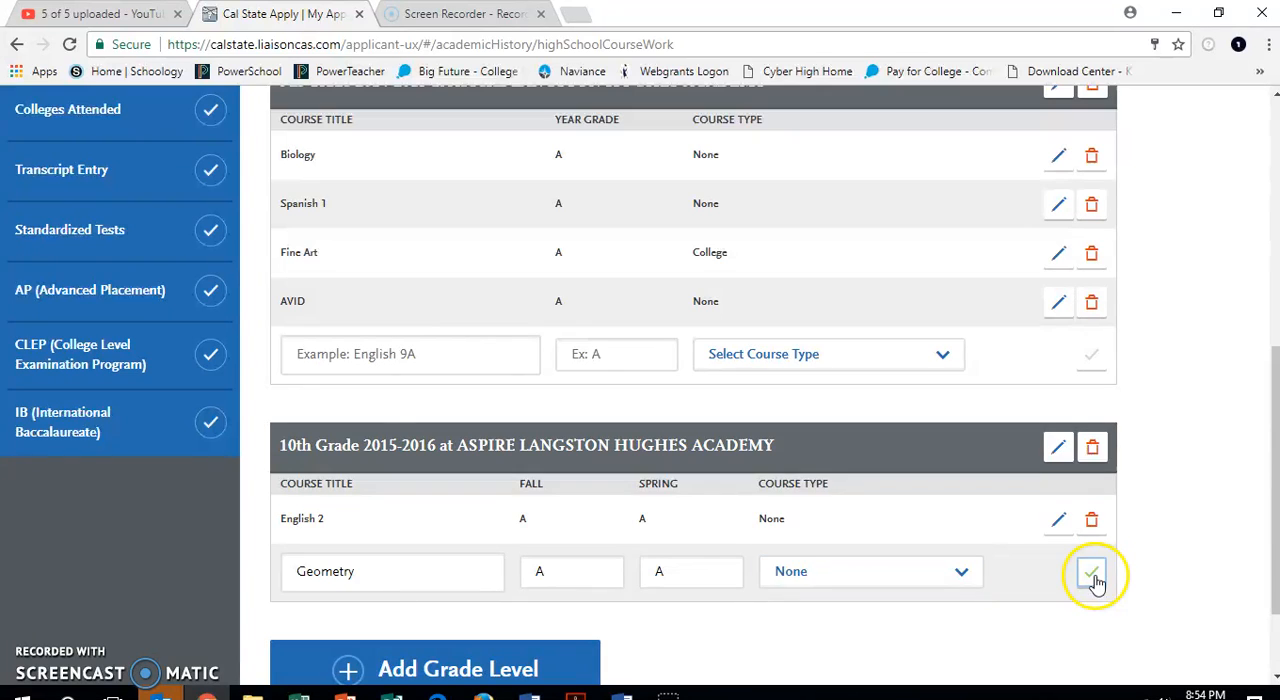
# Add another grade level 10 using the second Aspire Langston Hughes Academy entry with academic year 2015-2016, leaving summer out.
pyautogui.click(351, 624)
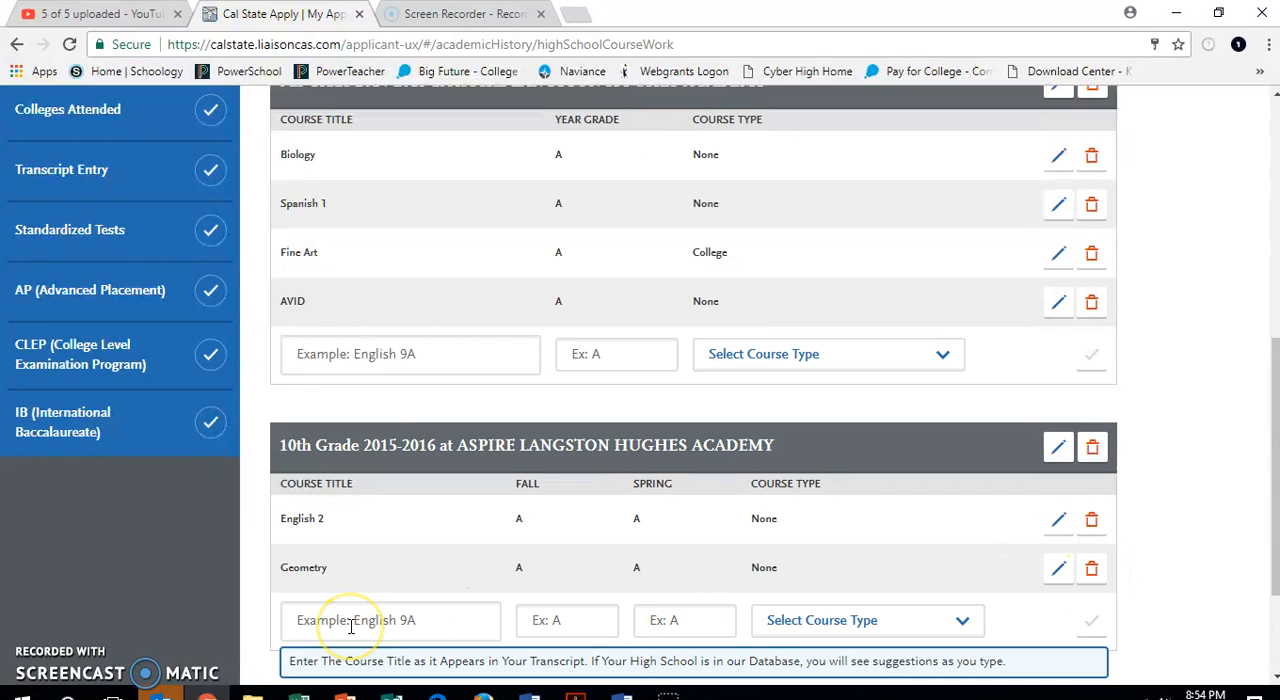
pyautogui.scroll(-2, 350, 624)
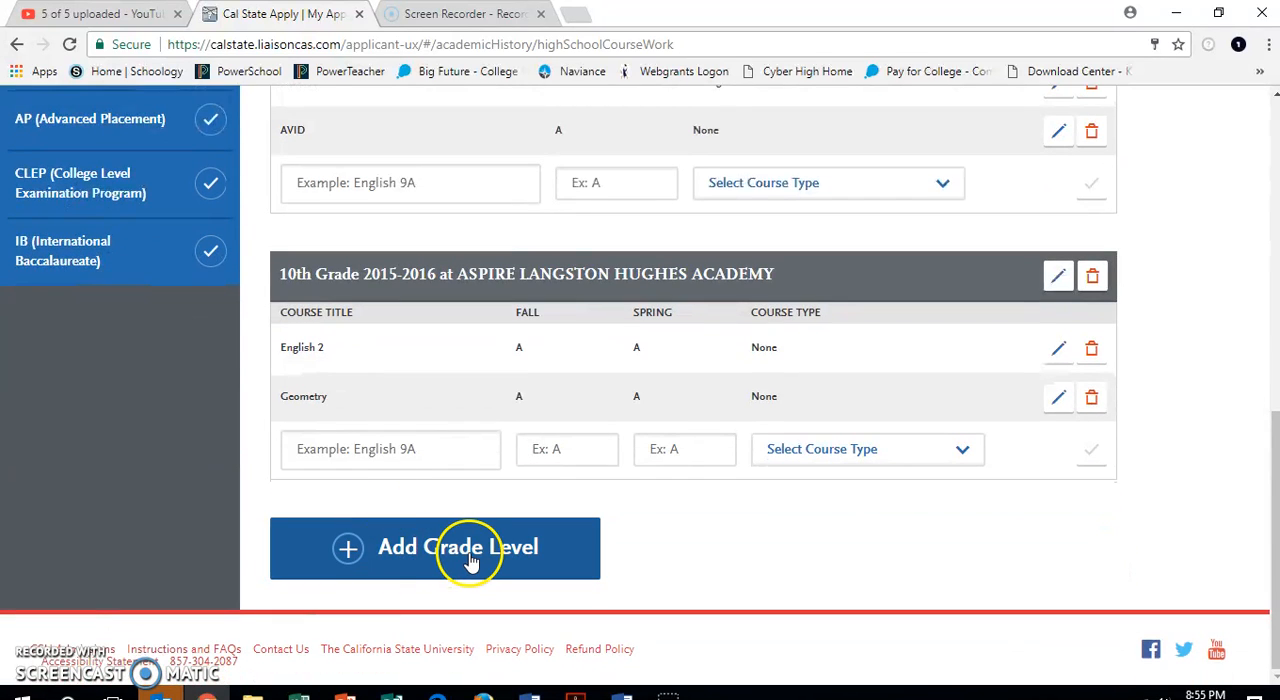
pyautogui.click(470, 563)
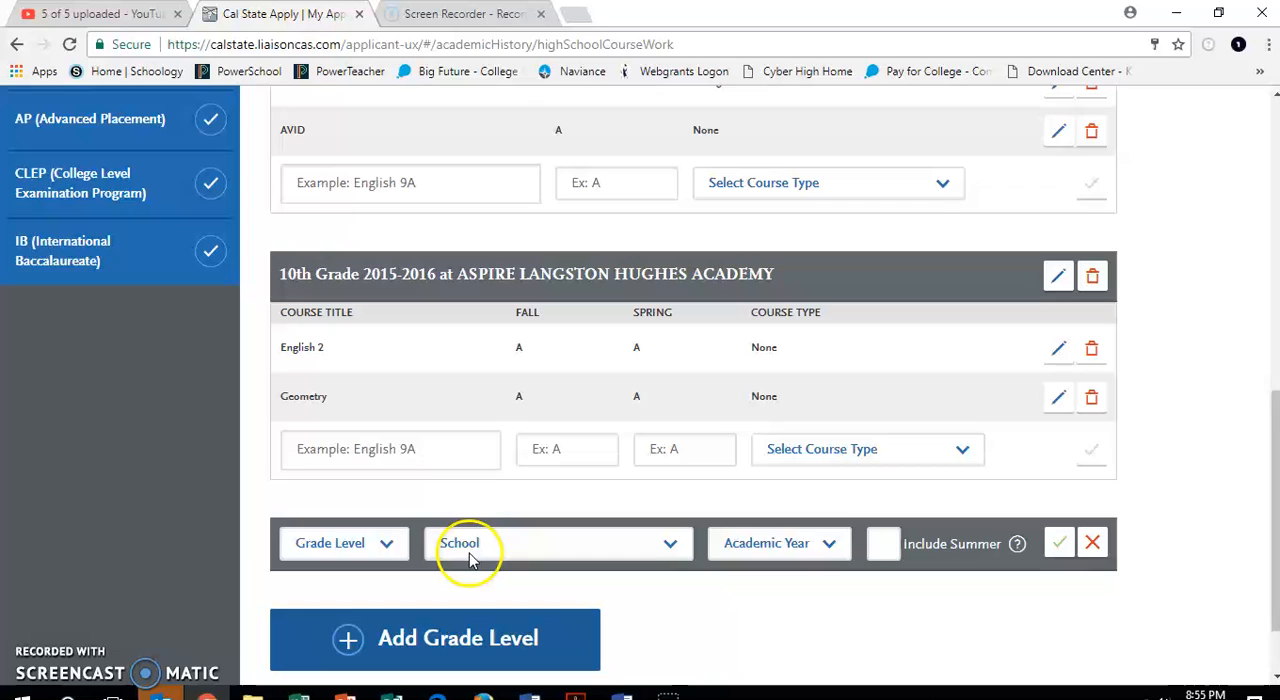
pyautogui.click(385, 546)
pyautogui.click(350, 617)
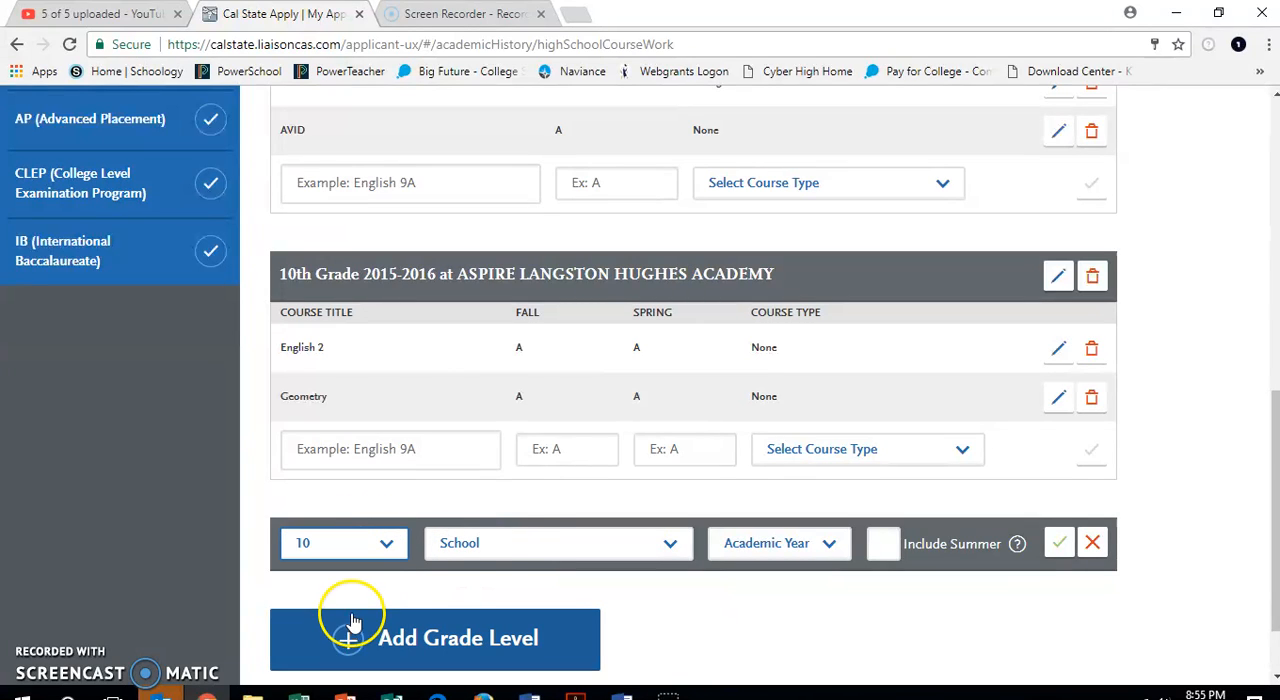
pyautogui.click(503, 542)
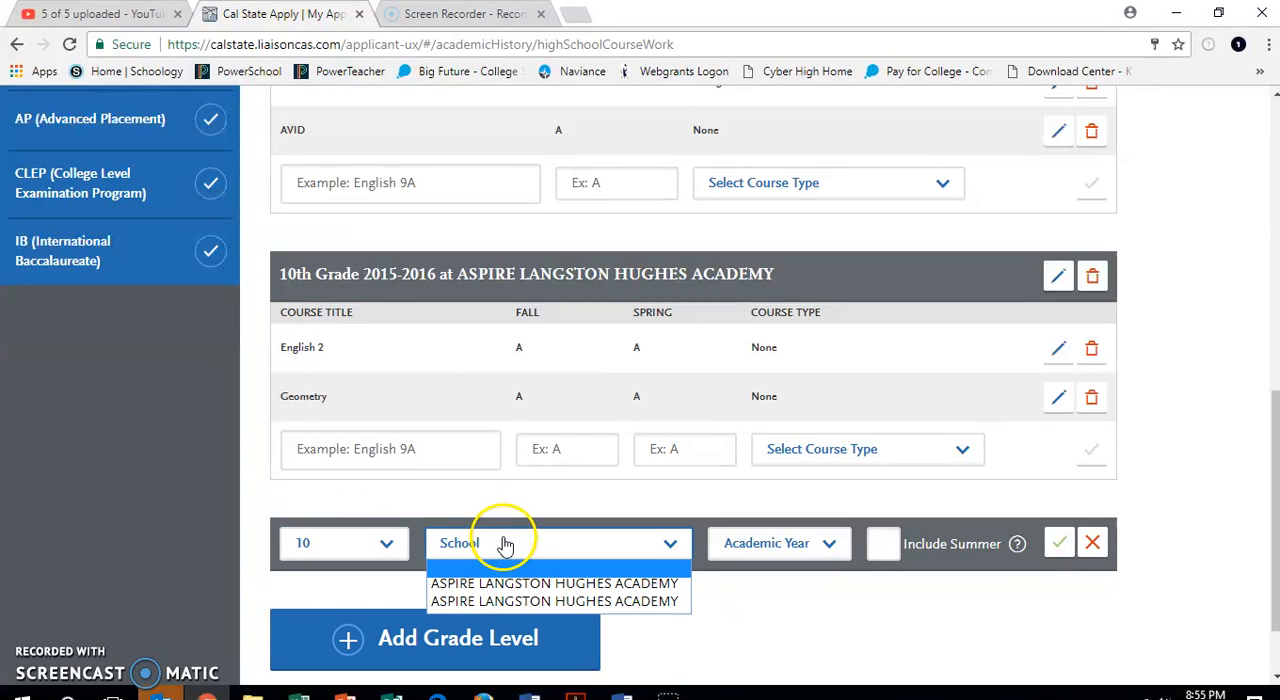
pyautogui.click(488, 602)
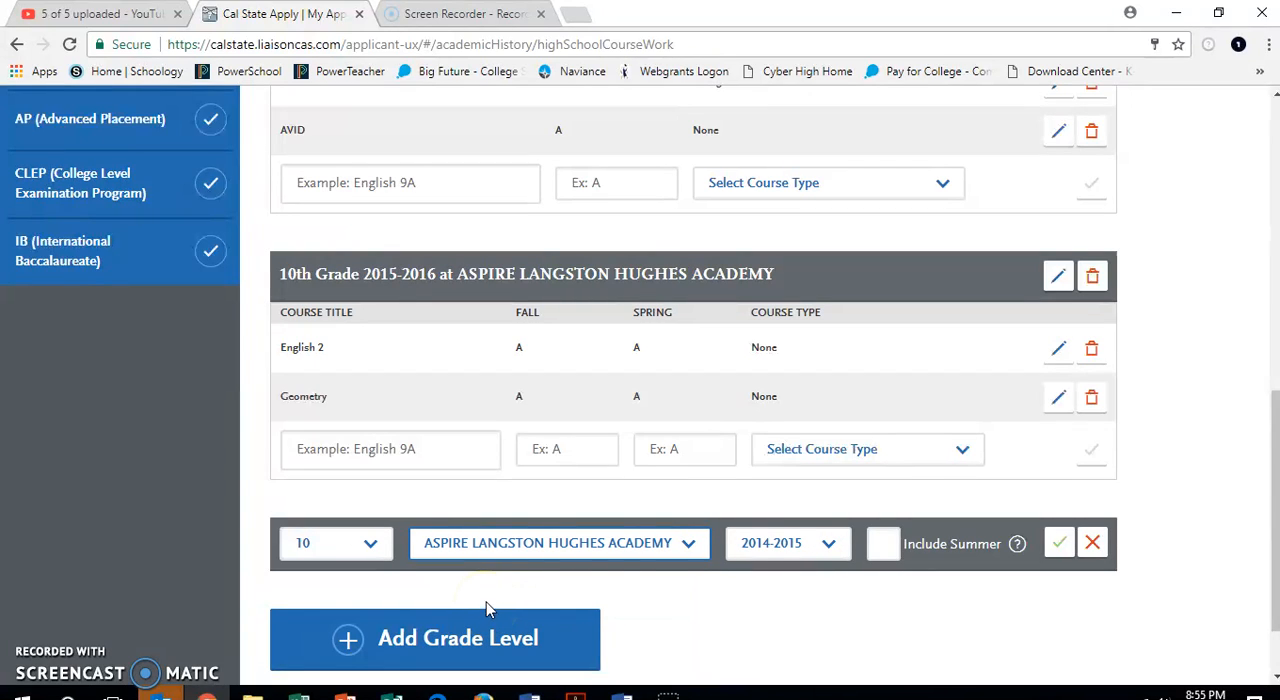
pyautogui.click(772, 550)
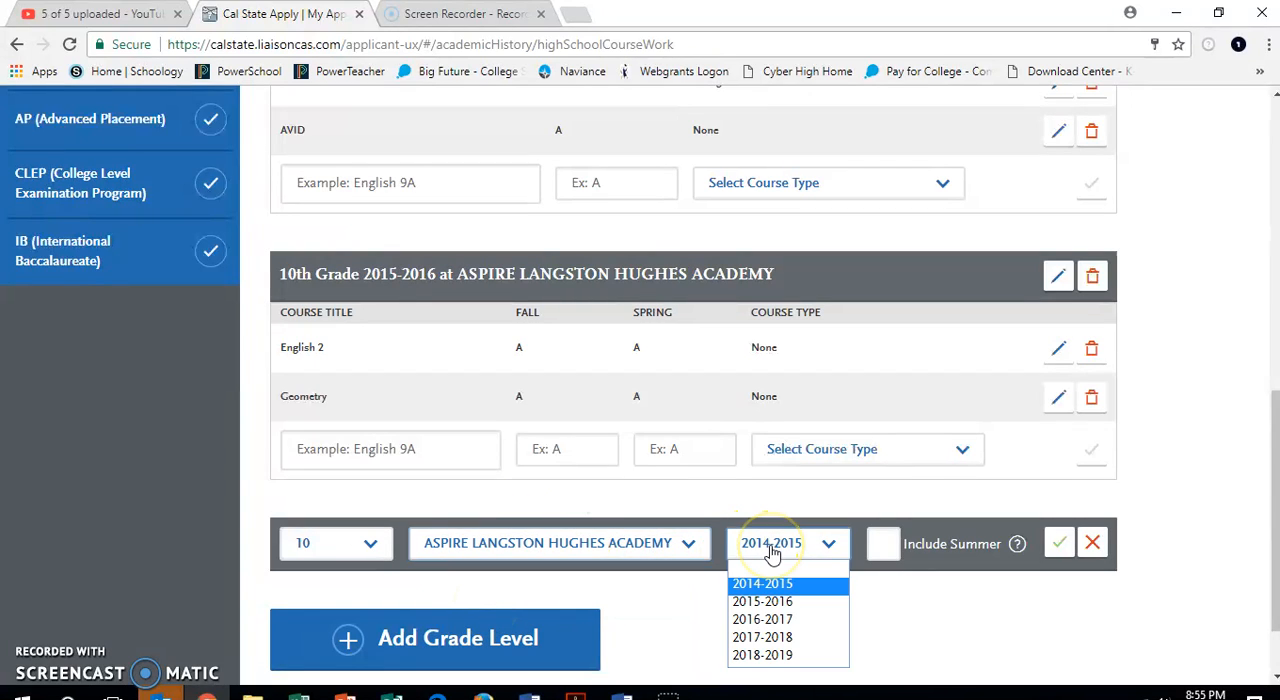
pyautogui.click(776, 601)
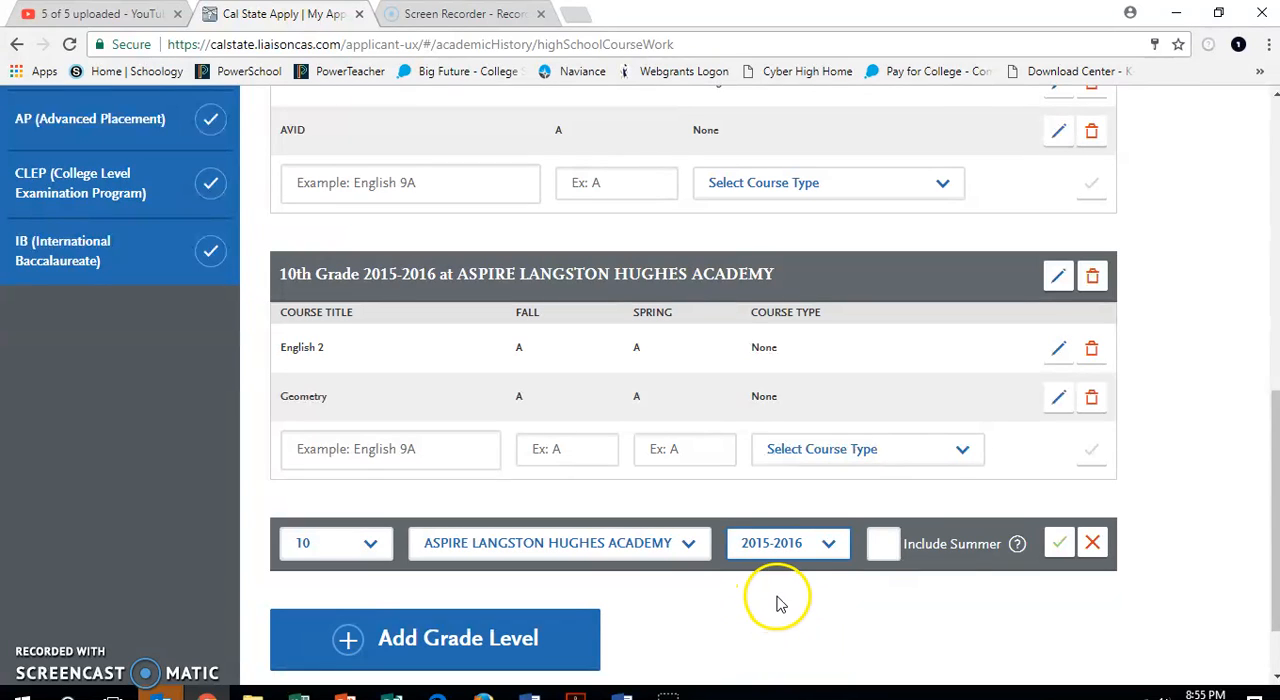
pyautogui.click(1062, 546)
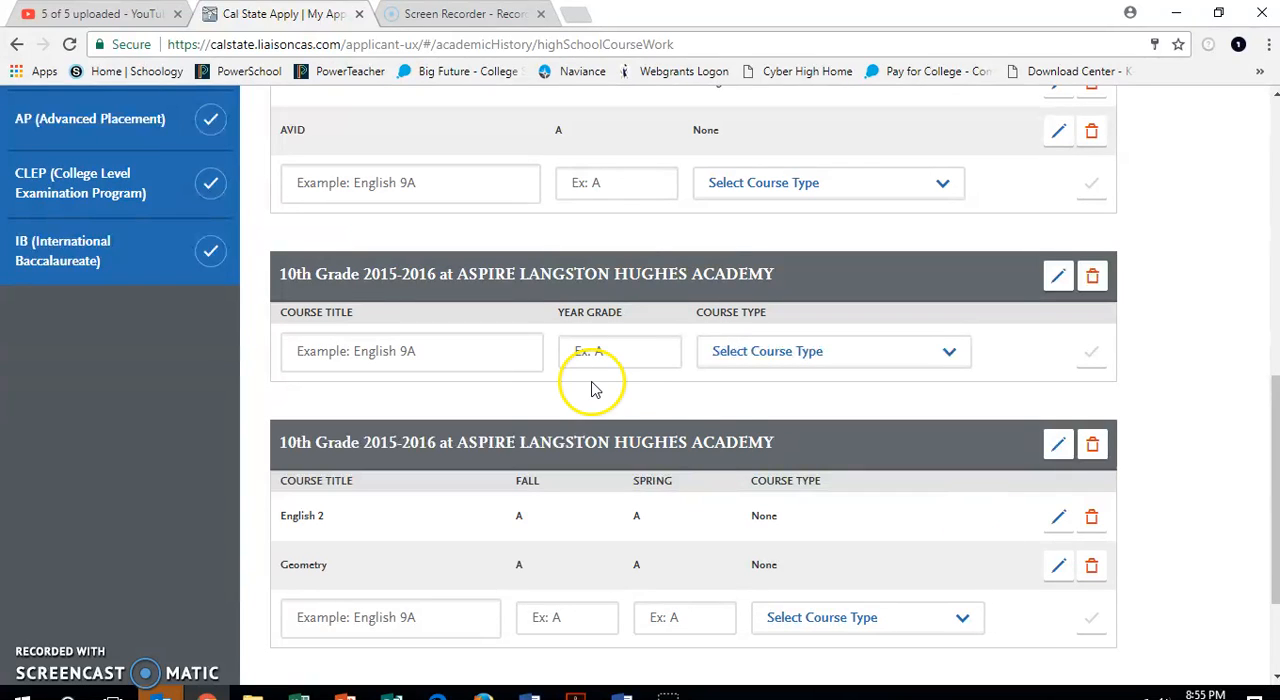
# Add the suggested course Physics to the full-year 10th grade entry with year grade A and course type None.
pyautogui.click(395, 336)
pyautogui.click(389, 351)
pyautogui.write('Phys')
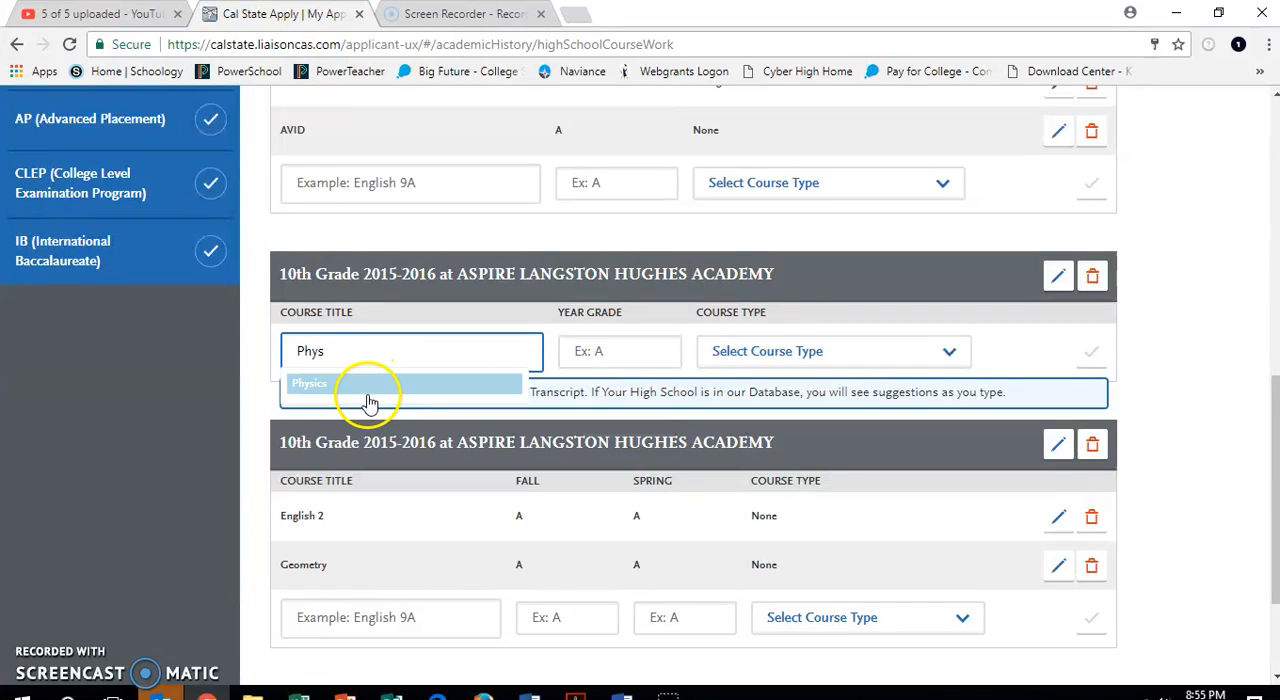
pyautogui.click(365, 386)
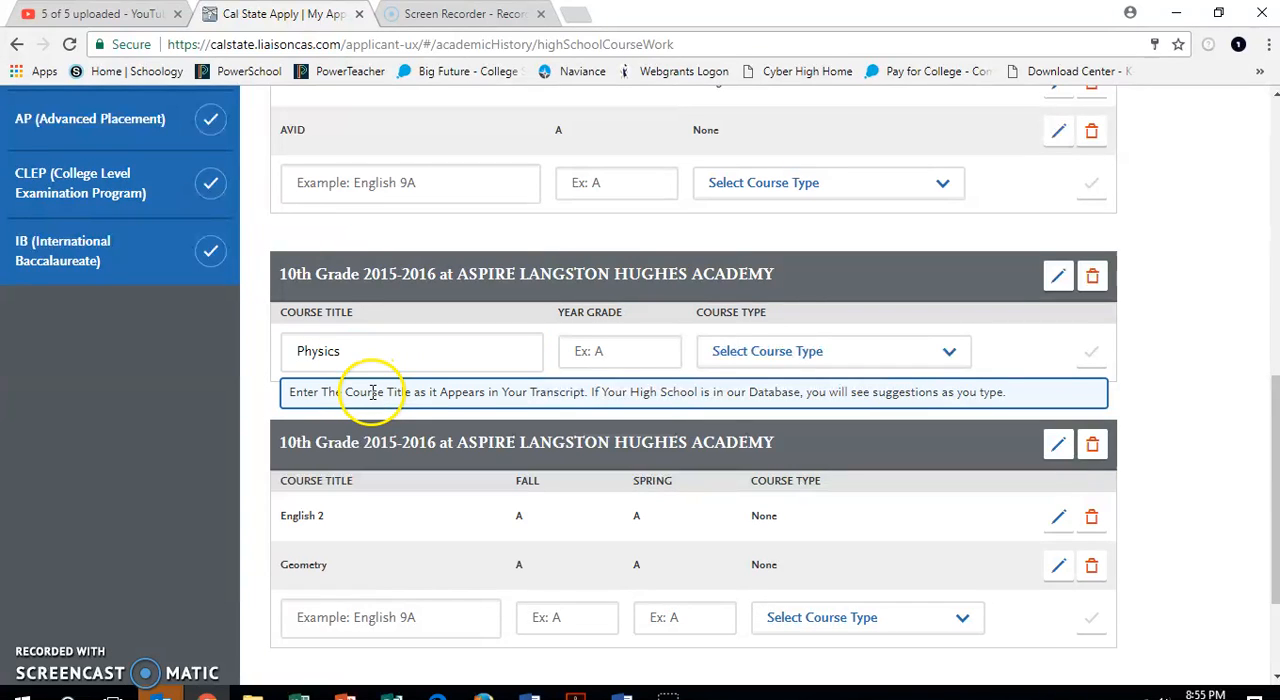
pyautogui.click(652, 355)
pyautogui.click(749, 357)
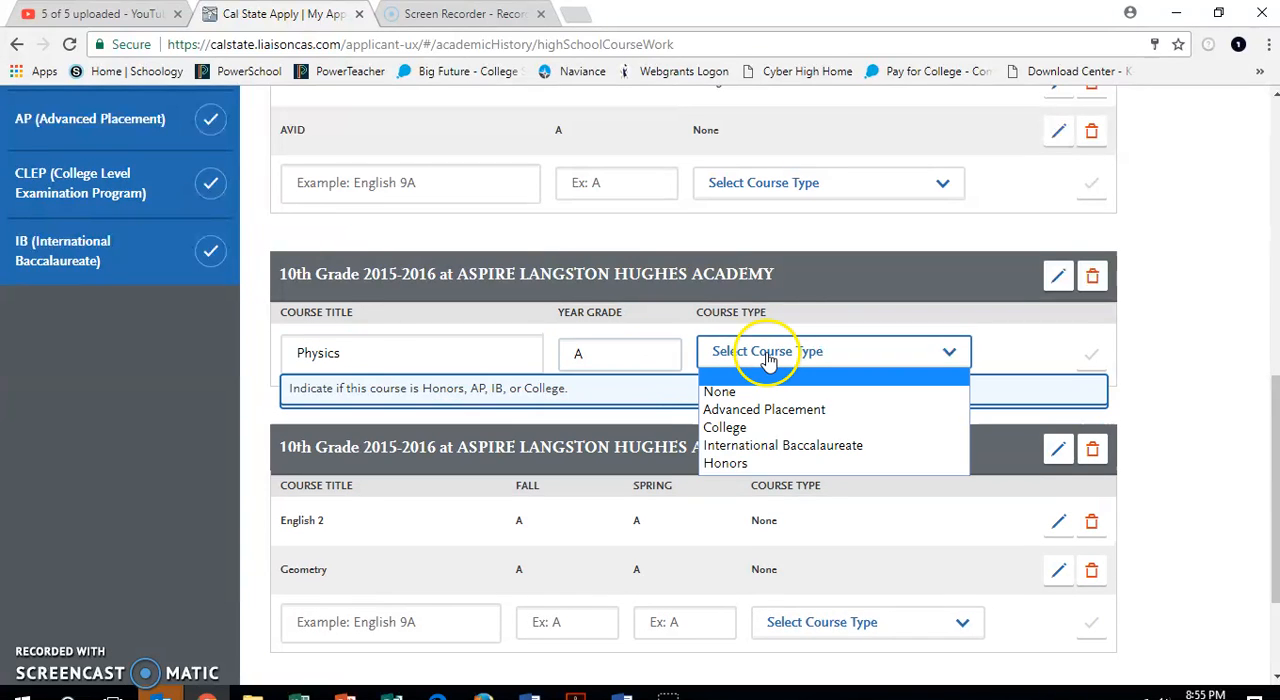
pyautogui.click(757, 394)
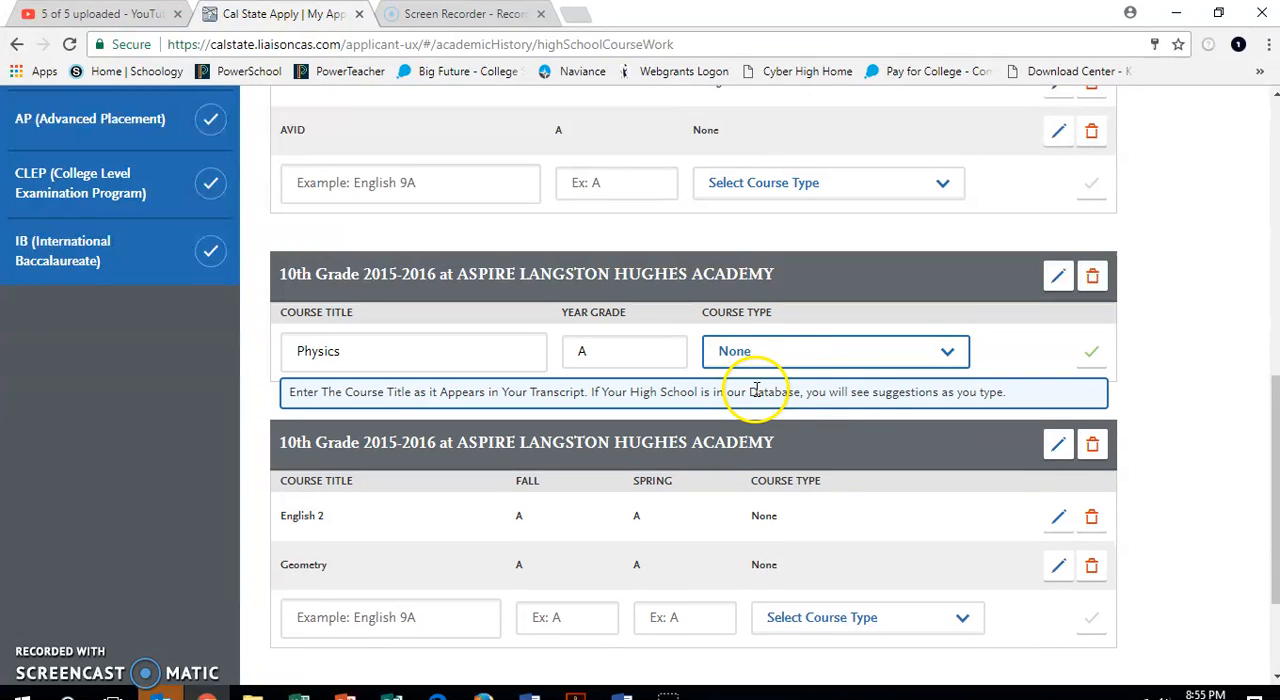
pyautogui.click(1092, 358)
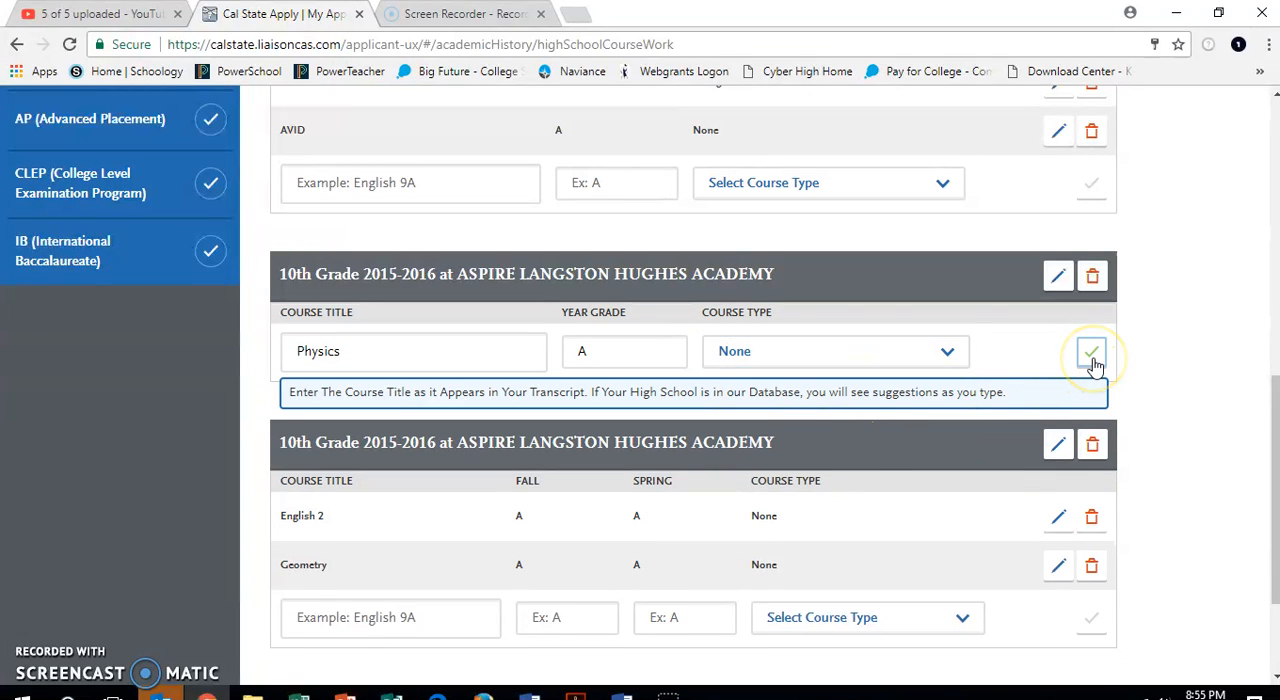
# Add the suggested course Spanish 2 to the full-year 10th grade entry with year grade A and course type None.
pyautogui.click(400, 402)
pyautogui.write('Spanish')
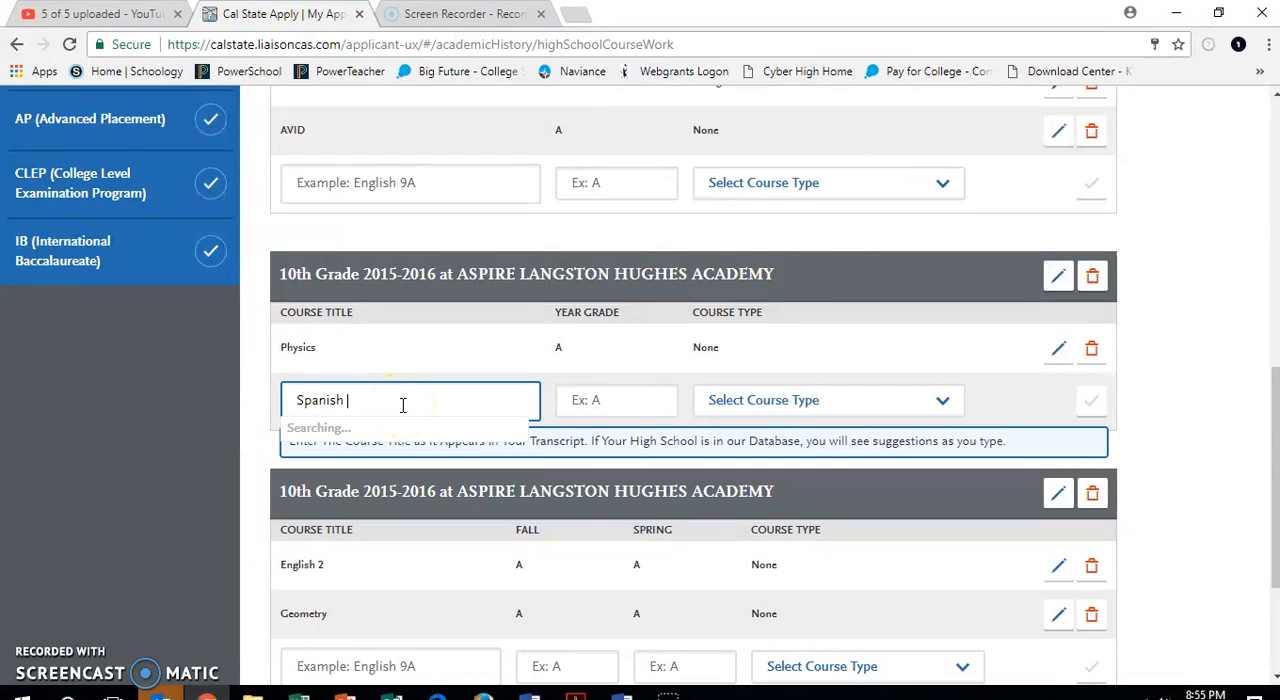
pyautogui.click(386, 456)
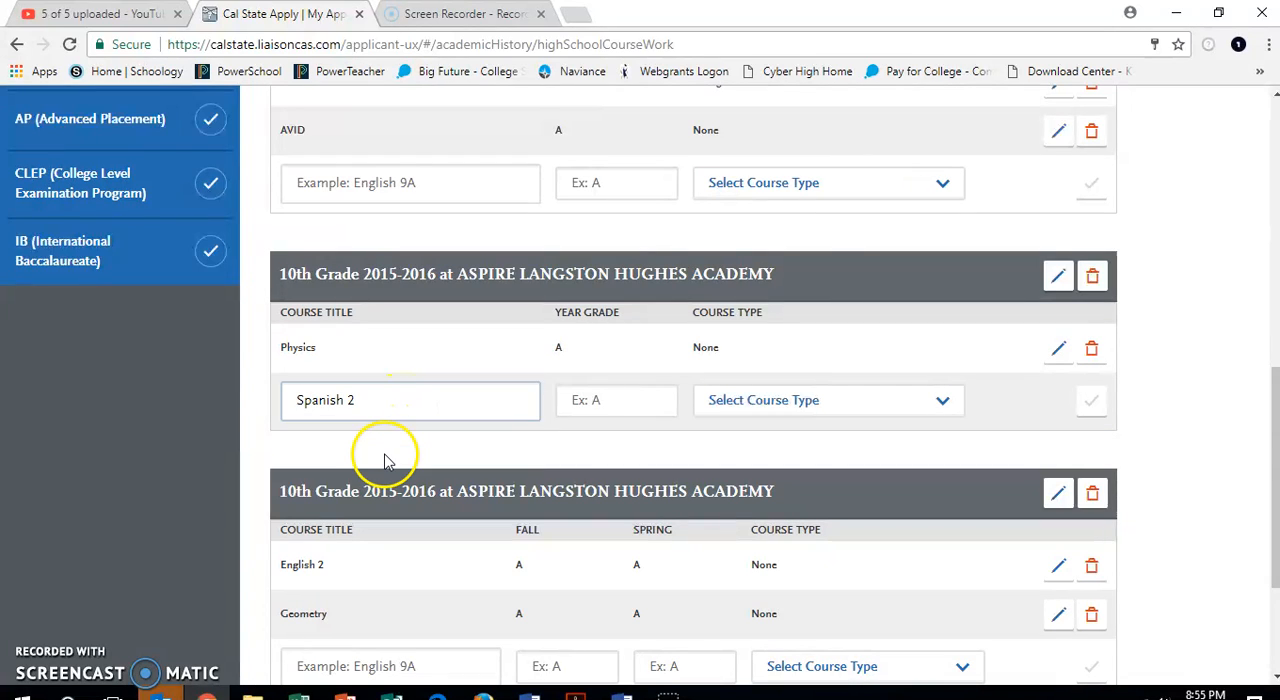
pyautogui.click(614, 408)
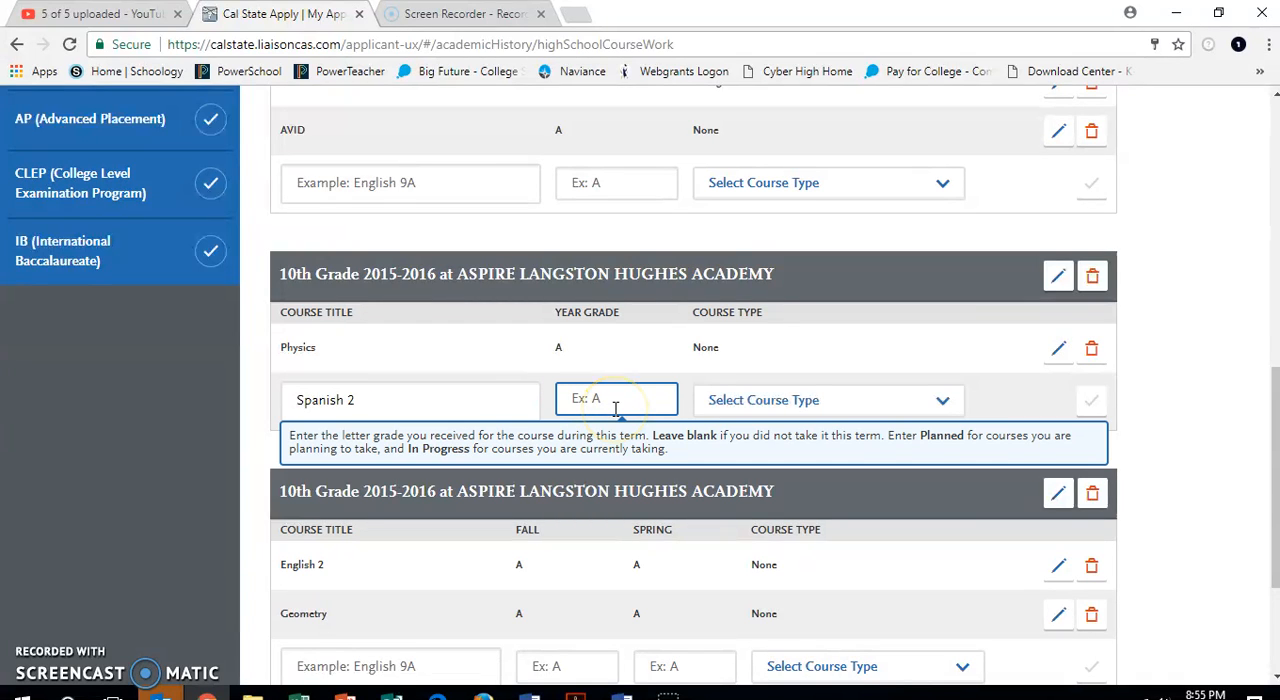
pyautogui.write('A')
pyautogui.click(786, 400)
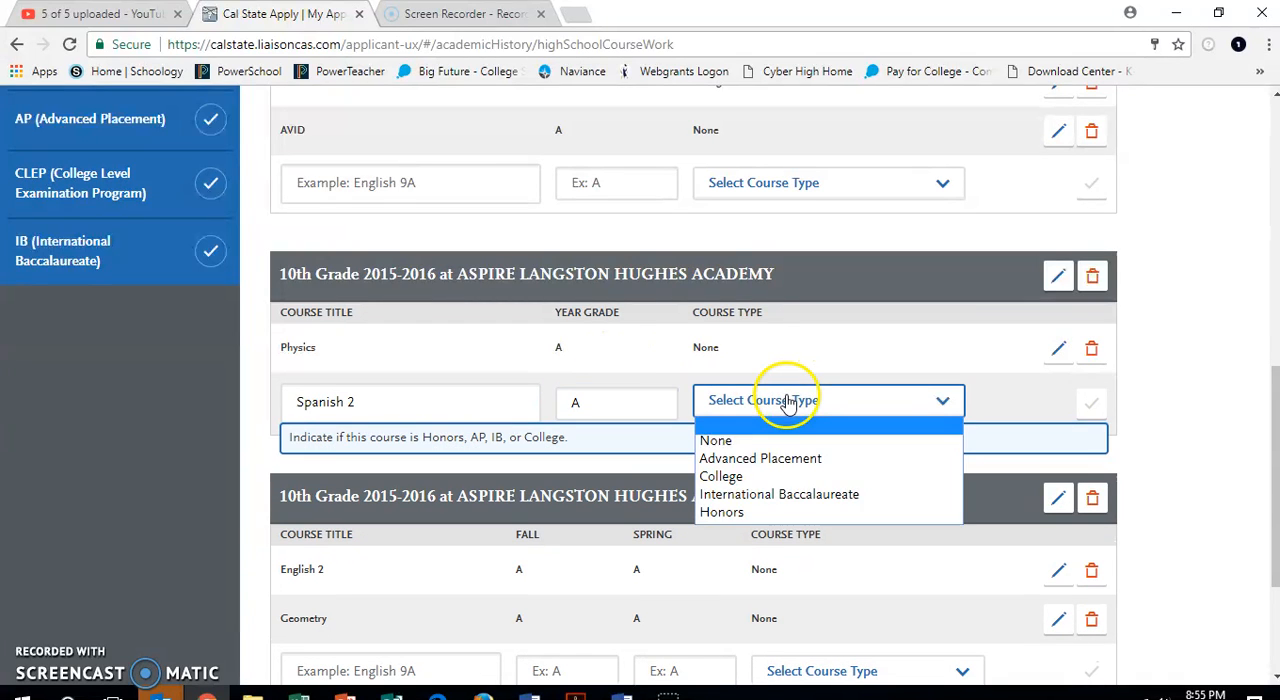
pyautogui.click(766, 450)
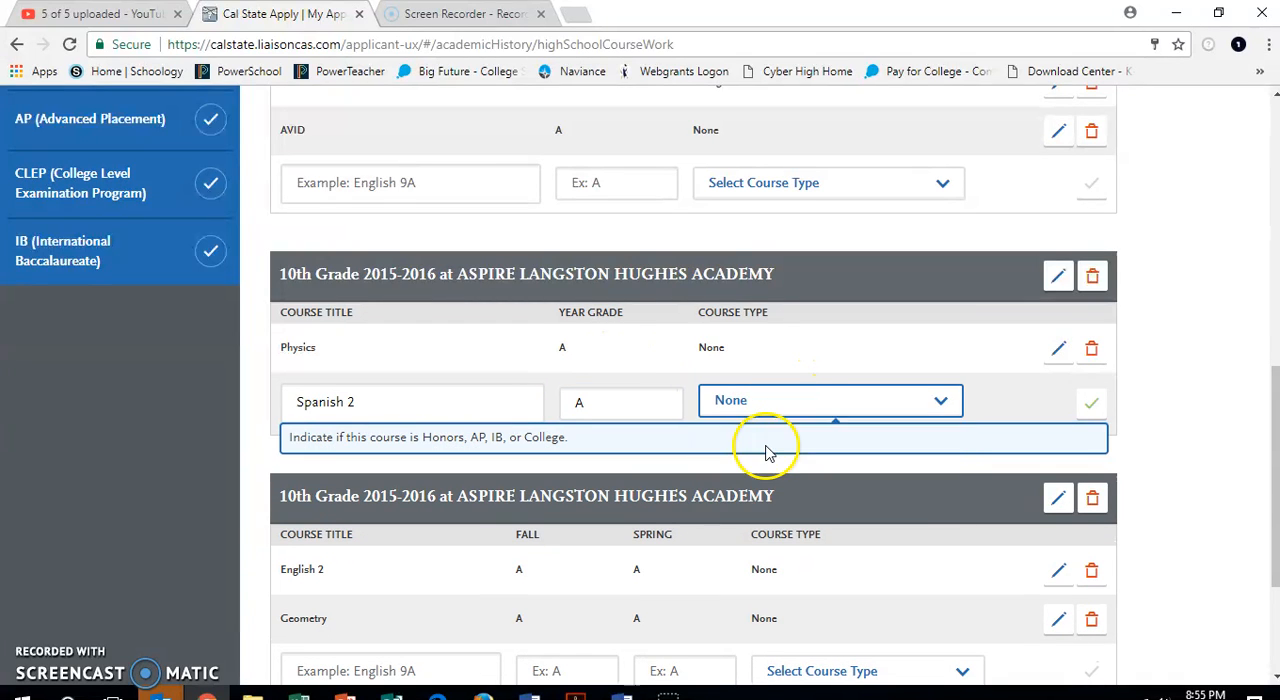
pyautogui.click(1093, 415)
# Add the suggested course World History to the full-year 10th grade entry with year grade A and course type None.
pyautogui.click(474, 455)
pyautogui.write('Wor')
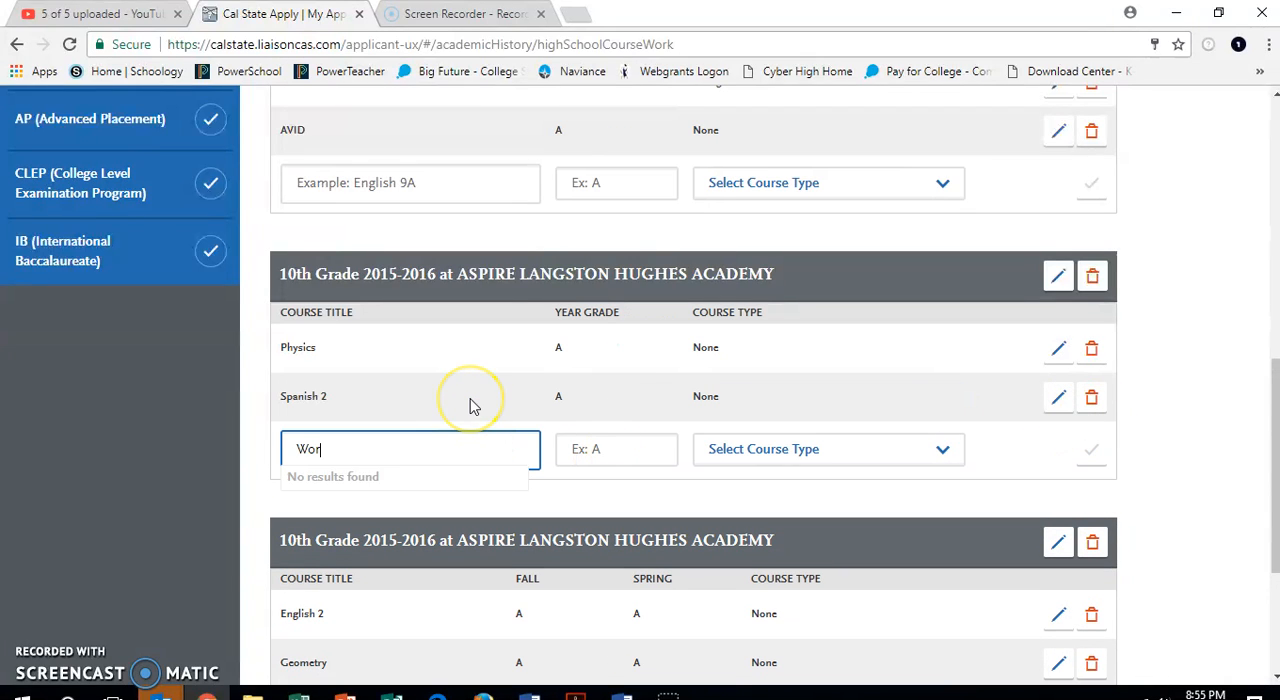
pyautogui.click(366, 486)
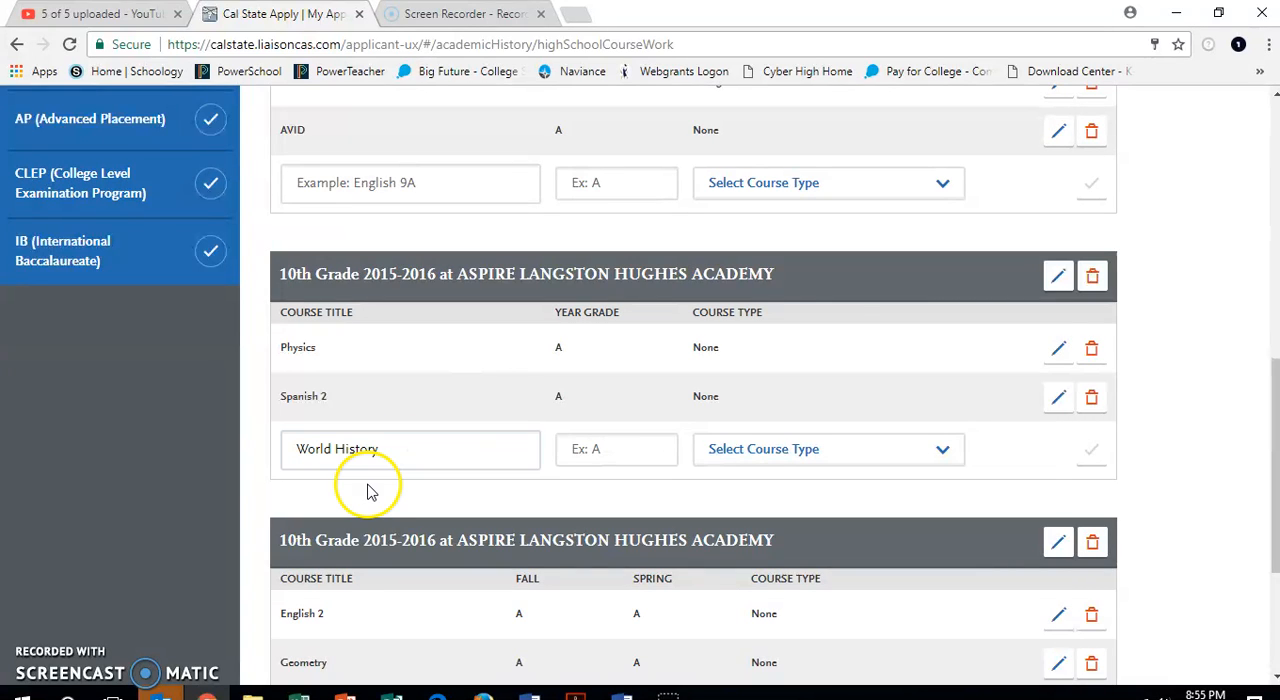
pyautogui.click(636, 453)
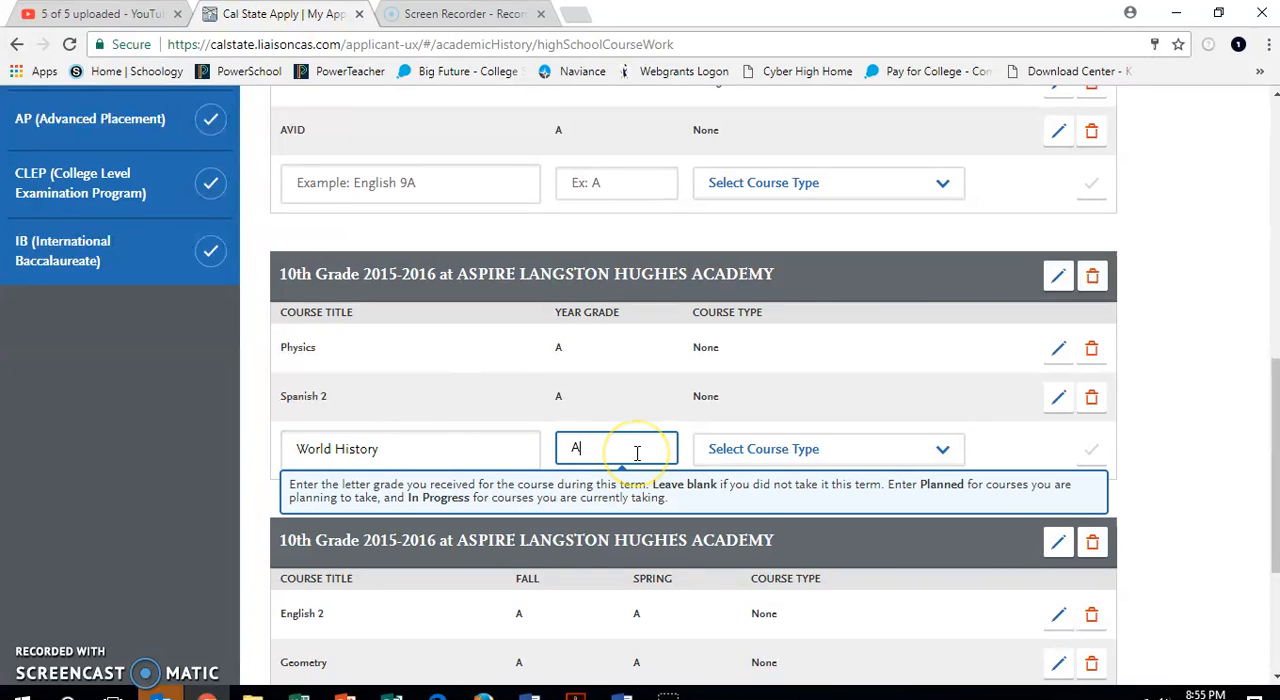
pyautogui.write('A')
pyautogui.click(794, 449)
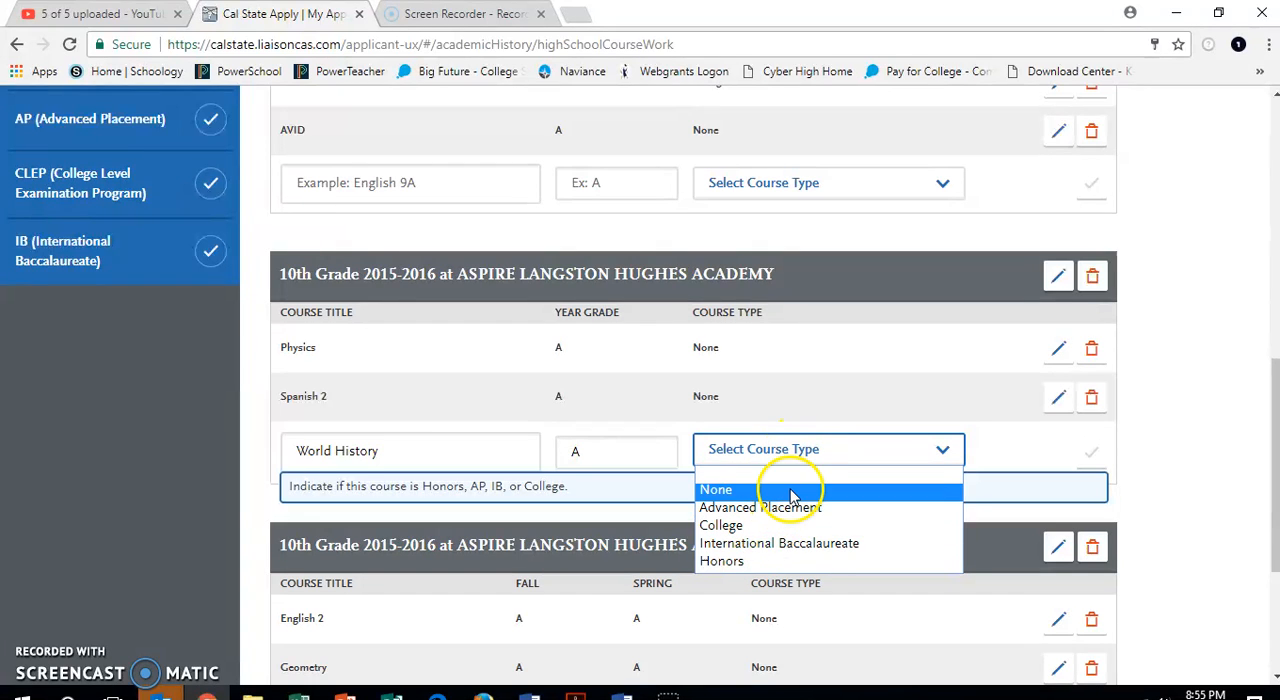
pyautogui.click(788, 490)
pyautogui.click(1092, 452)
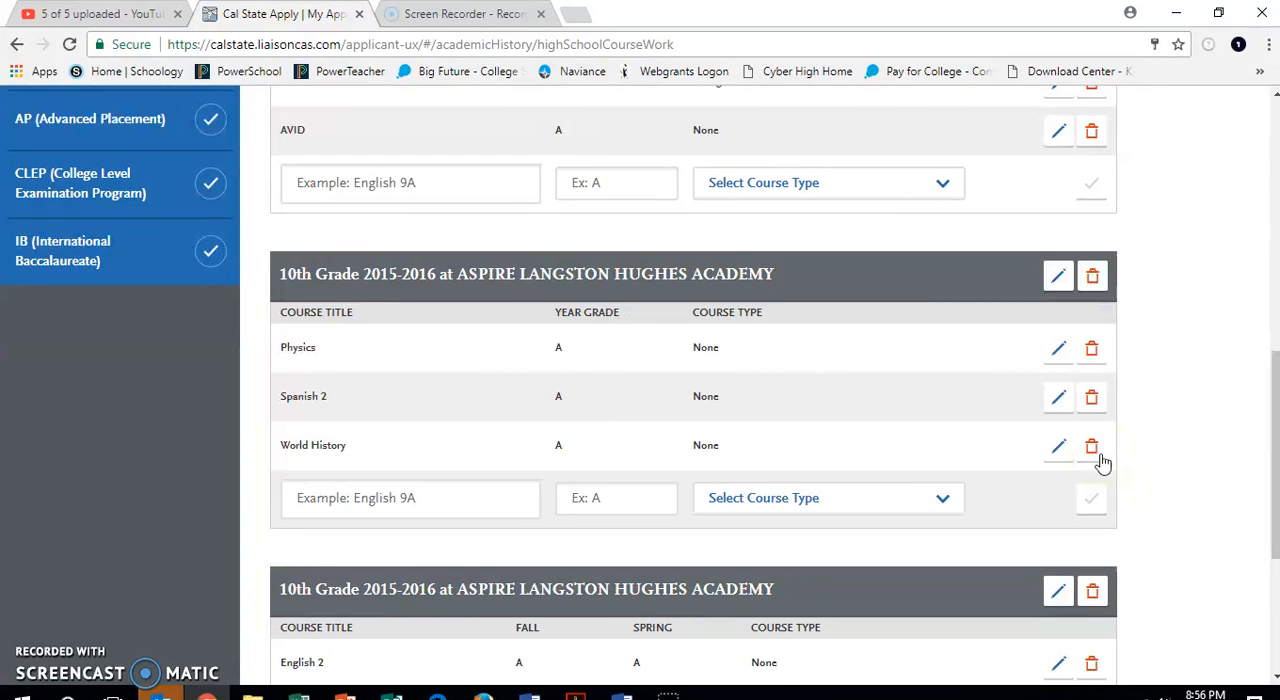
# Add the course History 17B to the full-year 10th grade entry with year grade A and course type College.
pyautogui.click(476, 505)
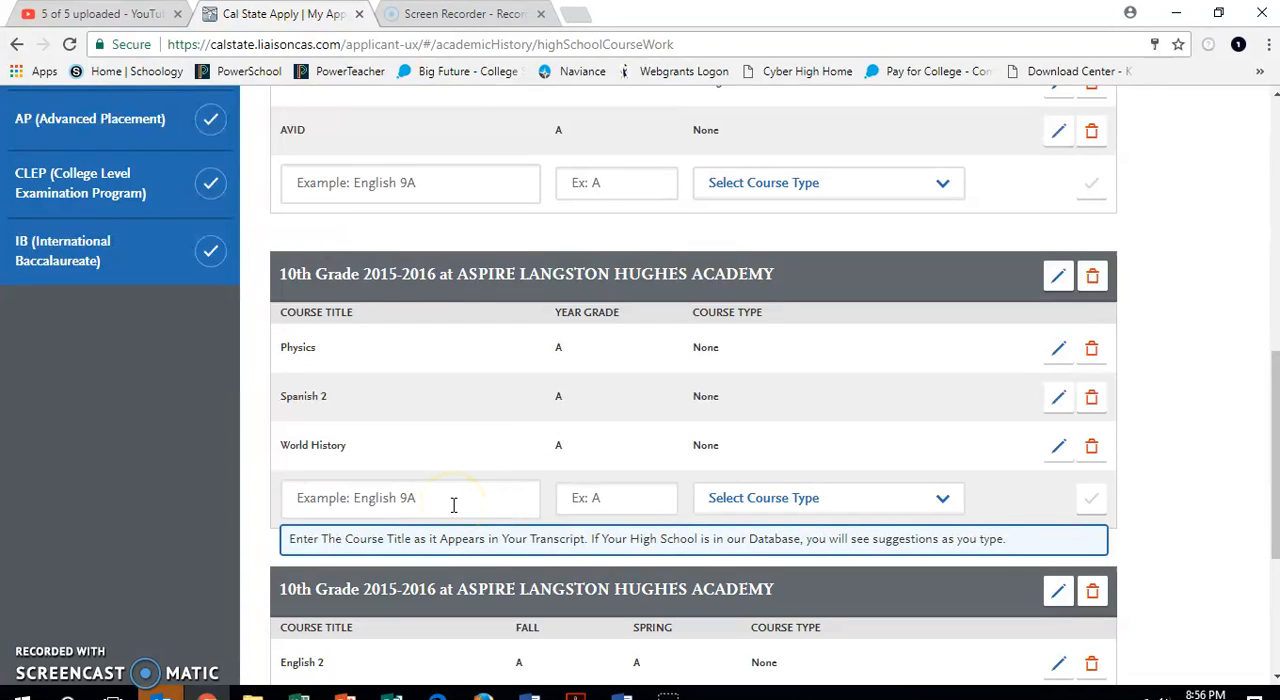
pyautogui.click(453, 505)
pyautogui.write('Histo')
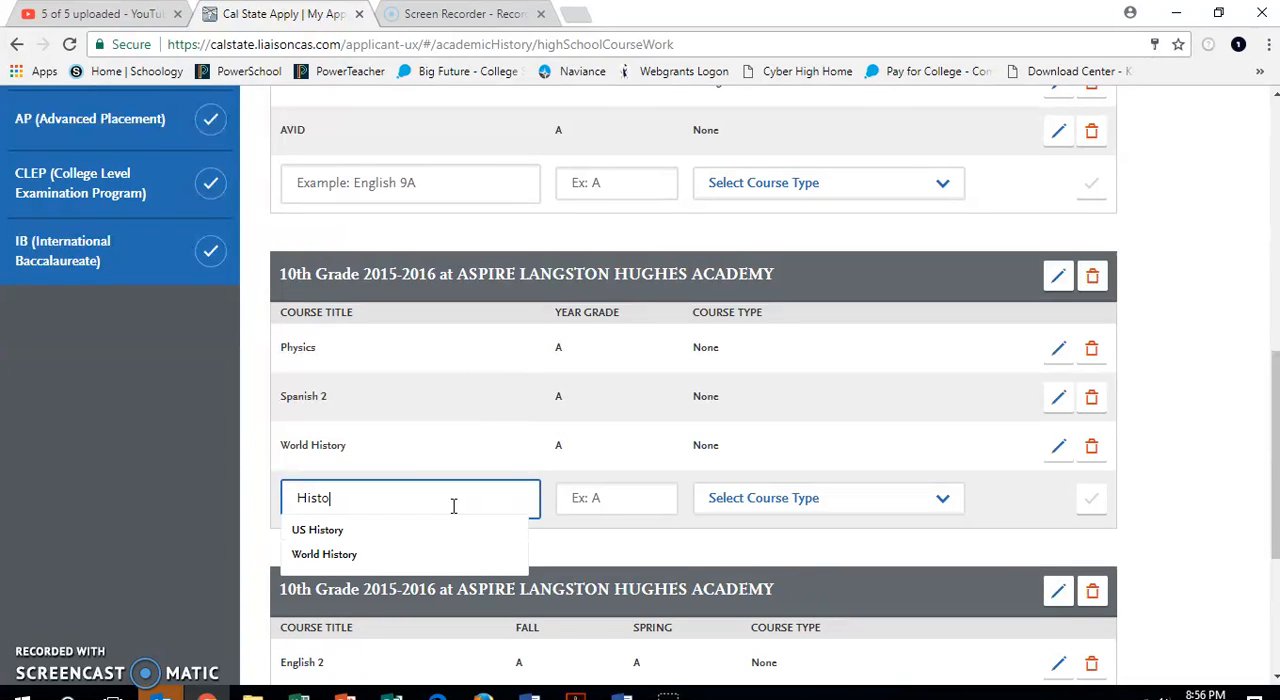
pyautogui.write('ry 17B')
pyautogui.click(650, 507)
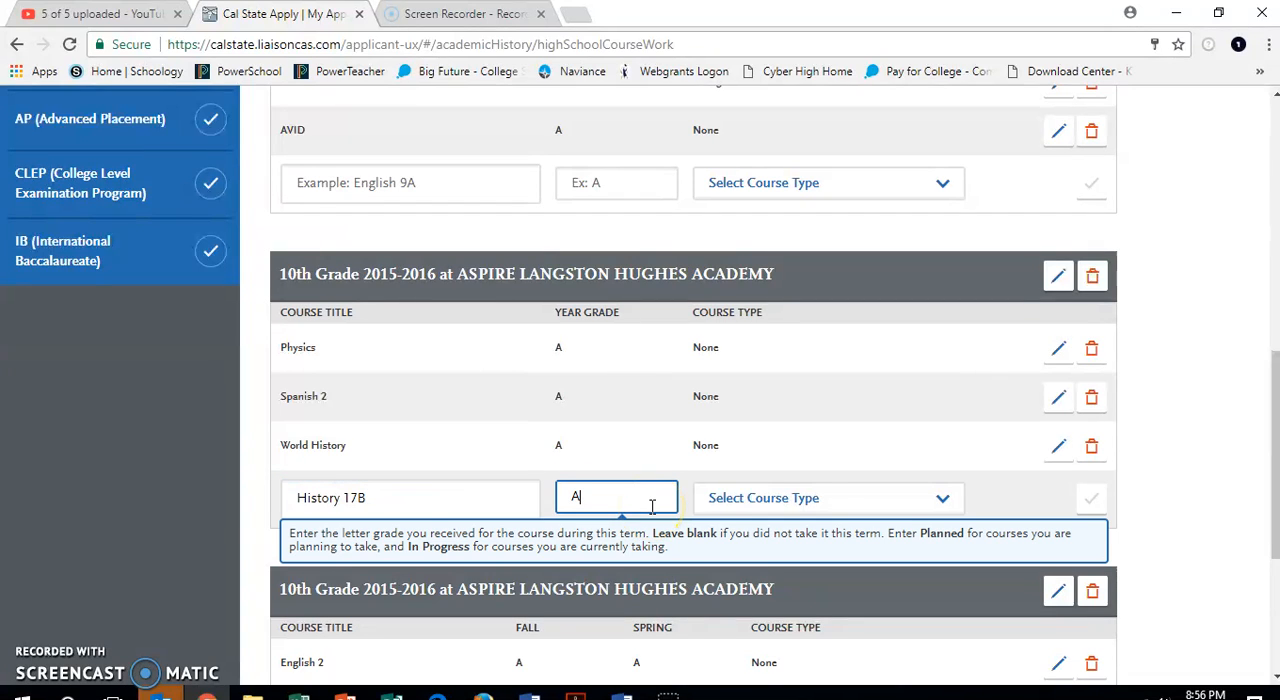
pyautogui.press('Tab')
pyautogui.click(792, 497)
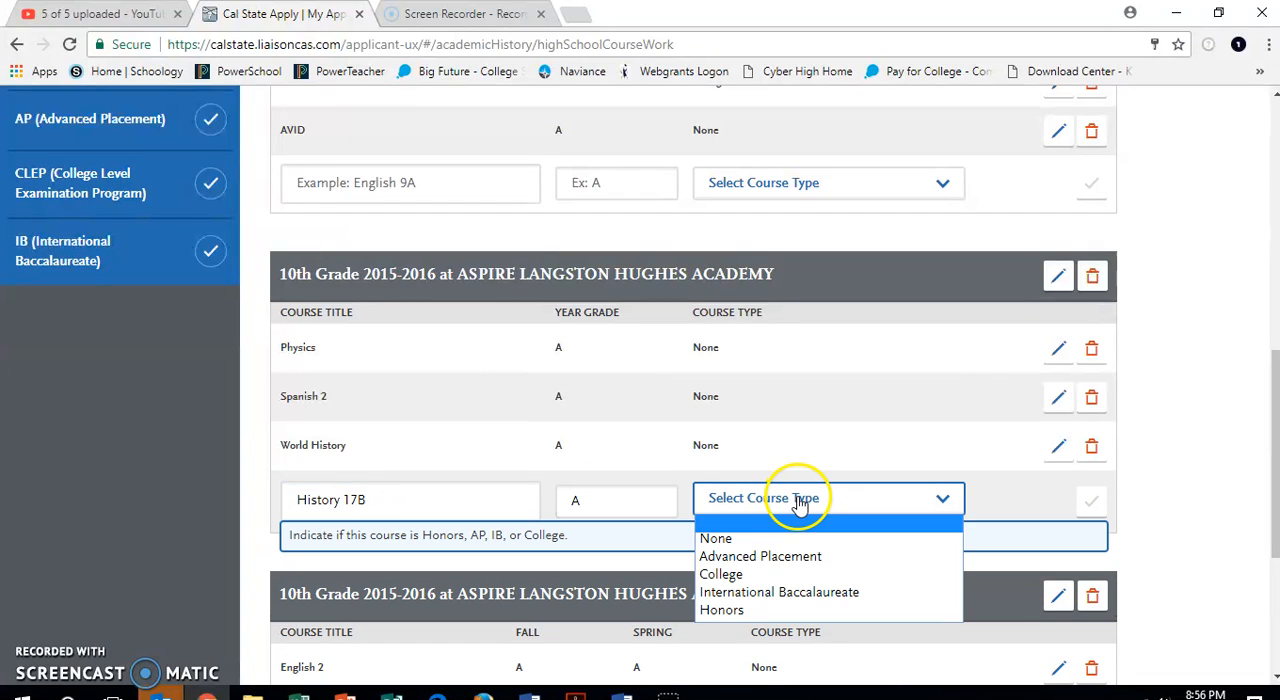
pyautogui.click(762, 575)
pyautogui.click(1095, 508)
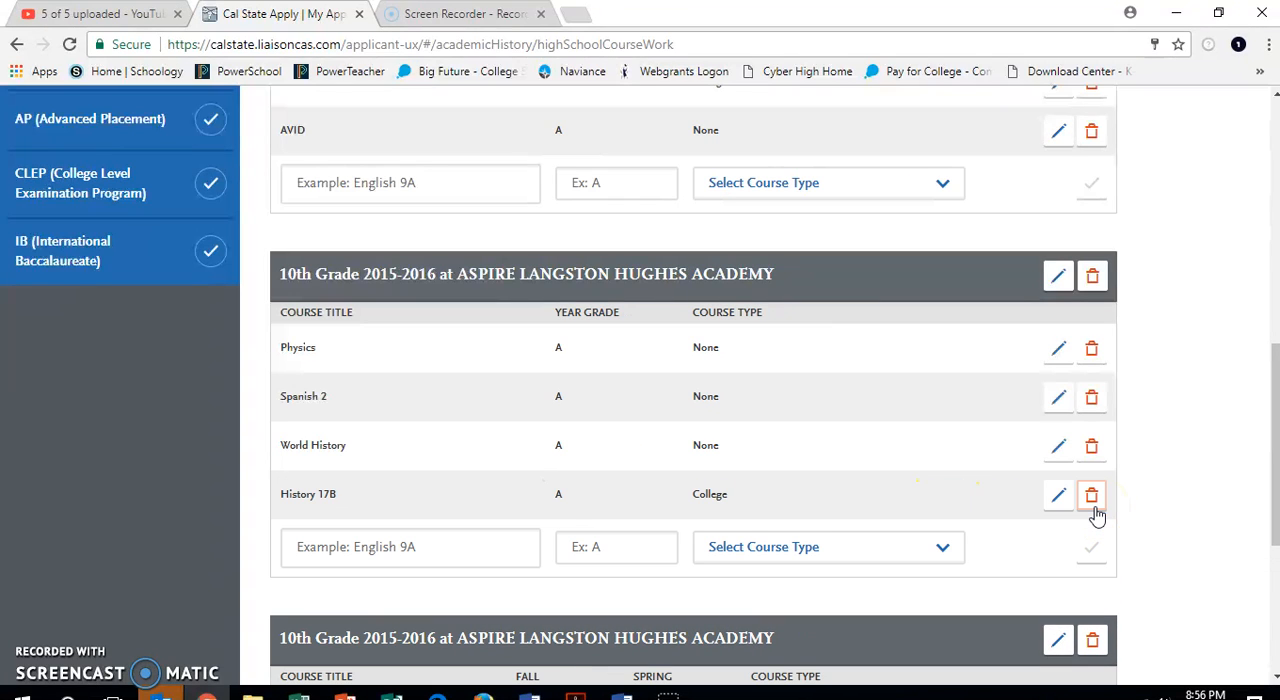
# Add grade level 11 using the first Aspire Langston Hughes Academy entry with academic year 2016-2017, leaving summer out.
pyautogui.scroll(-4, 1095, 514)
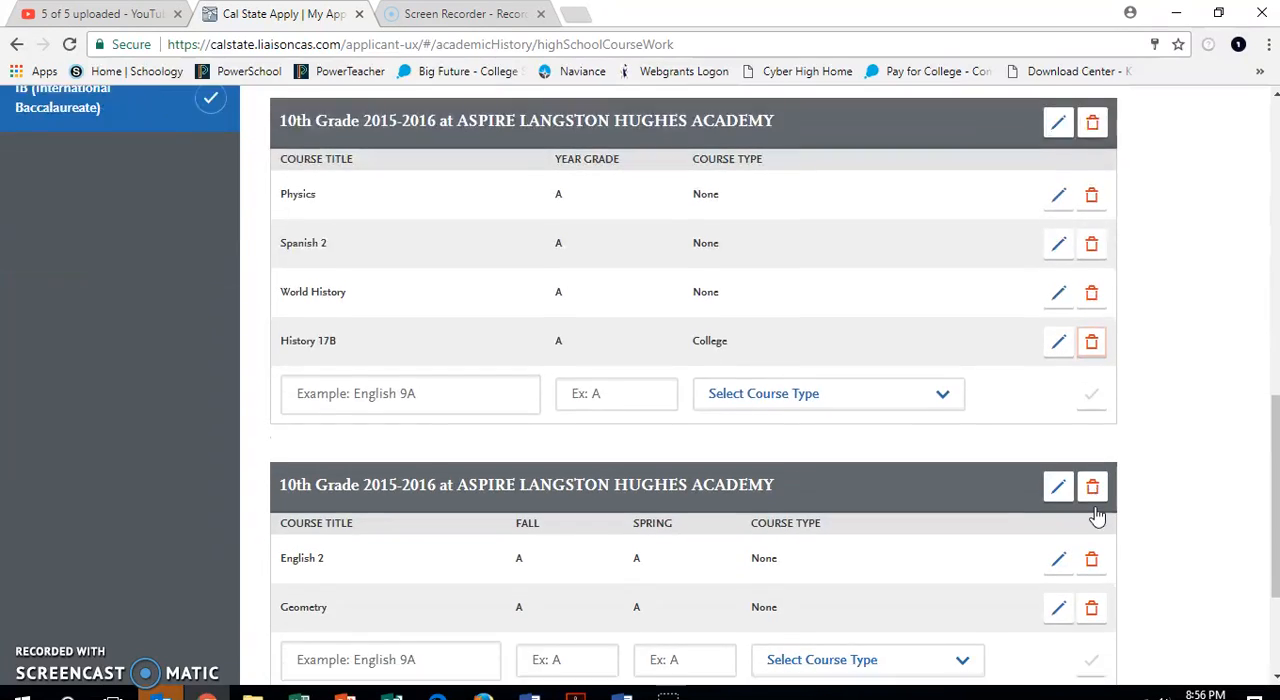
pyautogui.click(523, 537)
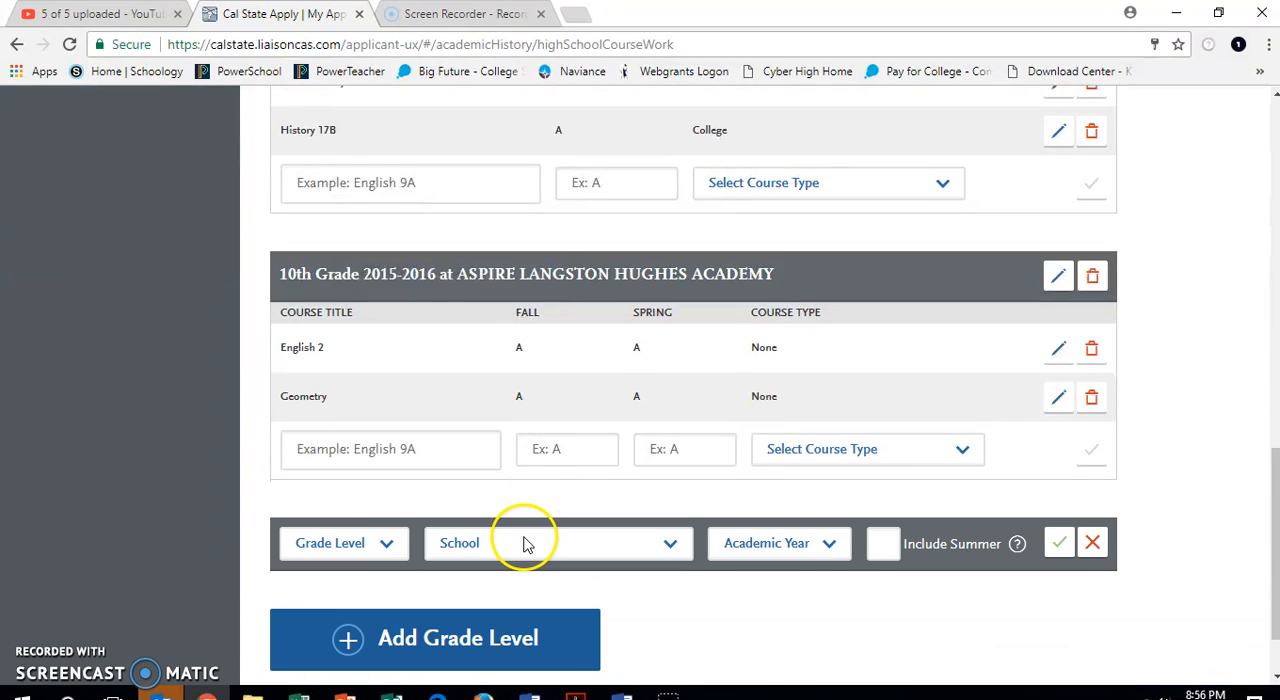
pyautogui.click(383, 545)
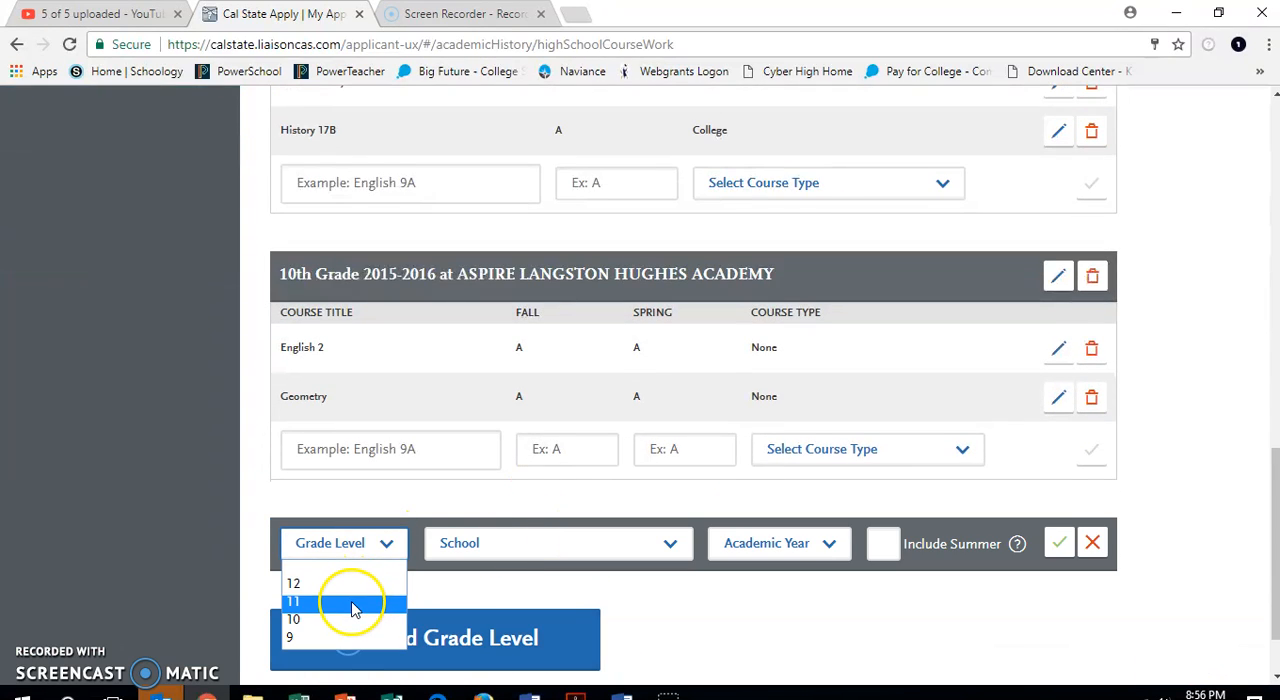
pyautogui.click(348, 600)
pyautogui.click(545, 543)
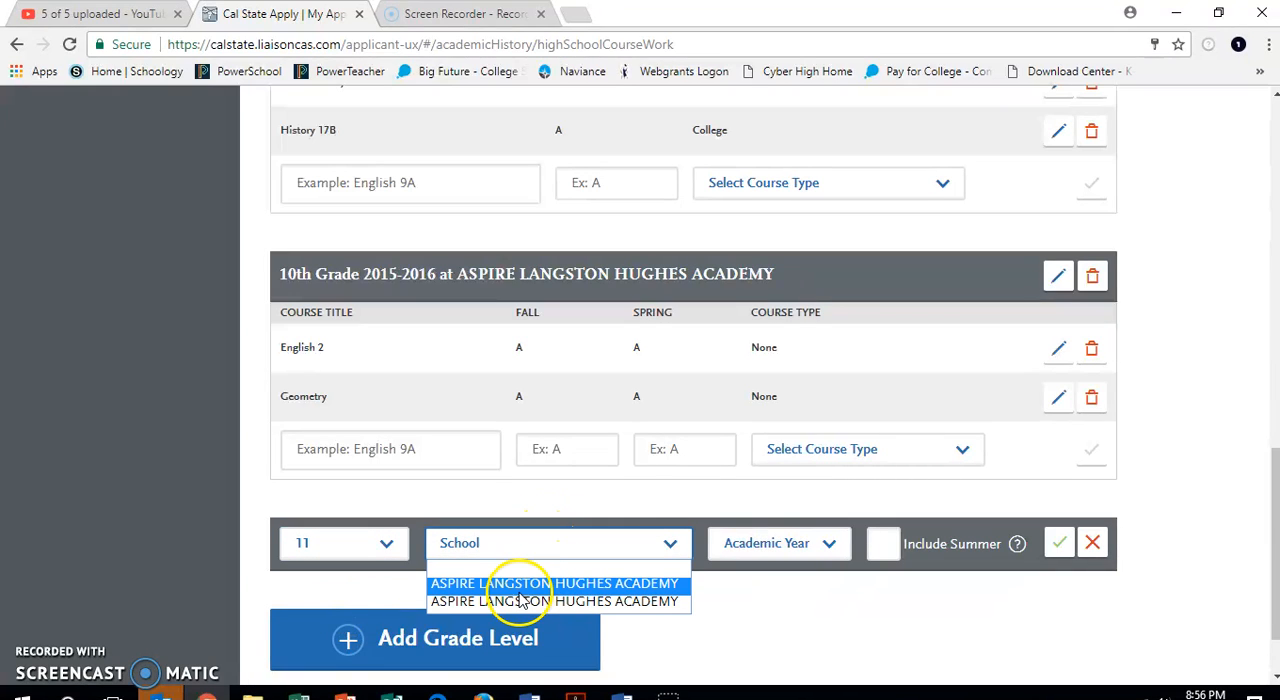
pyautogui.click(533, 585)
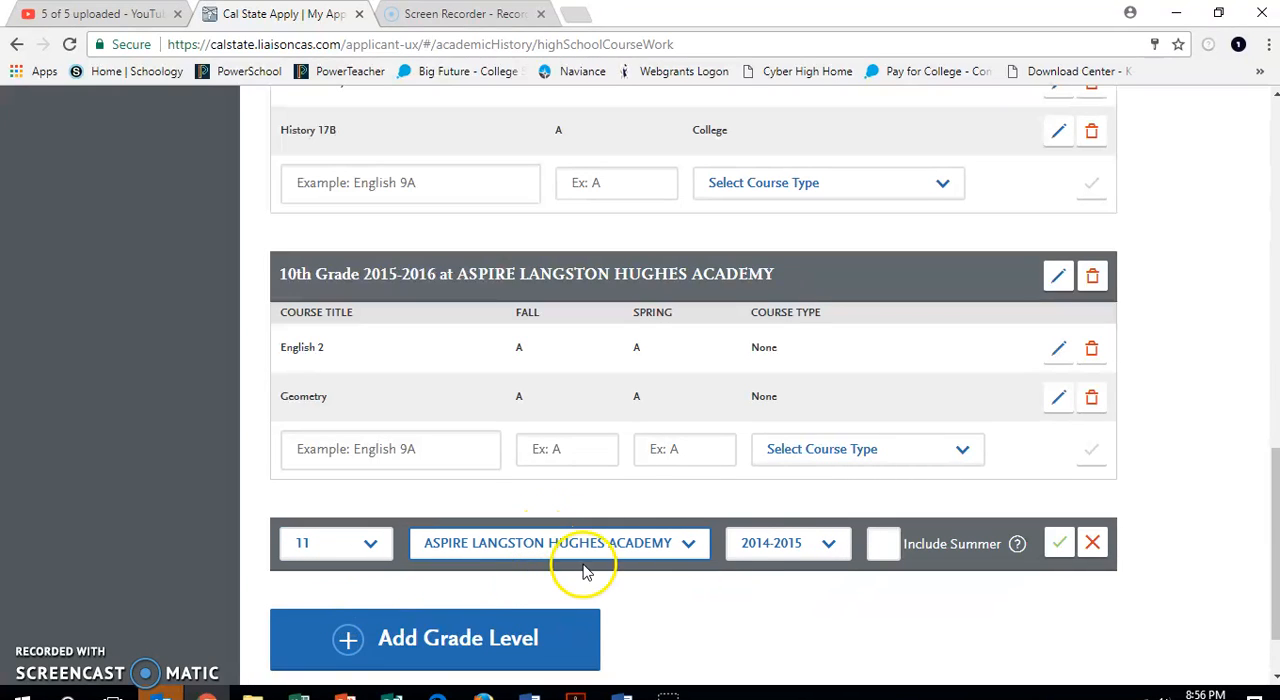
pyautogui.click(823, 543)
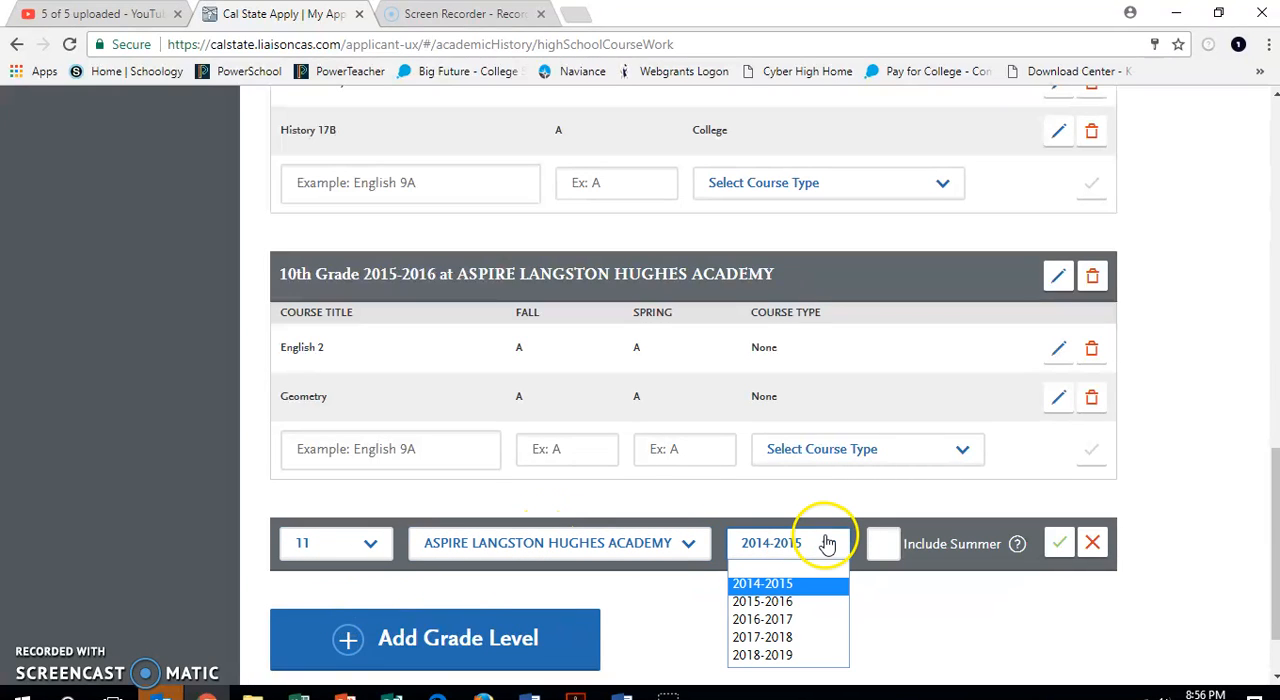
pyautogui.click(790, 620)
pyautogui.click(1058, 543)
# Add the suggested course English 3 to the 11th grade semester entry with fall grade A, spring grade A and course type None.
pyautogui.click(403, 625)
pyautogui.write('En')
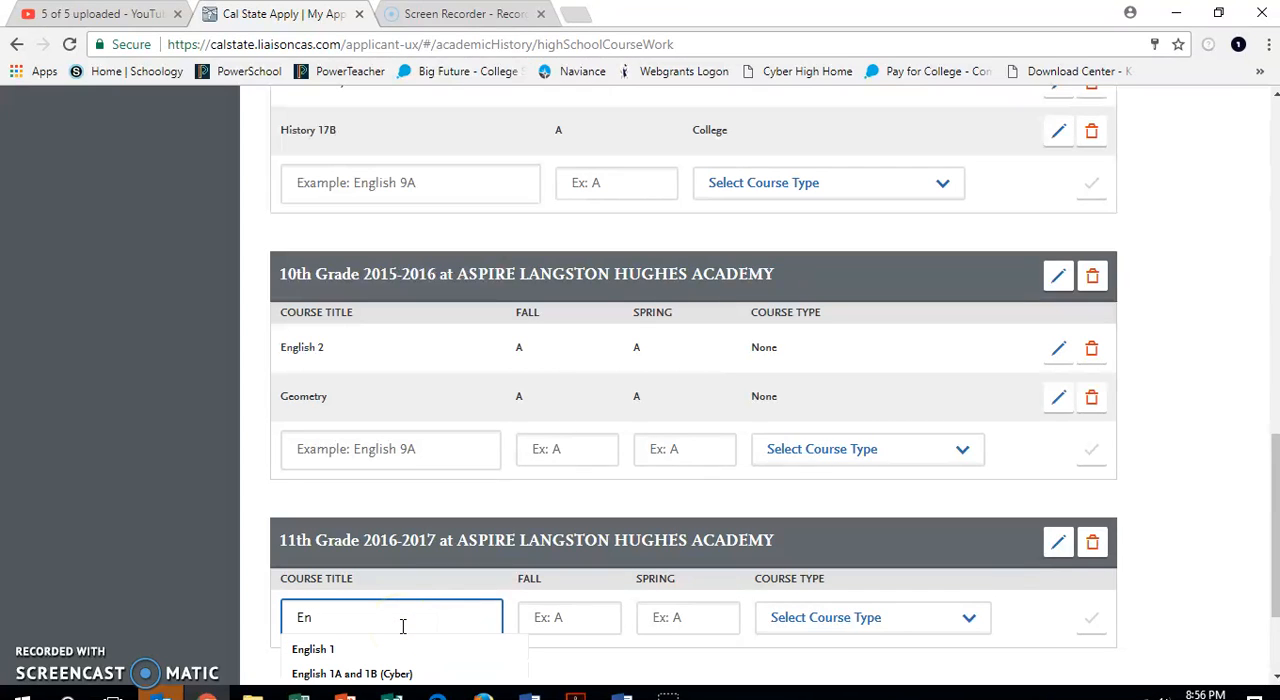
pyautogui.scroll(-1, 400, 623)
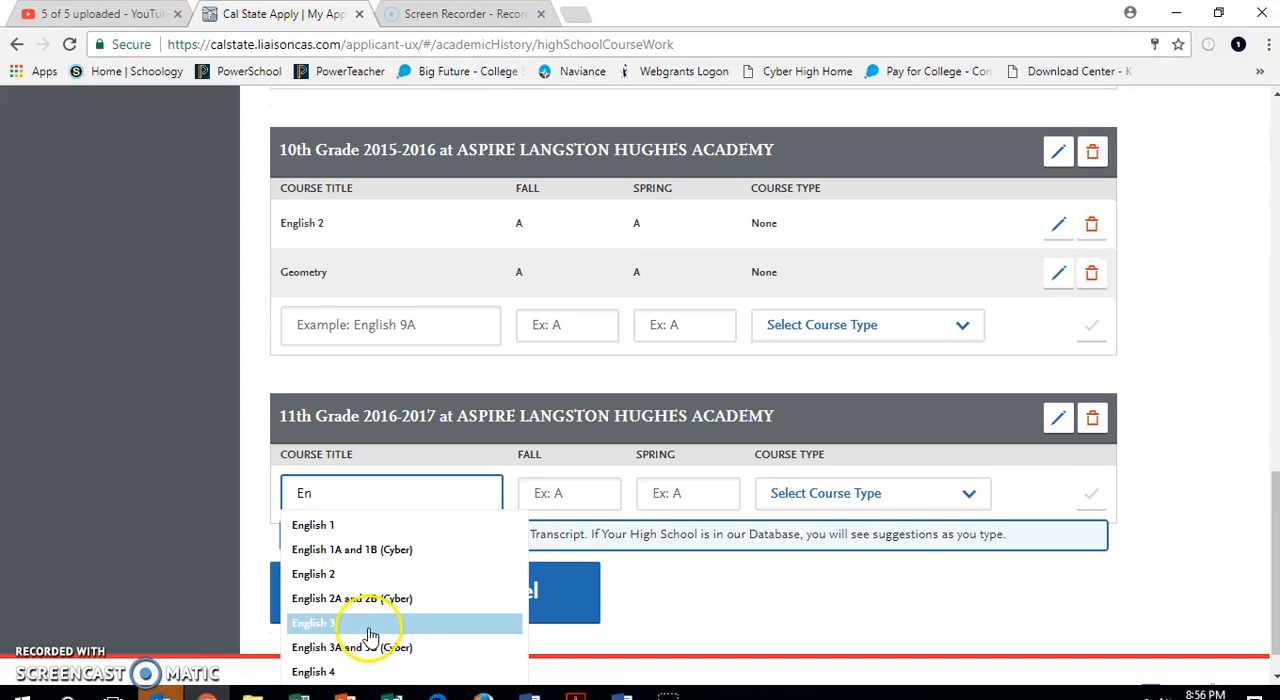
pyautogui.click(340, 630)
pyautogui.click(575, 500)
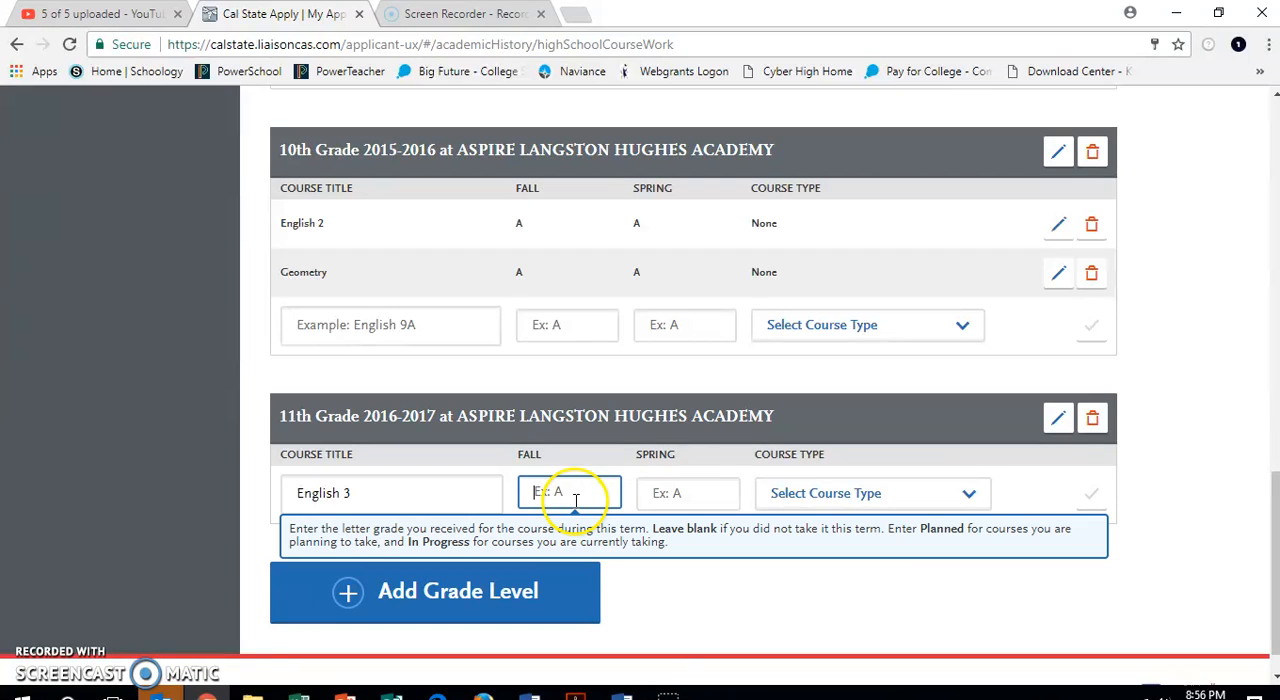
pyautogui.write('A')
pyautogui.click(683, 505)
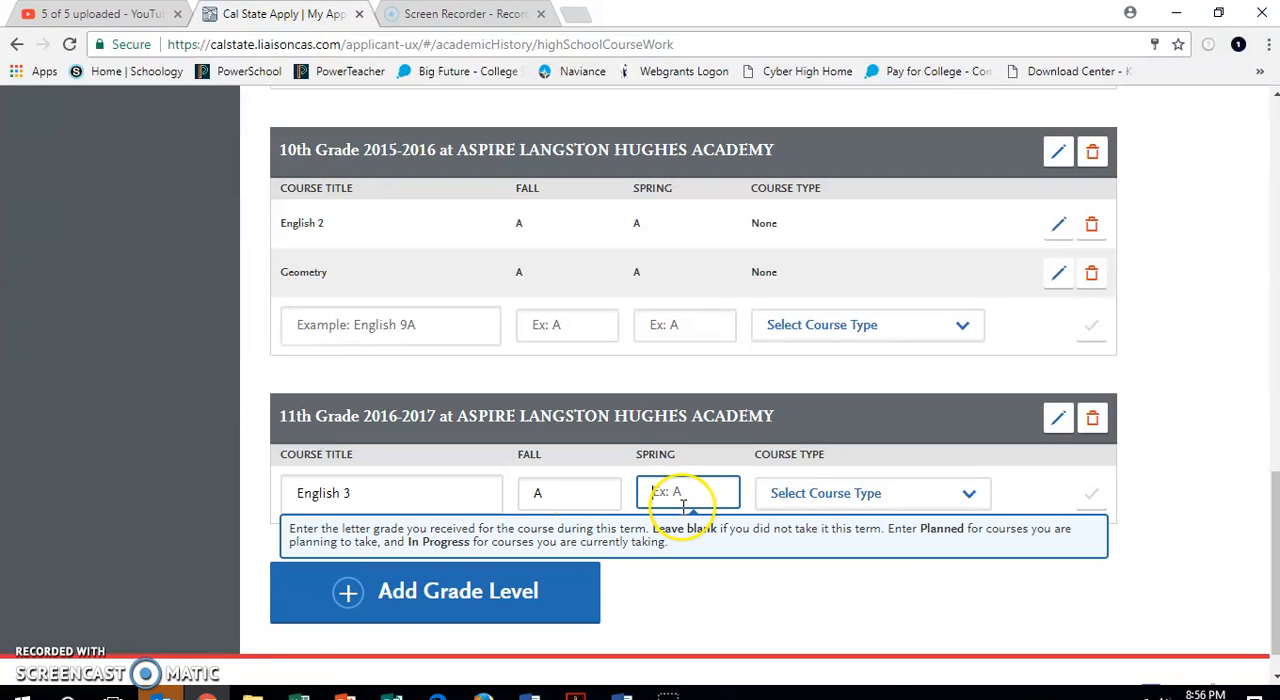
pyautogui.write('A')
pyautogui.press('Tab')
pyautogui.click(845, 492)
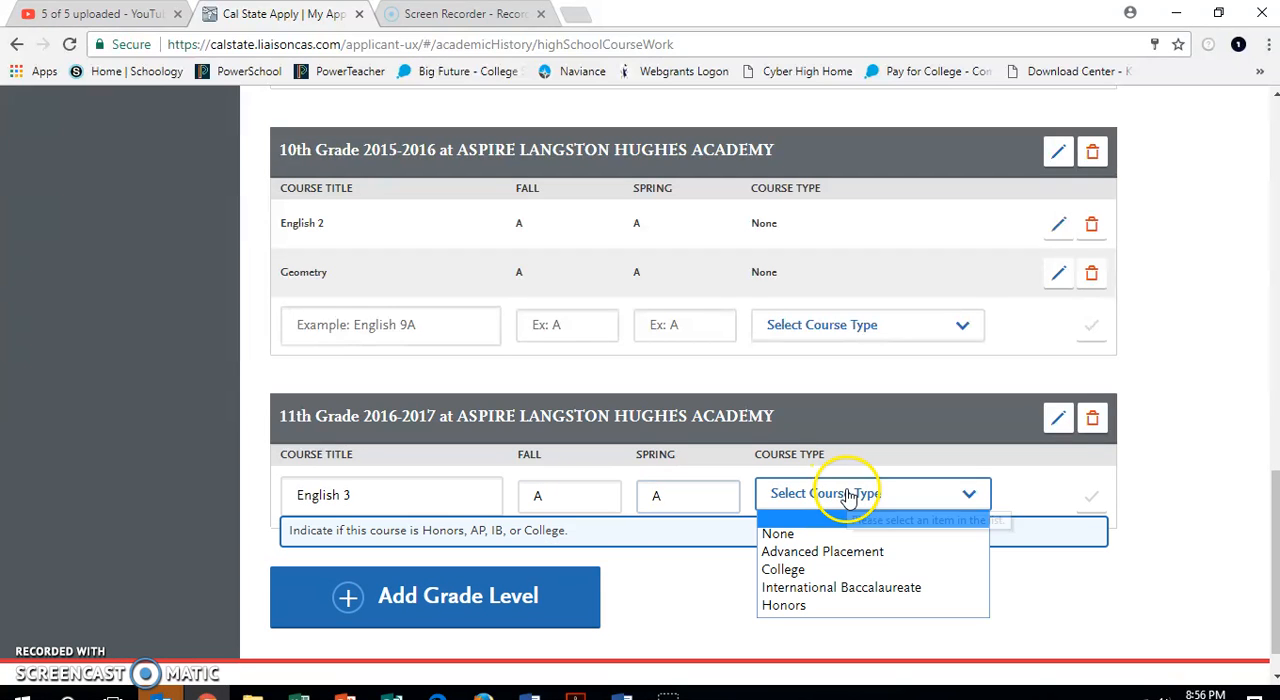
pyautogui.click(836, 533)
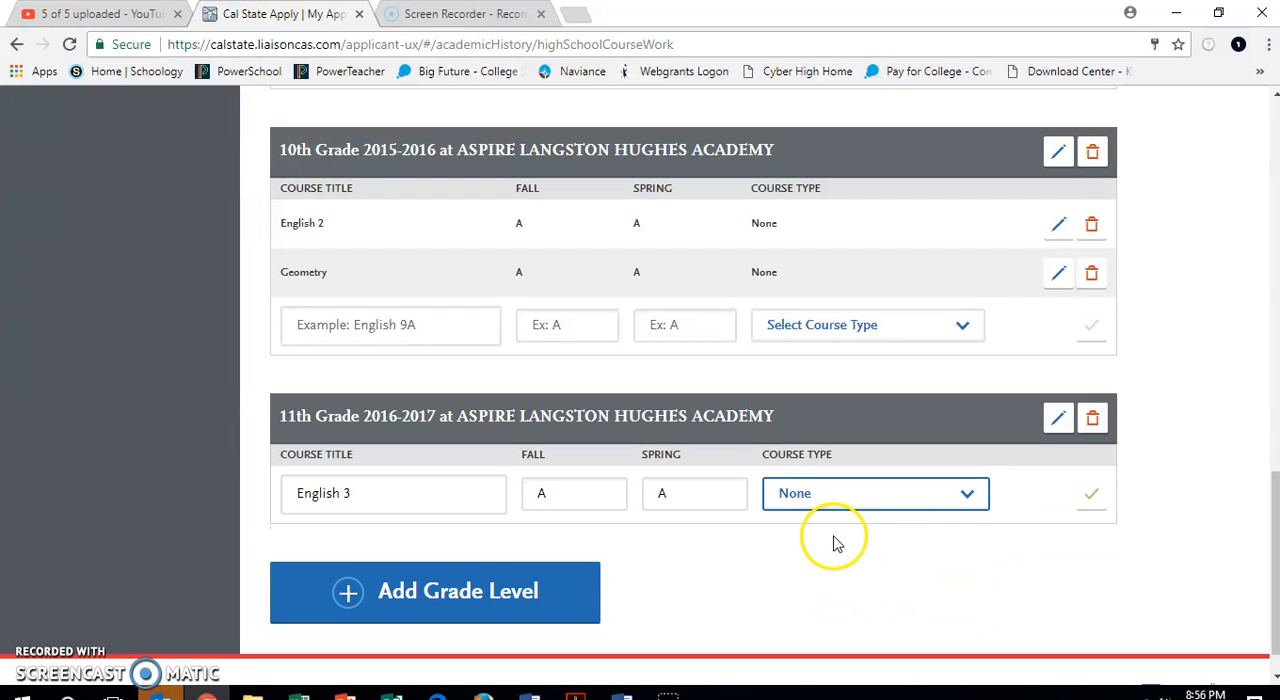
pyautogui.click(1093, 495)
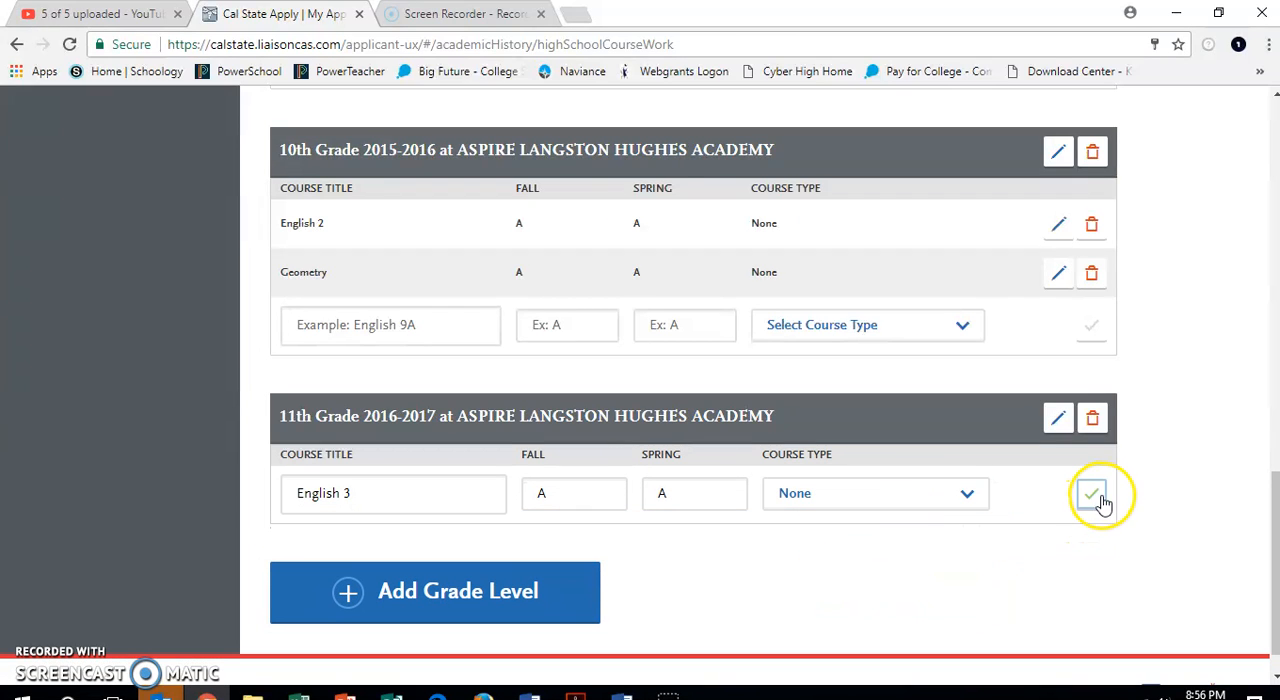
# Add the suggested course Algebra 2 to the 11th grade semester entry with fall grade A, spring grade A and course type None.
pyautogui.click(413, 553)
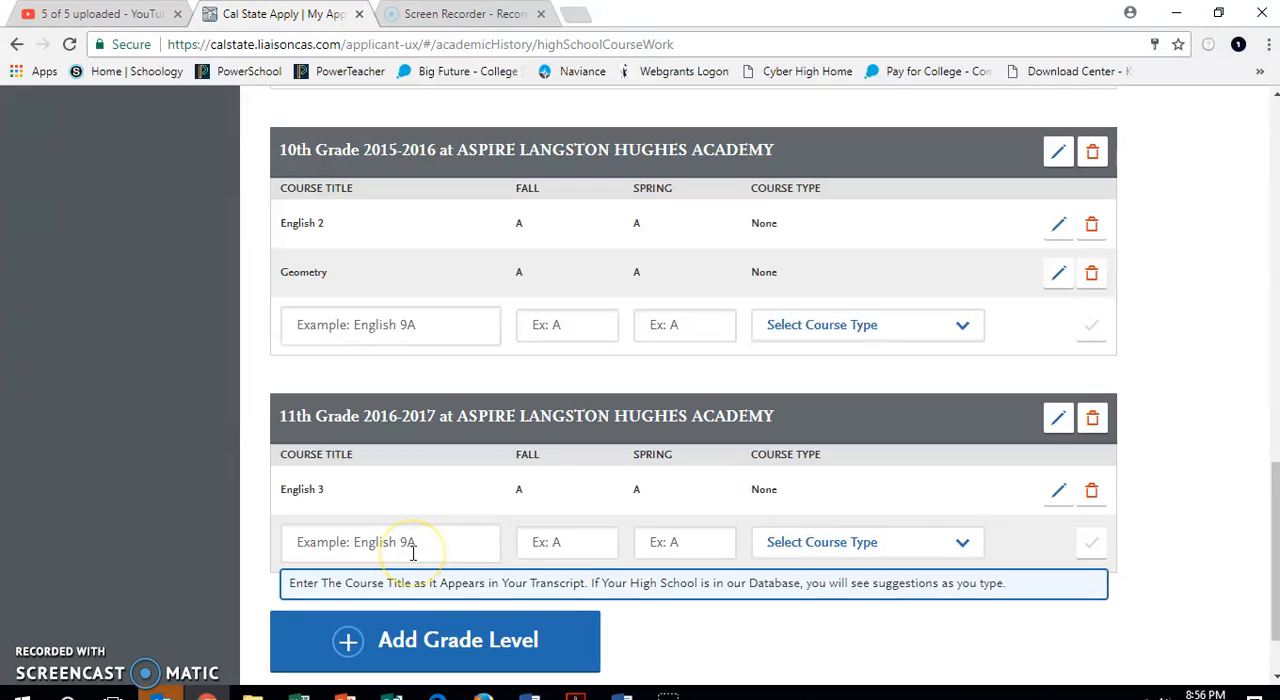
pyautogui.write('Alg')
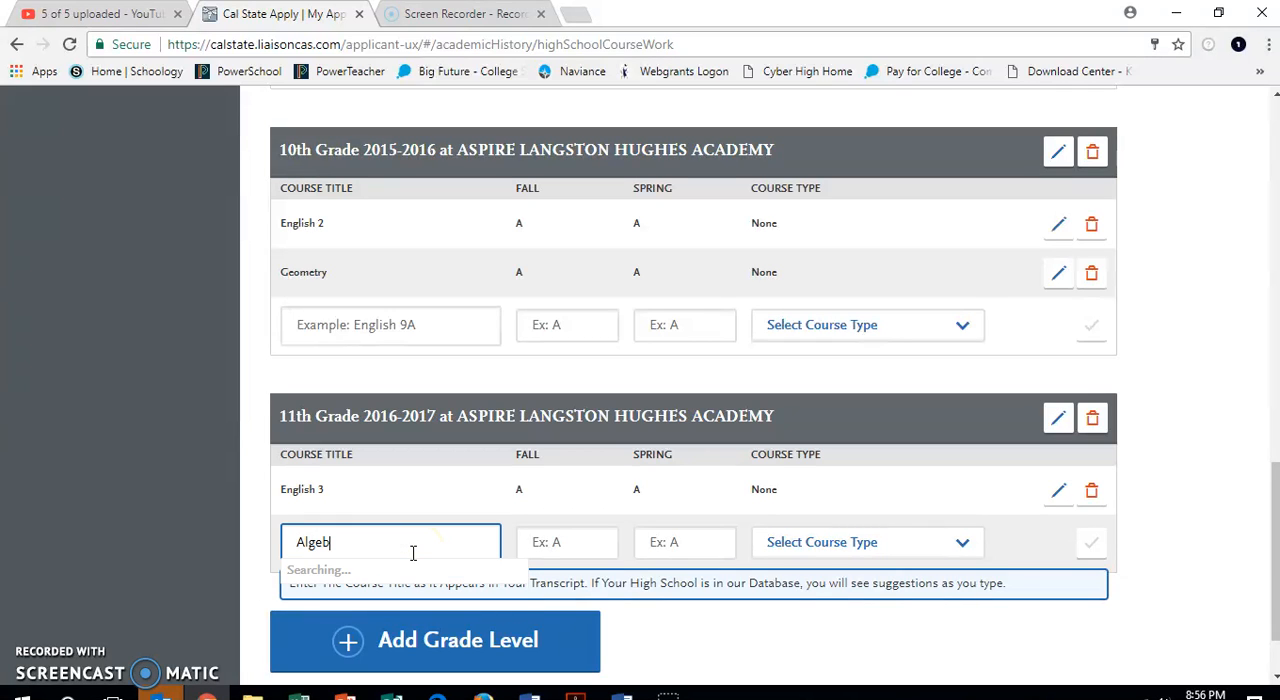
pyautogui.write('eb')
pyautogui.click(380, 598)
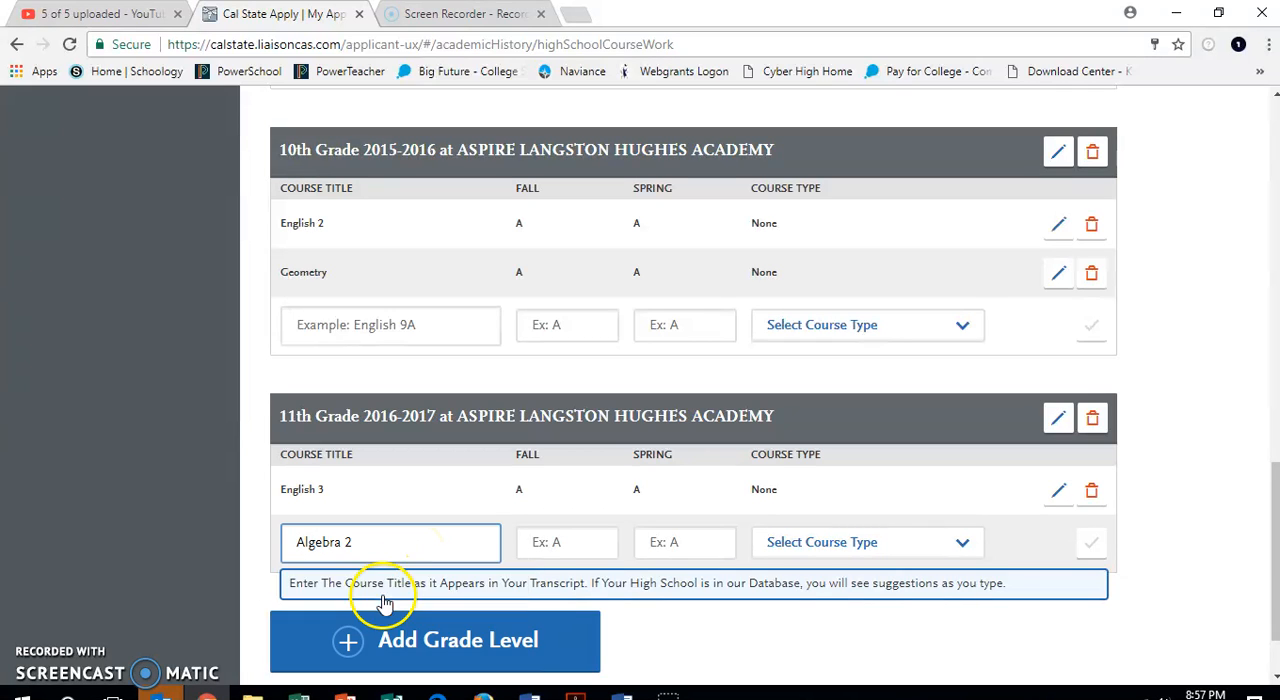
pyautogui.click(553, 545)
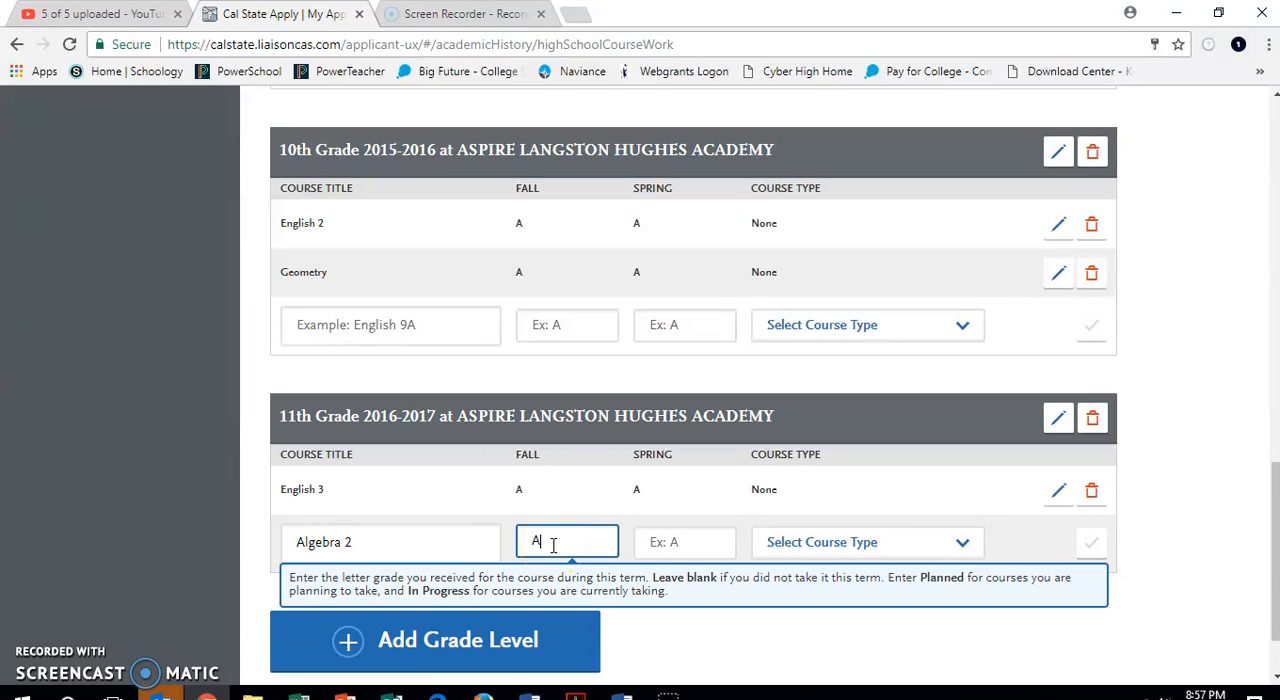
pyautogui.click(673, 553)
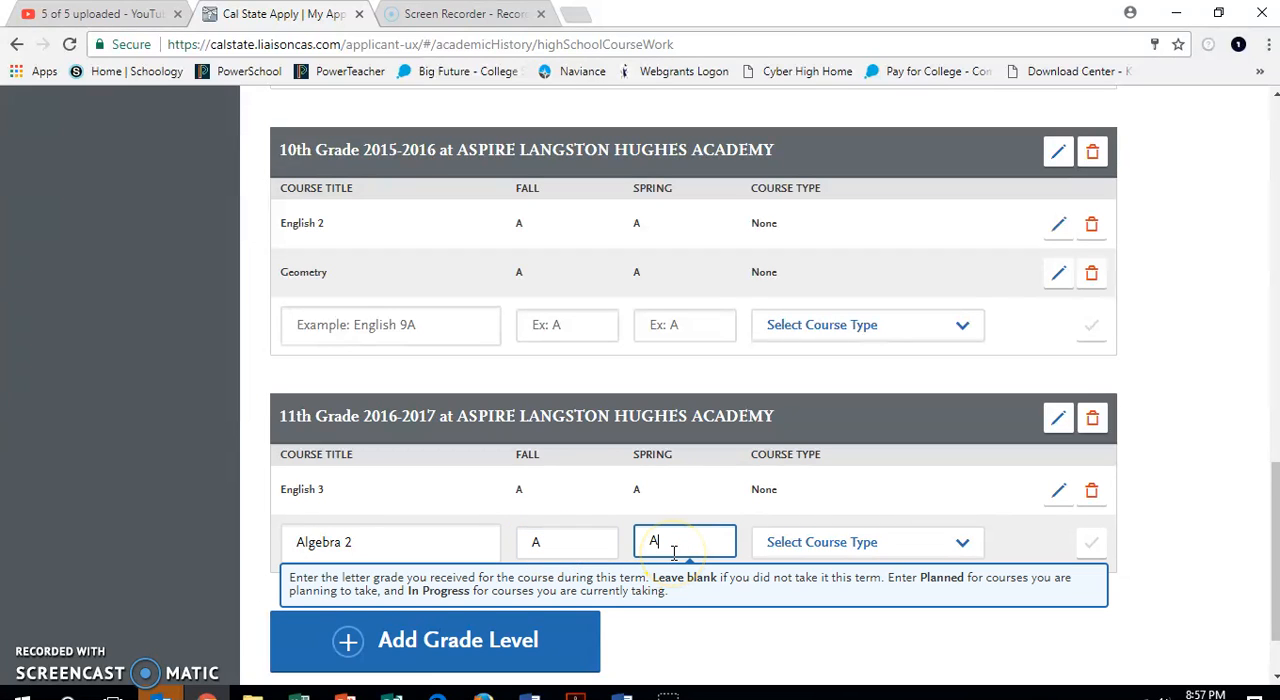
pyautogui.click(836, 555)
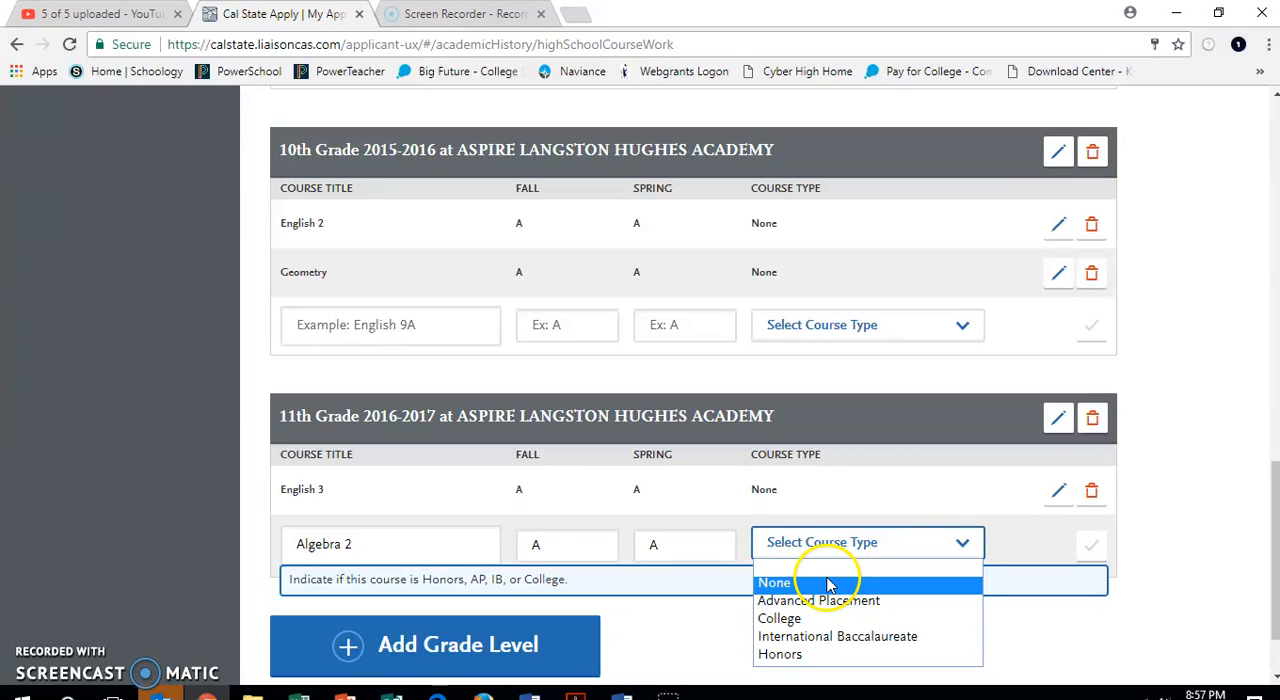
pyautogui.click(828, 584)
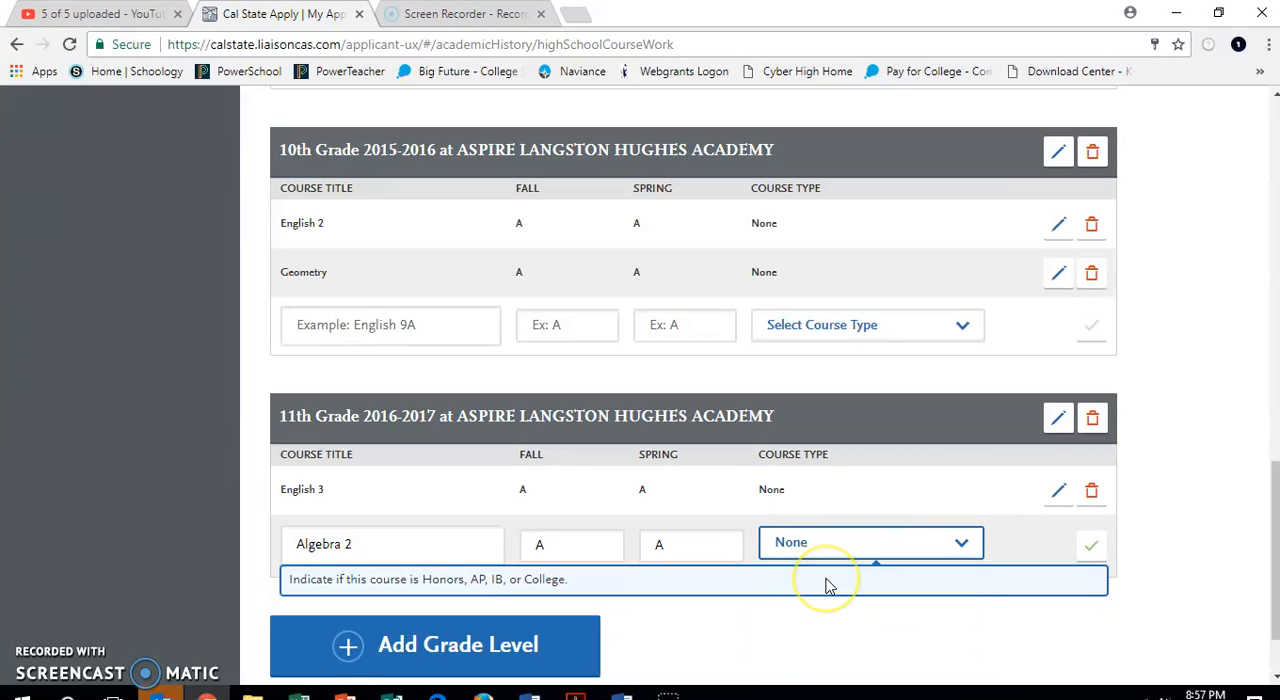
pyautogui.click(1092, 544)
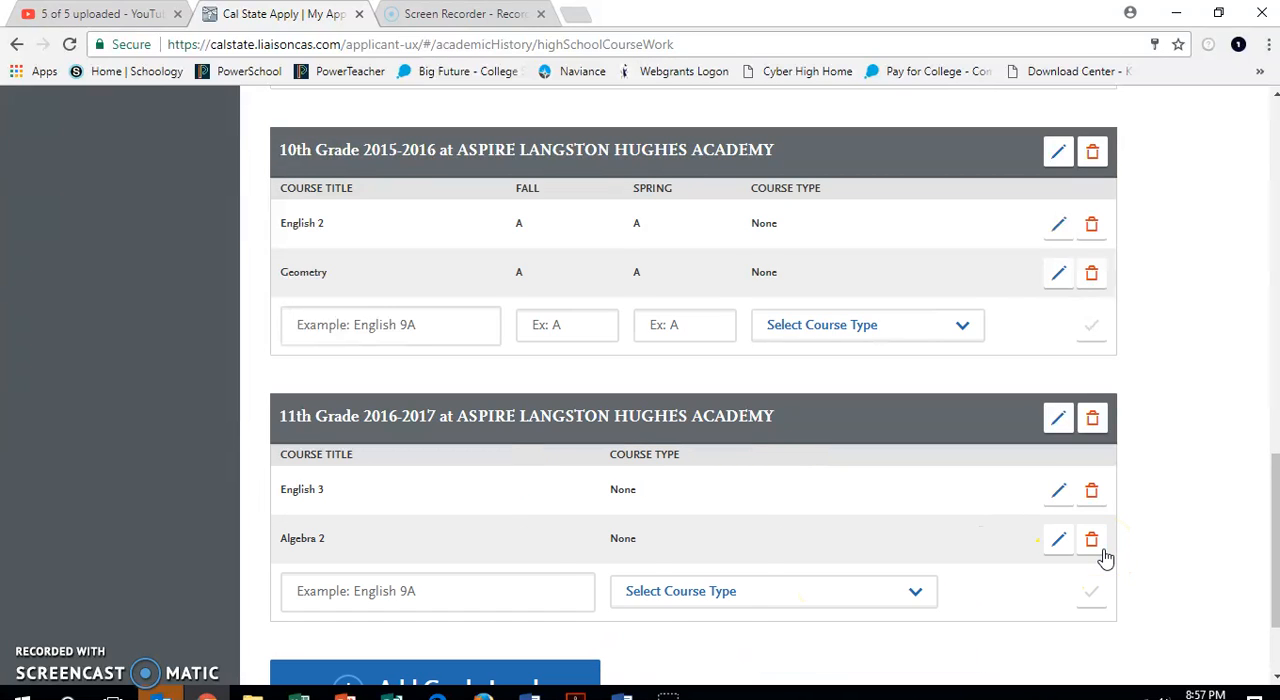
# Add another grade level 11 using the second Aspire Langston Hughes Academy entry with academic year 2016-2017, leaving summer out.
pyautogui.scroll(-1, 762, 575)
pyautogui.scroll(-2, 762, 575)
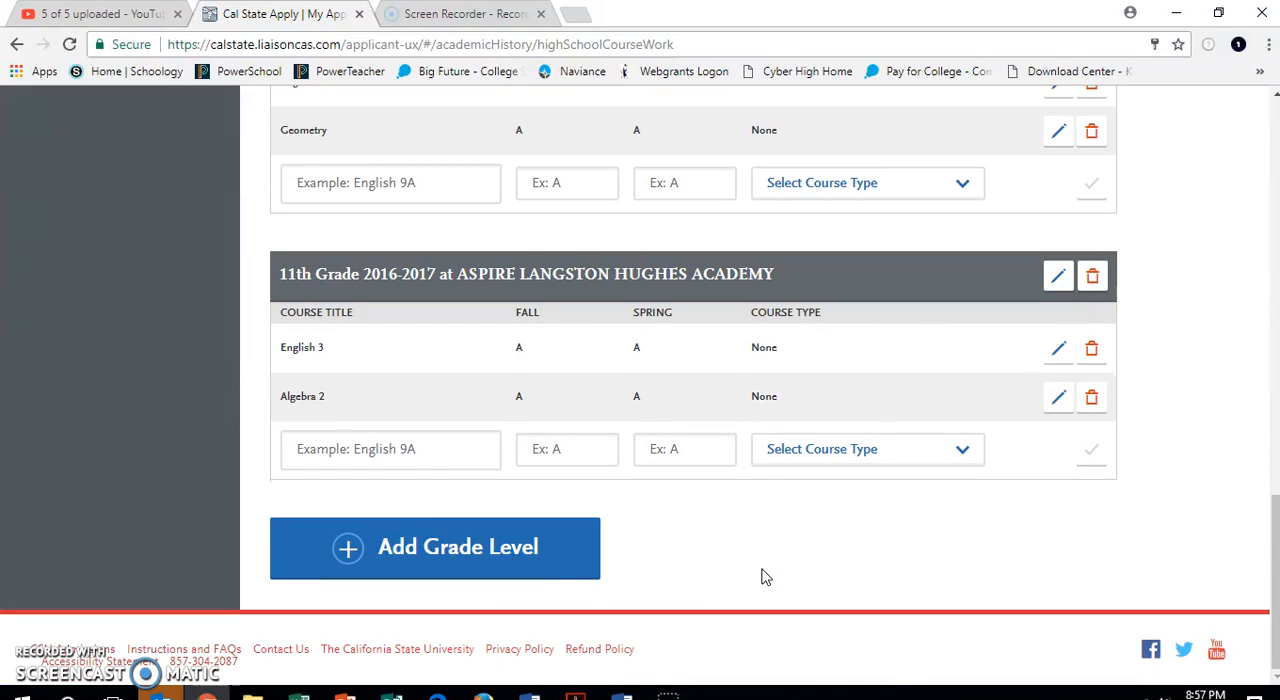
pyautogui.click(512, 545)
pyautogui.click(363, 541)
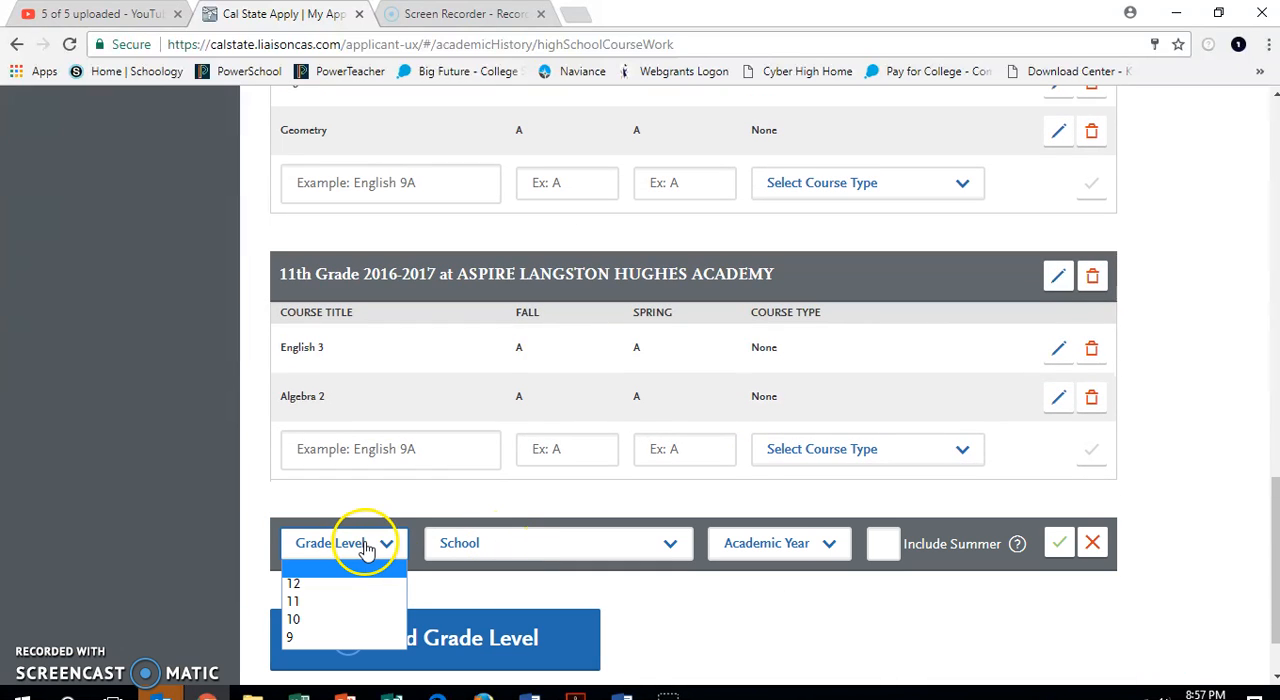
pyautogui.click(504, 550)
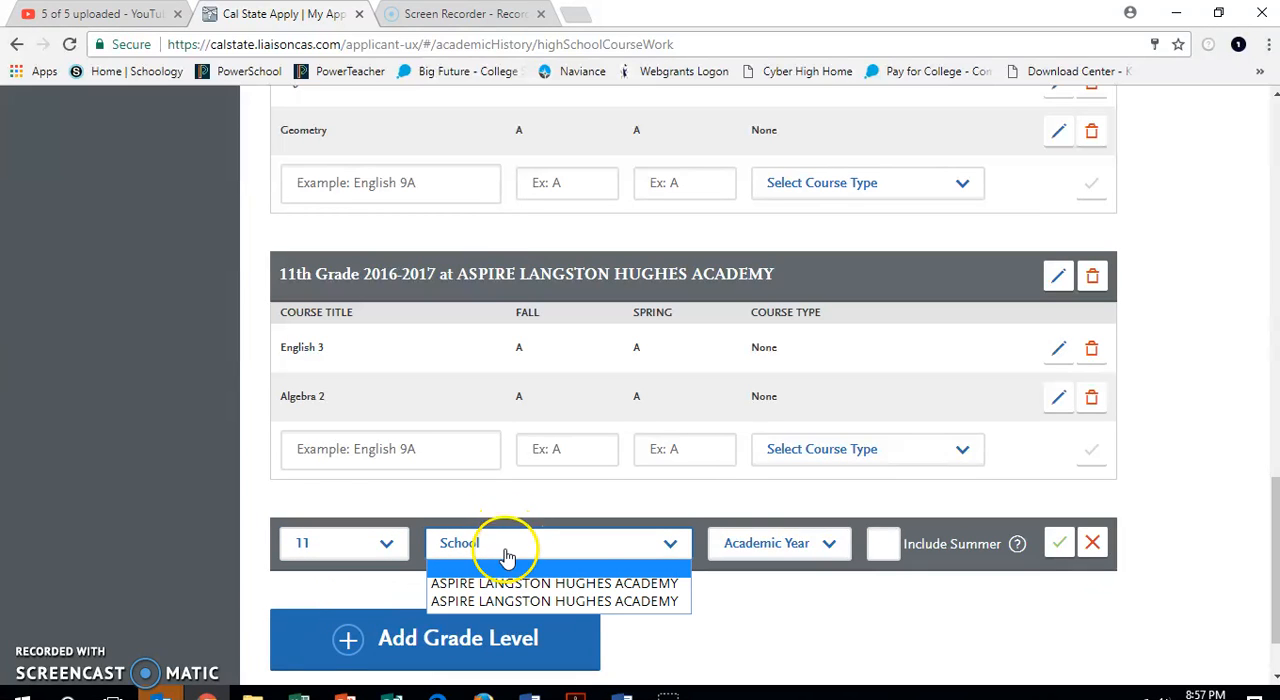
pyautogui.click(493, 601)
pyautogui.click(820, 557)
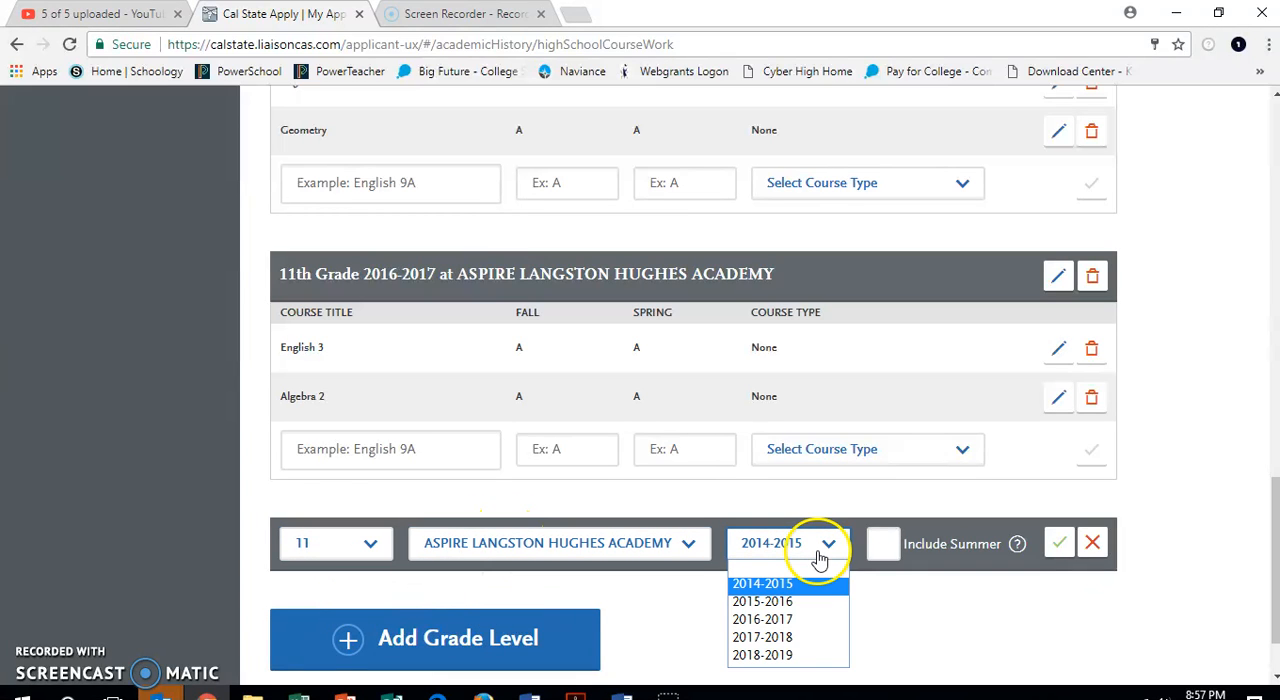
pyautogui.click(790, 619)
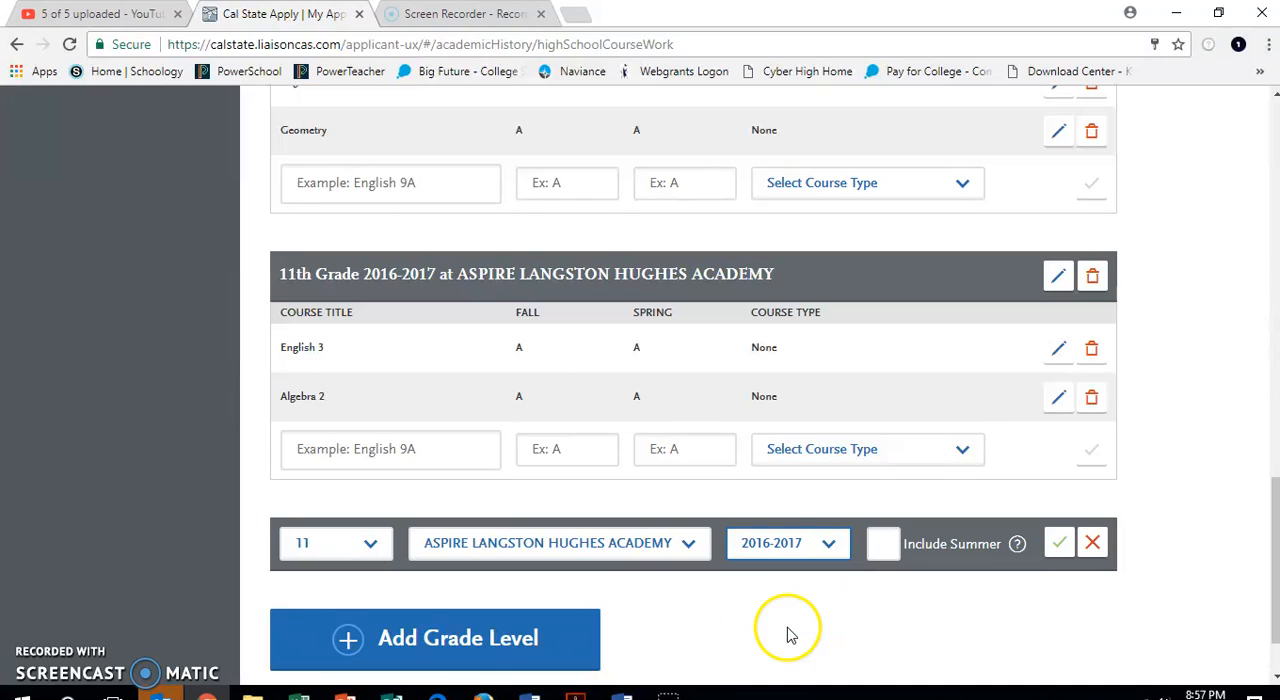
pyautogui.click(1059, 544)
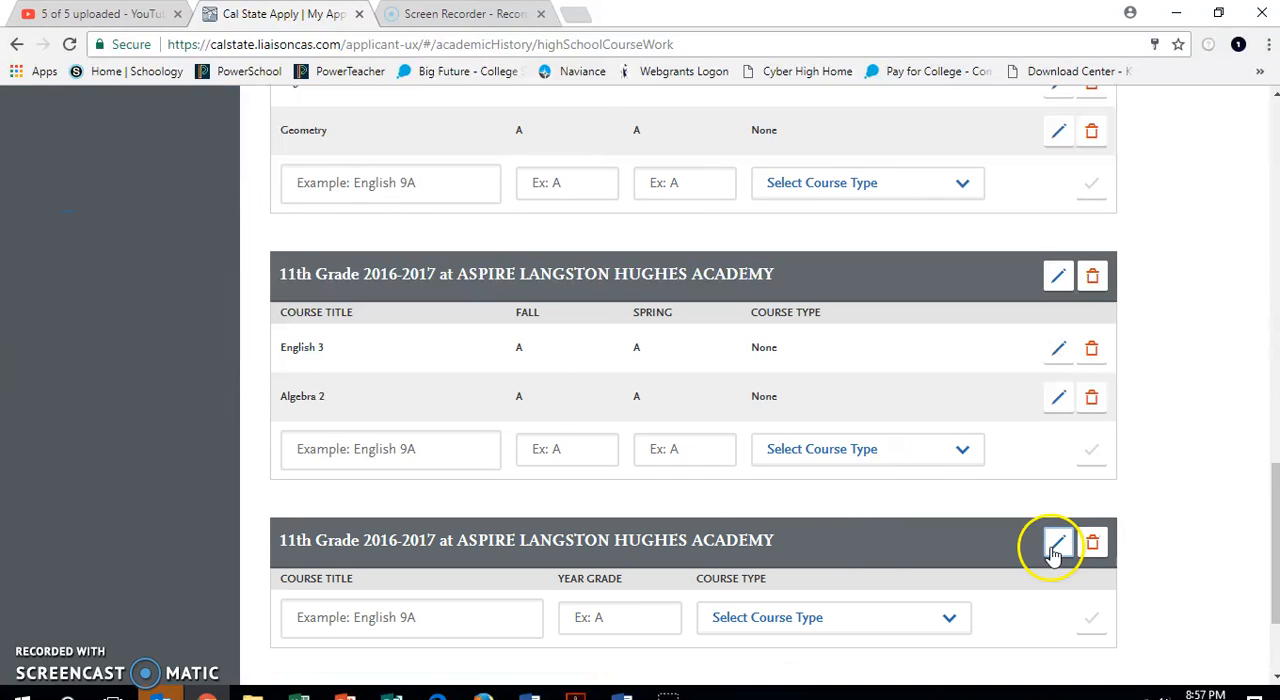
# Add the suggested course Chemistry to the 11th grade full-year entry with year grade A and course type None.
pyautogui.click(486, 620)
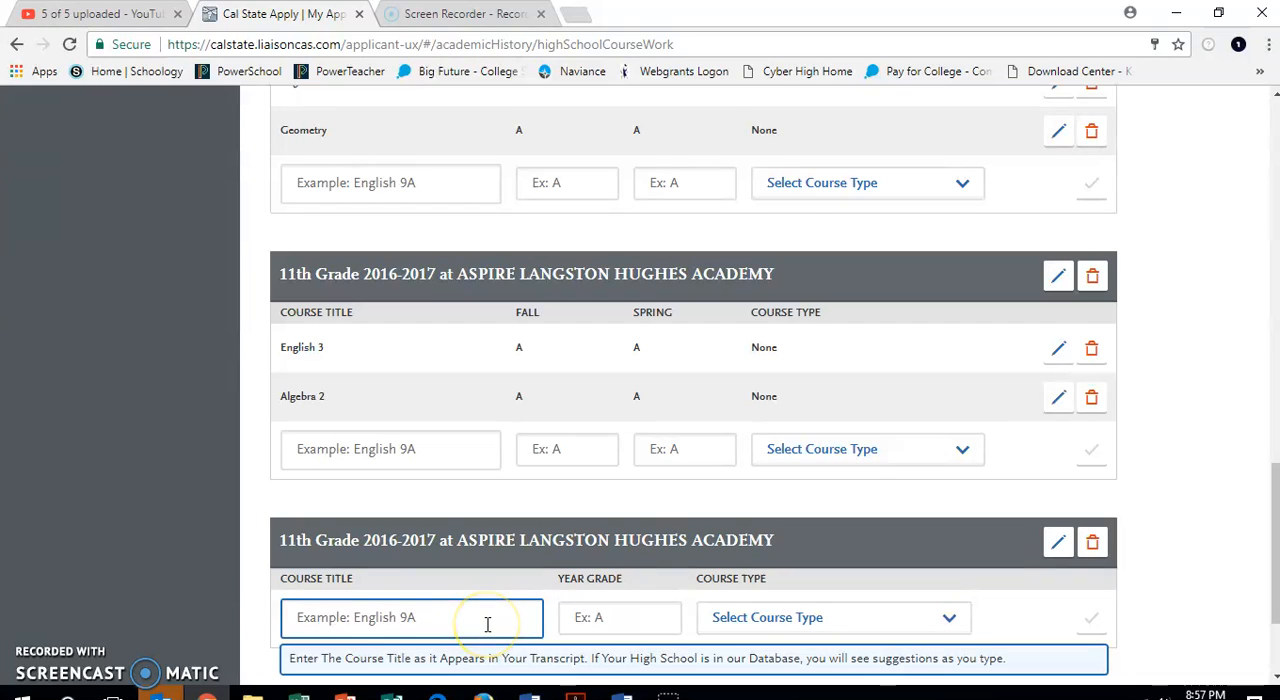
pyautogui.write('Chem')
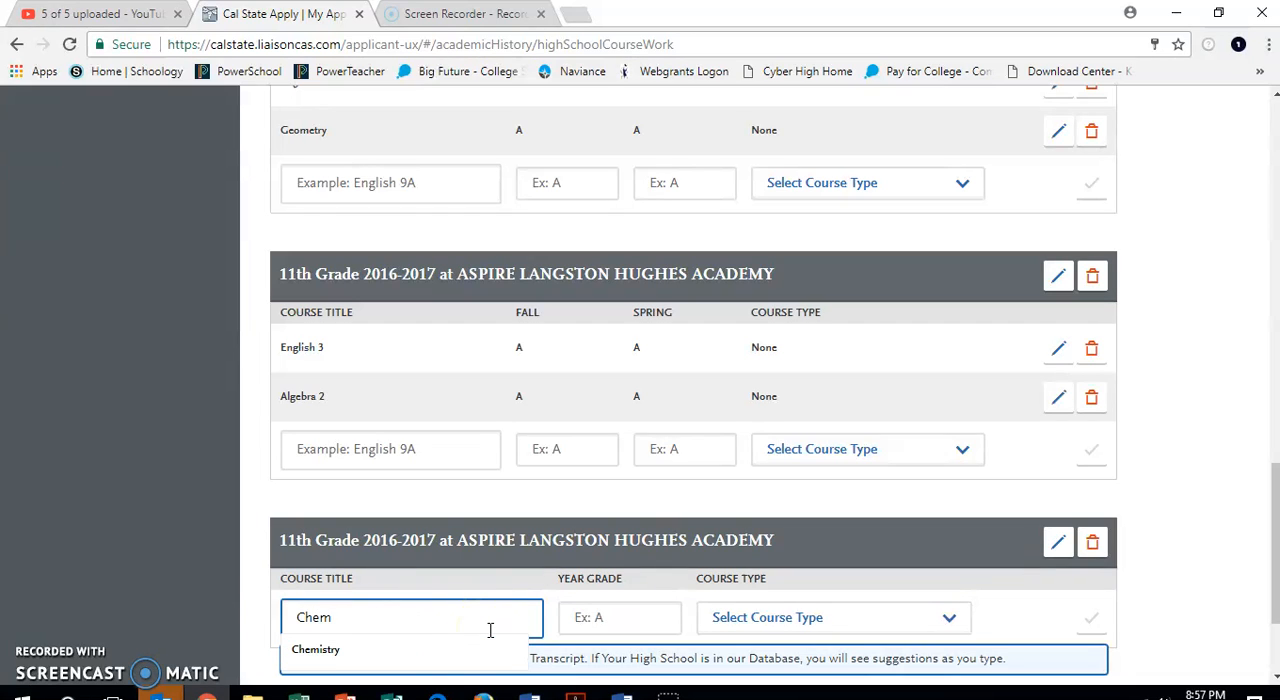
pyautogui.click(439, 656)
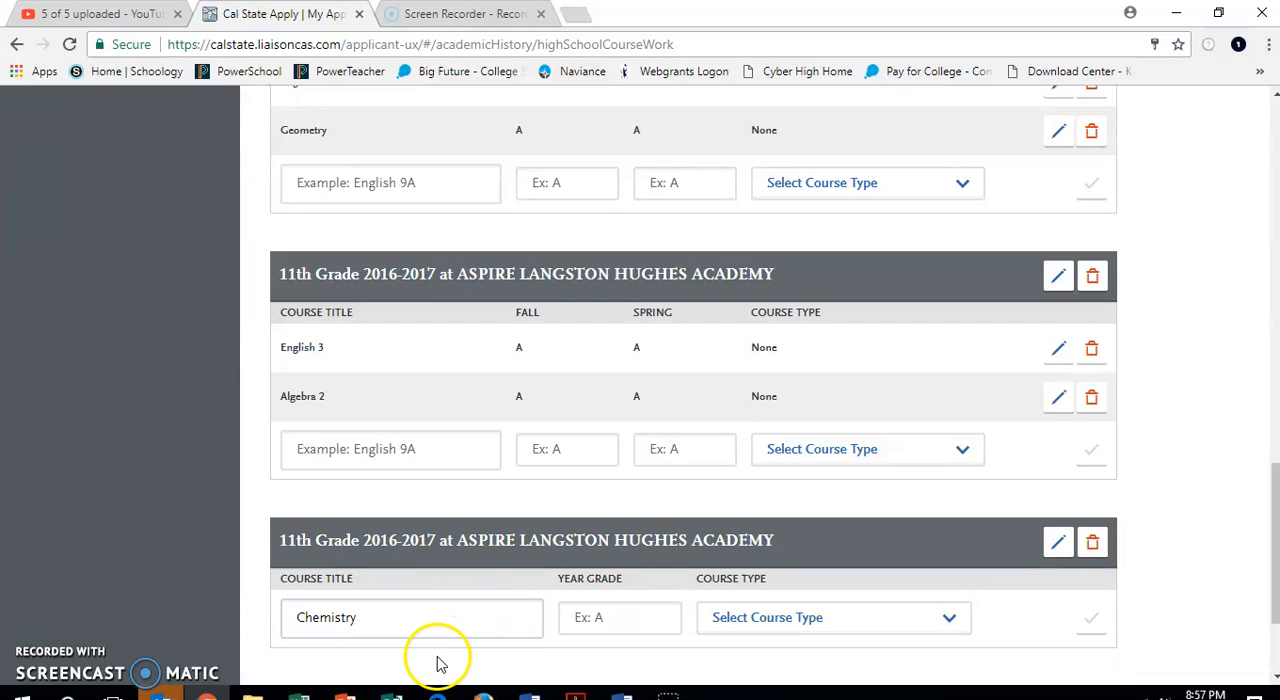
pyautogui.click(594, 622)
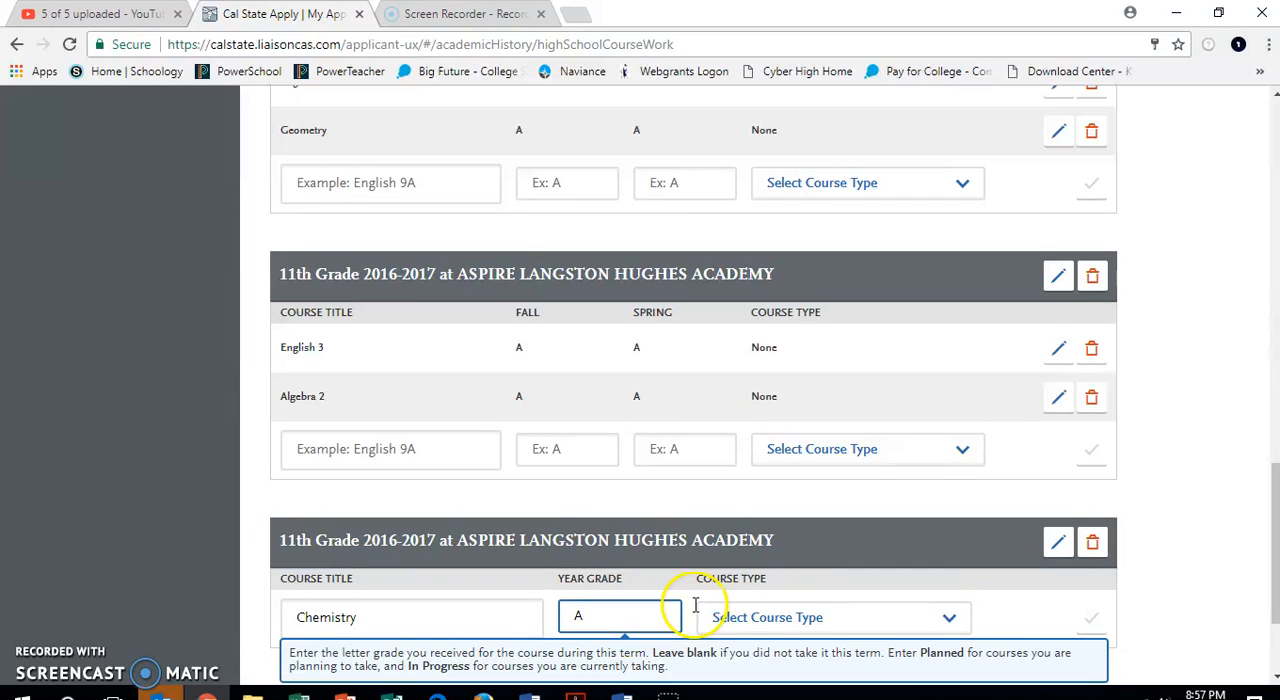
pyautogui.click(792, 618)
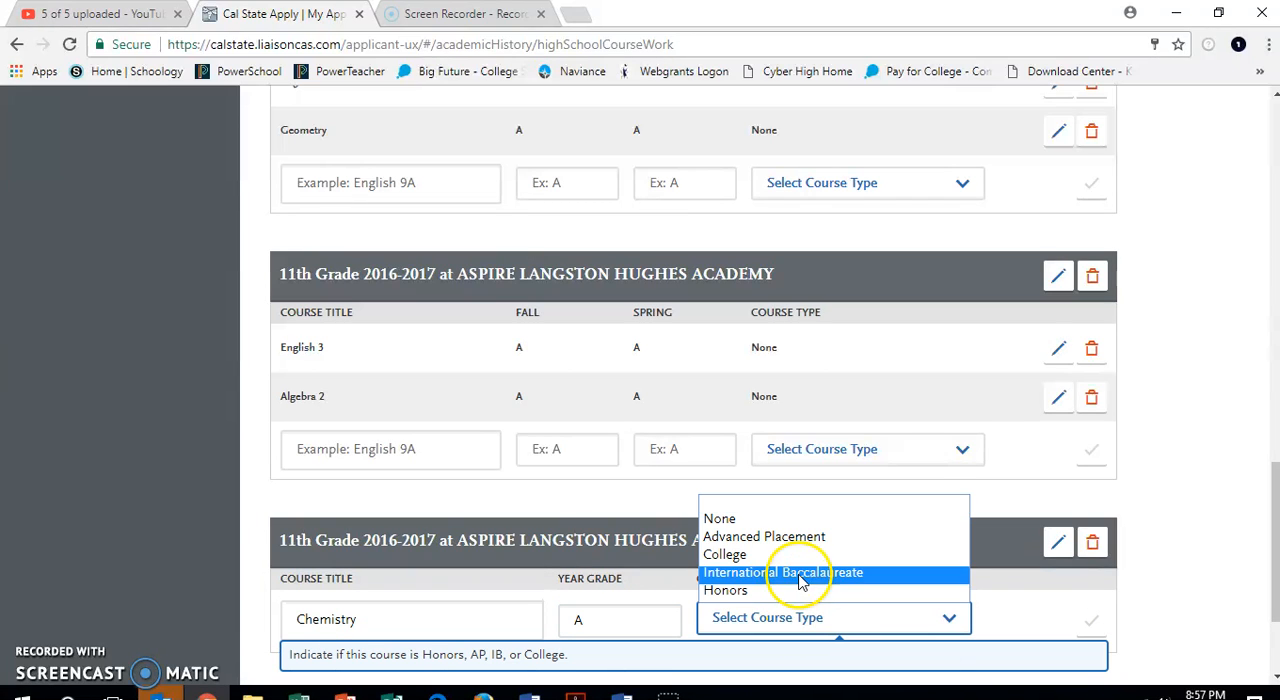
pyautogui.click(778, 519)
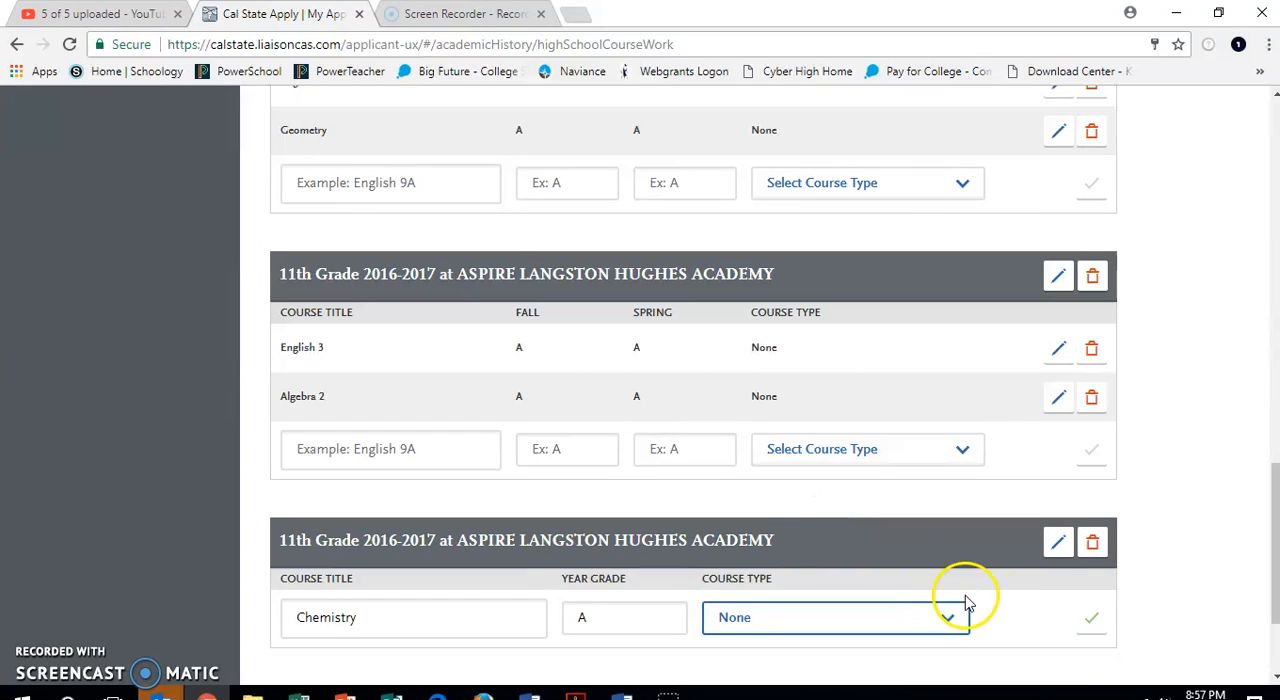
pyautogui.click(1091, 619)
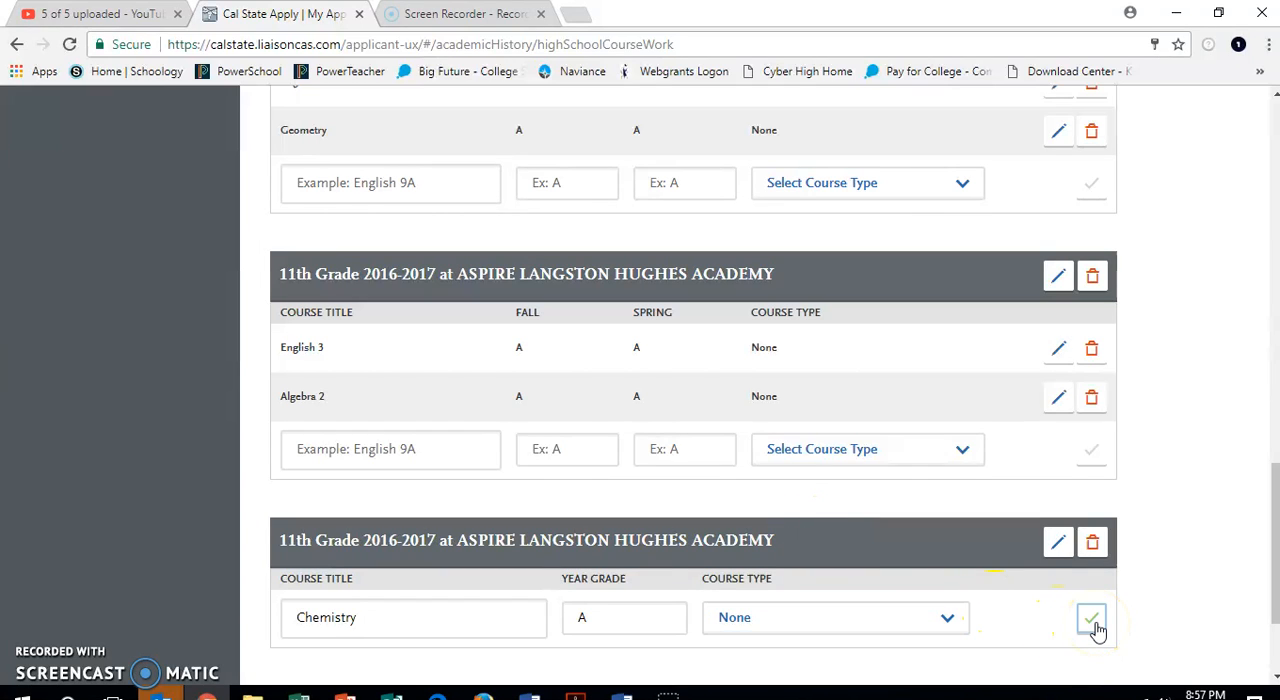
# Add the course English 1106 to the 11th grade full-year entry with year grade A and course type College.
pyautogui.scroll(-2, 1097, 630)
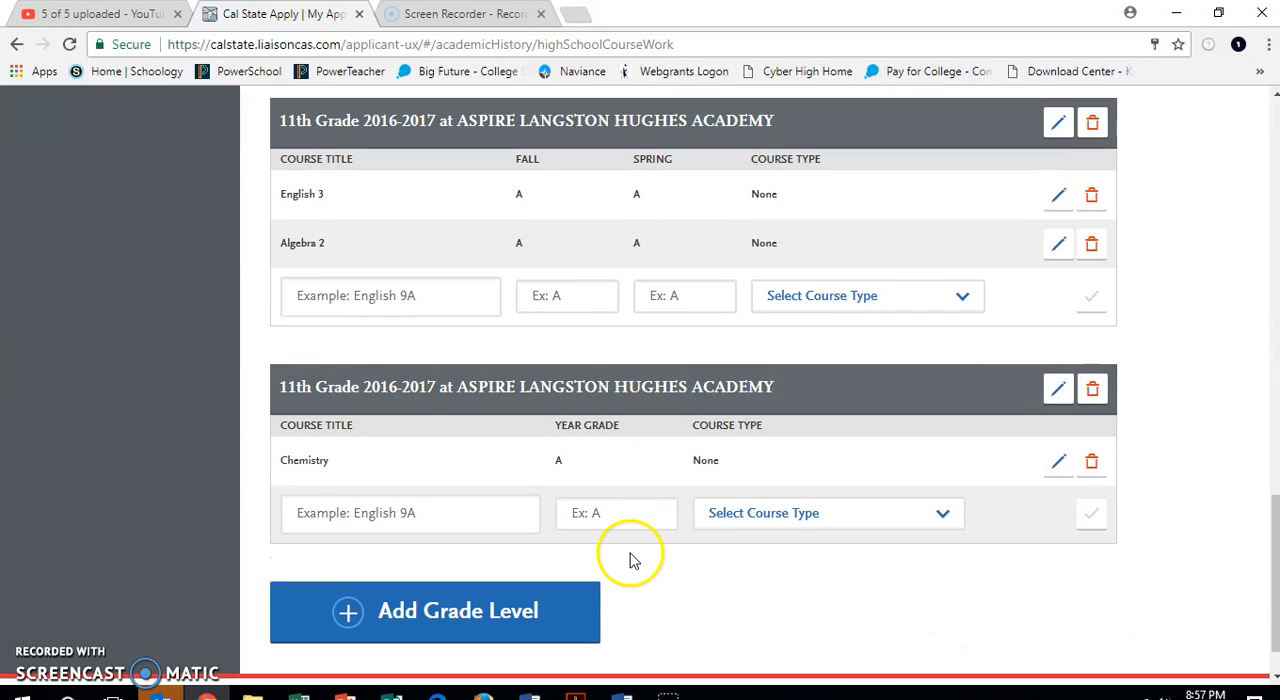
pyautogui.click(483, 511)
pyautogui.write('English 110')
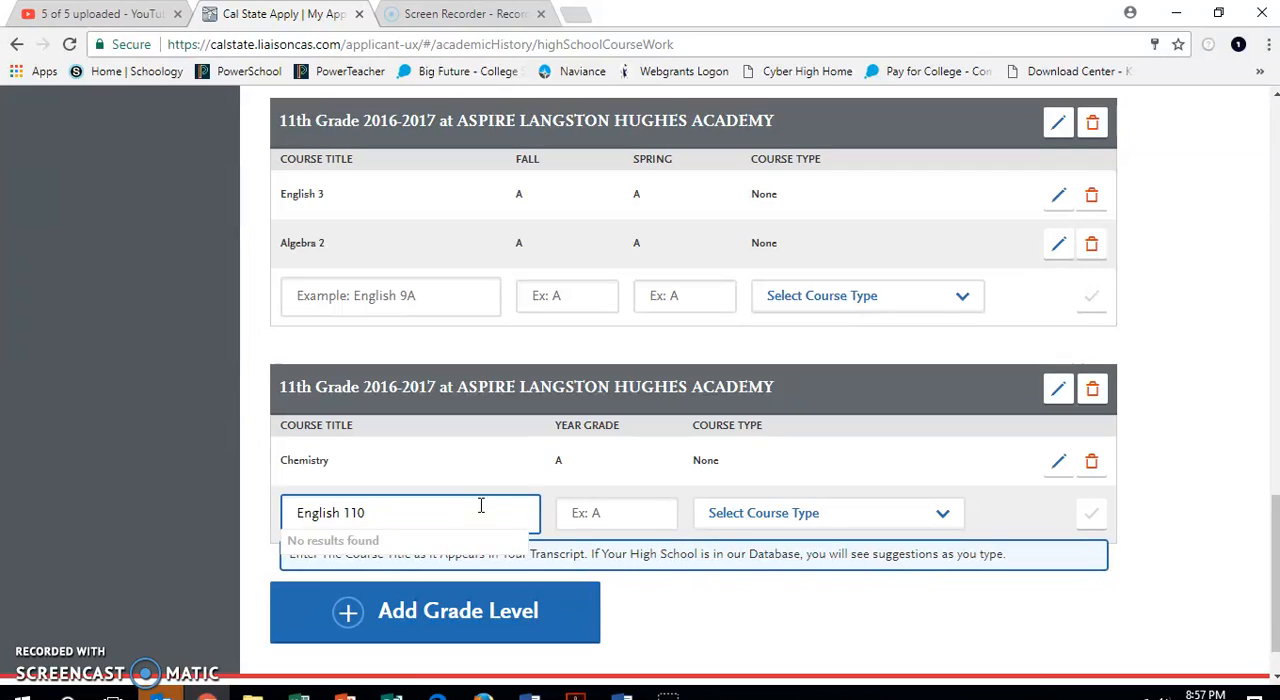
pyautogui.write('6')
pyautogui.click(620, 514)
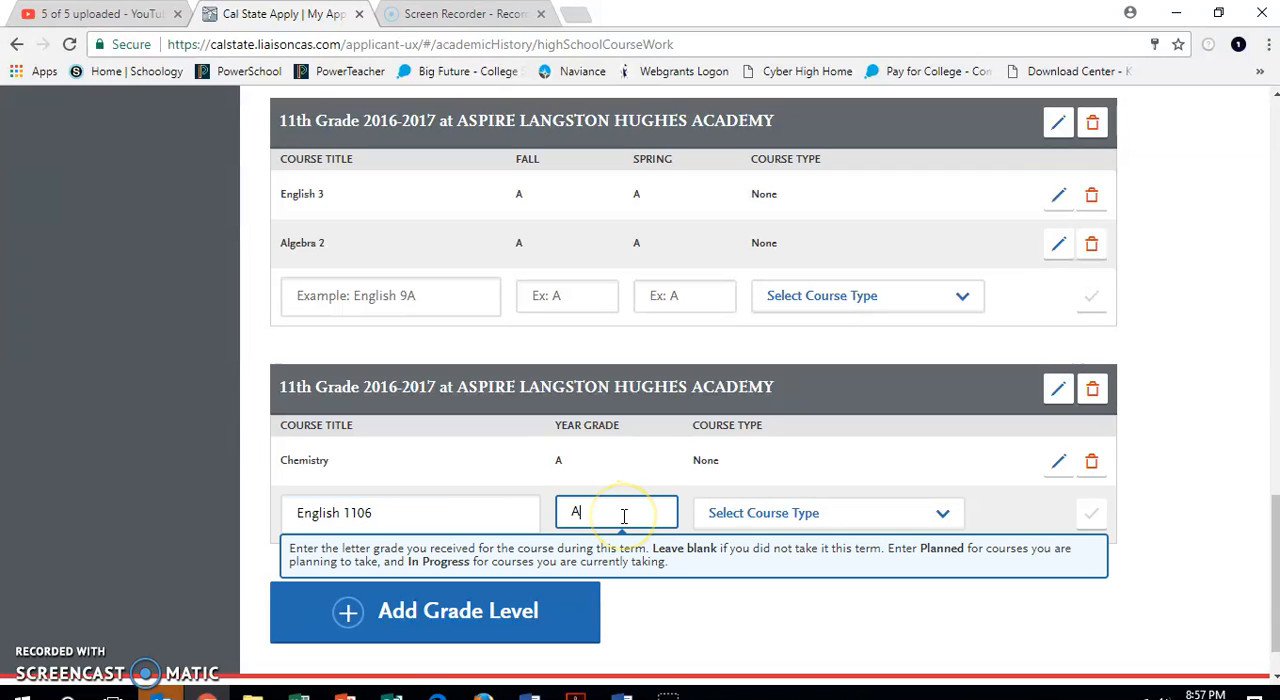
pyautogui.click(735, 515)
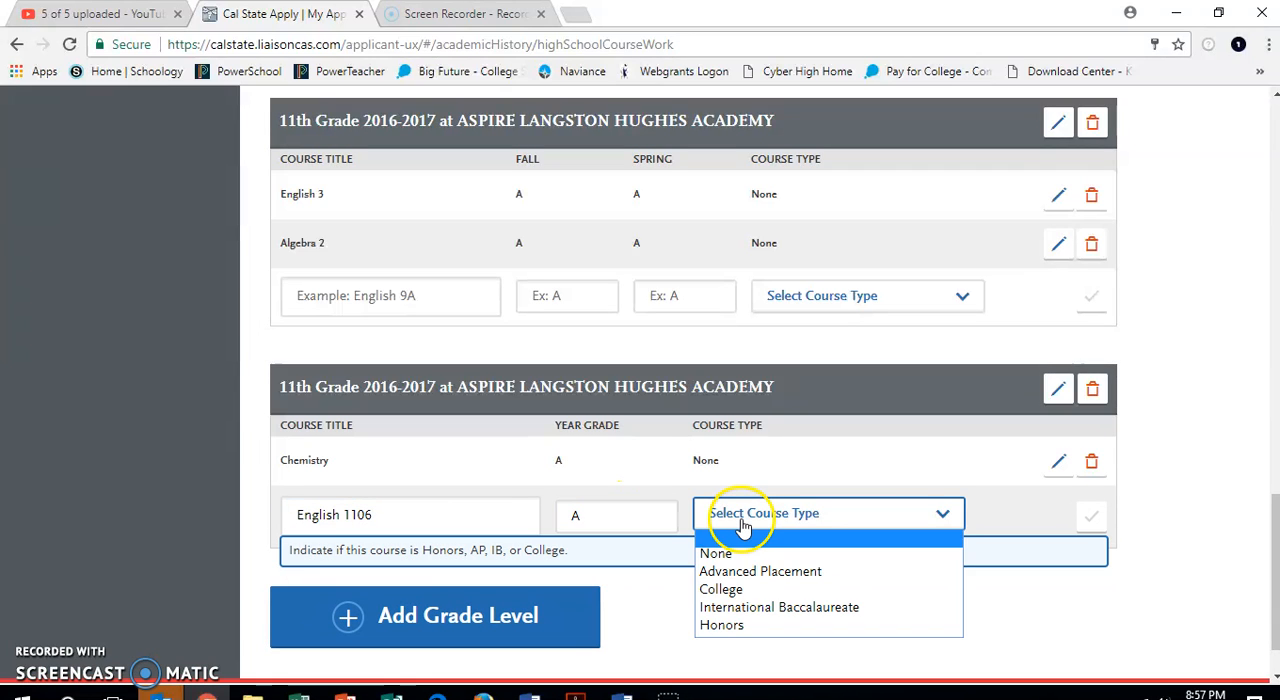
pyautogui.click(733, 592)
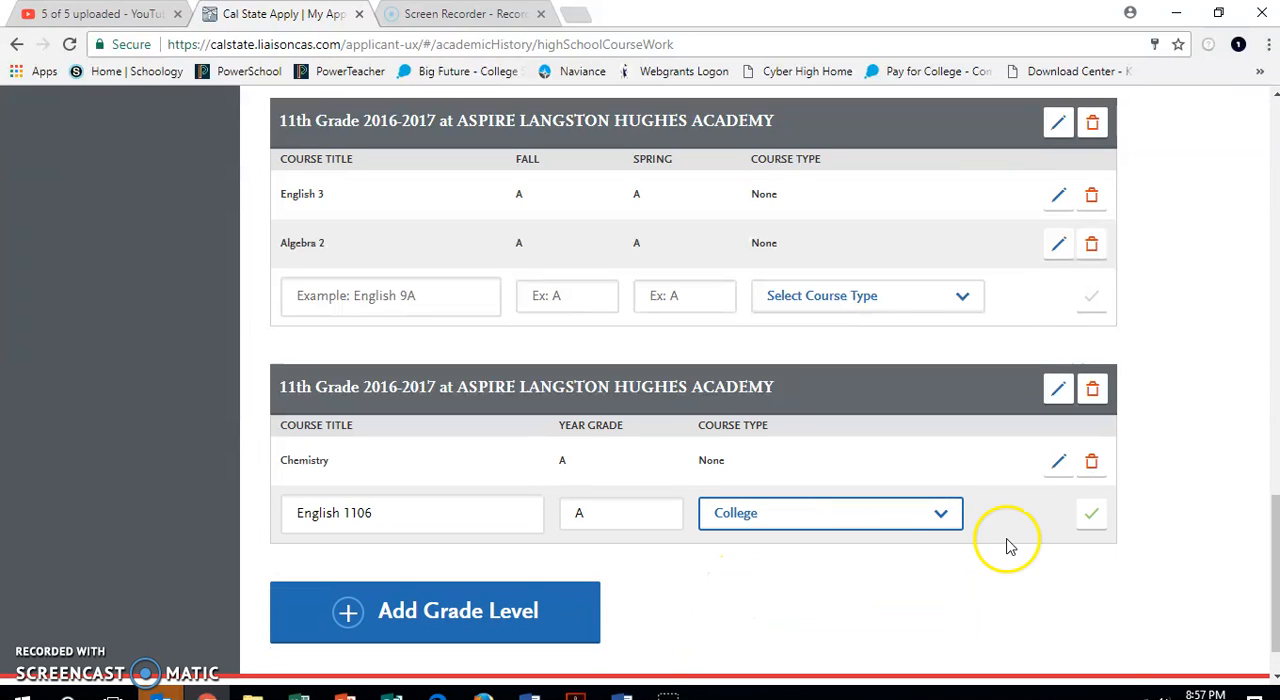
pyautogui.click(1092, 516)
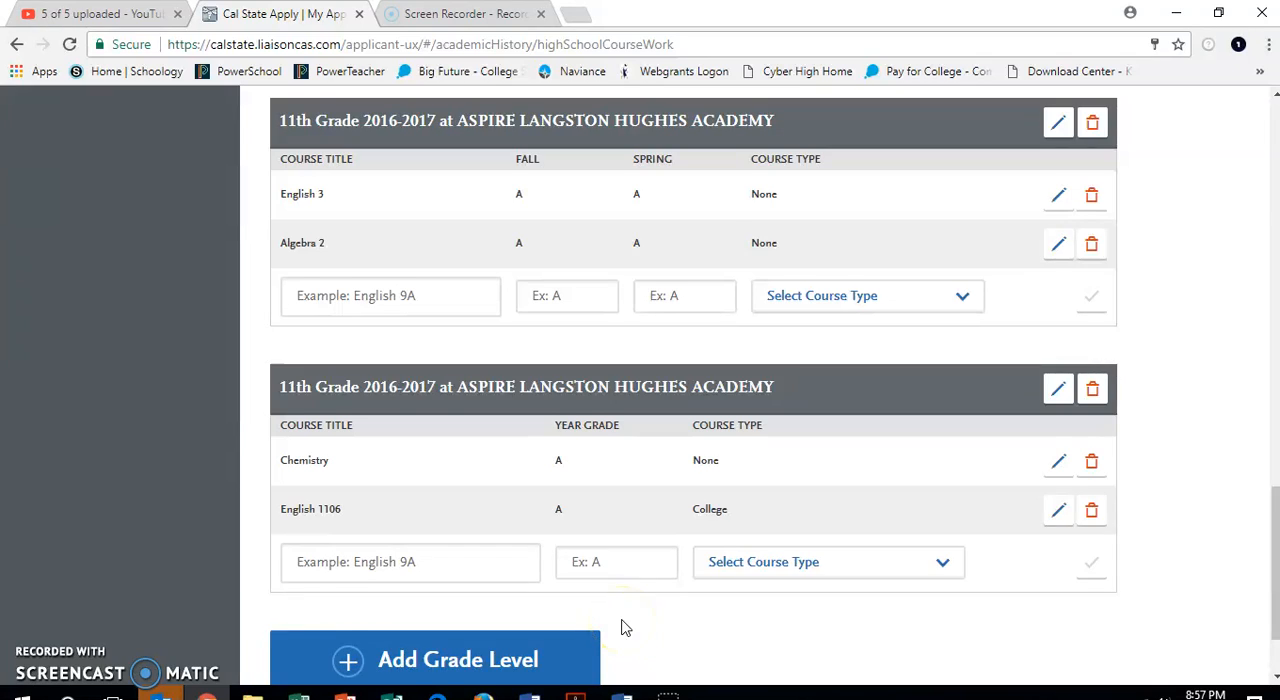
# Add grade level 12 using the first Aspire Langston Hughes Academy entry with academic year 2017-2018, leaving summer out.
pyautogui.scroll(-1, 621, 627)
pyautogui.scroll(1, 621, 627)
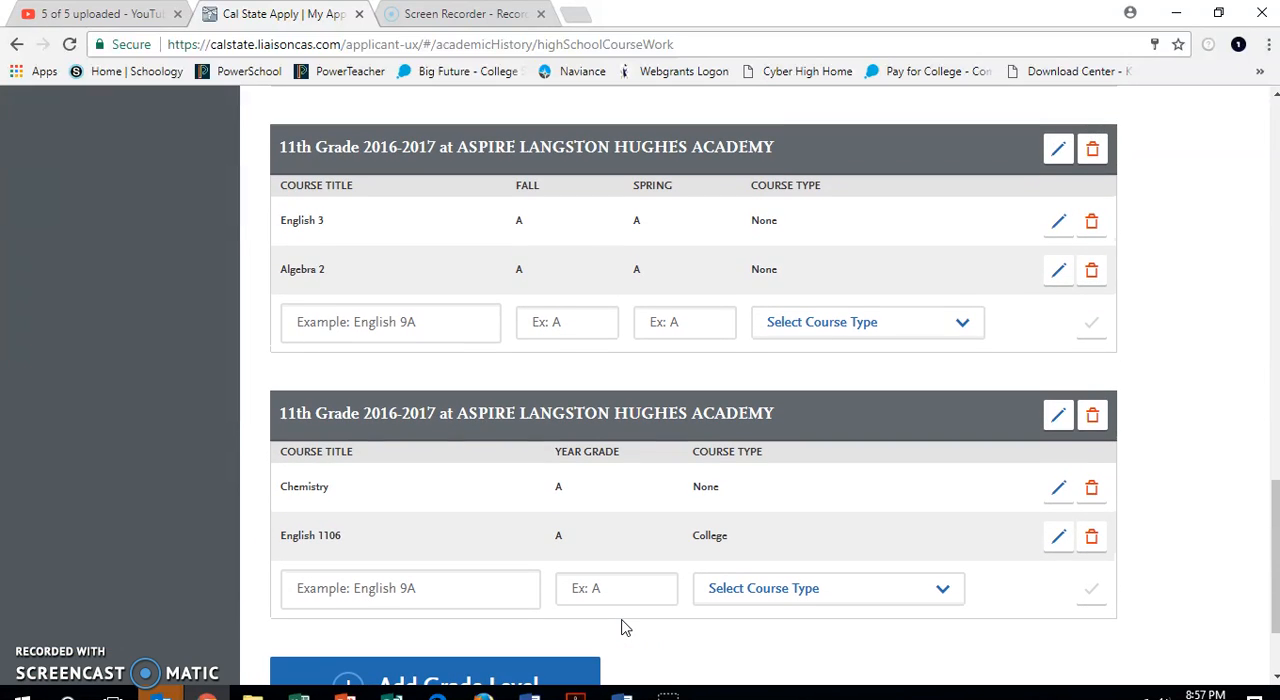
pyautogui.scroll(-2, 621, 627)
pyautogui.click(457, 546)
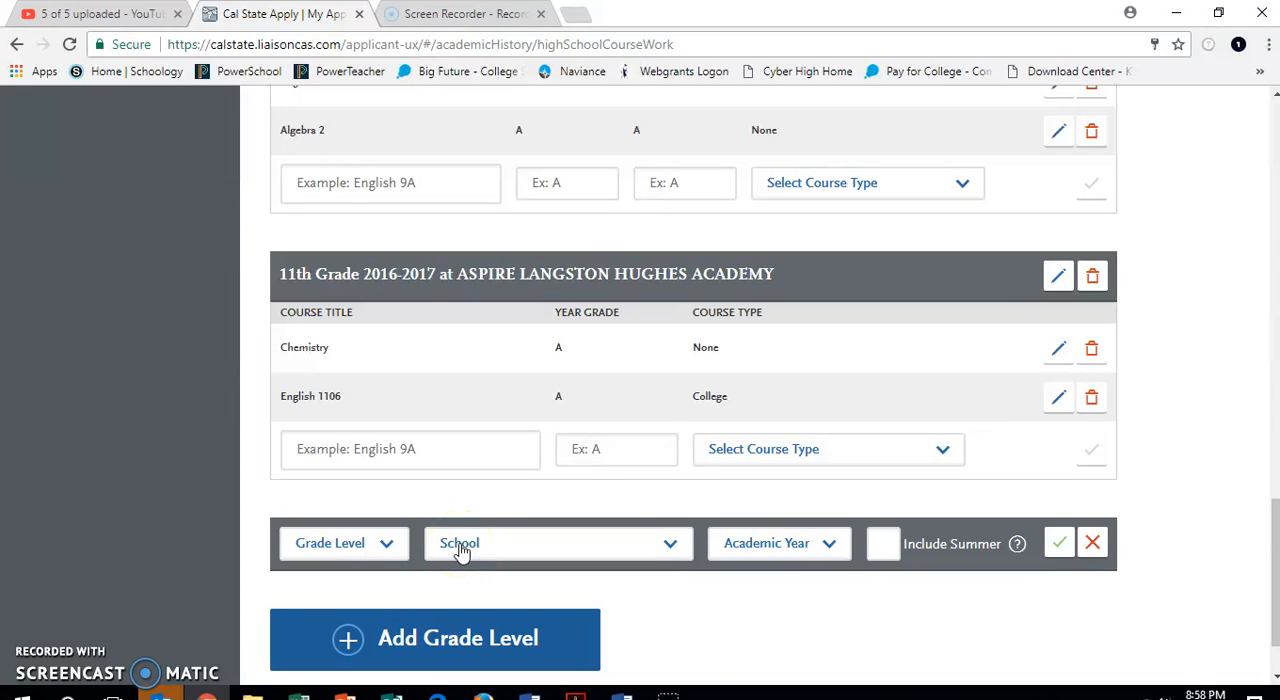
pyautogui.click(371, 543)
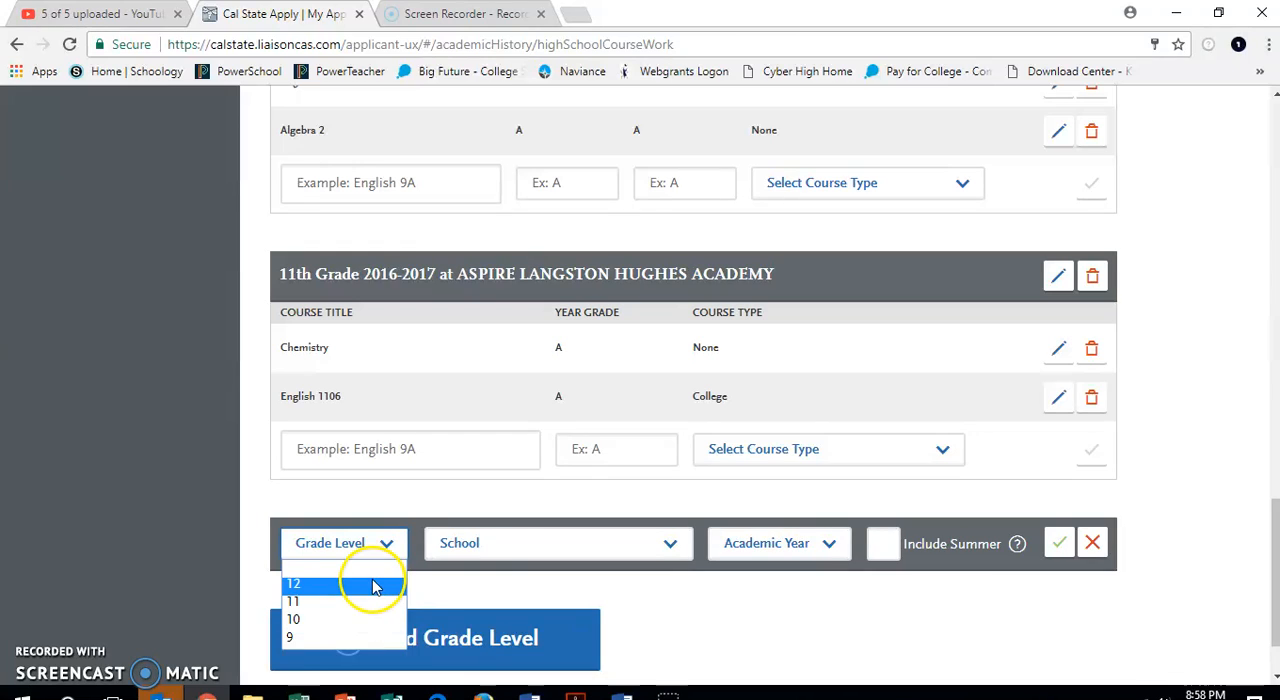
pyautogui.click(373, 586)
pyautogui.click(489, 549)
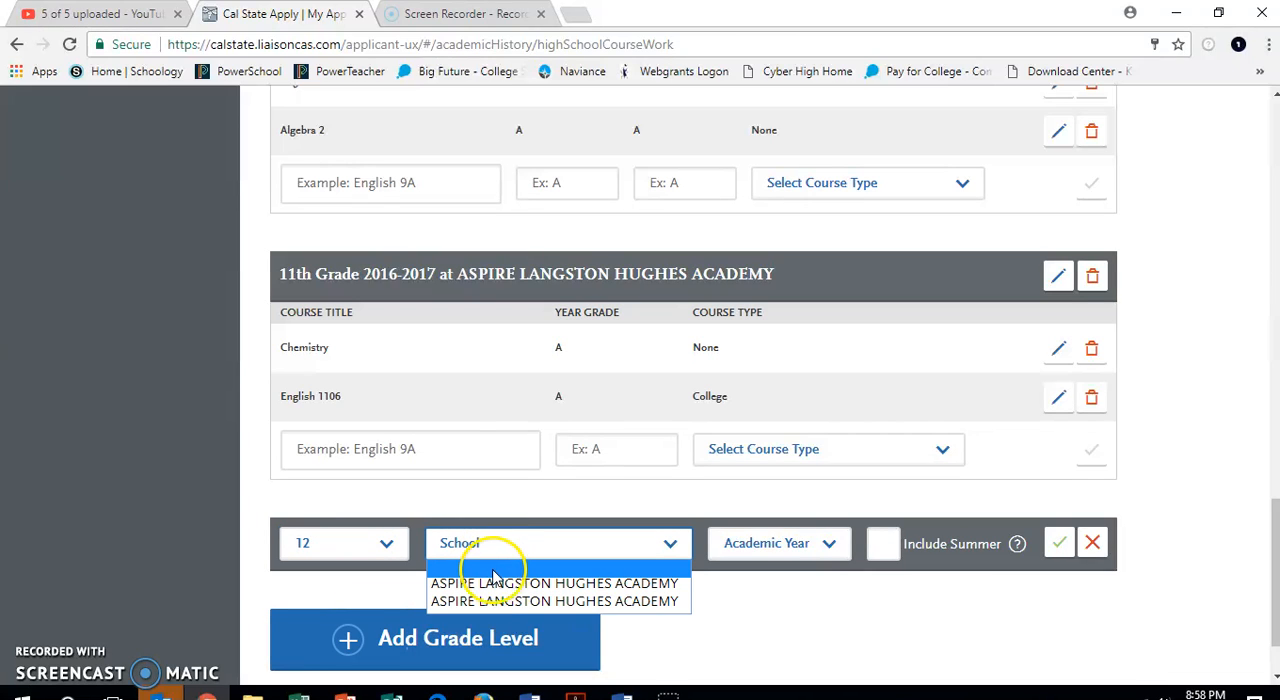
pyautogui.click(493, 583)
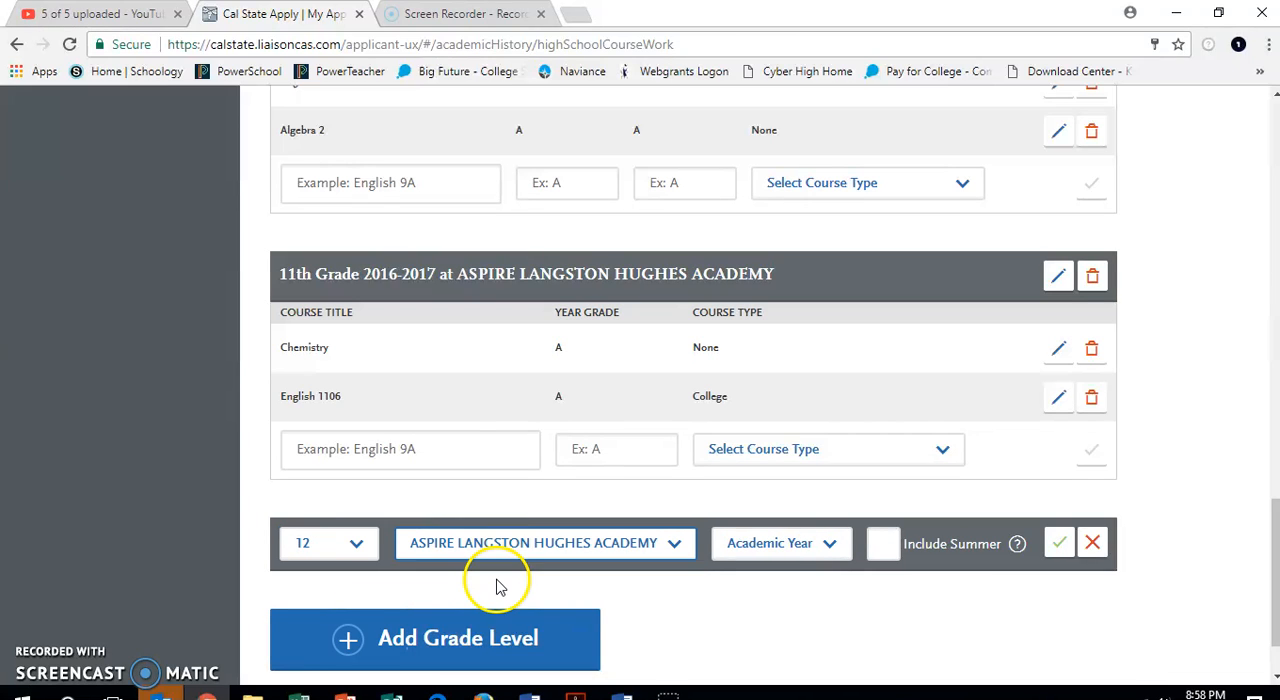
pyautogui.click(778, 541)
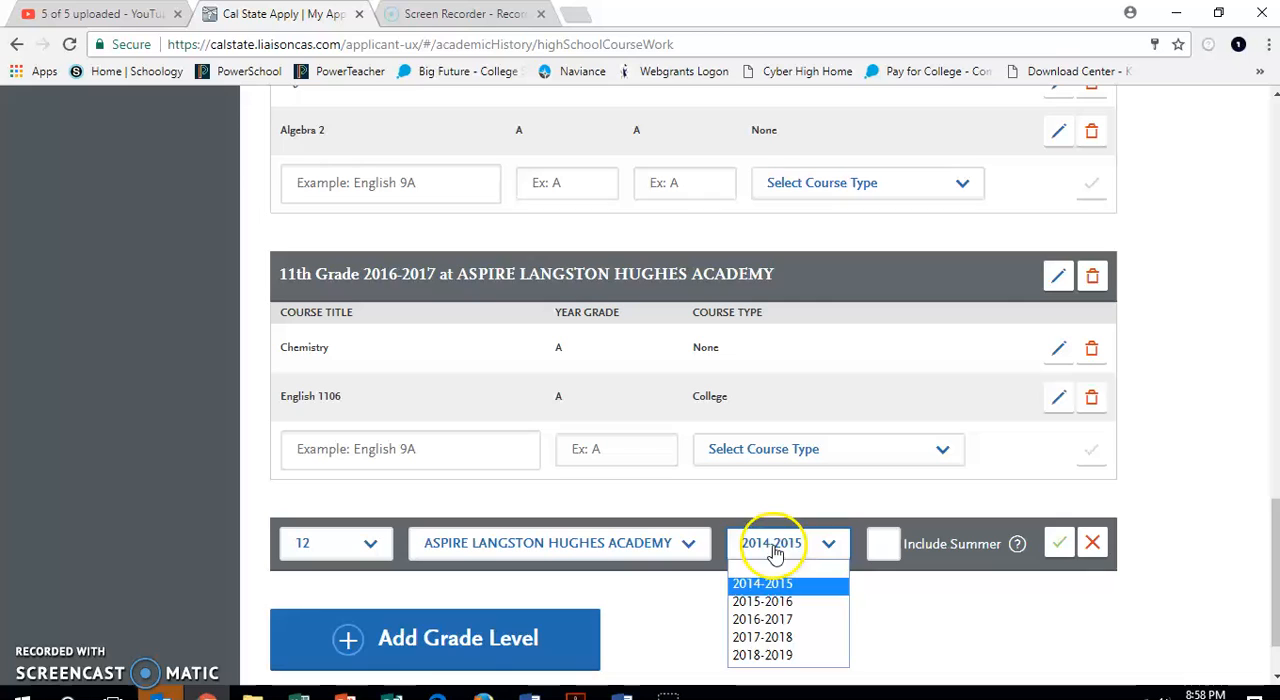
pyautogui.click(762, 638)
pyautogui.click(1060, 547)
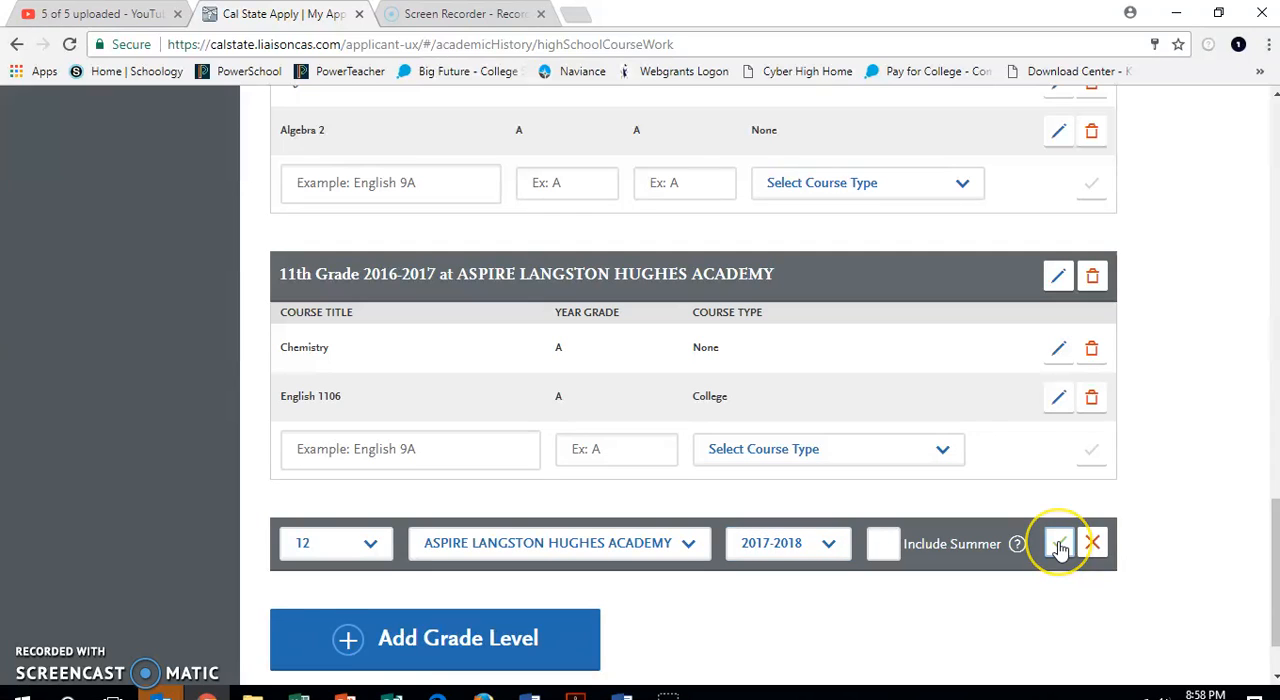
pyautogui.click(780, 540)
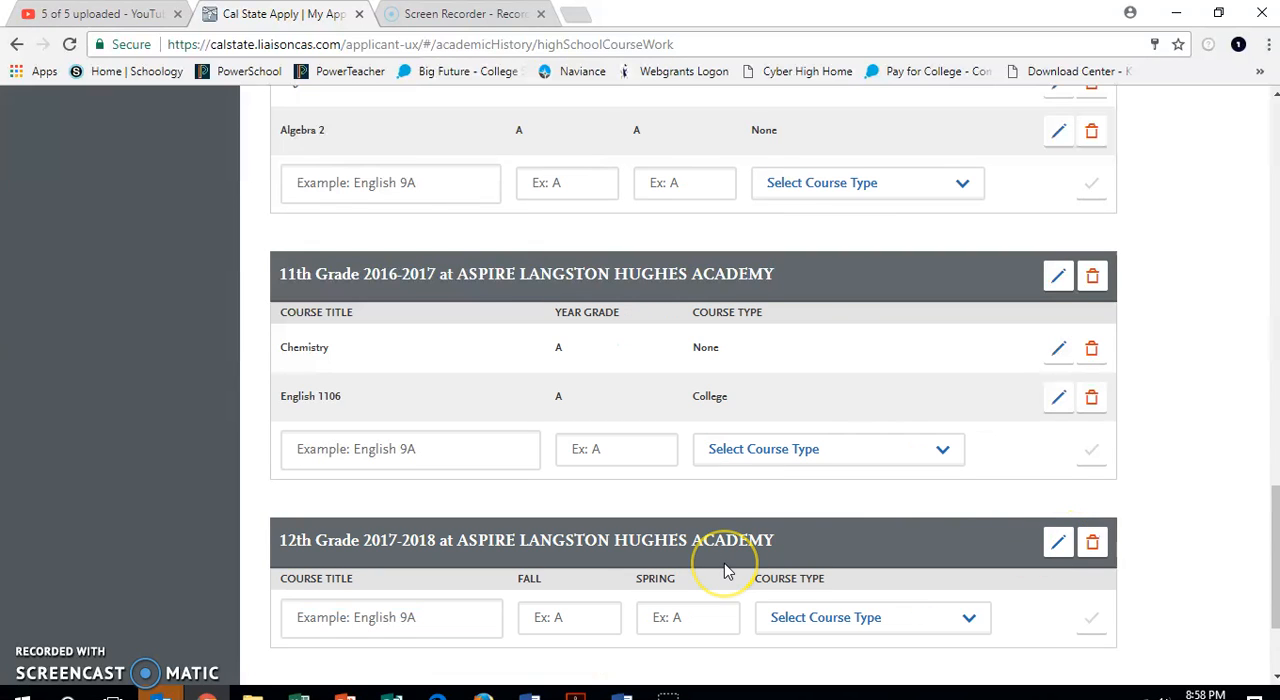
# Enter the suggested title Pre-Calculus in the 12th grade semester entry, clear it again and delete the whole 12th grade entry.
pyautogui.scroll(-2, 728, 566)
pyautogui.click(432, 453)
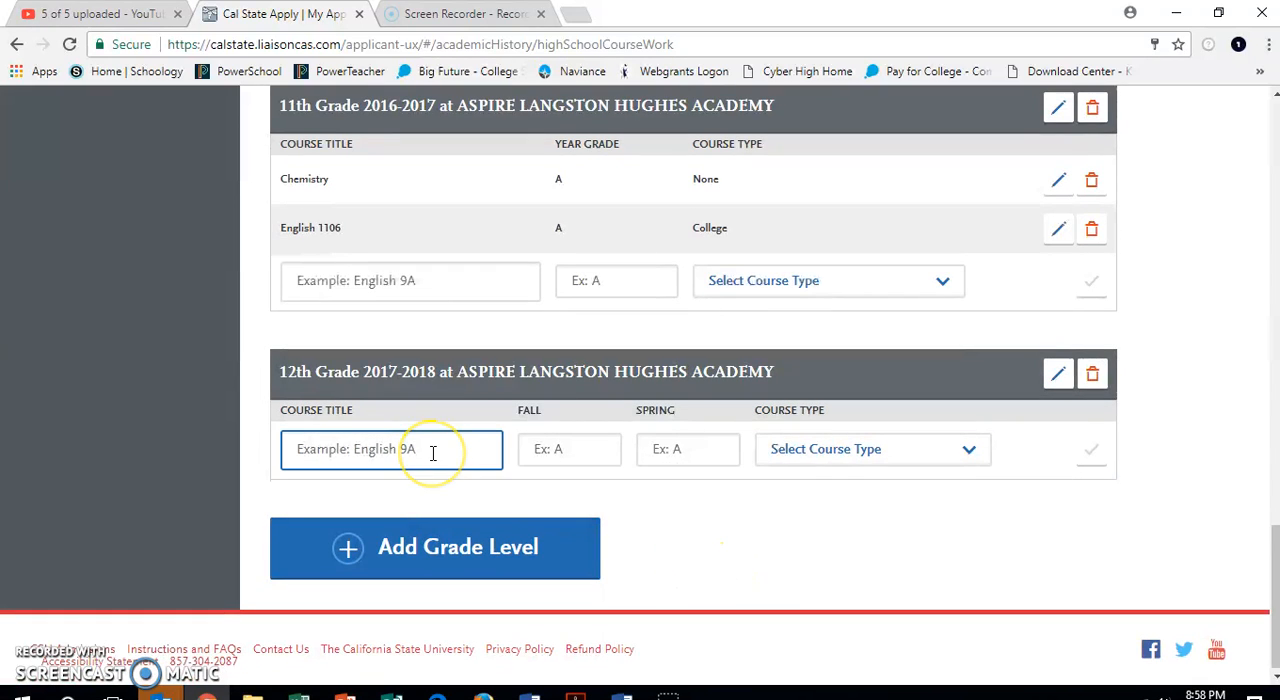
pyautogui.write('Pre-')
pyautogui.click(388, 484)
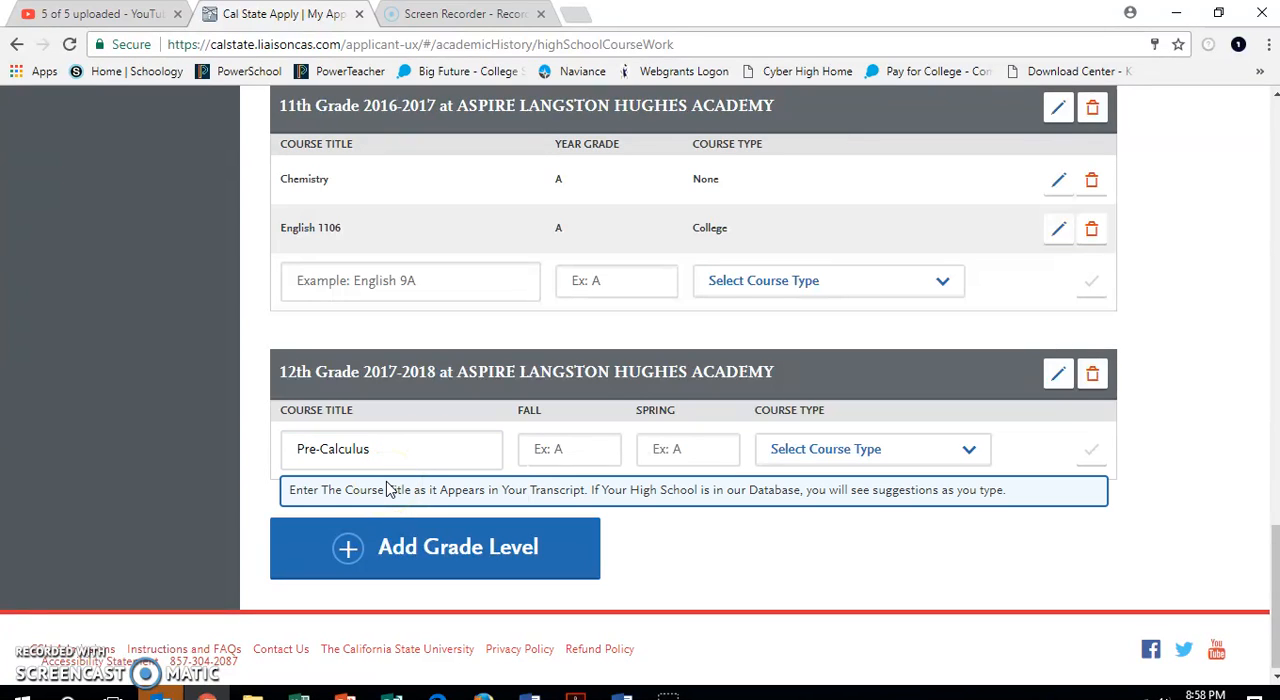
pyautogui.moveTo(403, 451); pyautogui.dragTo(295, 440)
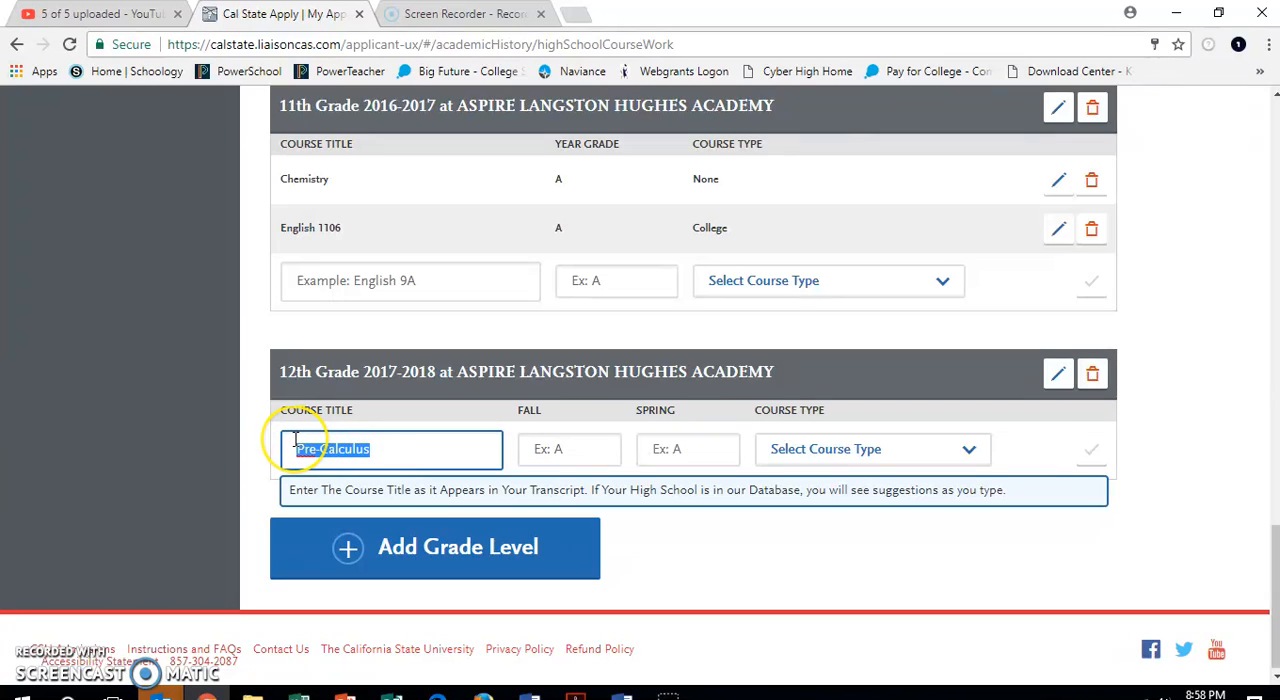
pyautogui.press('BackSpace')
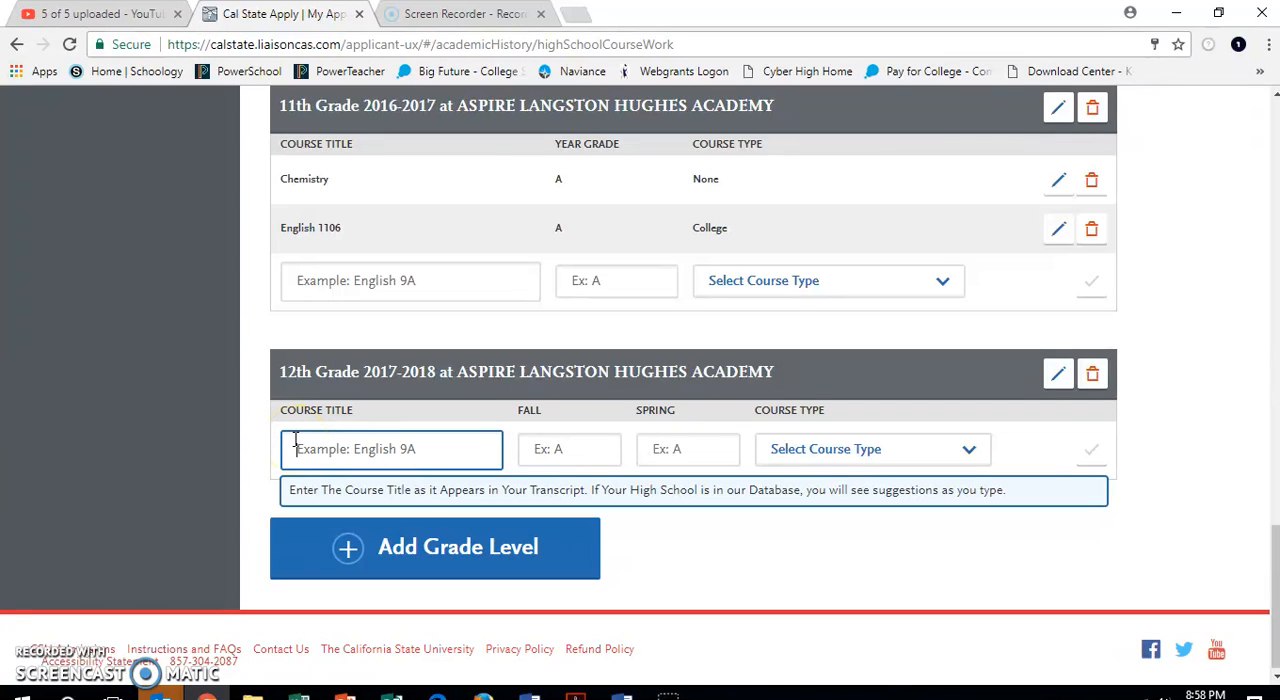
pyautogui.click(287, 427)
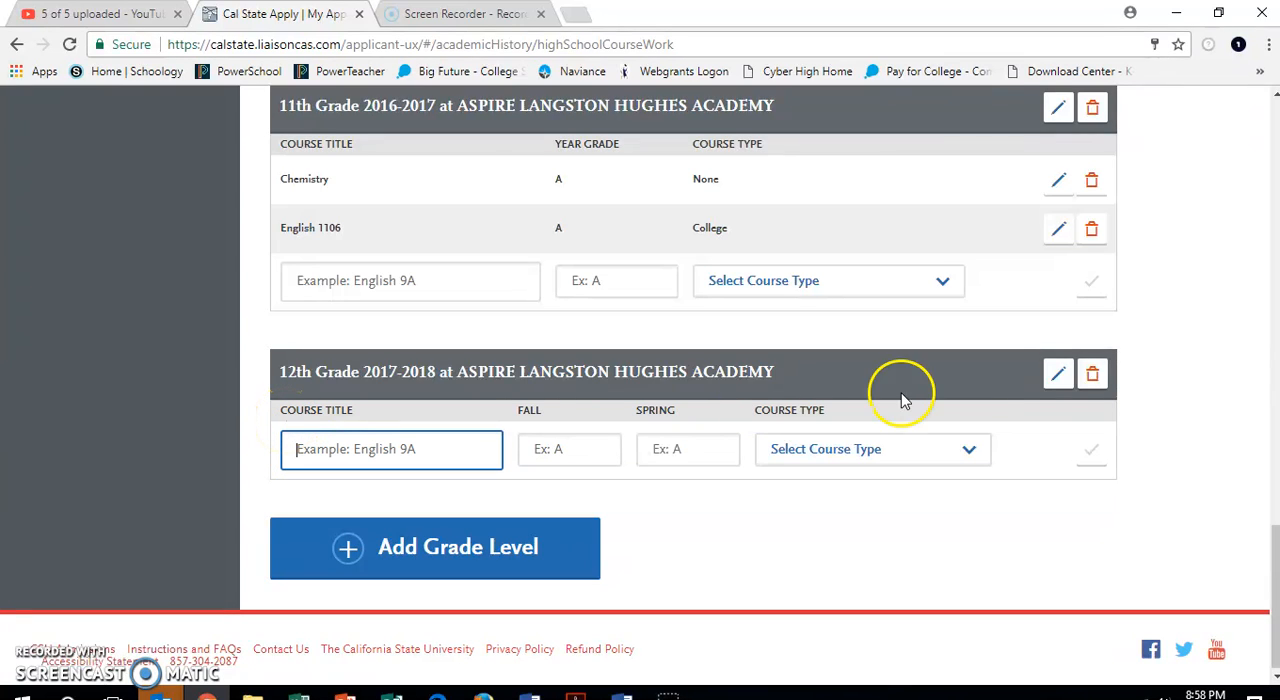
pyautogui.click(1095, 377)
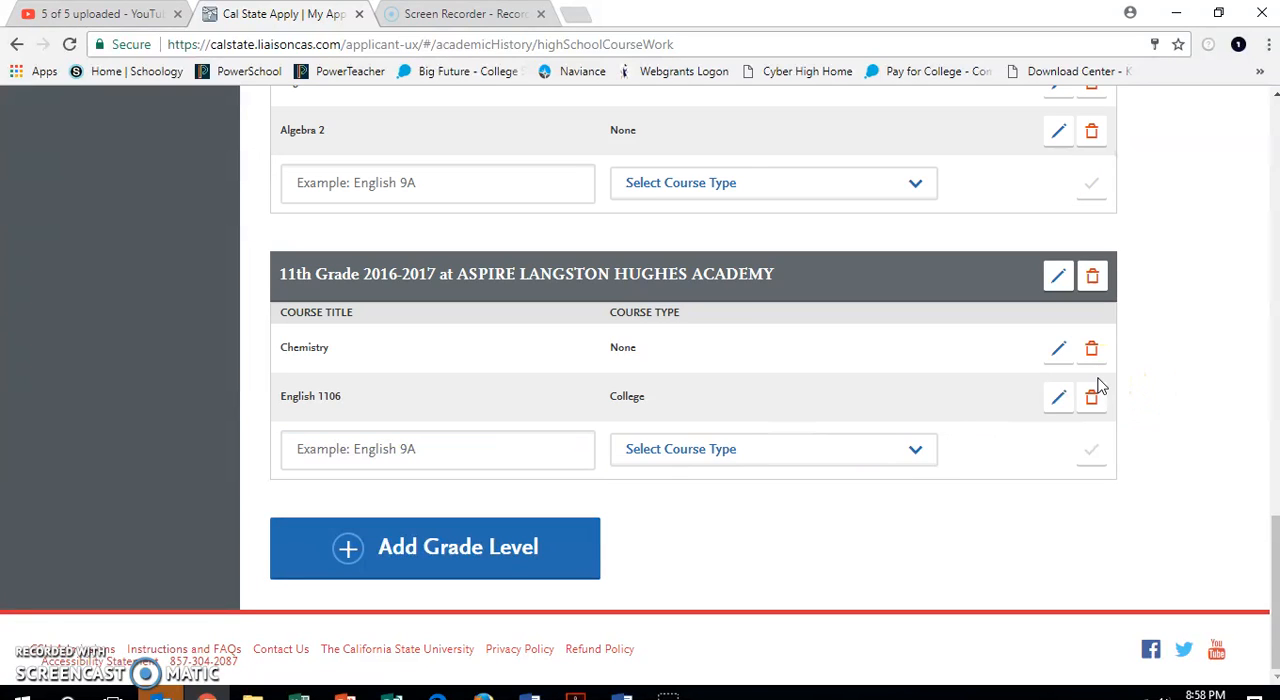
# Add grade level 12 using the second Aspire Langston Hughes Academy entry with academic year 2017-2018, leaving summer out.
pyautogui.click(509, 573)
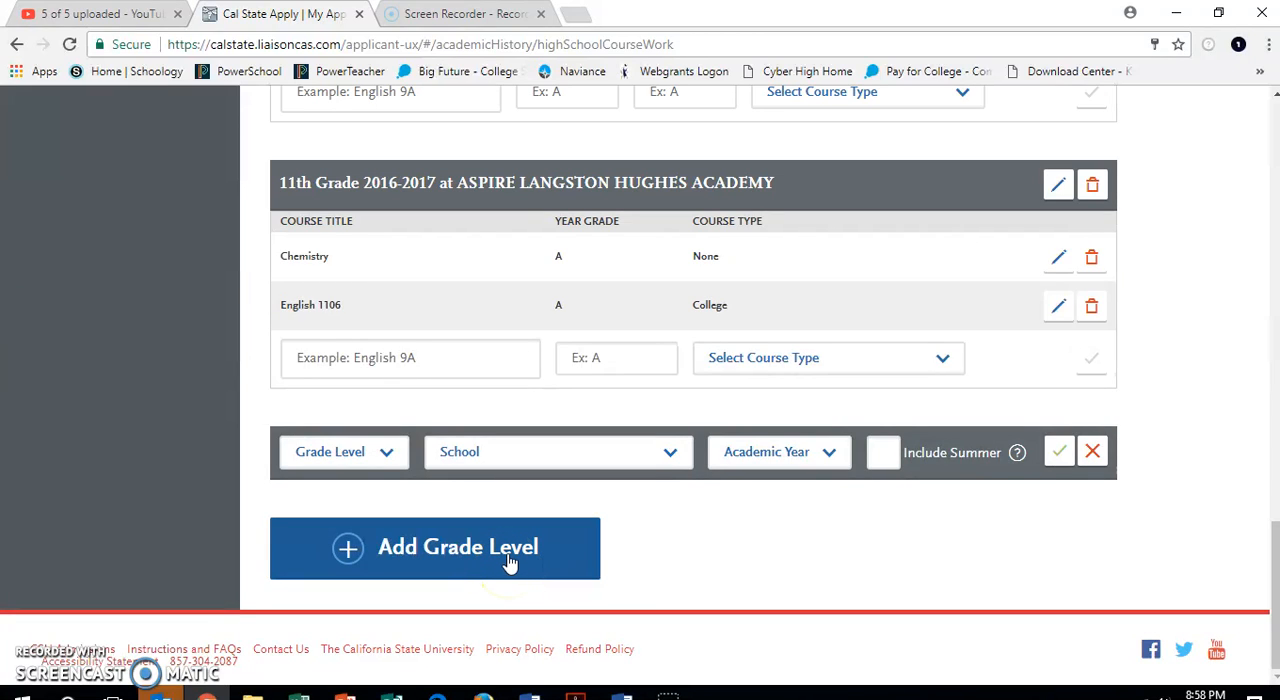
pyautogui.click(509, 563)
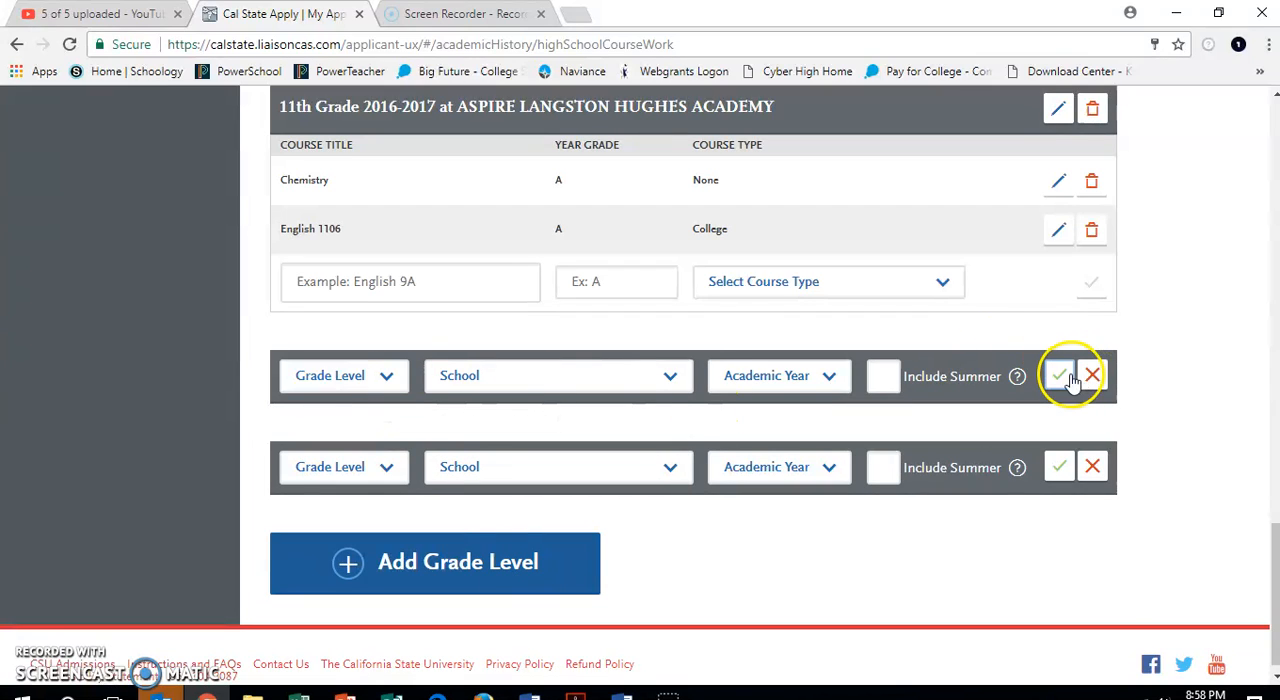
pyautogui.click(384, 380)
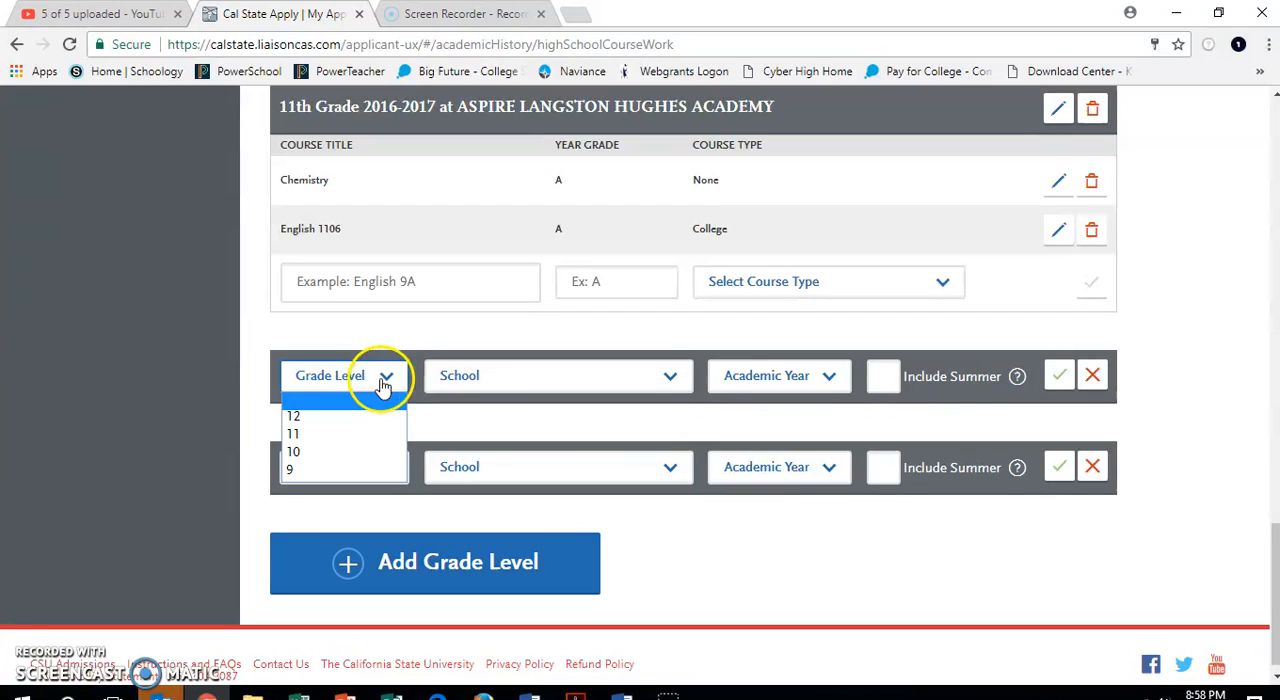
pyautogui.click(350, 416)
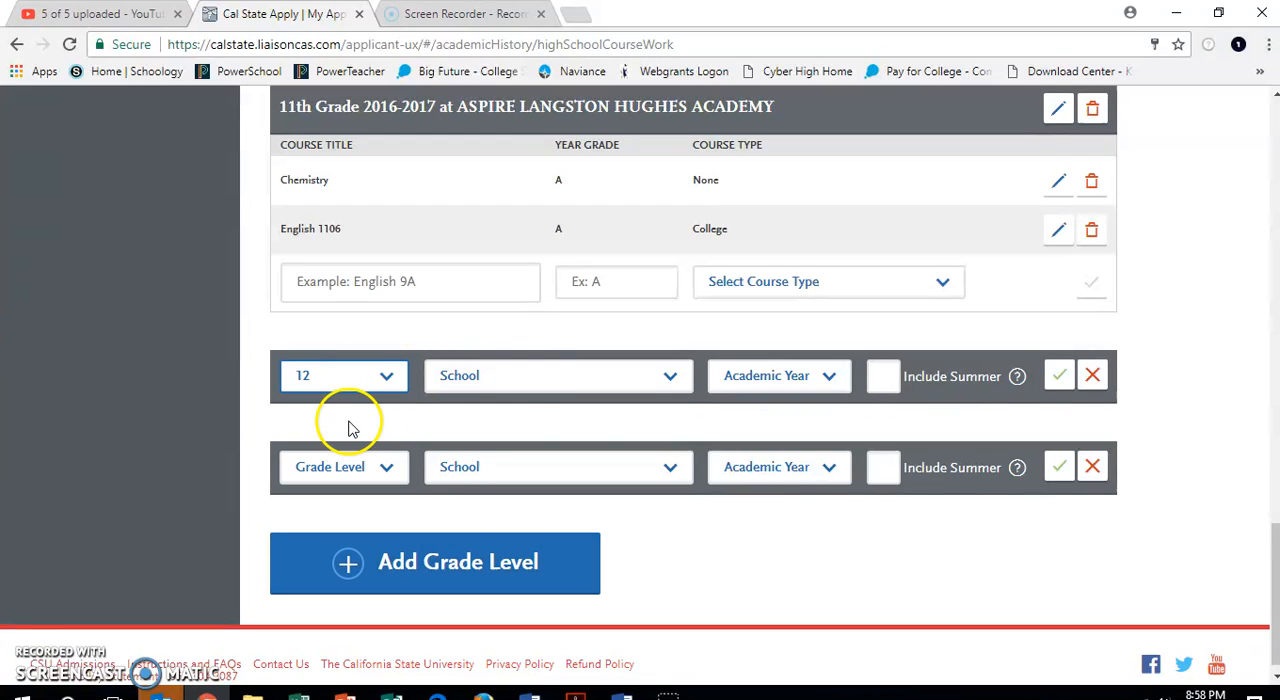
pyautogui.click(525, 377)
pyautogui.click(505, 437)
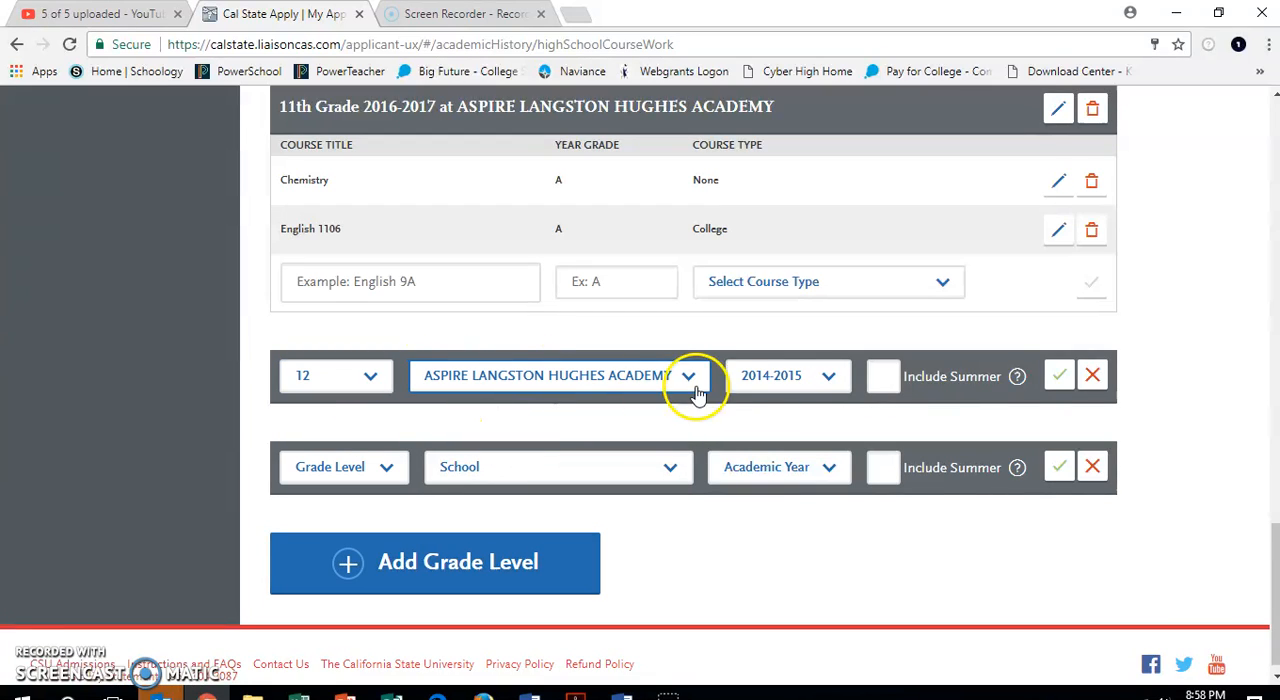
pyautogui.click(826, 380)
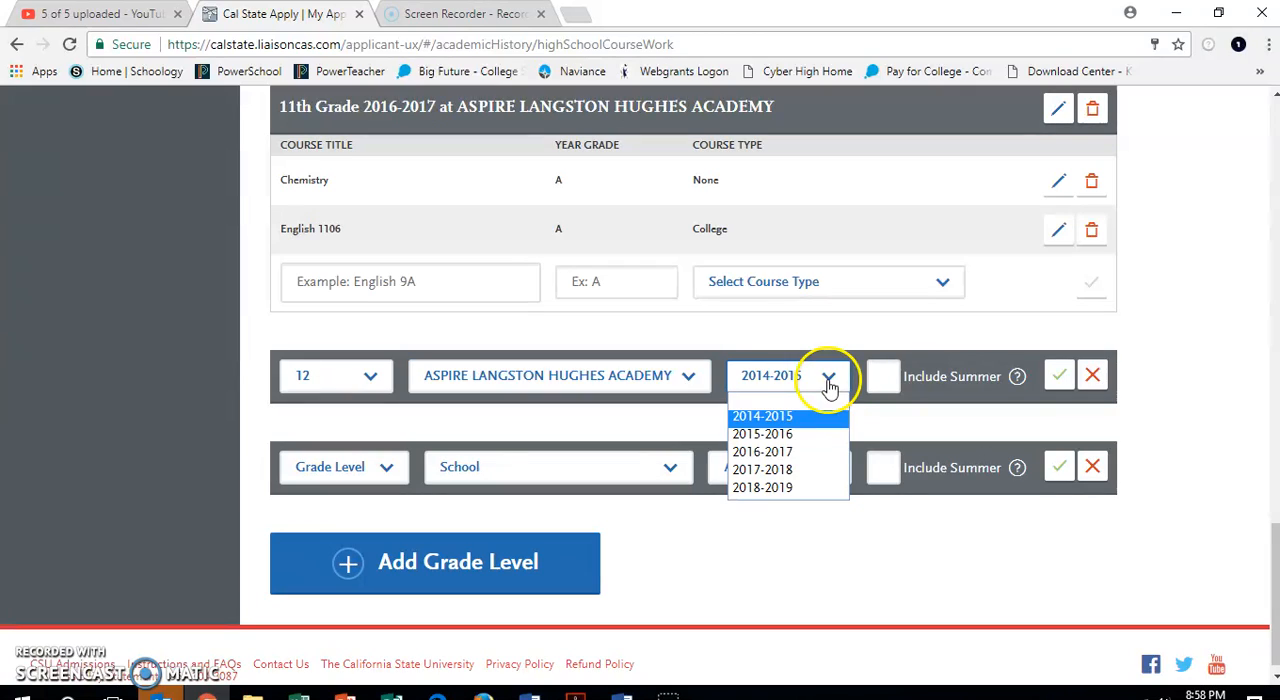
pyautogui.click(806, 476)
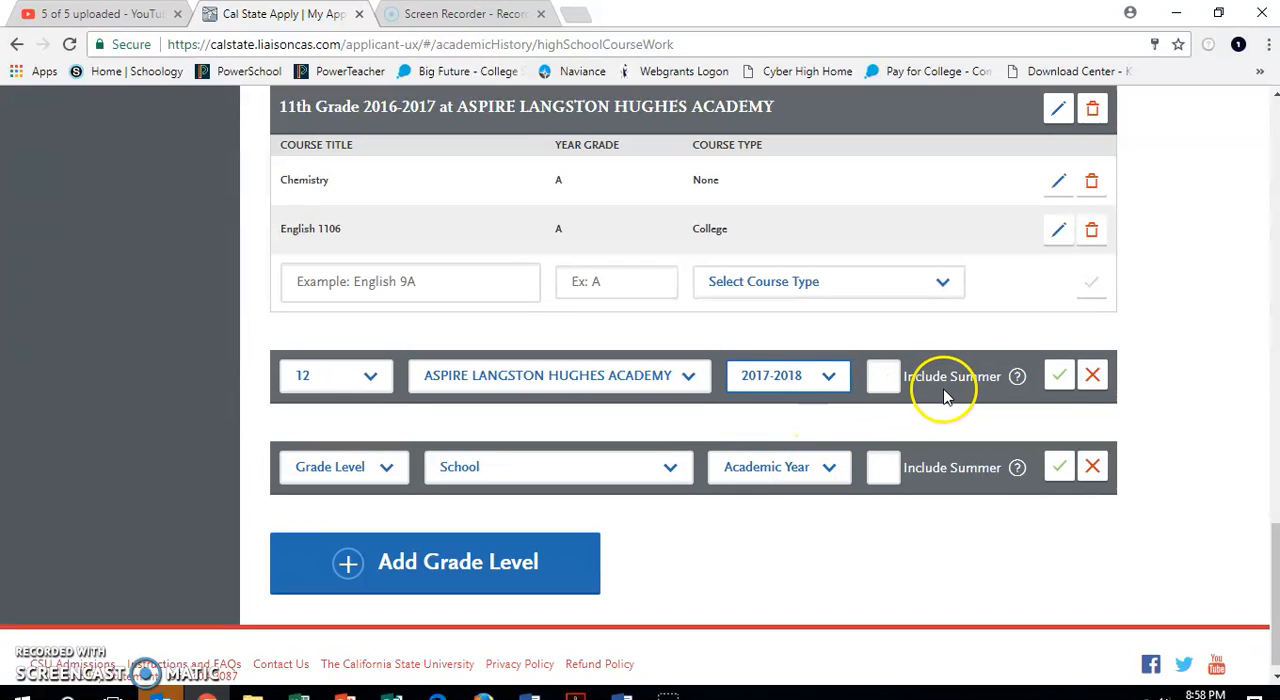
pyautogui.click(1059, 376)
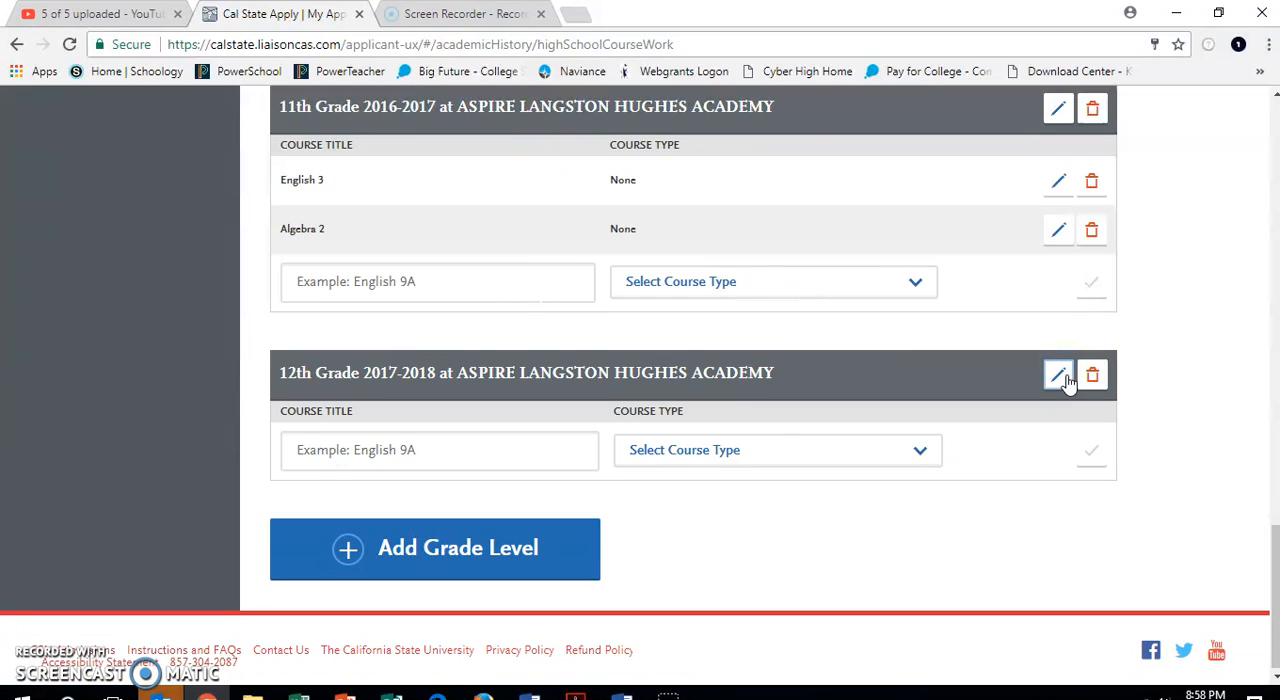
# Add the suggested course Pre-Calculus to the 12th grade full-year entry with year grade In Progress and course type None.
pyautogui.click(381, 455)
pyautogui.write('Pre')
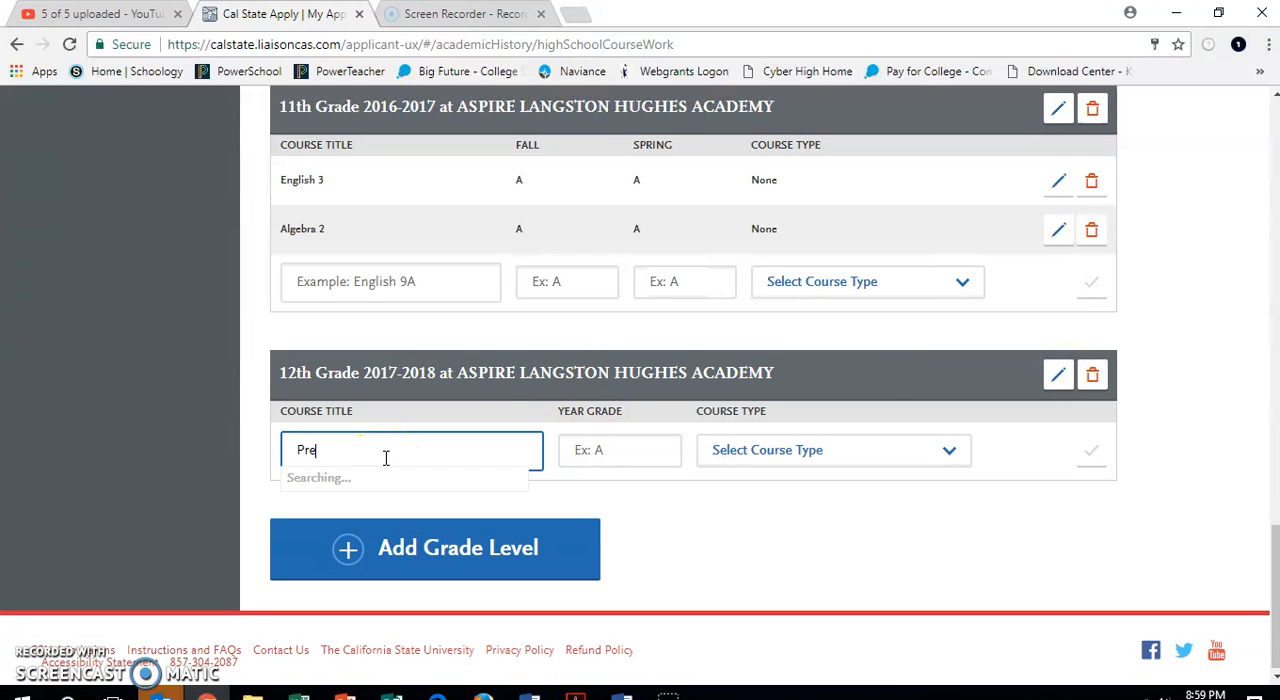
pyautogui.write('-Cal')
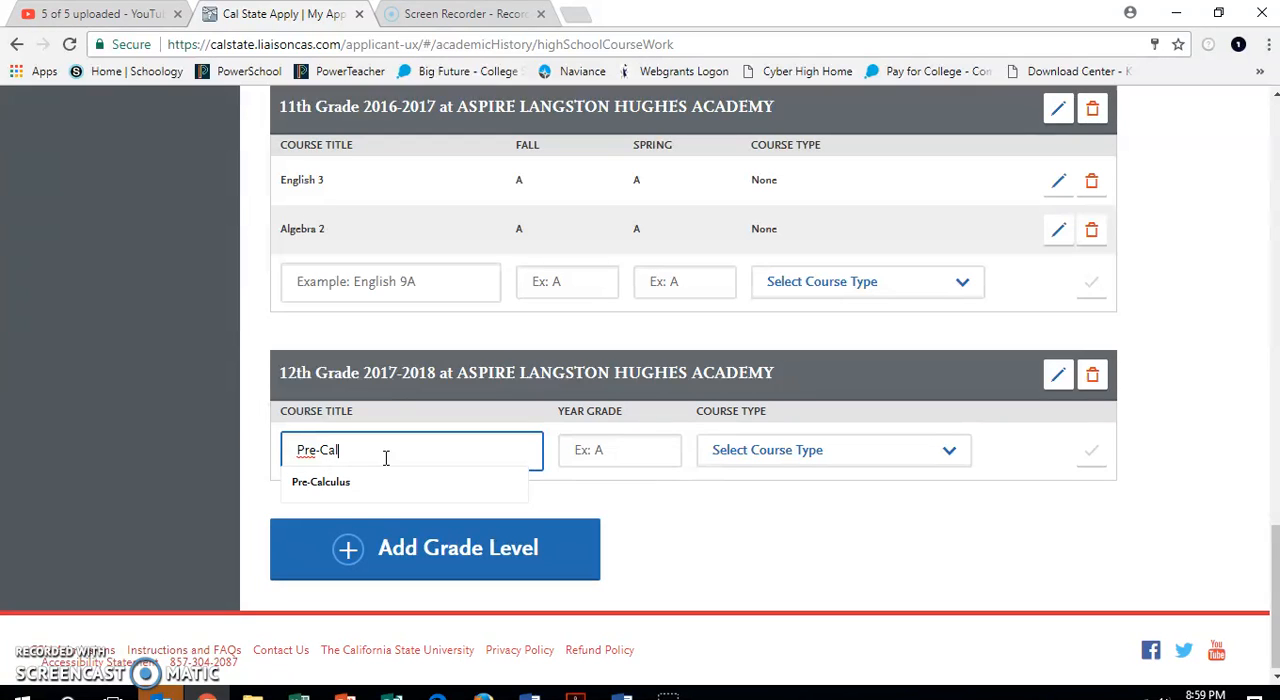
pyautogui.click(360, 489)
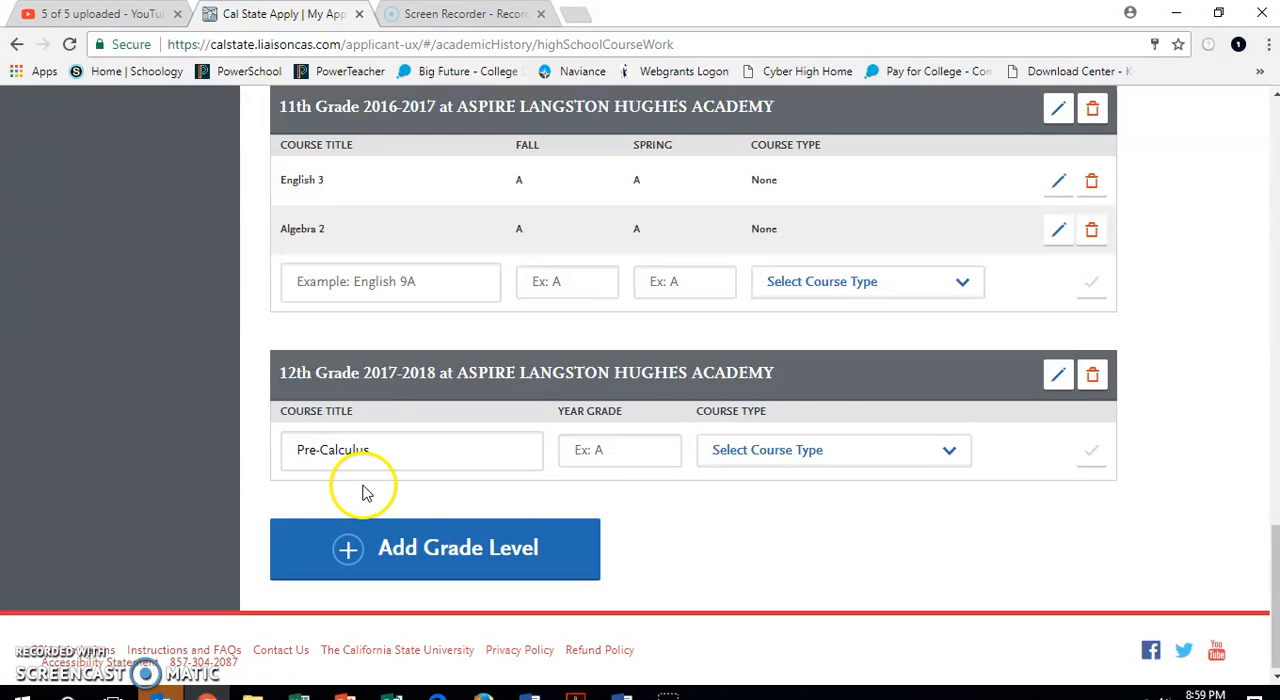
pyautogui.click(635, 451)
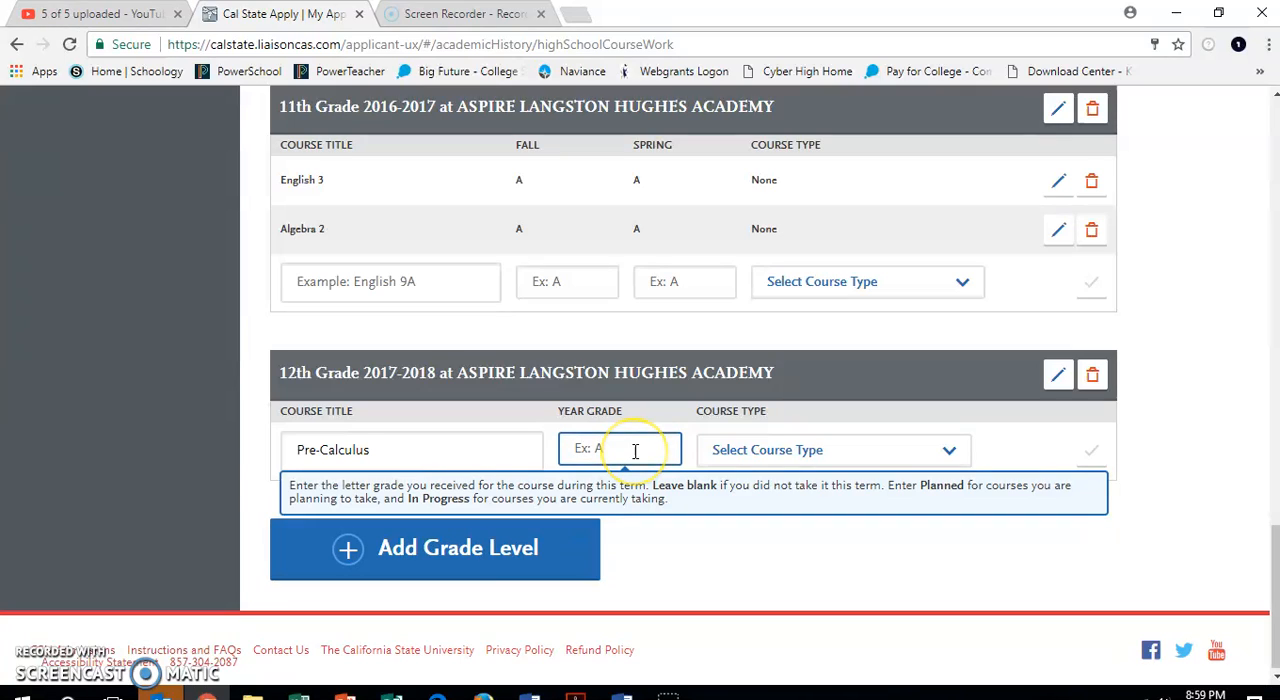
pyautogui.write('In P')
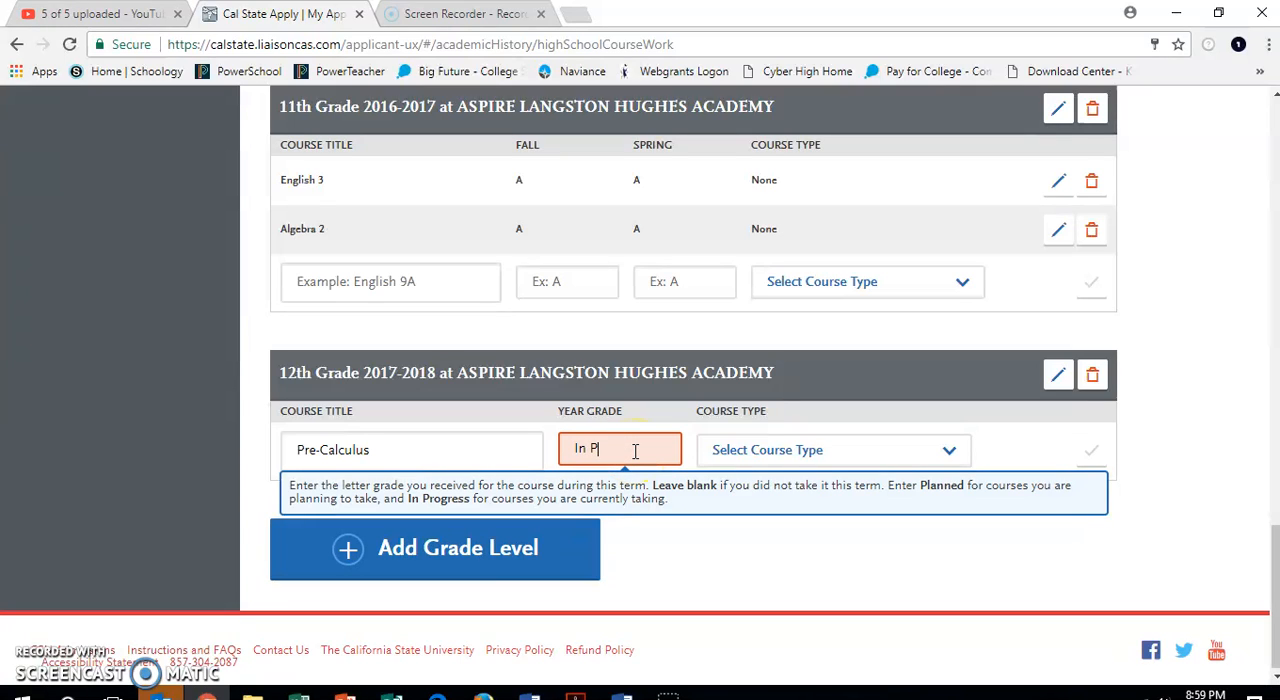
pyautogui.write('rogress')
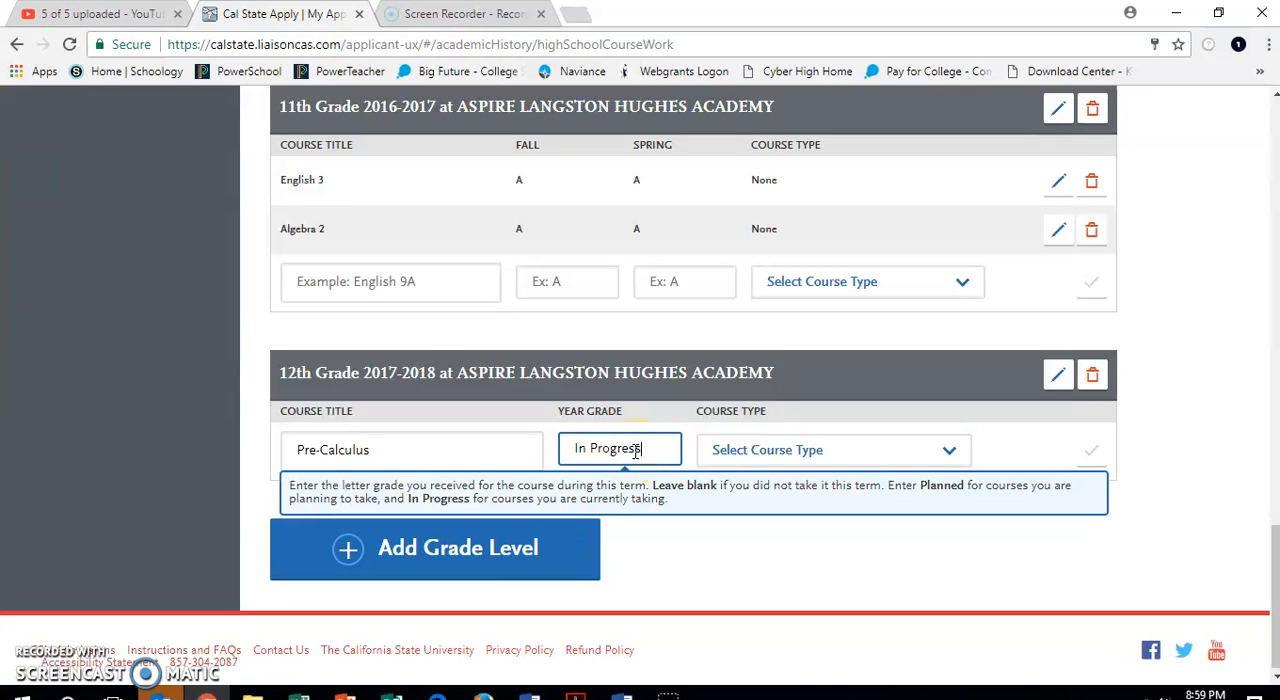
pyautogui.press('Tab')
pyautogui.click(760, 457)
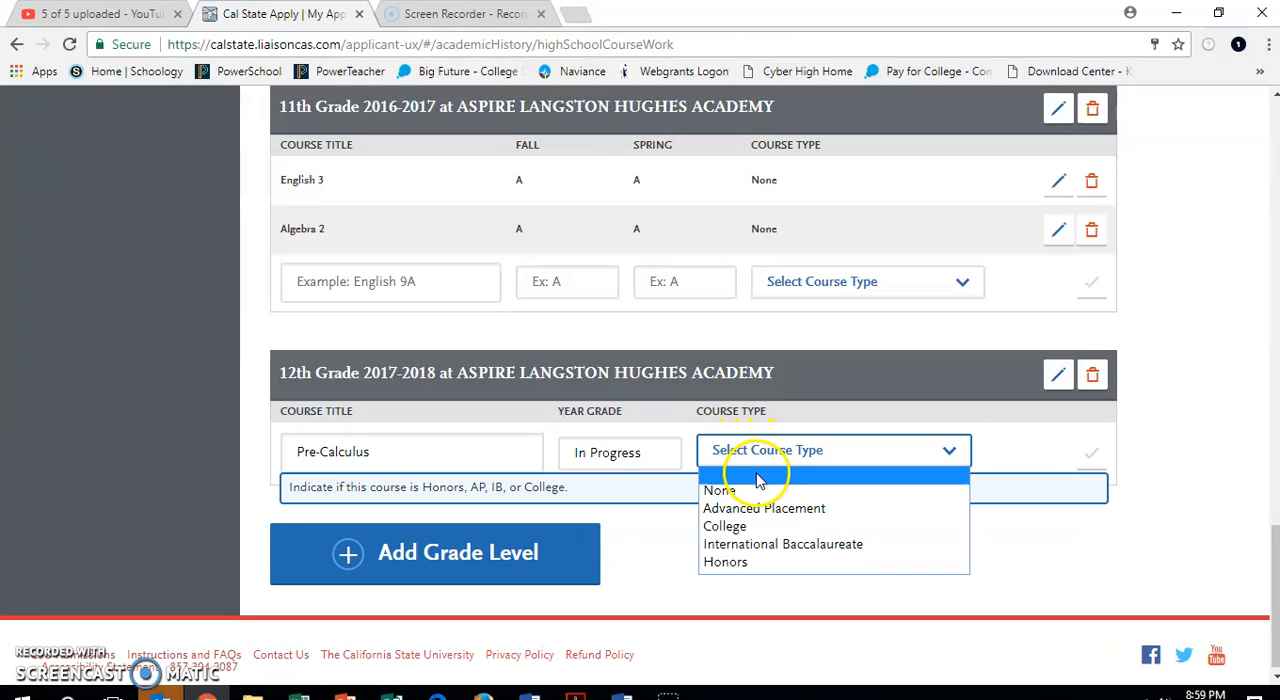
pyautogui.click(752, 491)
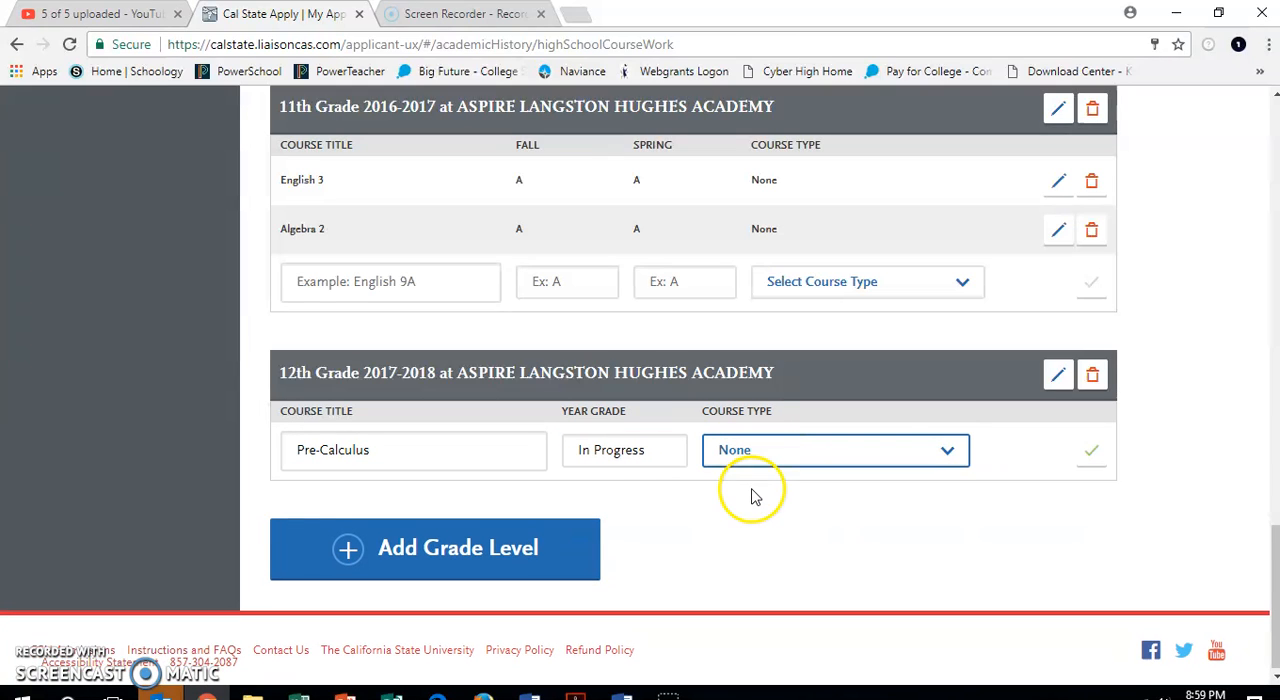
pyautogui.click(1093, 458)
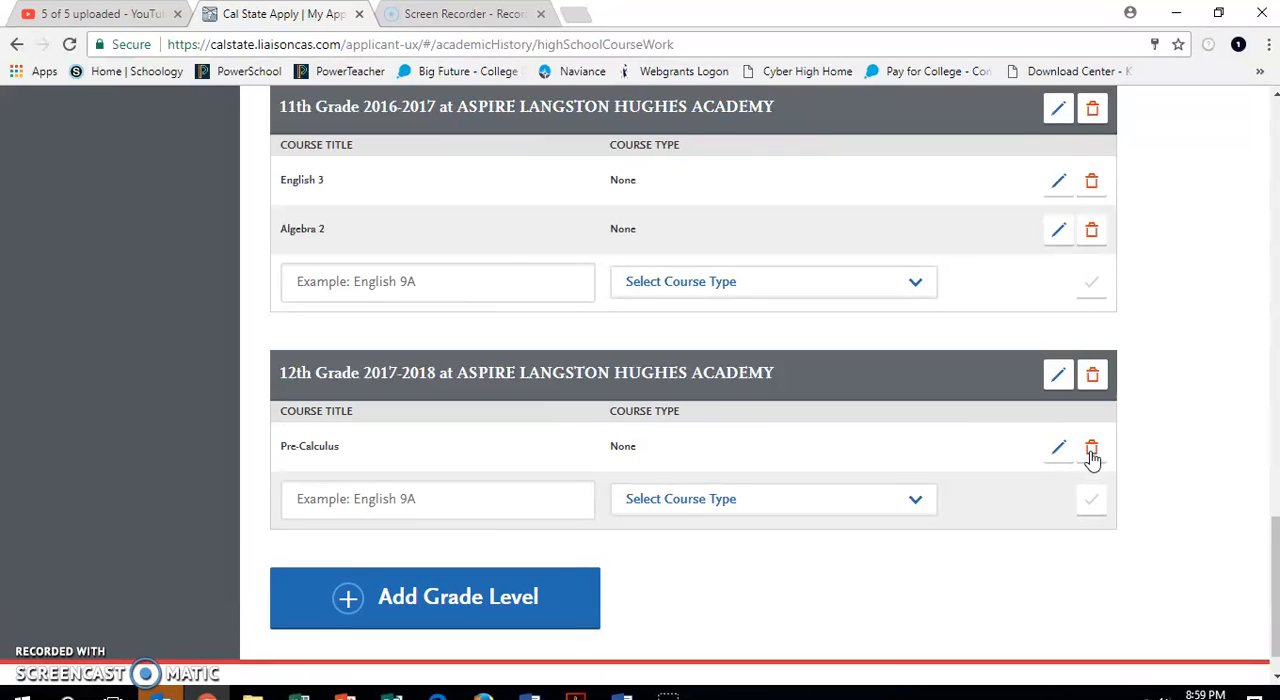
# Add the suggested course Calculus to the 12th grade full-year entry with year grade Planned and course type None.
pyautogui.click(469, 509)
pyautogui.write('Calcu')
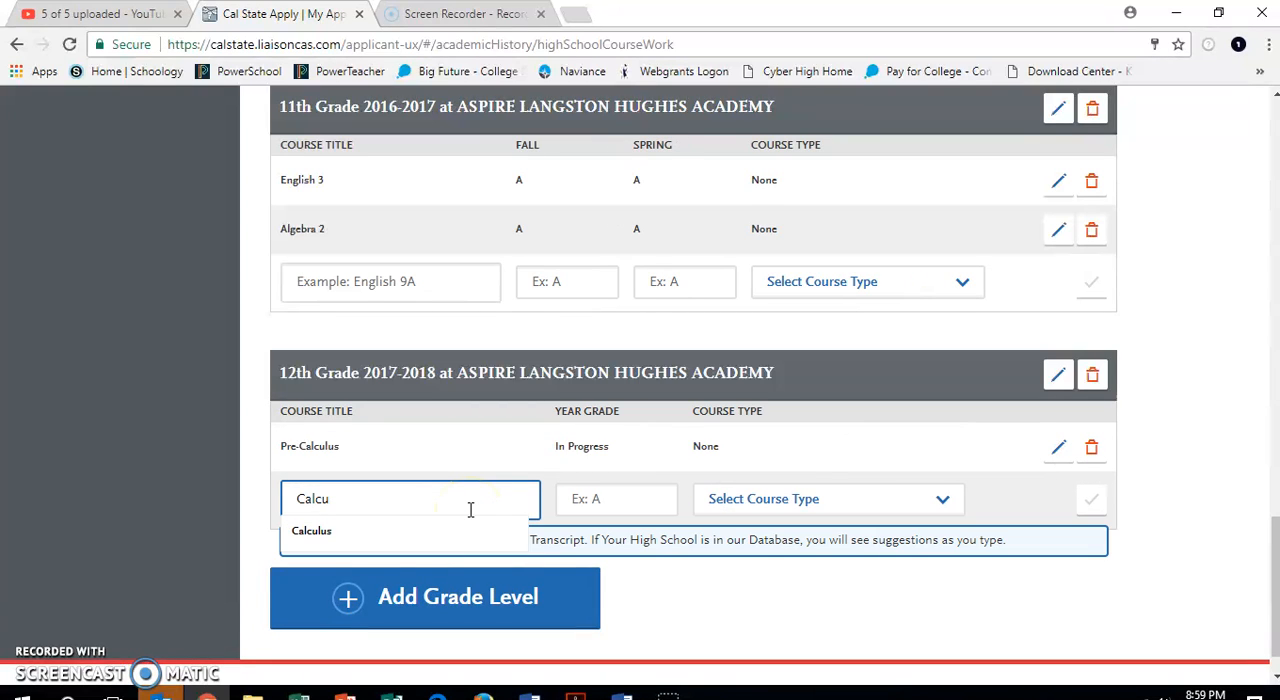
pyautogui.click(428, 533)
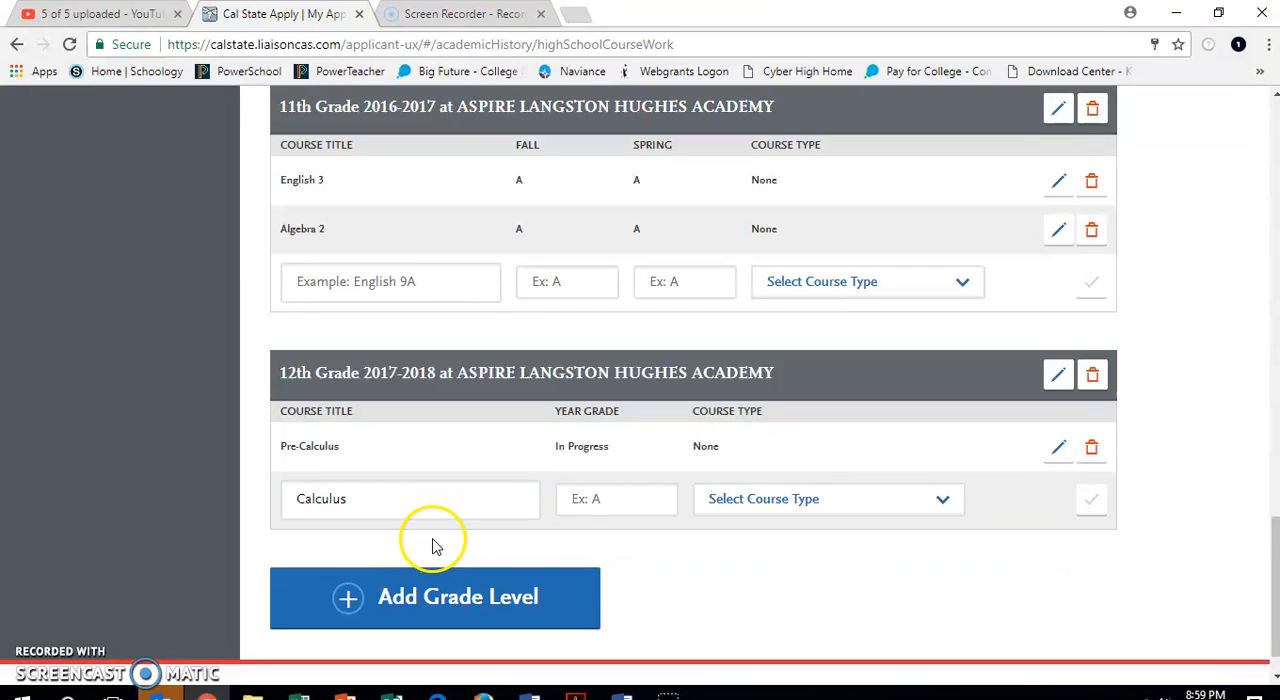
pyautogui.click(611, 508)
pyautogui.write('Planned')
pyautogui.click(745, 510)
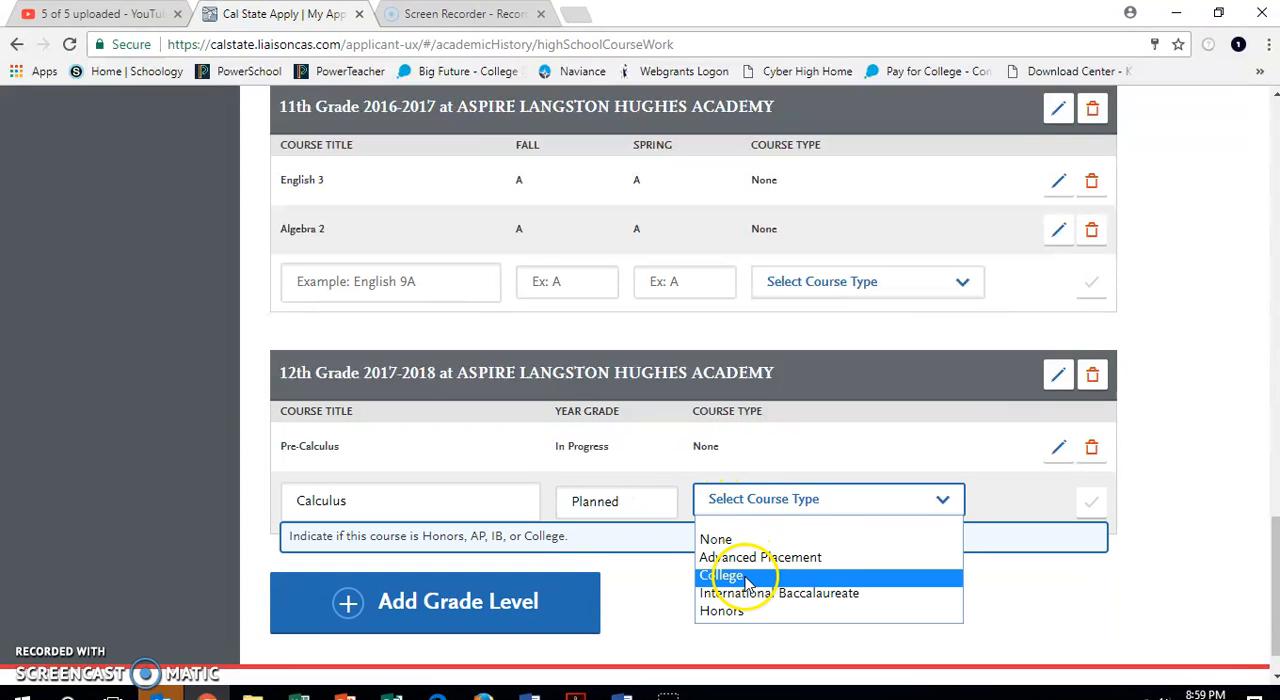
pyautogui.click(748, 539)
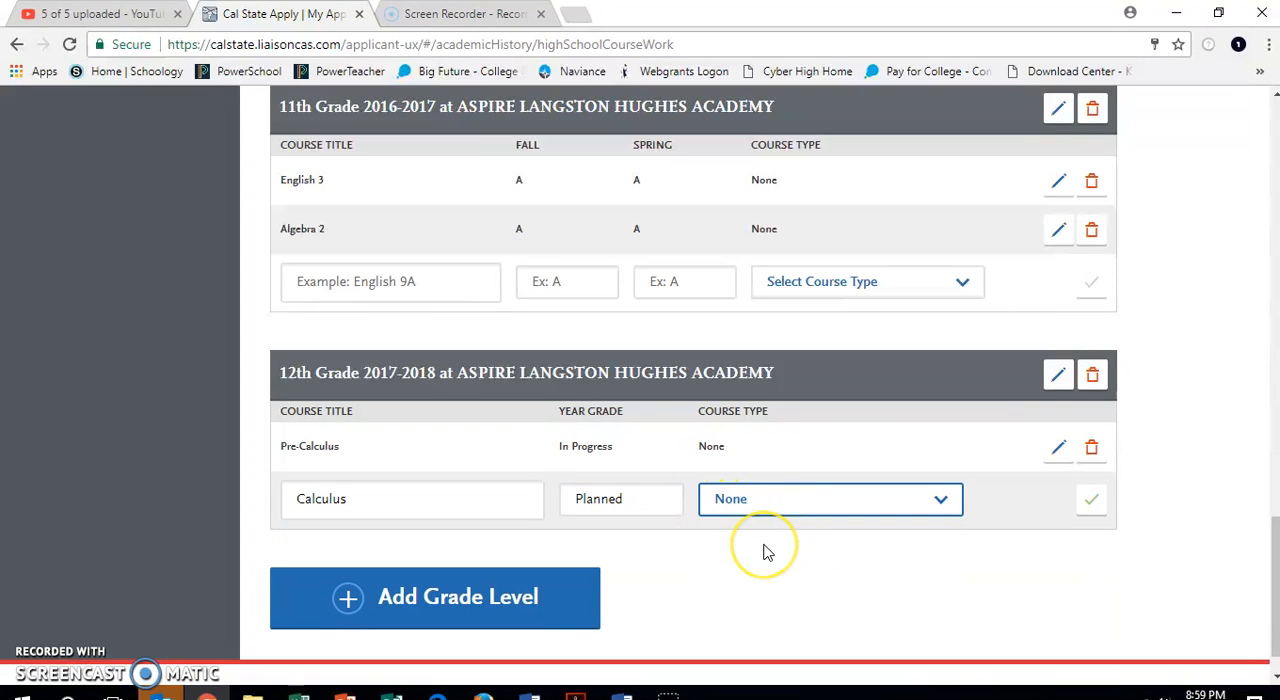
pyautogui.click(1088, 502)
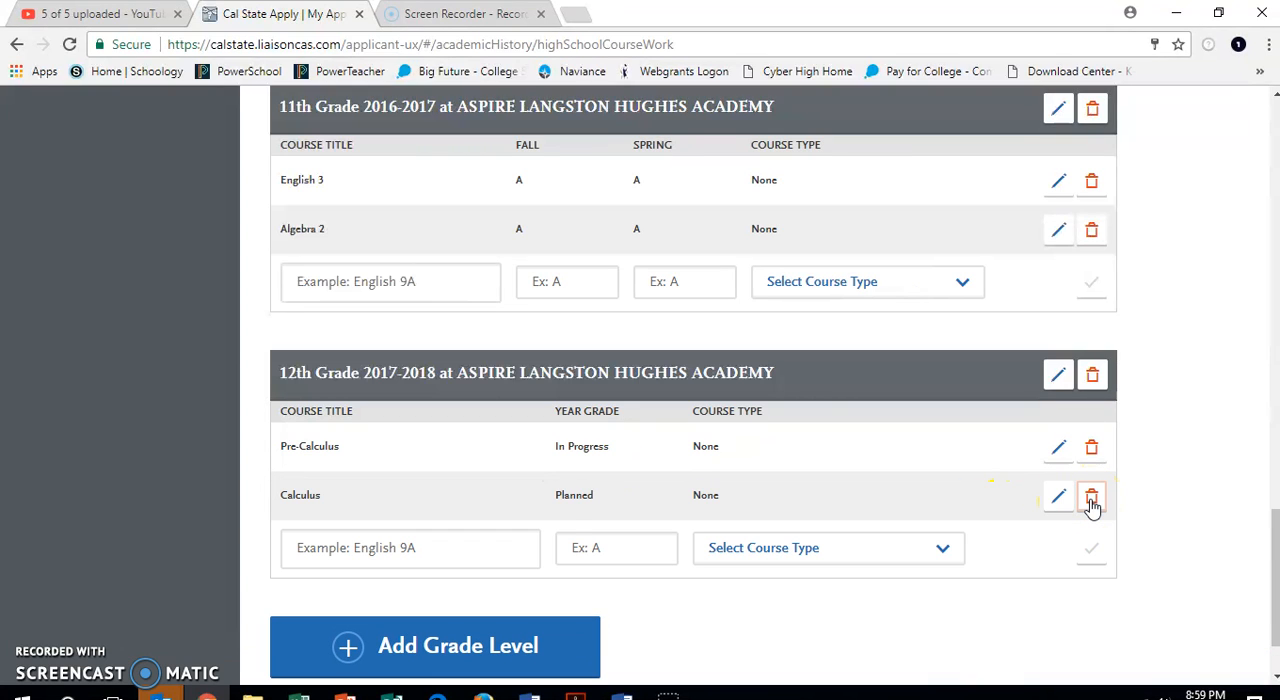
# Add the course Political Science to the 12th grade full-year entry with year grade In Progress and course type College.
pyautogui.click(382, 548)
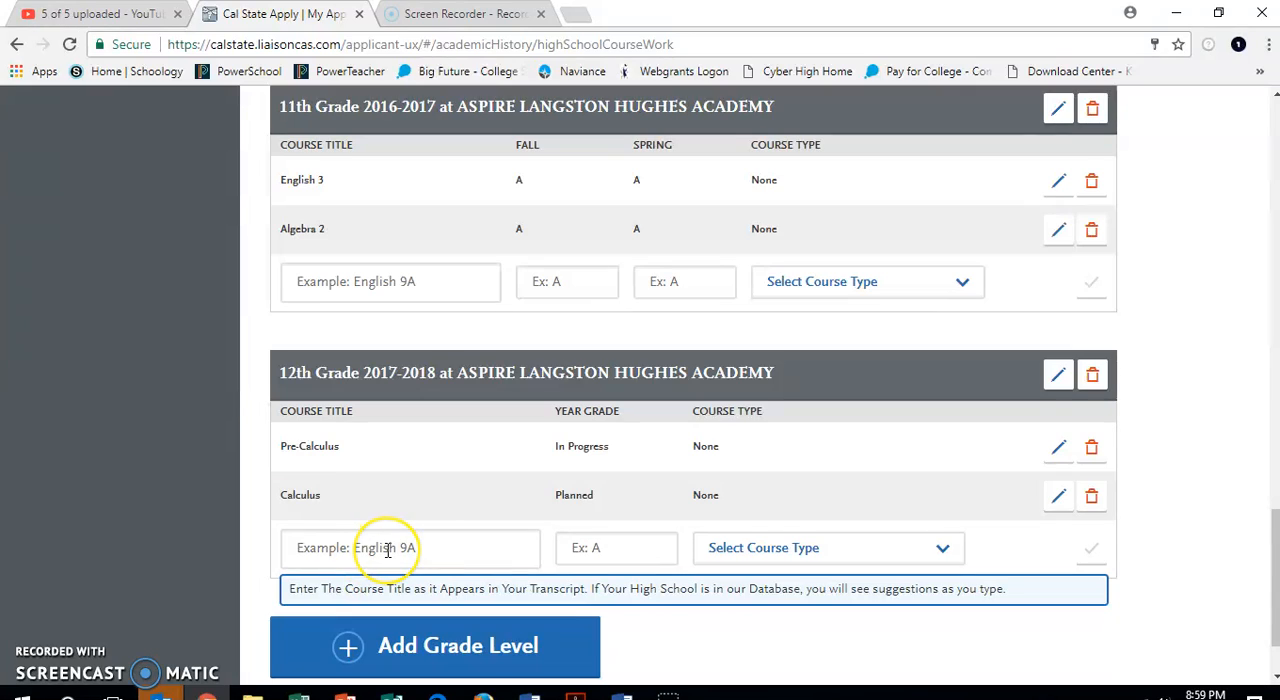
pyautogui.press('BackSpace')
pyautogui.press('BackSpace')
pyautogui.write('Political Science')
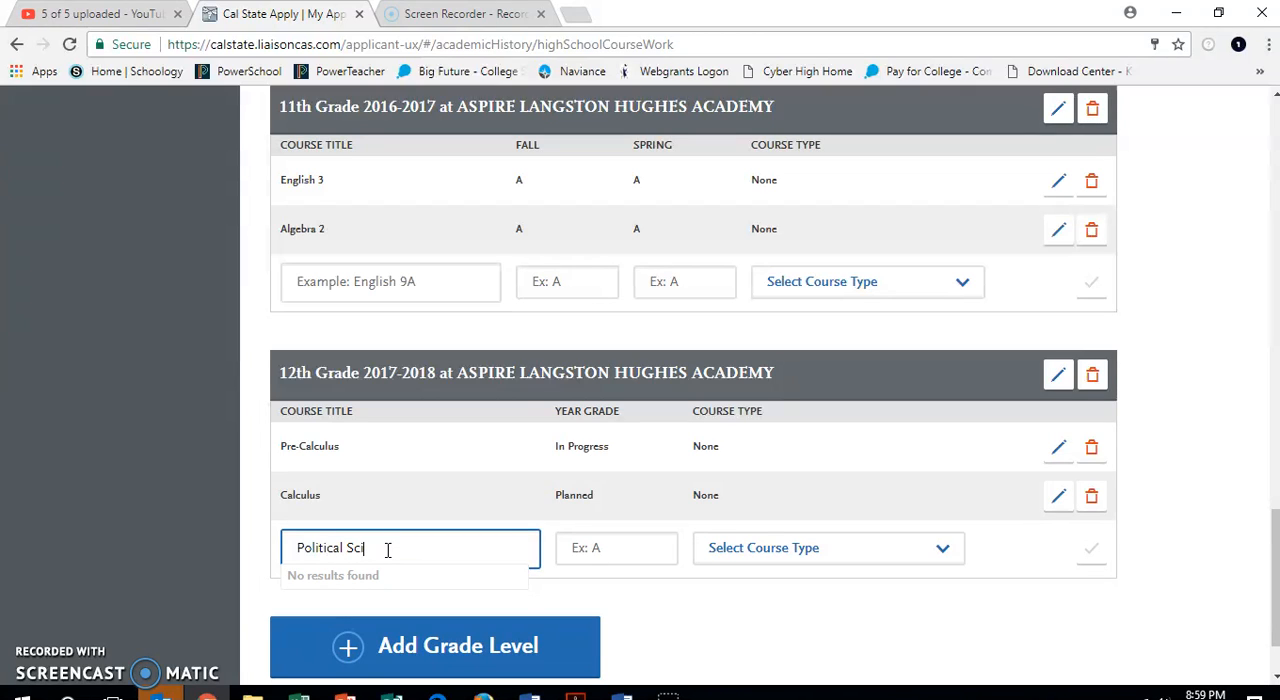
pyautogui.click(600, 552)
pyautogui.write('I')
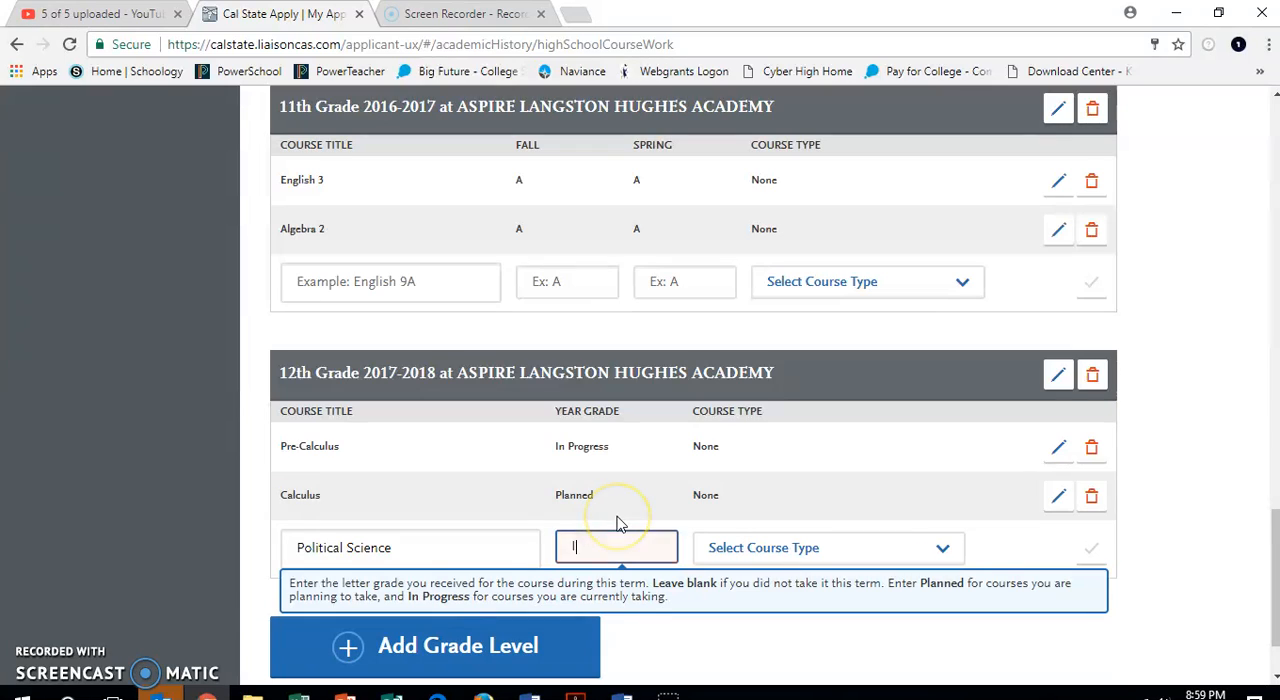
pyautogui.write('n ')
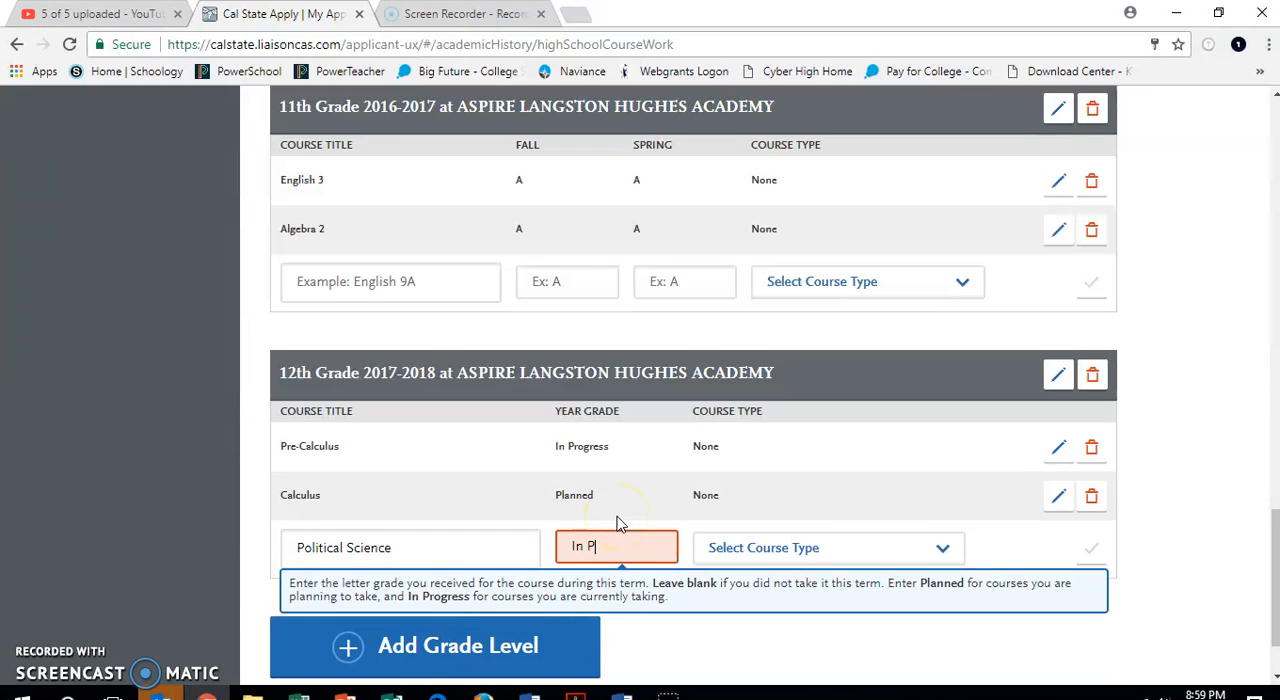
pyautogui.write('Progress')
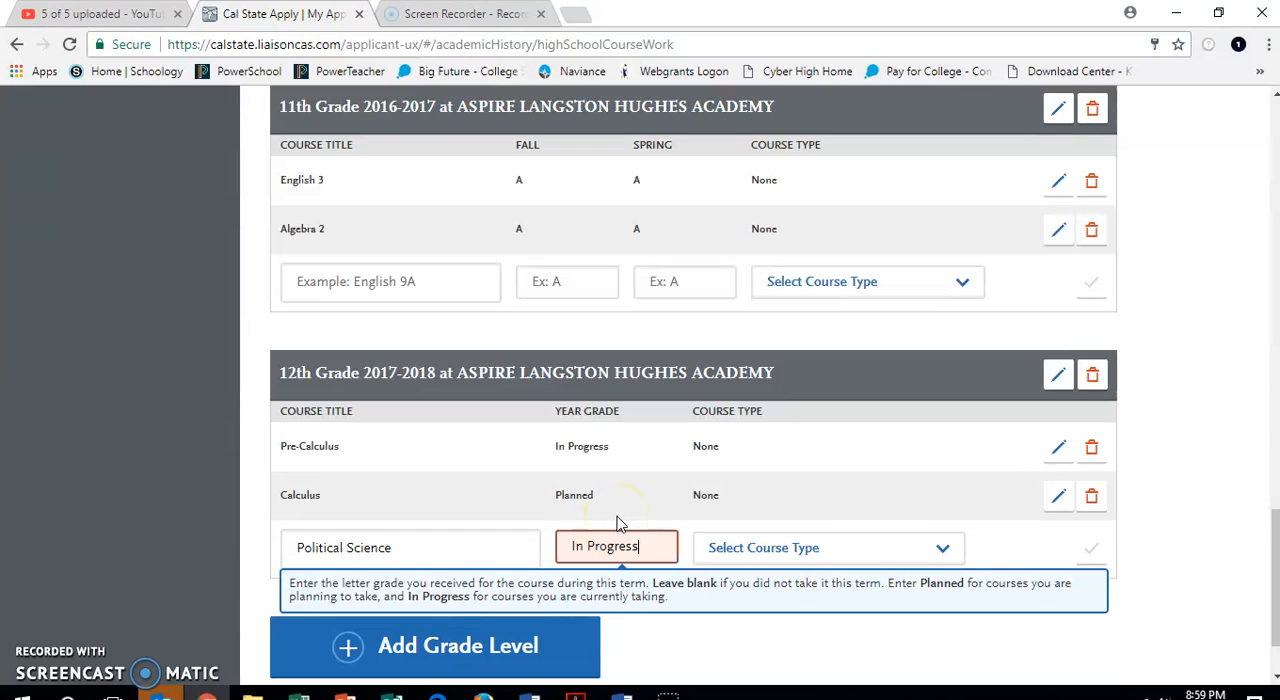
pyautogui.click(733, 546)
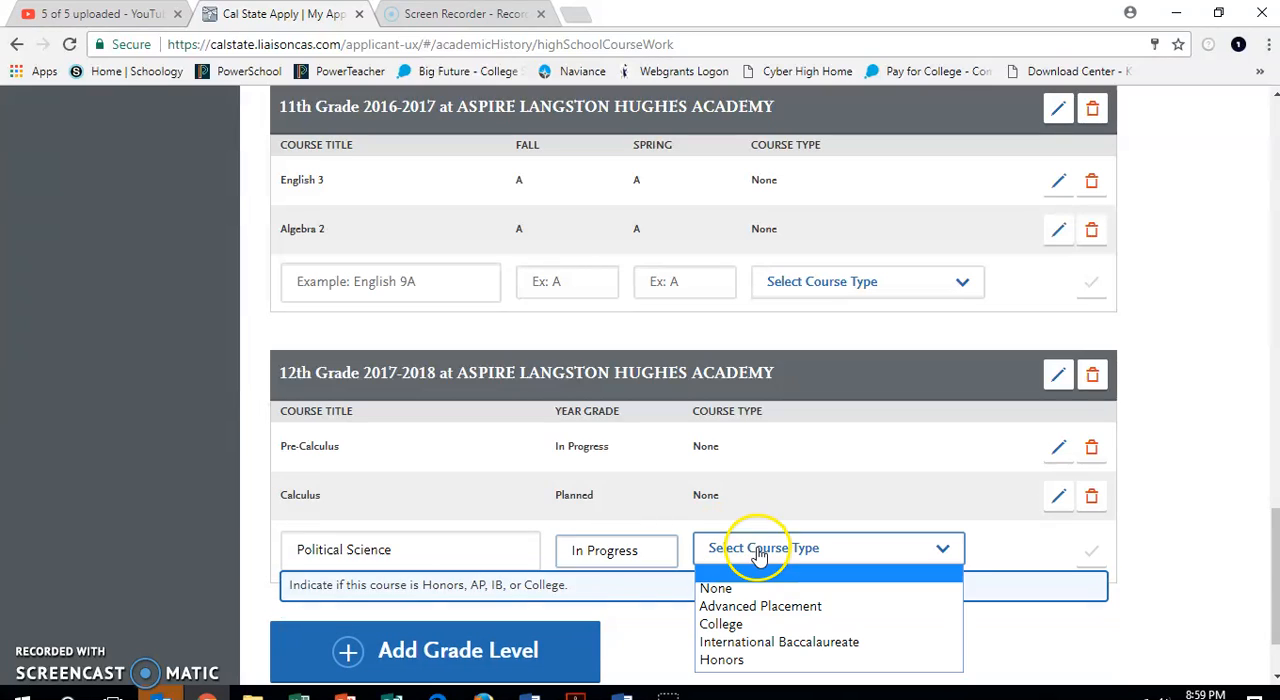
pyautogui.click(735, 624)
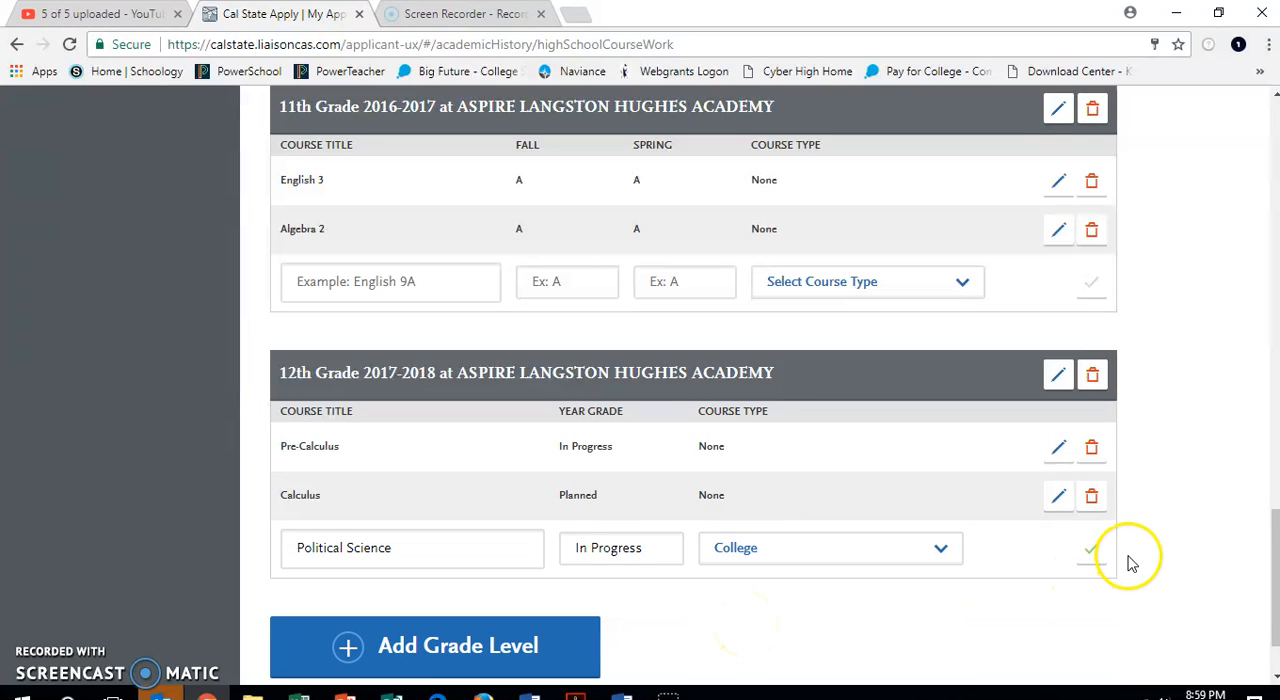
pyautogui.click(1092, 550)
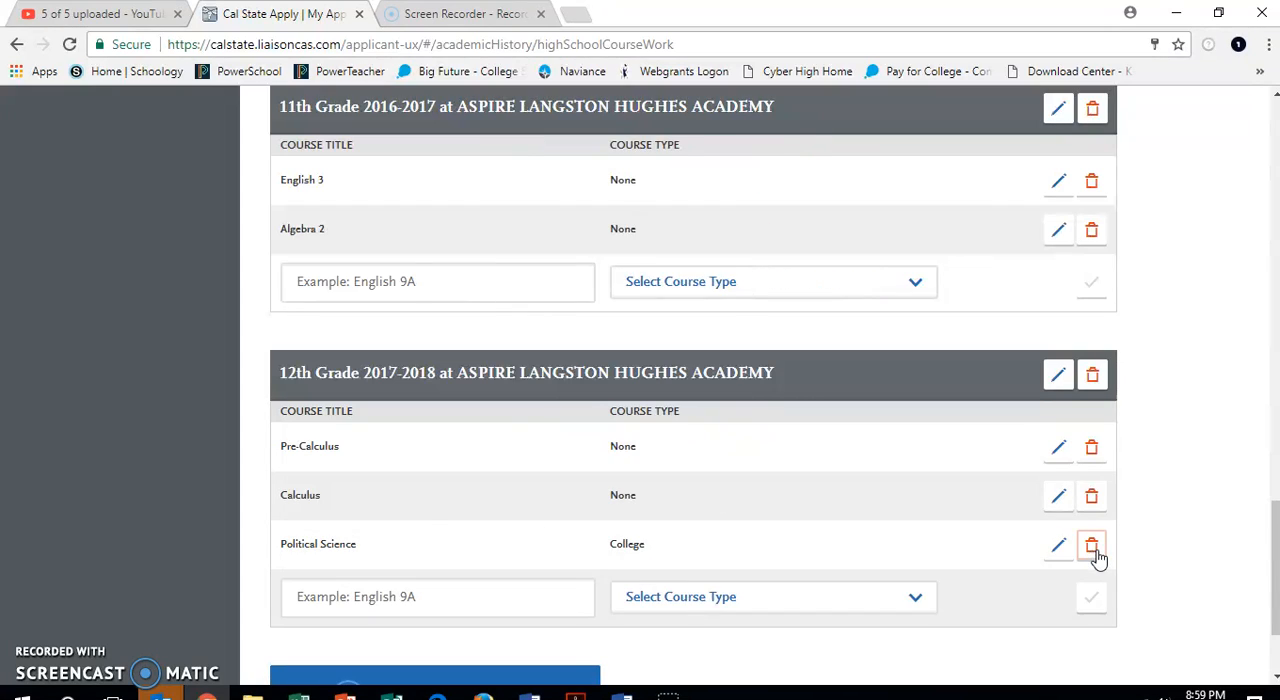
# Add the course Business 26 to the 12th grade full-year entry with year grade Planned and course type College.
pyautogui.click(408, 596)
pyautogui.click(408, 596)
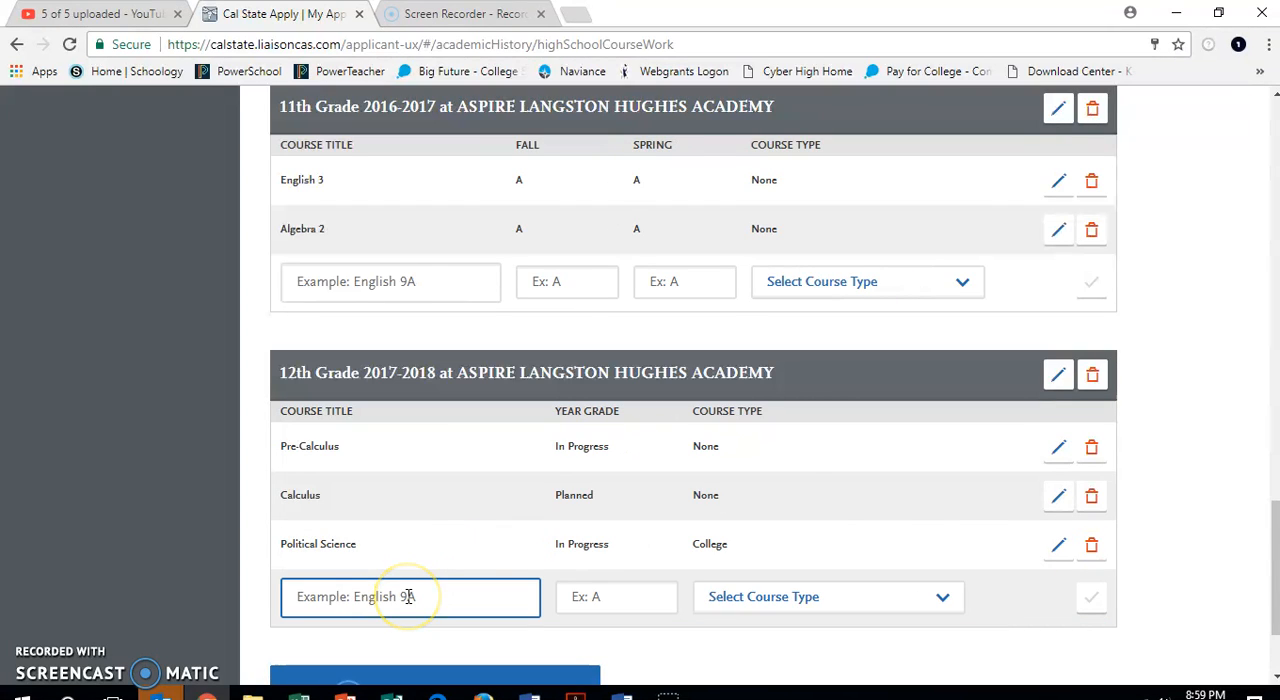
pyautogui.write('Busn')
pyautogui.write('ness 26')
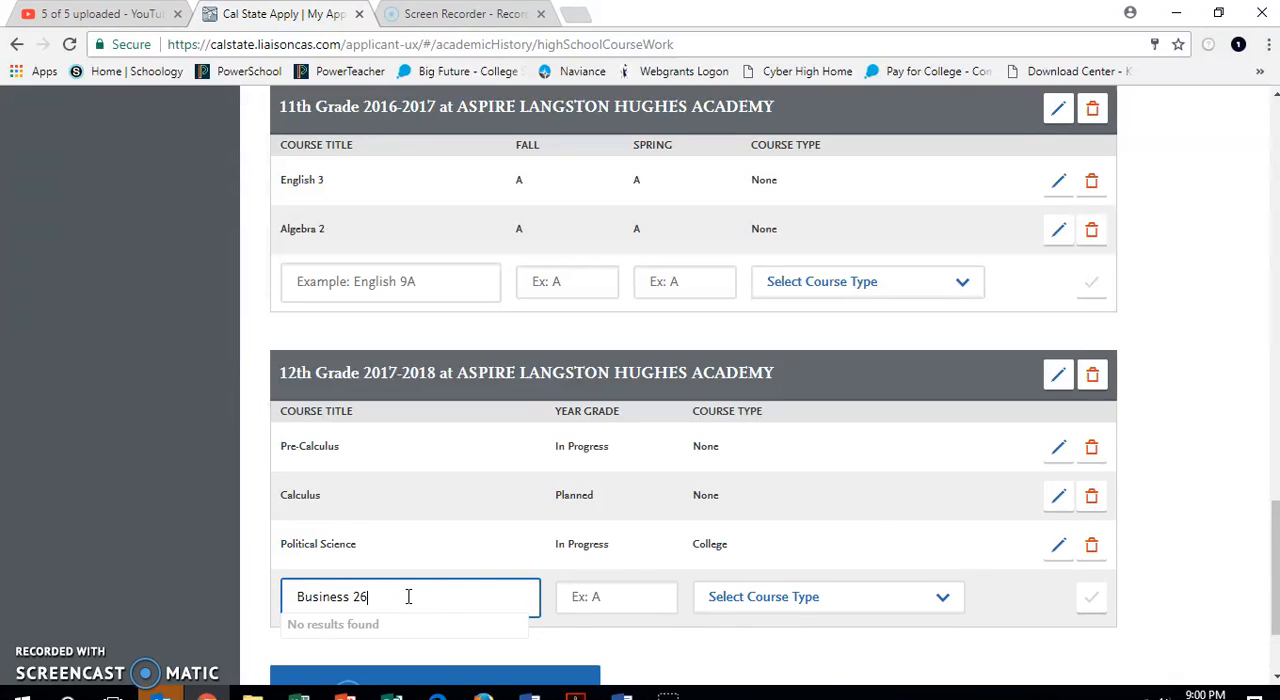
pyautogui.click(588, 599)
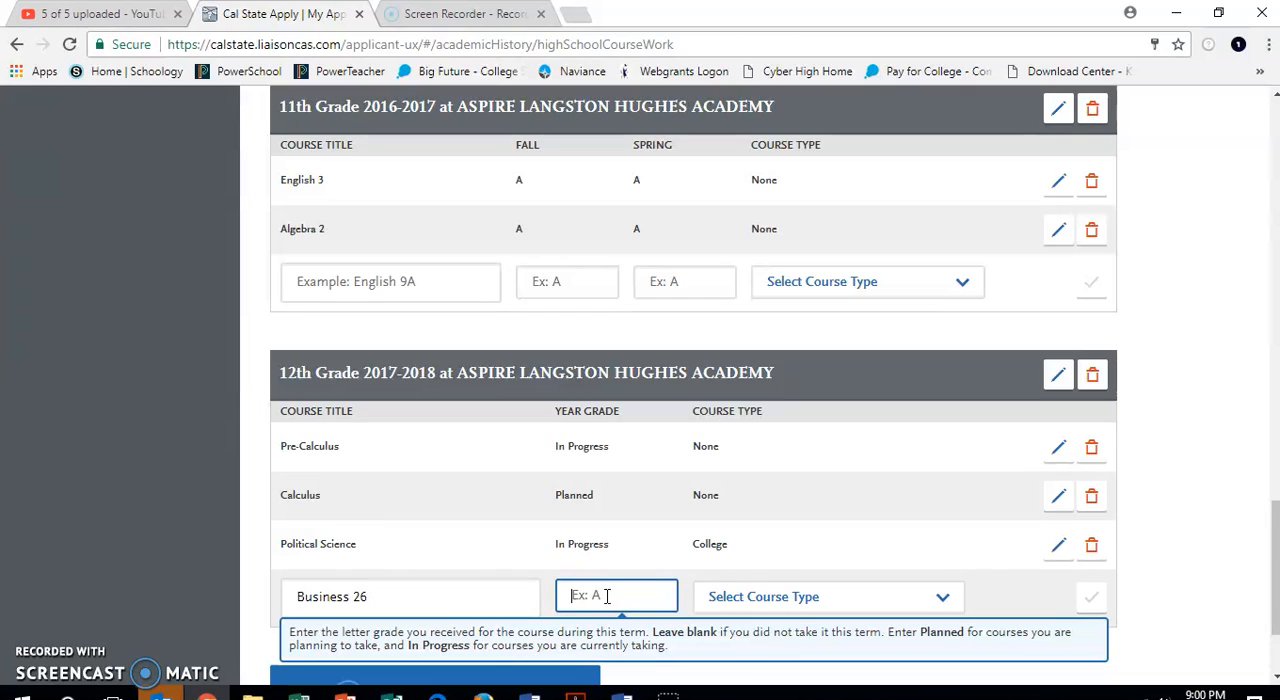
pyautogui.write('Plann')
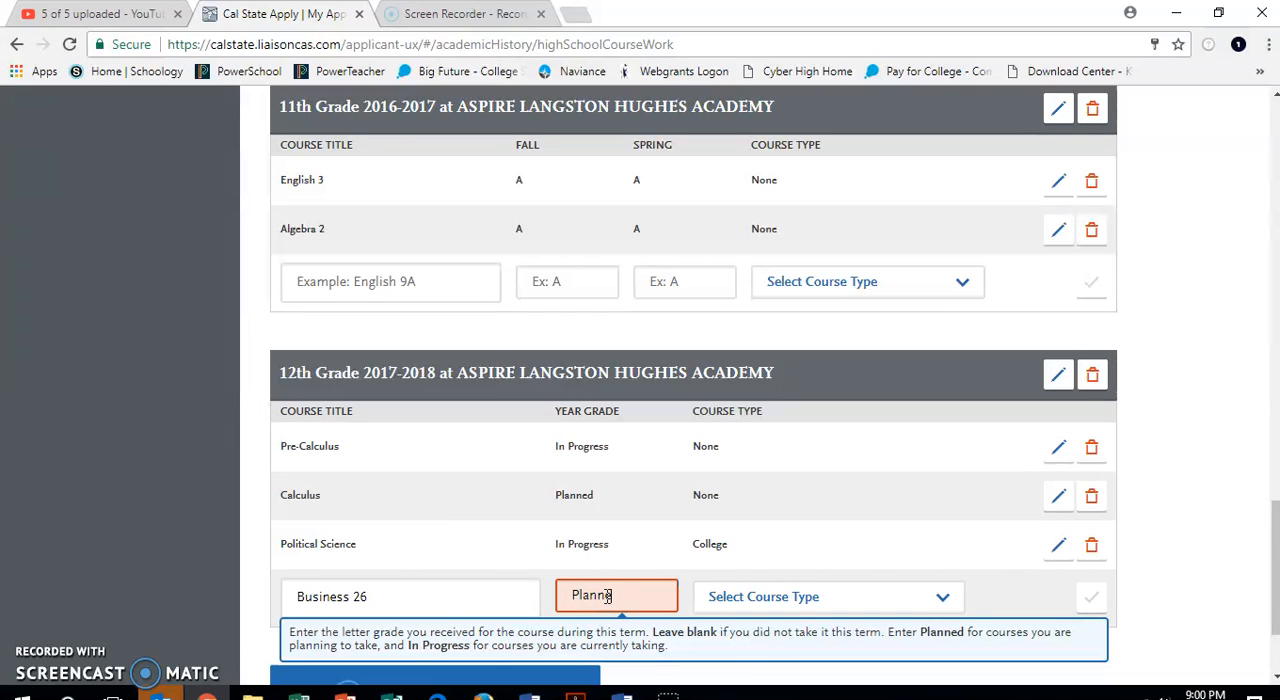
pyautogui.write('ed')
pyautogui.click(726, 594)
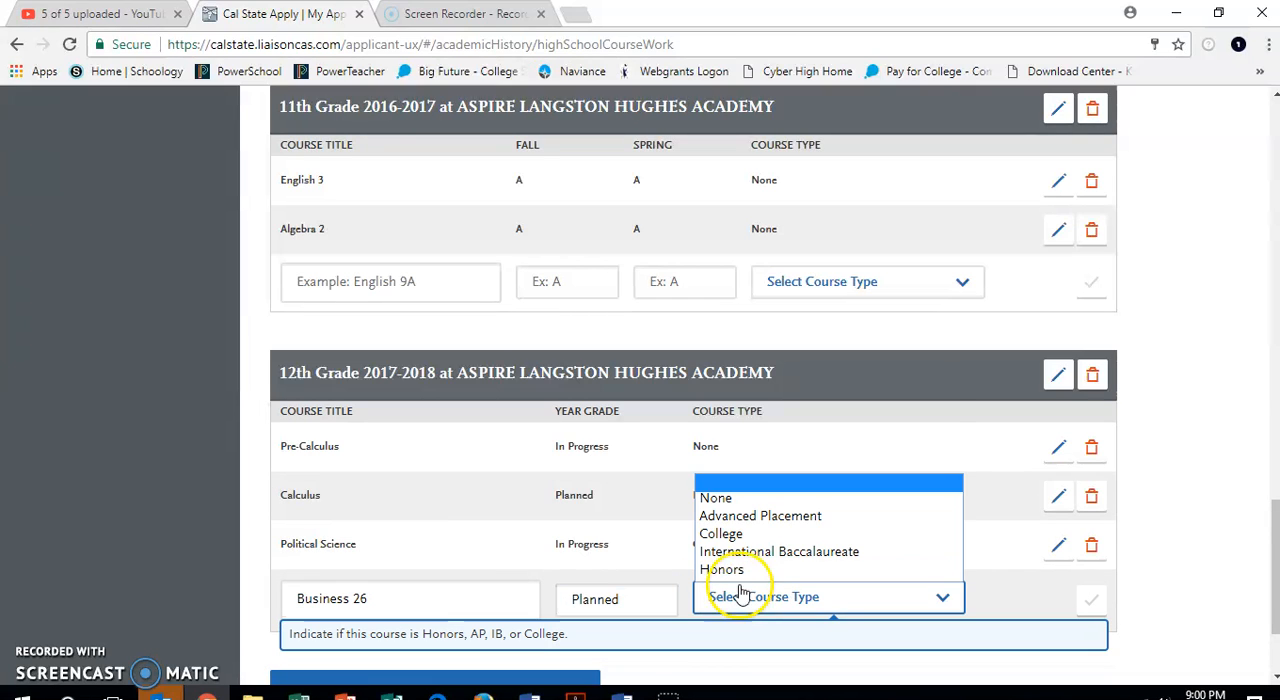
pyautogui.click(748, 533)
pyautogui.click(1090, 601)
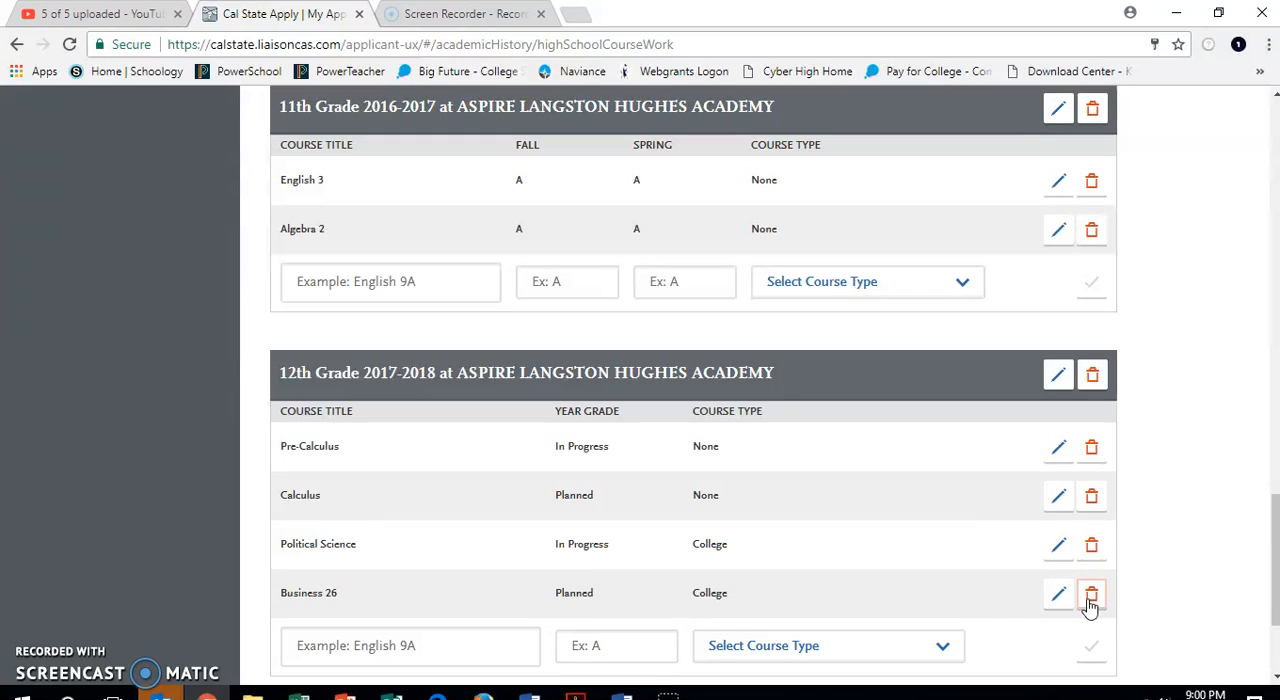
# Look over the entered high school coursework and open the A-G Matching section.
pyautogui.scroll(-2, 1090, 607)
pyautogui.scroll(10, 1090, 607)
pyautogui.scroll(-12, 1090, 607)
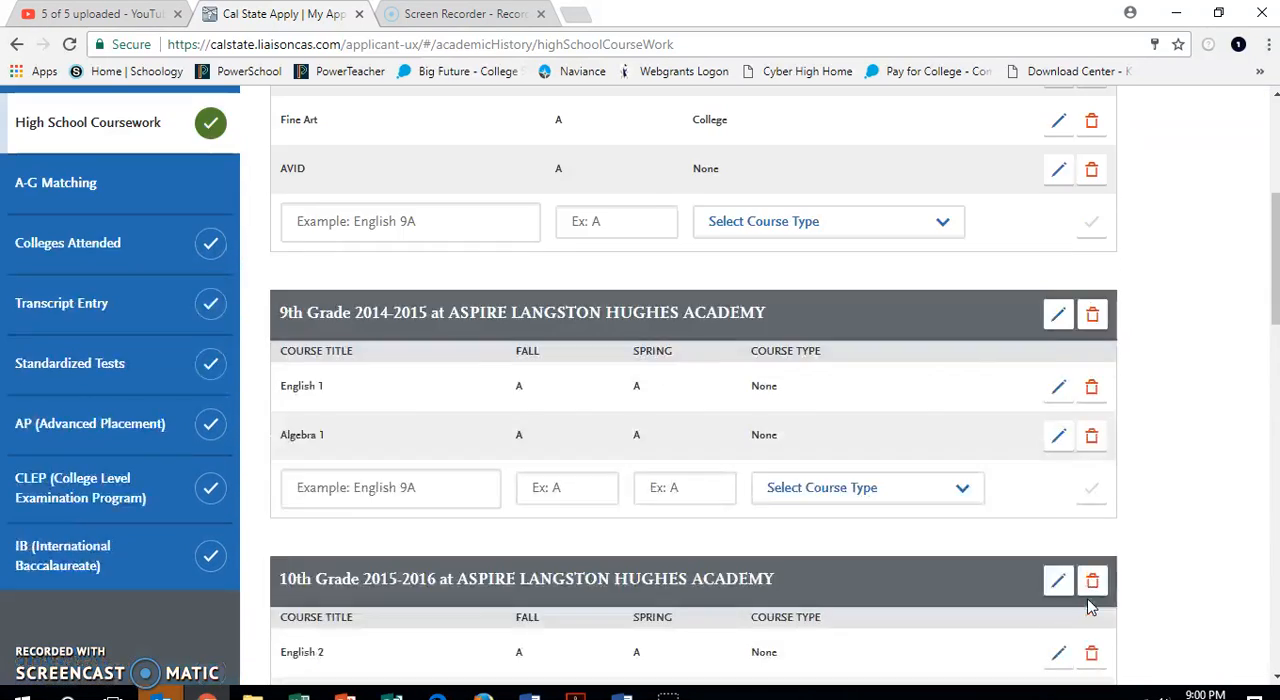
pyautogui.scroll(4, 1090, 607)
pyautogui.scroll(10, 1090, 607)
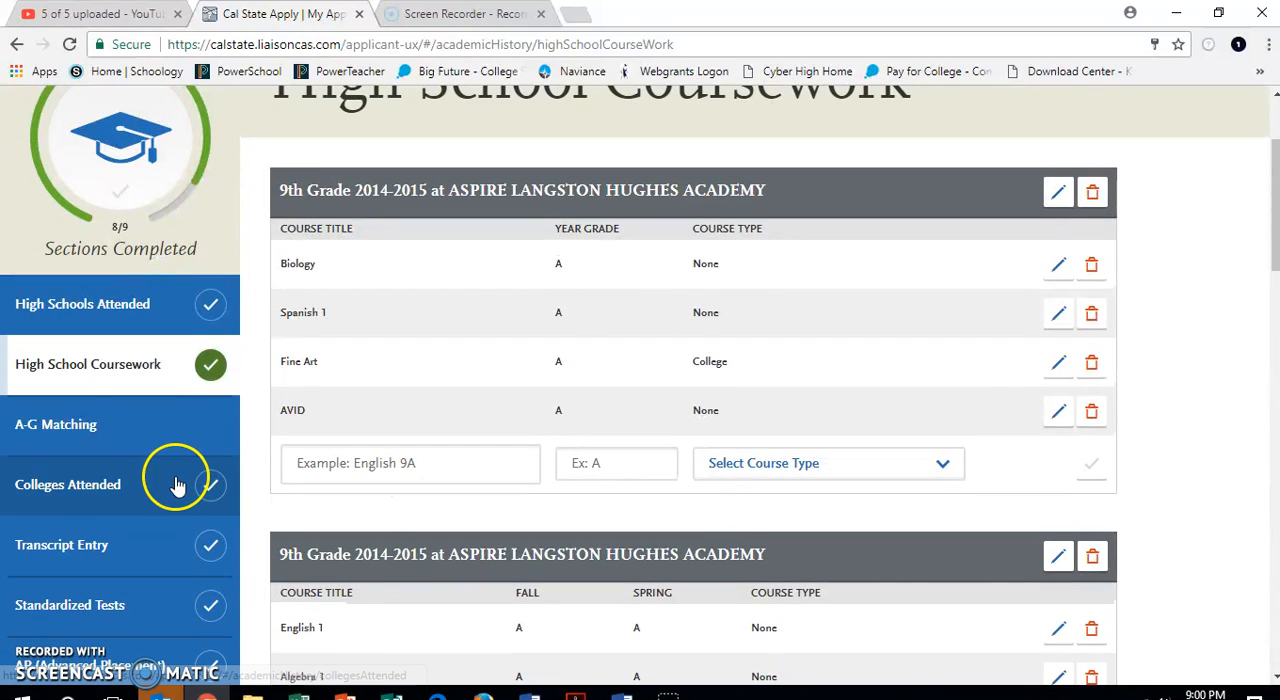
pyautogui.click(80, 428)
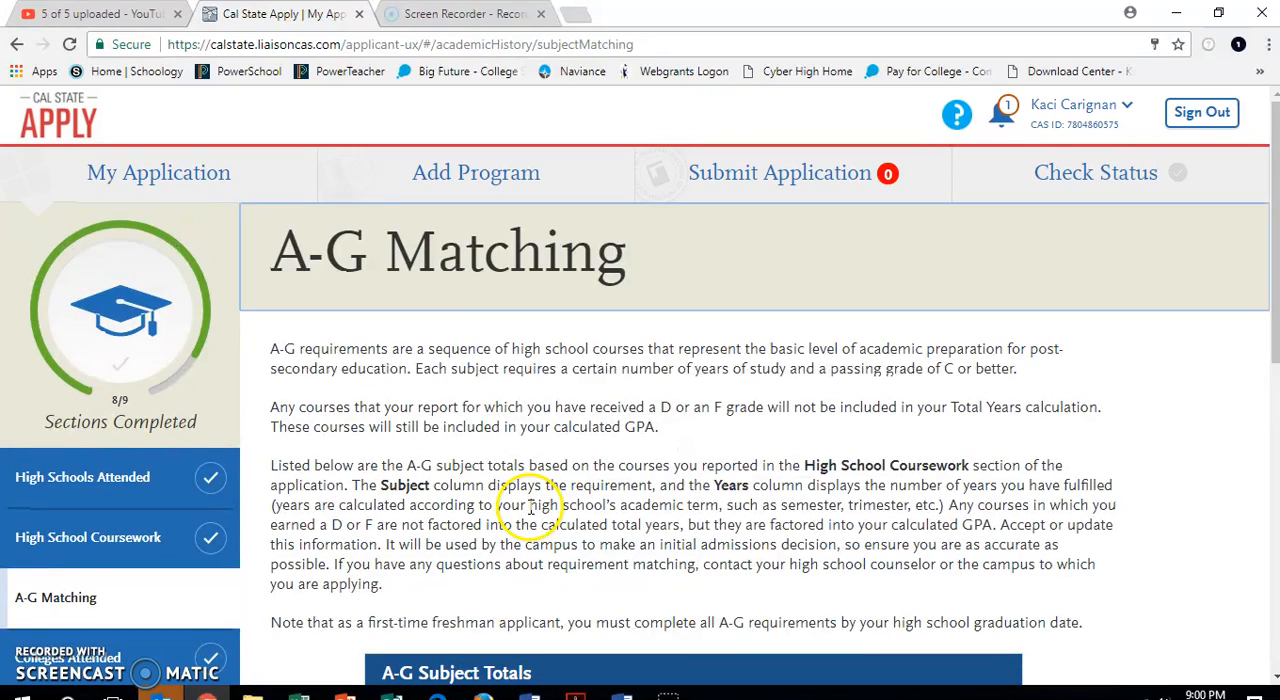
# Review the A-G subject totals and calculated GPA, and choose to update the A-G courses.
pyautogui.scroll(-2, 557, 525)
pyautogui.scroll(-3, 562, 528)
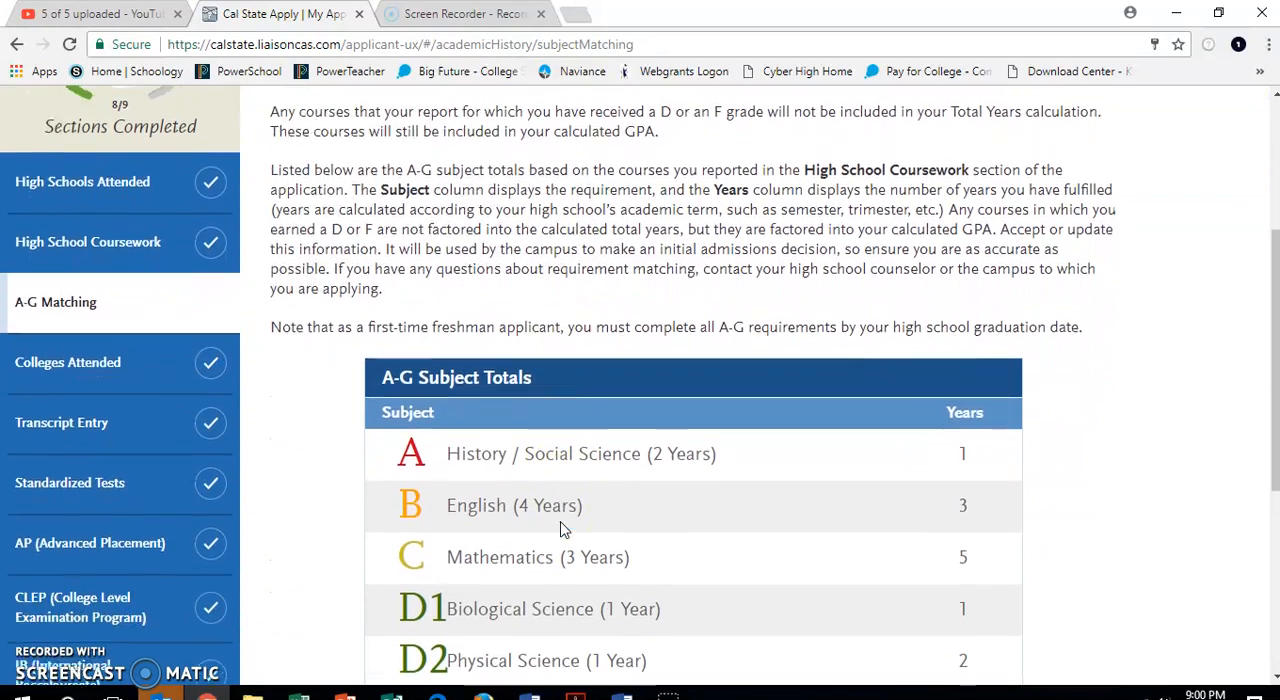
pyautogui.scroll(-1, 562, 528)
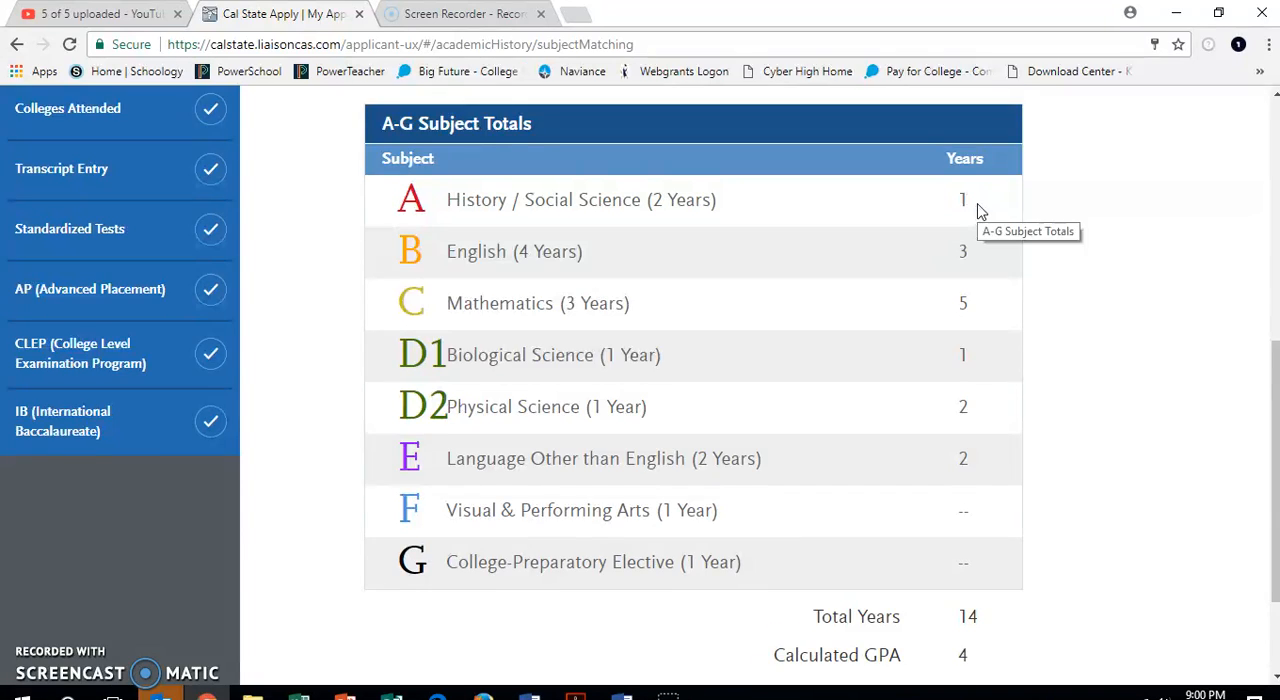
pyautogui.scroll(-1, 981, 212)
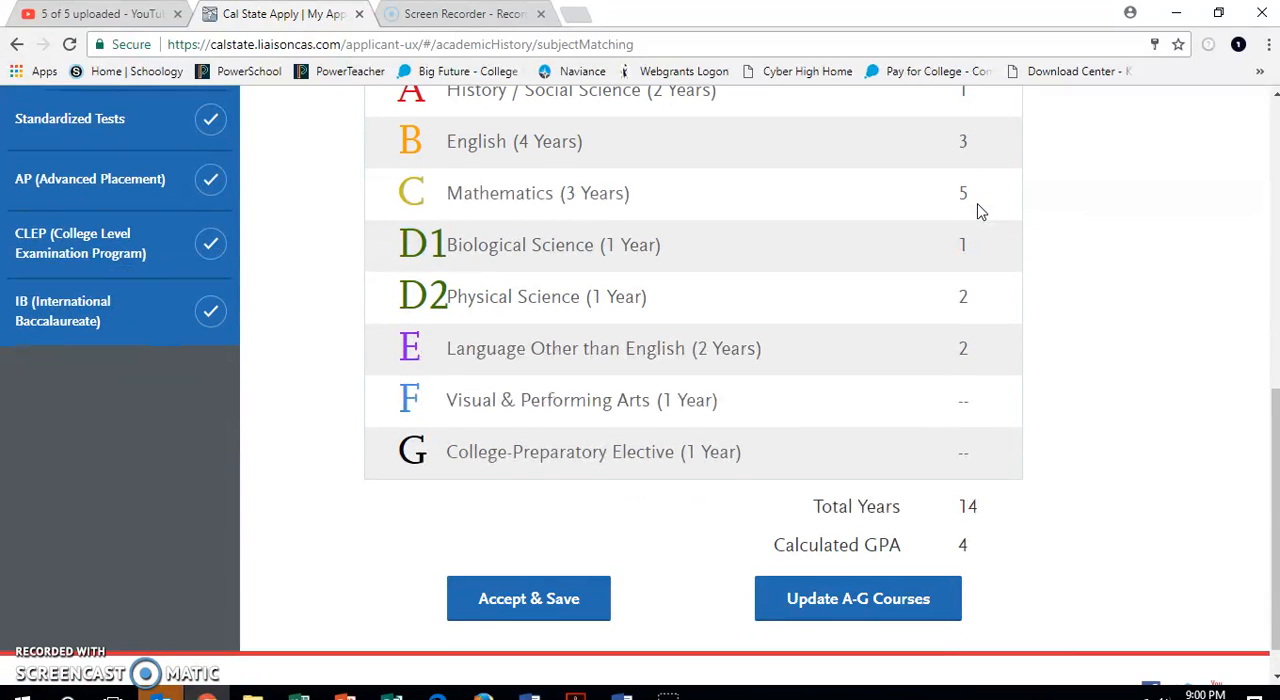
pyautogui.click(858, 604)
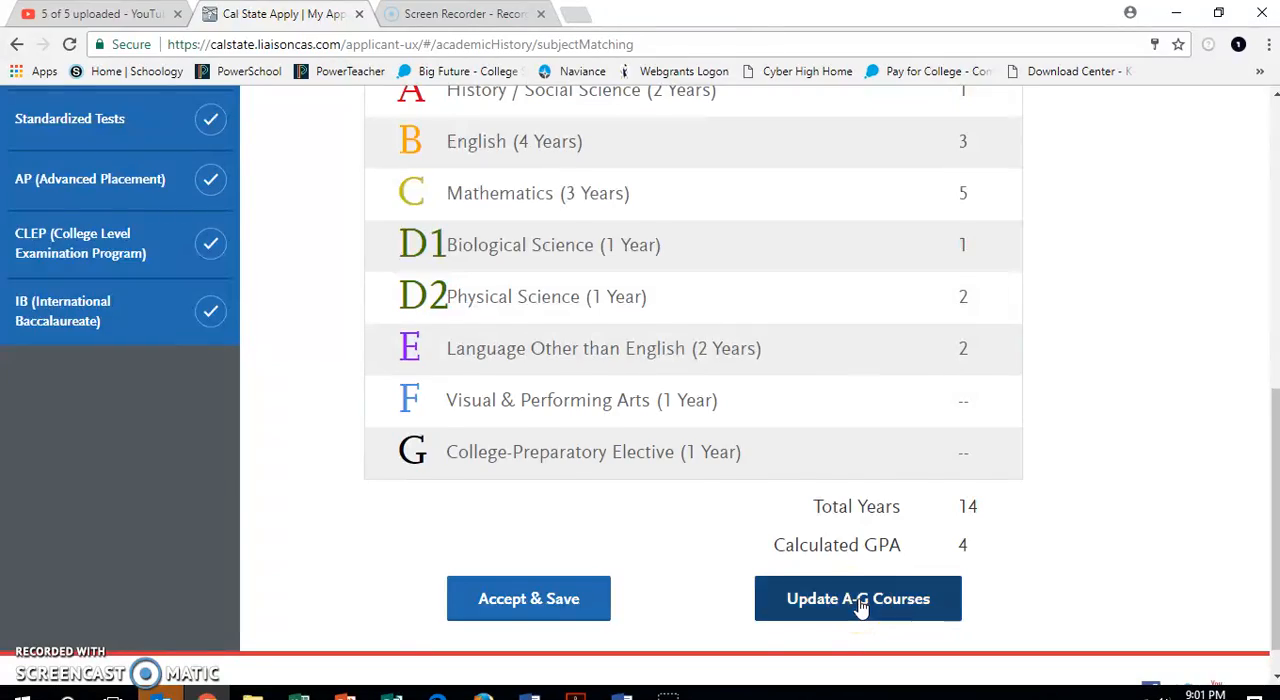
# Expand the first 9th grade 2014-2015 entry and set the A-G subject of Fine Art (College) to F.
pyautogui.scroll(-1, 860, 607)
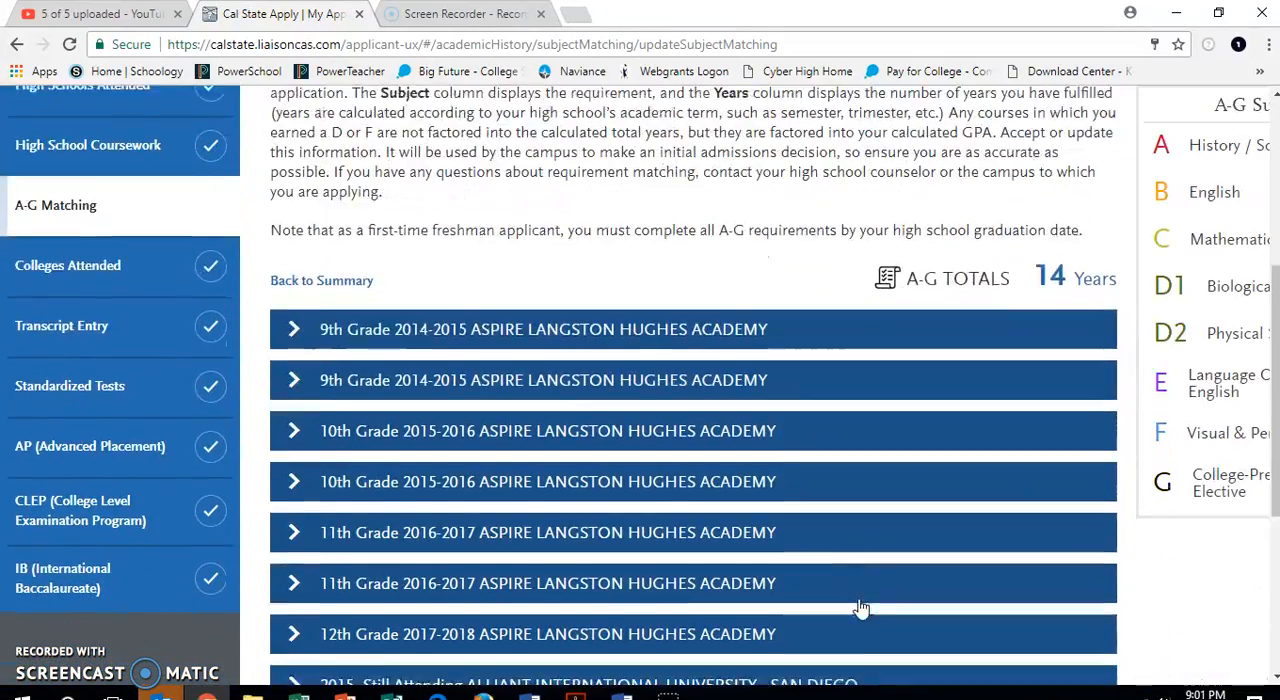
pyautogui.click(669, 309)
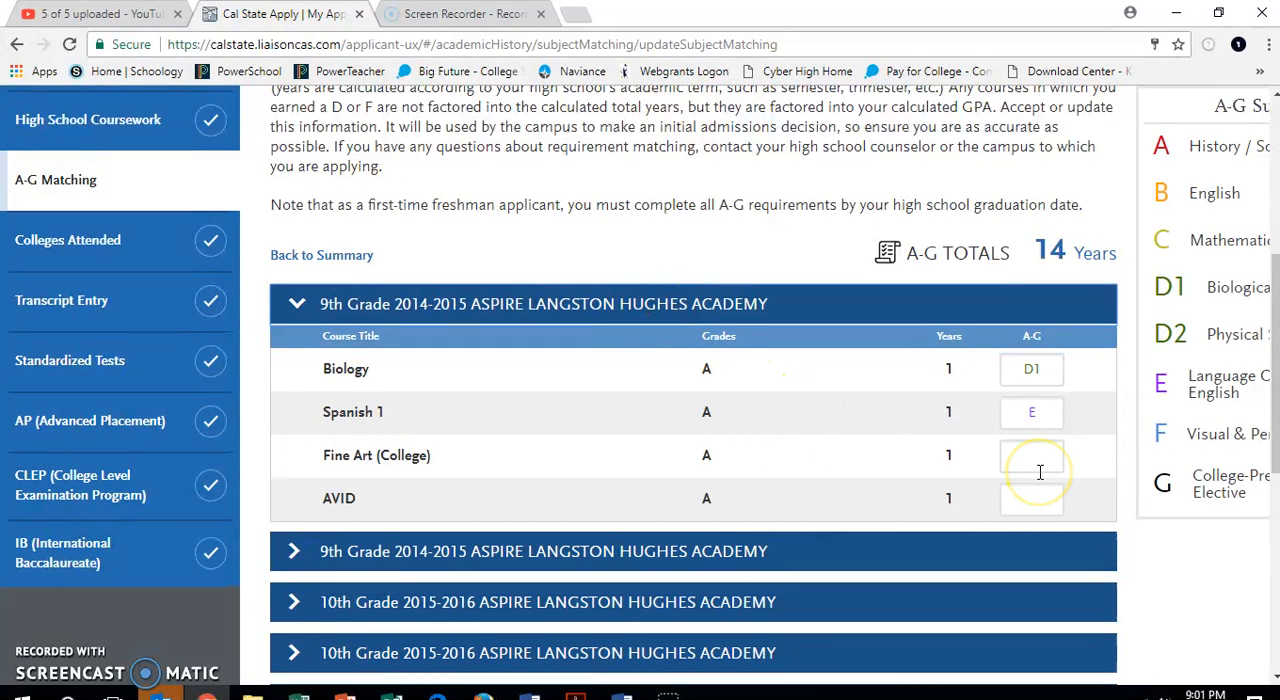
pyautogui.scroll(-1, 1040, 472)
pyautogui.click(1042, 400)
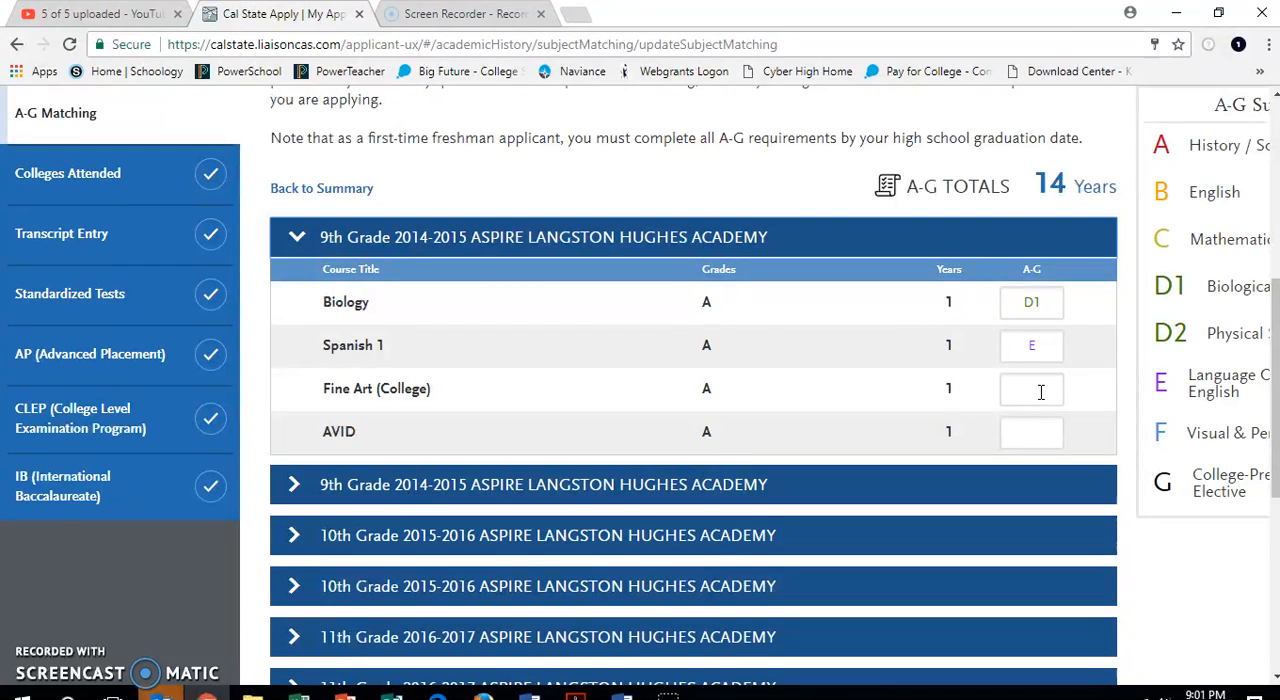
pyautogui.click(1041, 392)
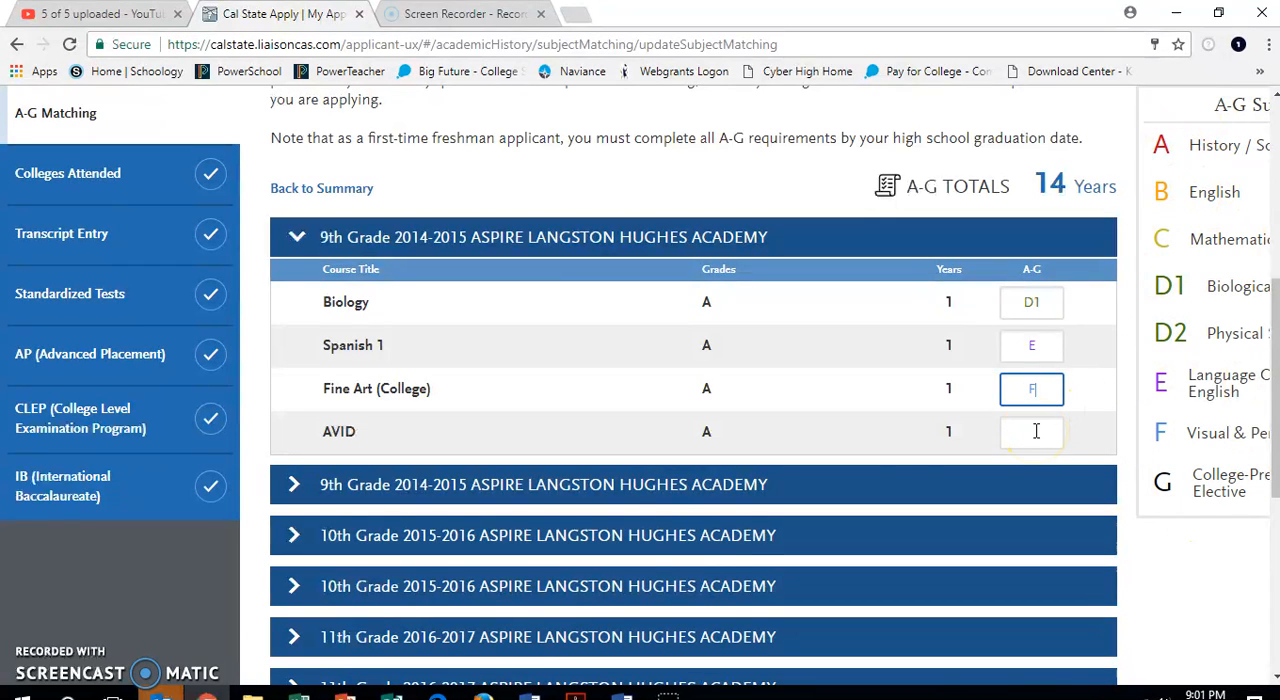
# Expand the second 9th grade and both 10th grade entries, and set the A-G subject of History 17B (College) to A.
pyautogui.click(645, 499)
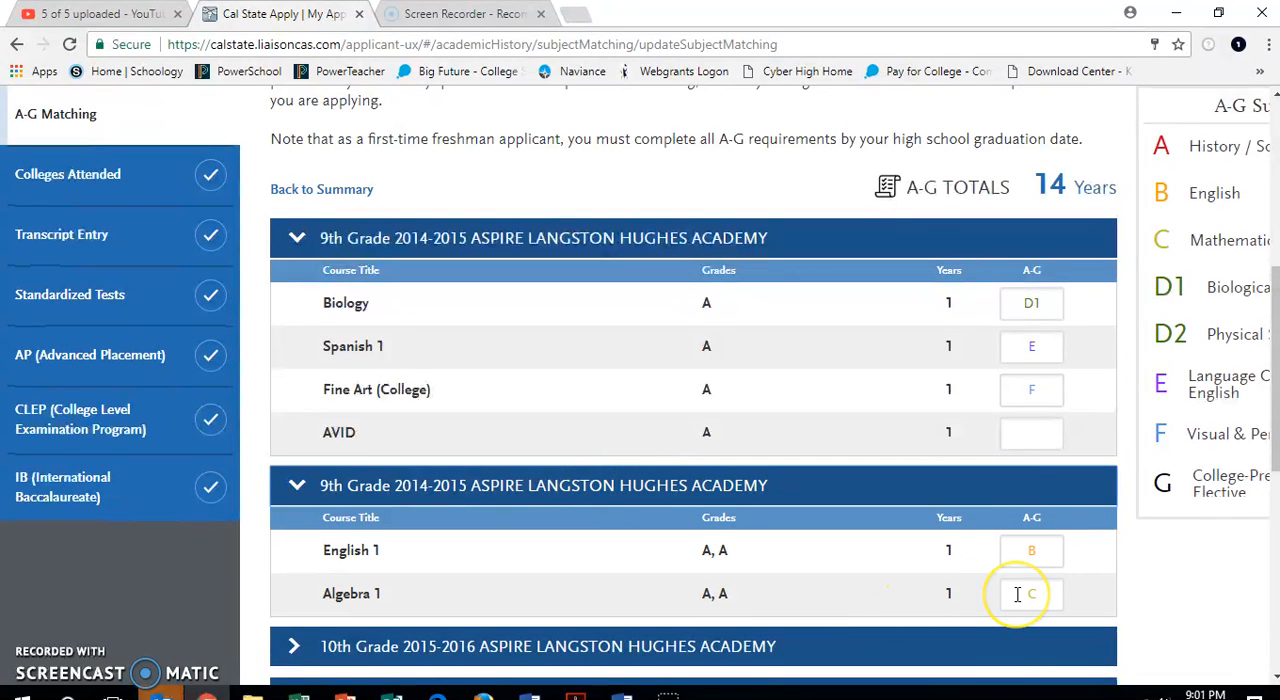
pyautogui.scroll(-2, 1017, 594)
pyautogui.click(825, 455)
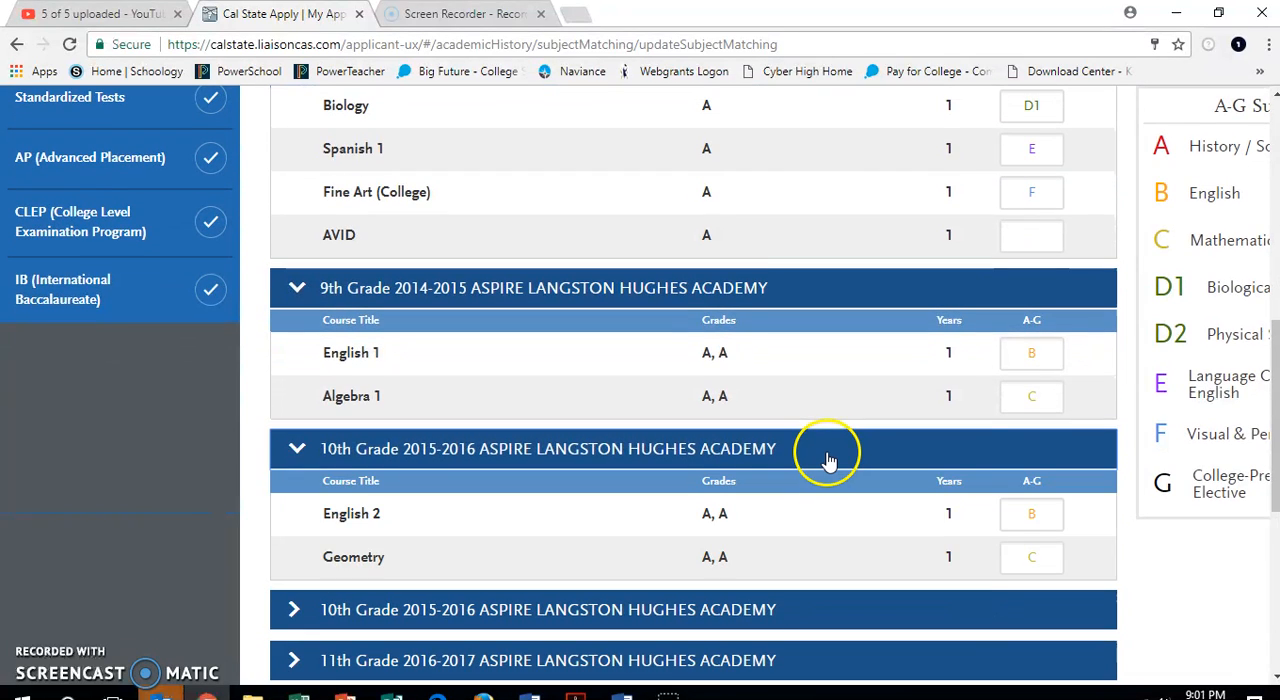
pyautogui.scroll(-2, 1003, 540)
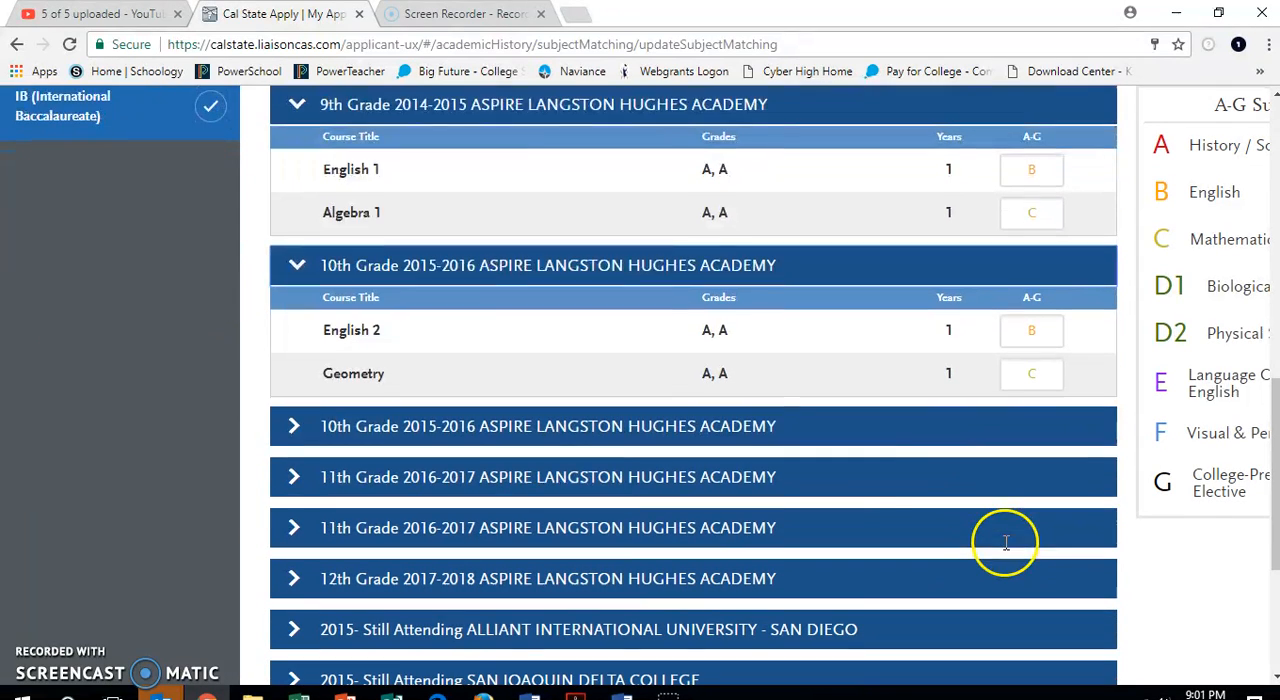
pyautogui.click(934, 431)
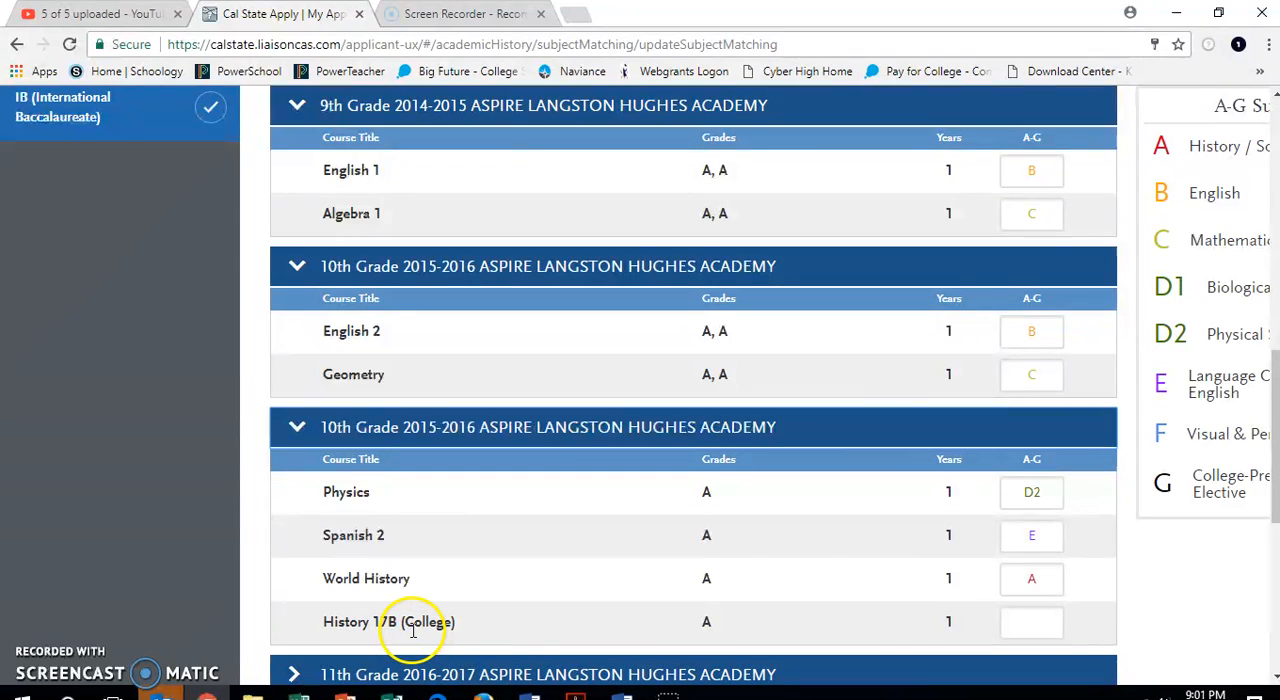
pyautogui.click(1042, 623)
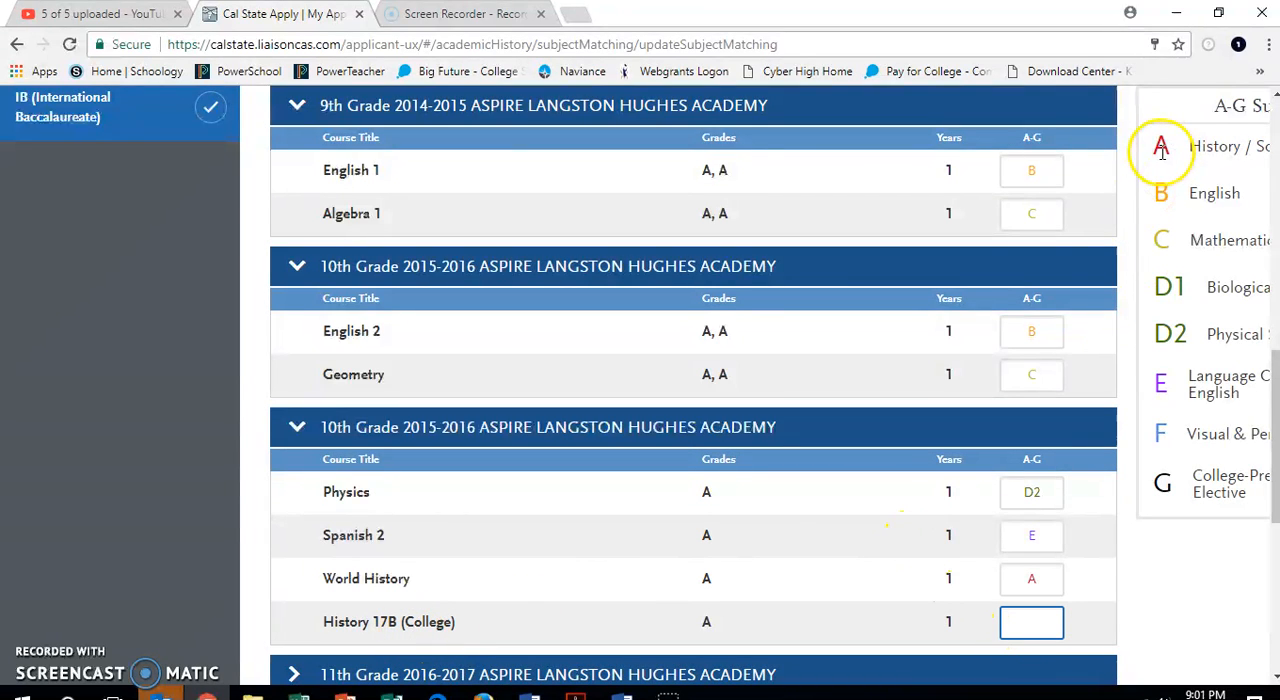
pyautogui.write('A')
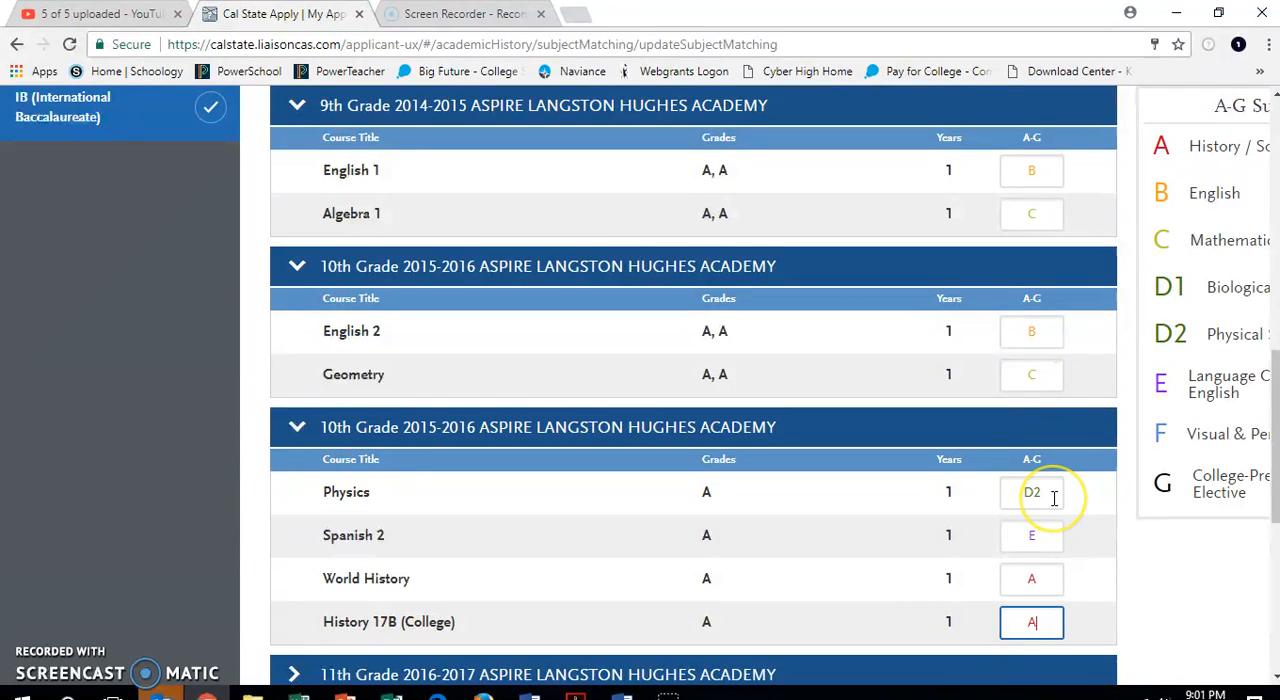
# Expand the first 11th grade 2016-2017 entry and set the A-G subject of English 1106 (College) to B.
pyautogui.scroll(-3, 1054, 498)
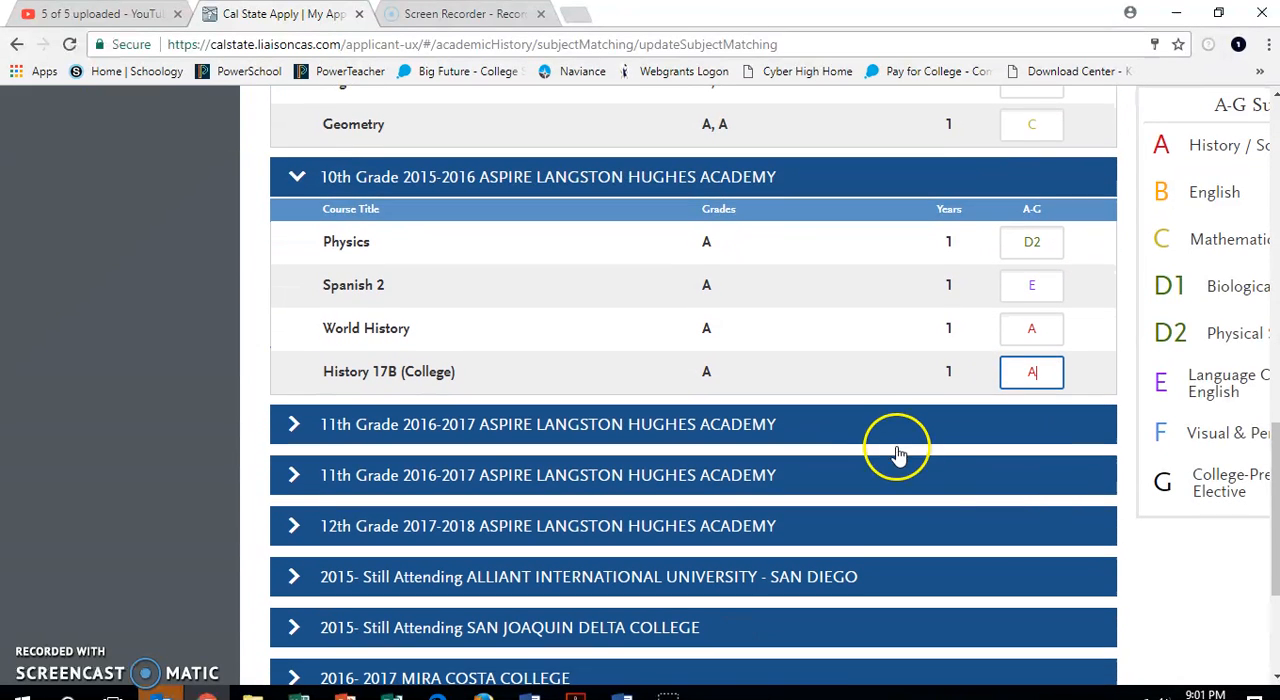
pyautogui.click(898, 440)
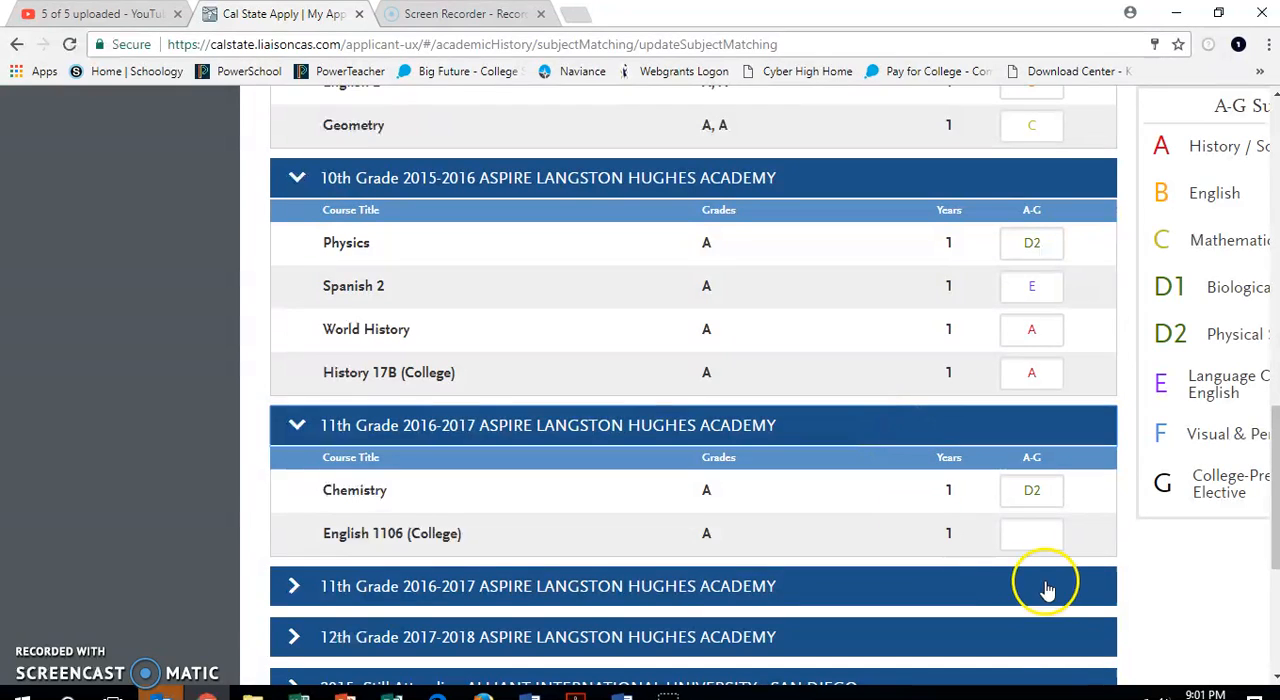
pyautogui.click(1041, 542)
pyautogui.write('B')
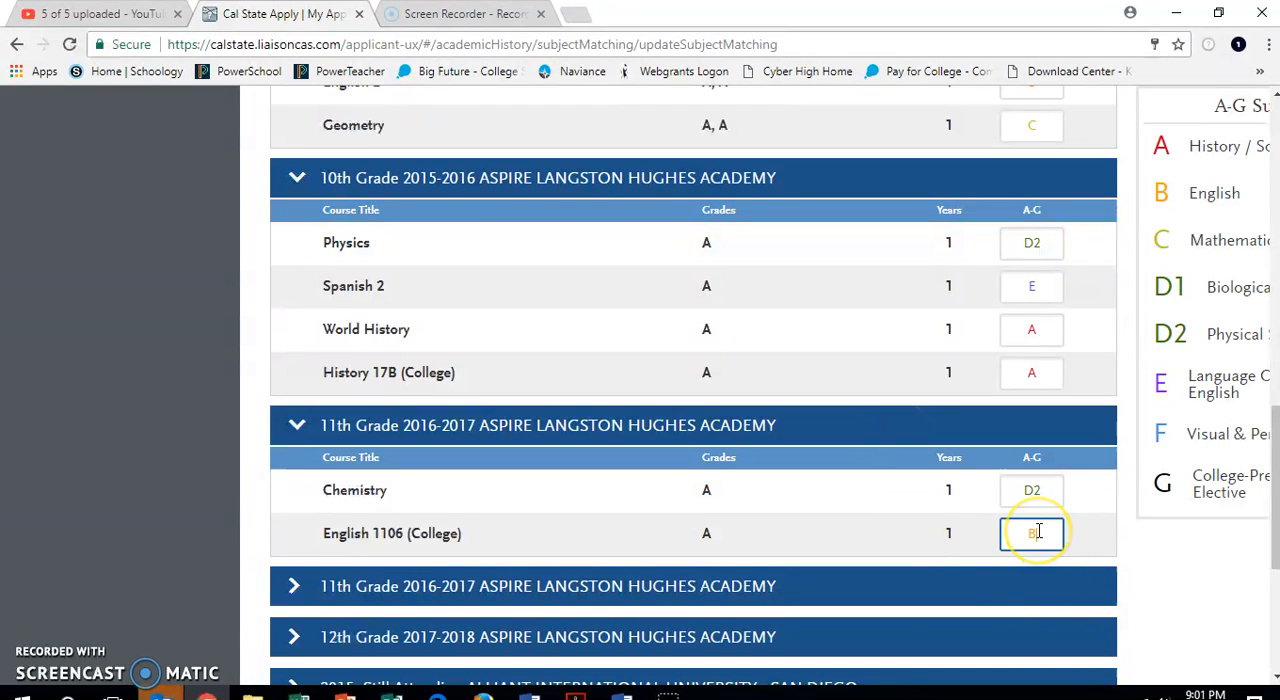
# Expand the second 11th grade and the 12th grade entries, and open the A-G subject of Political Science (College) for editing.
pyautogui.scroll(-1, 1038, 532)
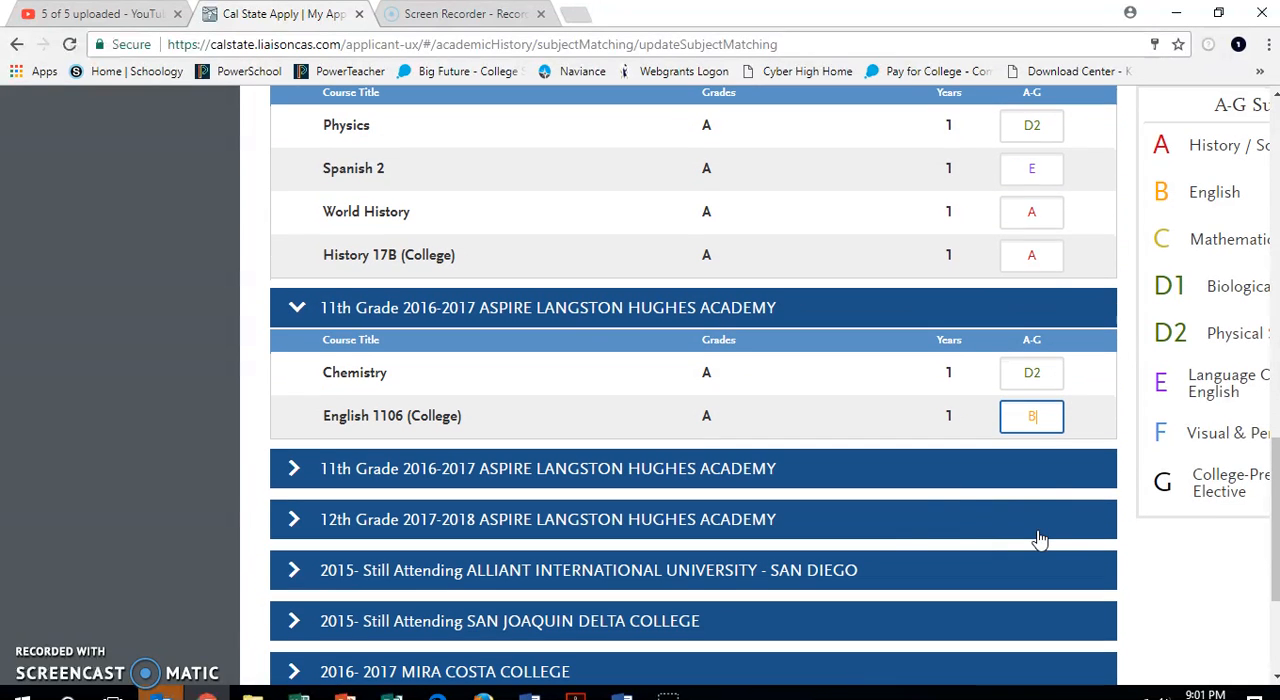
pyautogui.click(952, 472)
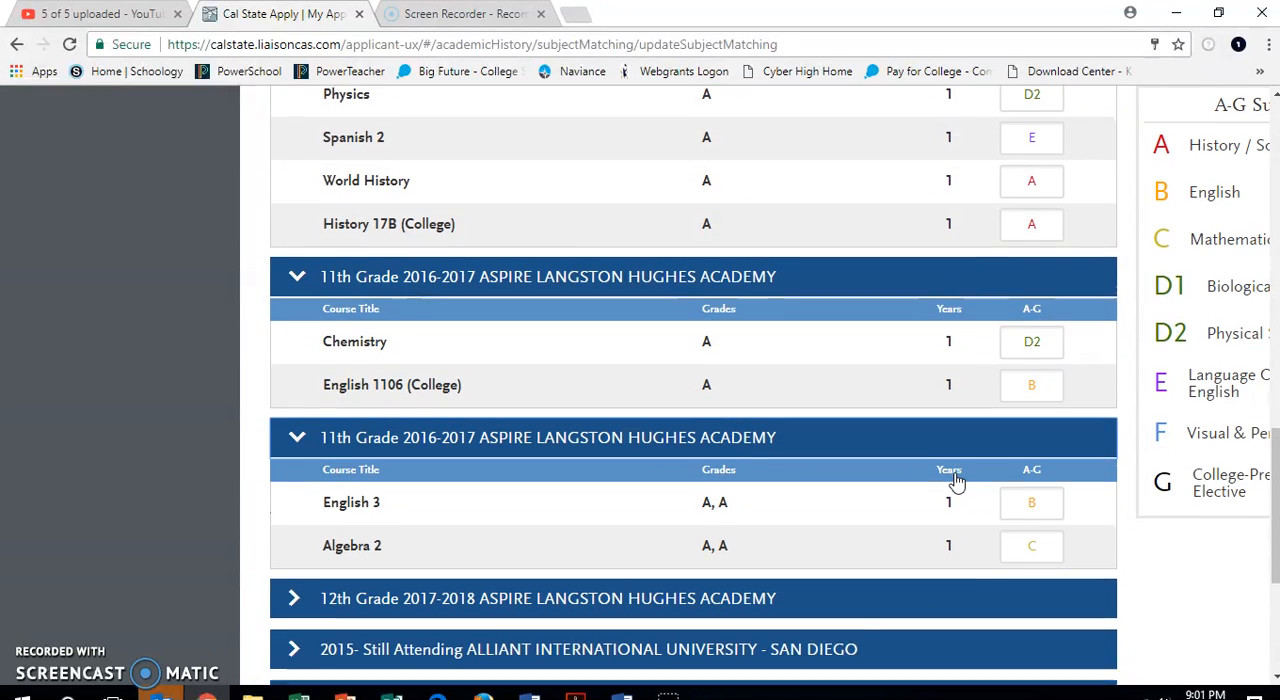
pyautogui.scroll(-1, 930, 480)
pyautogui.click(907, 514)
pyautogui.scroll(-1, 907, 514)
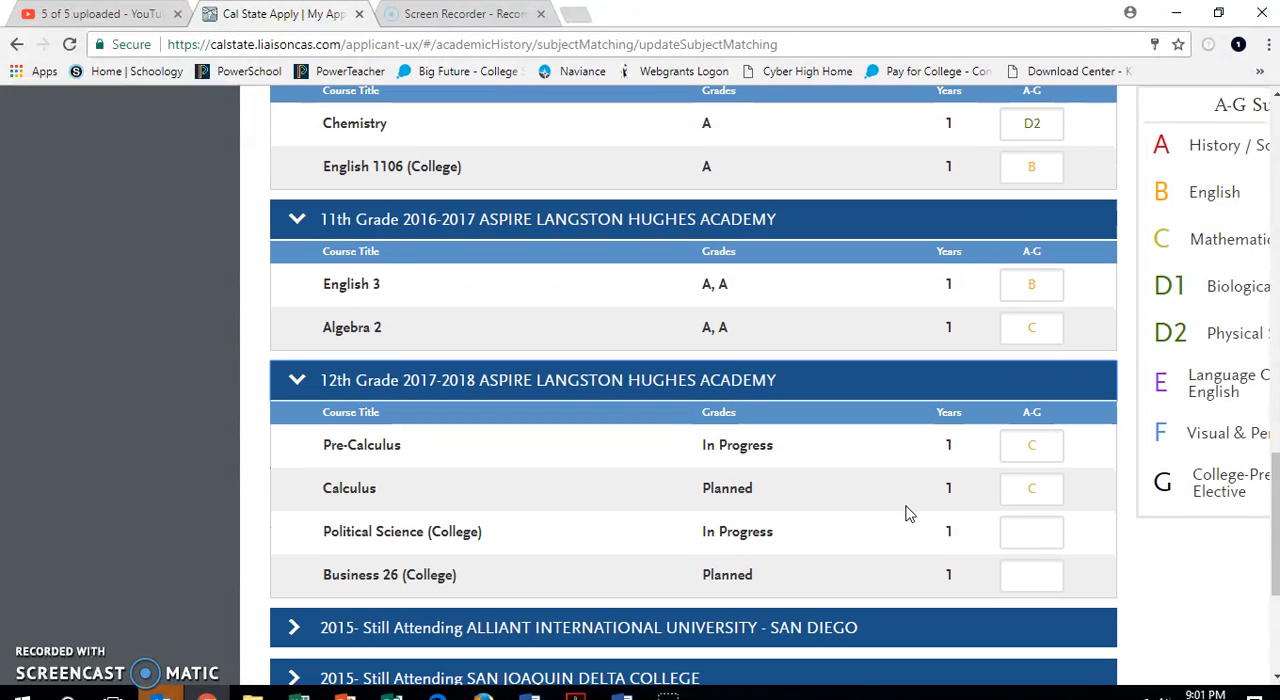
pyautogui.click(1030, 535)
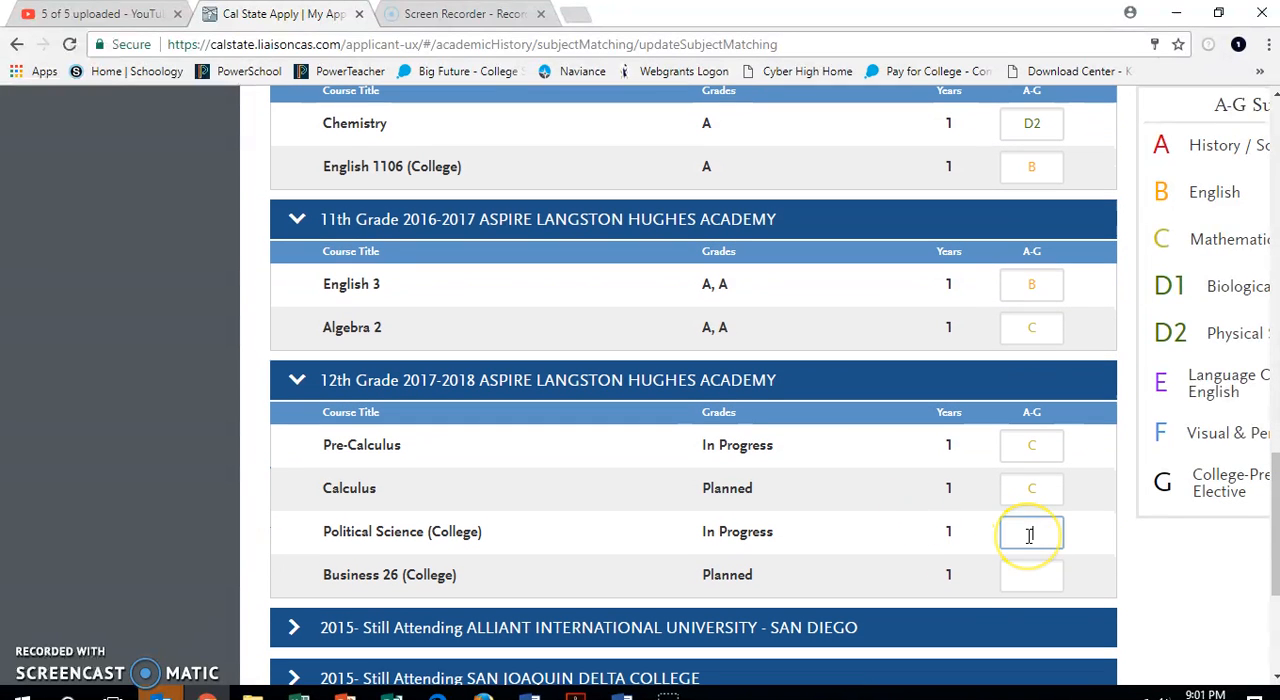